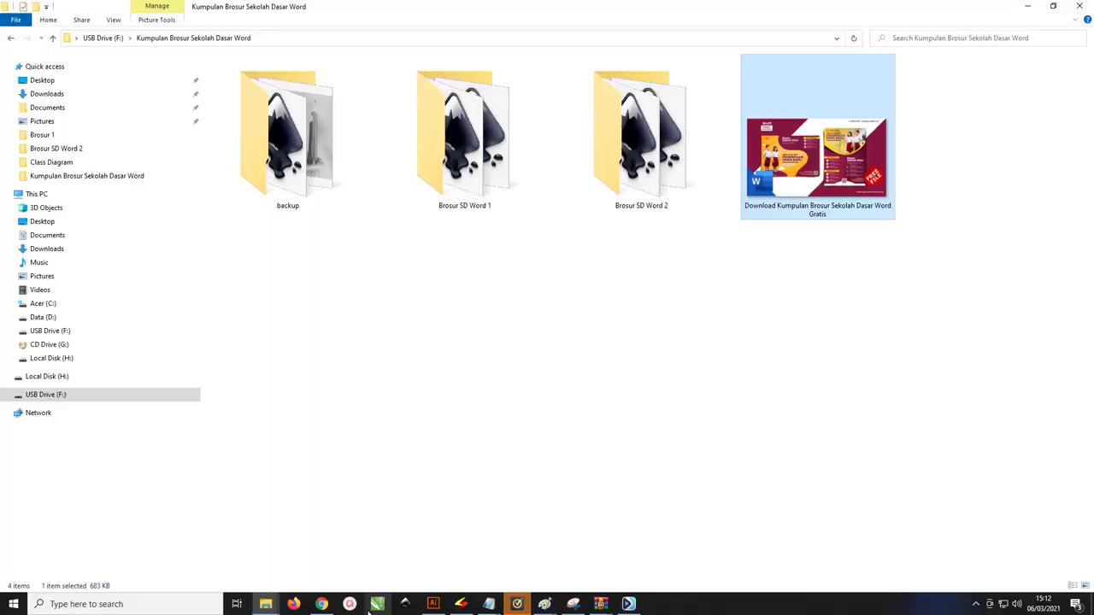
Launch Microsoft Word by searching 'word' in the Windows Start menu
key("super")
type("word")
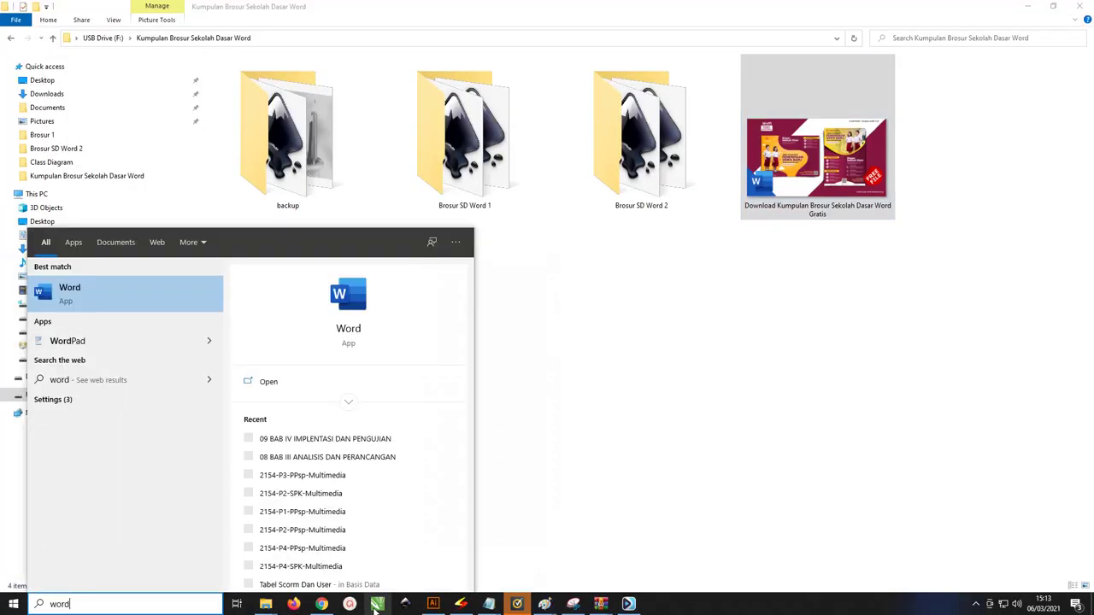
key("Return")
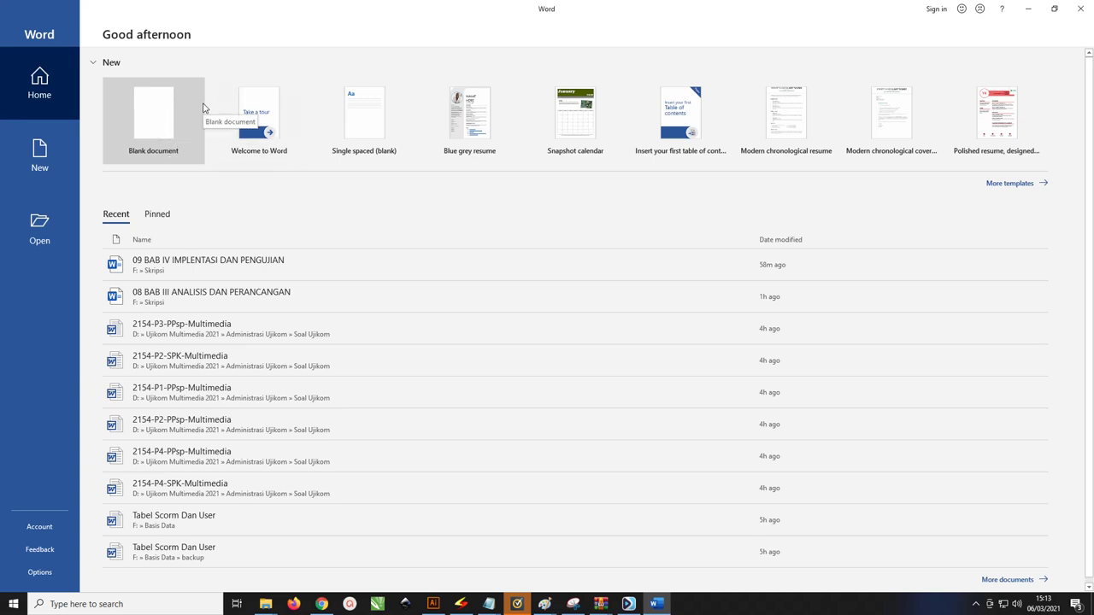
Create a blank document, close the Navigation pane, and set the page to A4 portrait
left_click(162, 123)
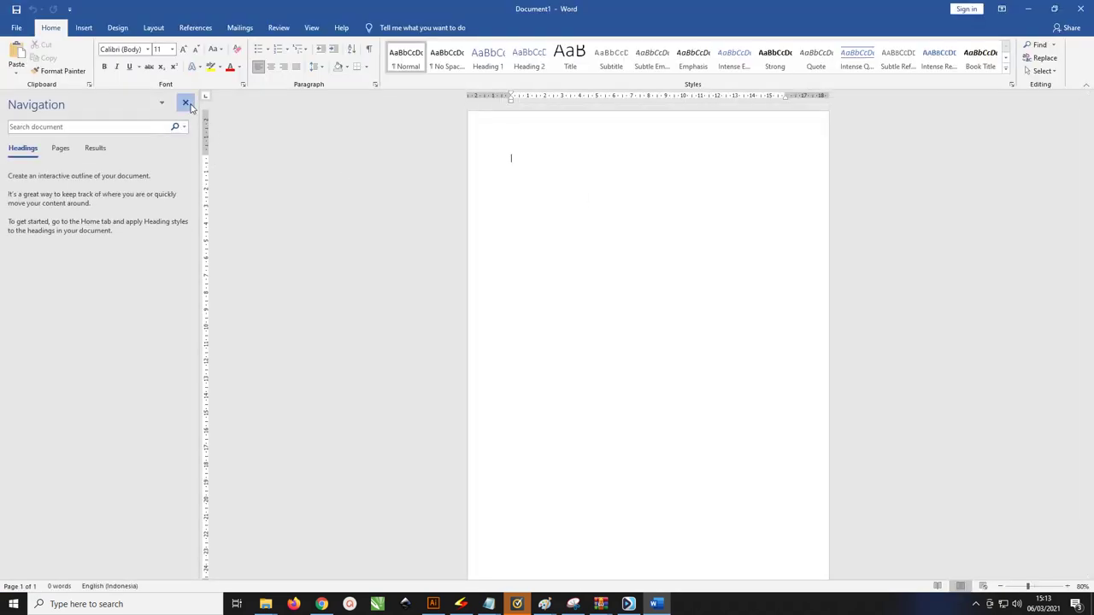
left_click(185, 103)
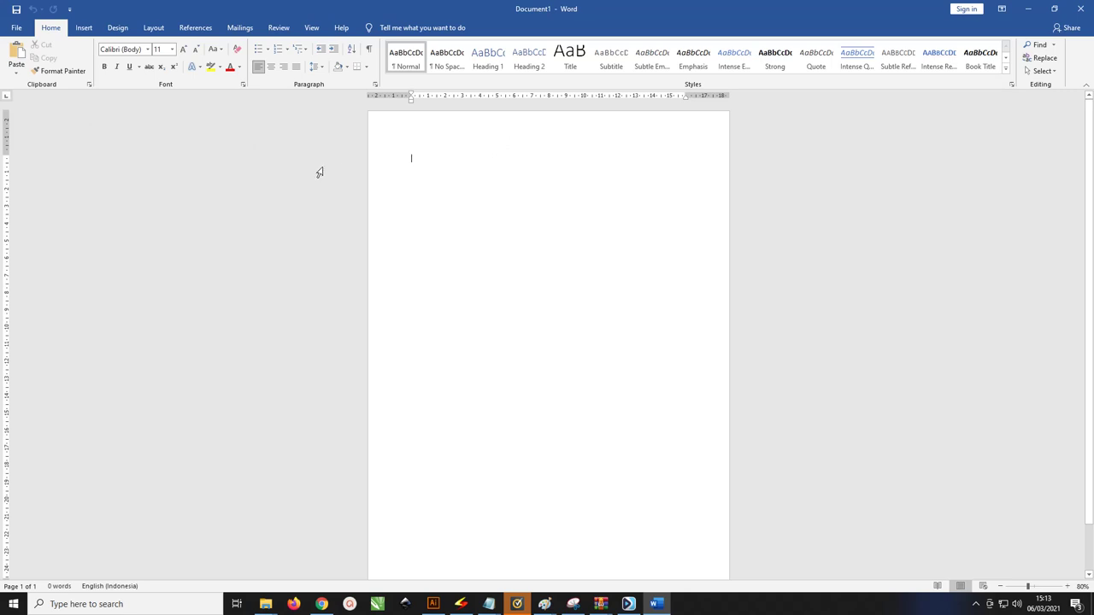
left_click(151, 28)
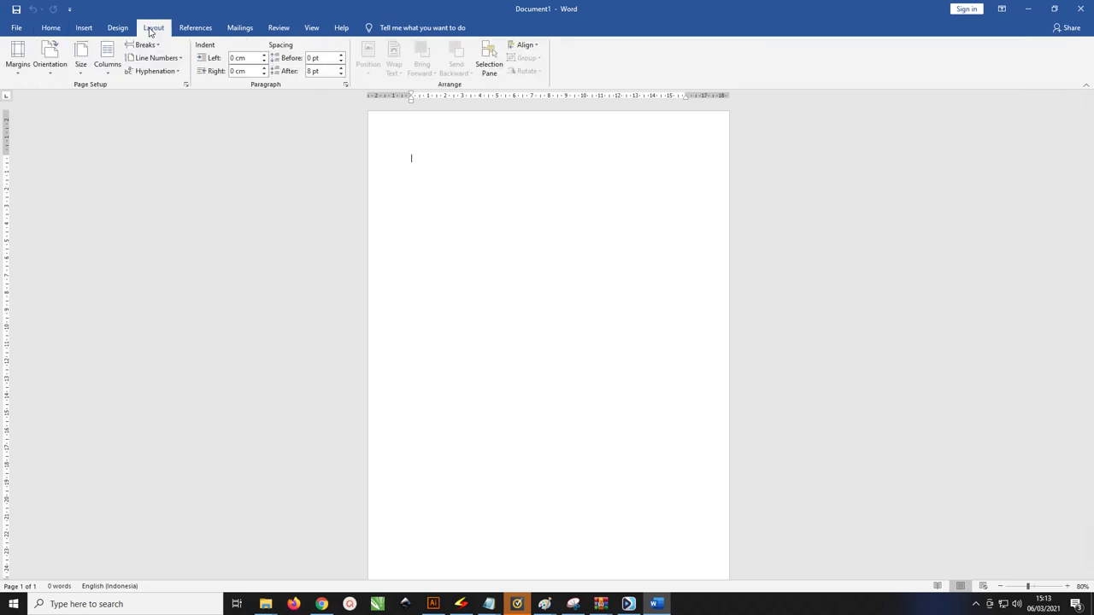
left_click(84, 75)
left_click(124, 90)
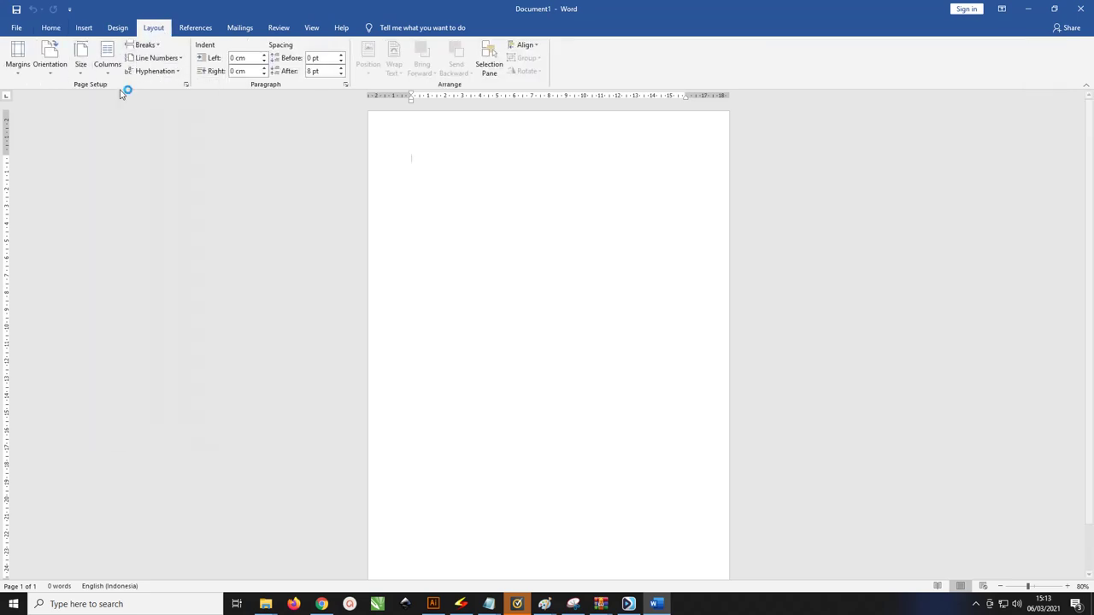
left_click(53, 67)
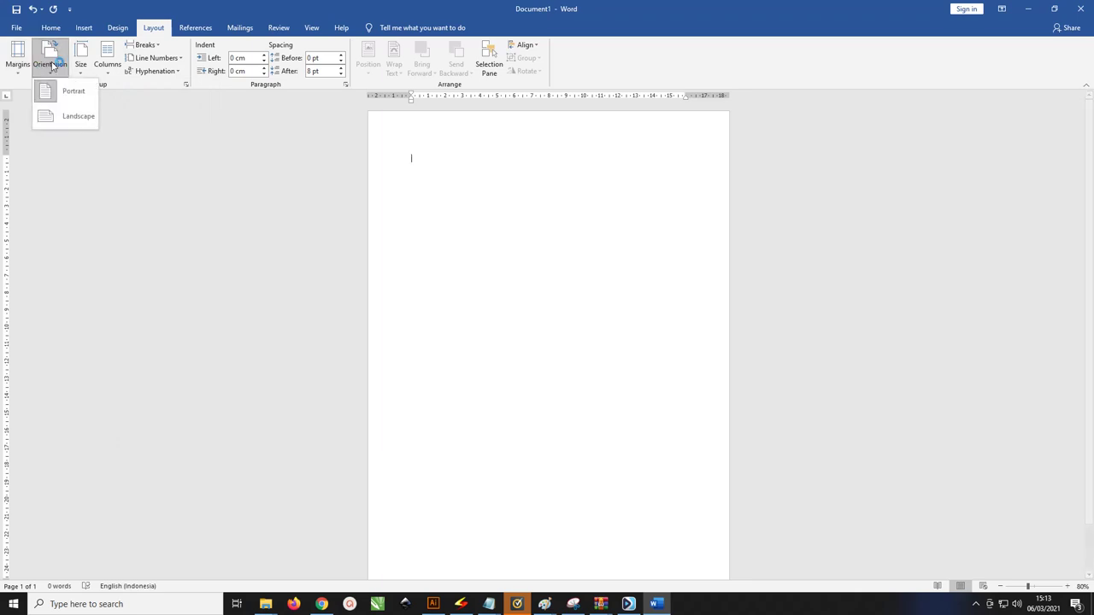
left_click(69, 97)
left_click(17, 67)
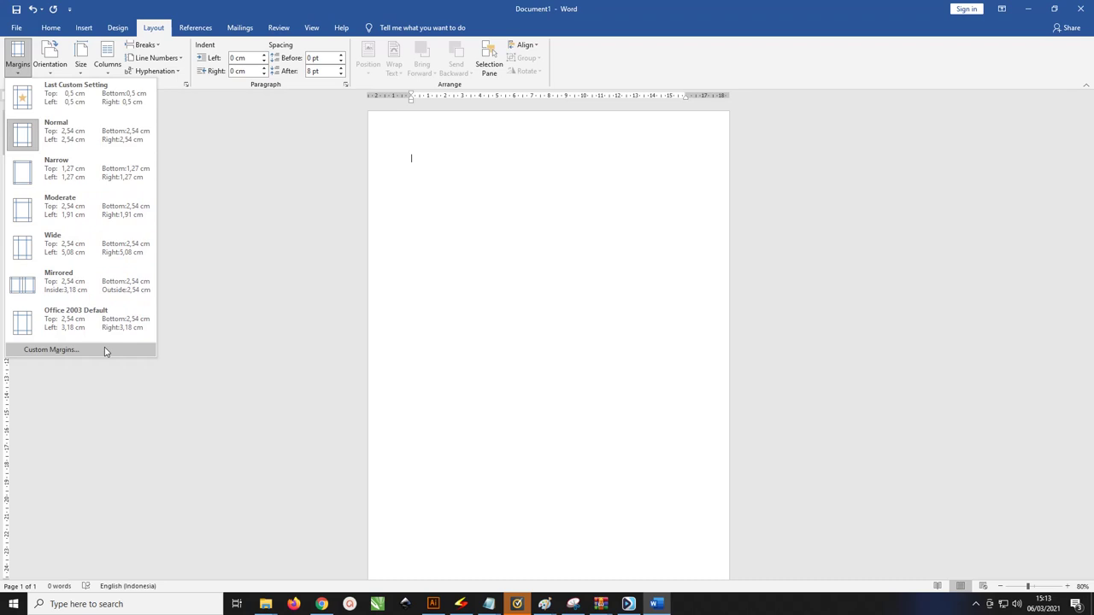
In Custom Margins, set Top, Left, Bottom and Right margins to 0,5 cm
left_click(51, 349)
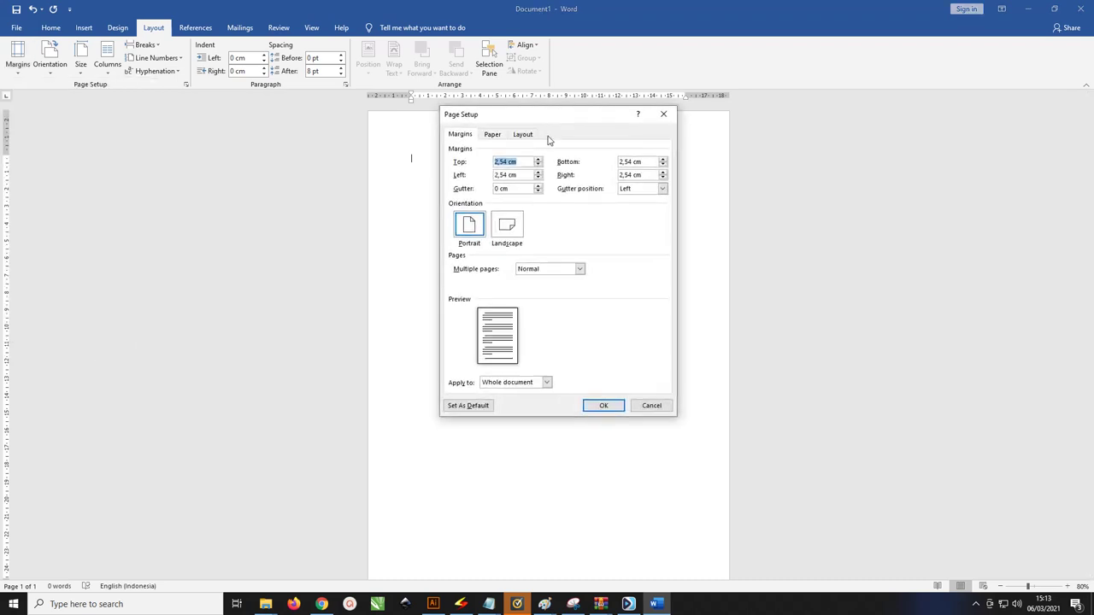
type("0")
mouse_move(513, 163)
left_mouse_down()
mouse_move(499, 160)
mouse_move(511, 162)
left_mouse_up()
left_click_drag(513, 162, 468, 163)
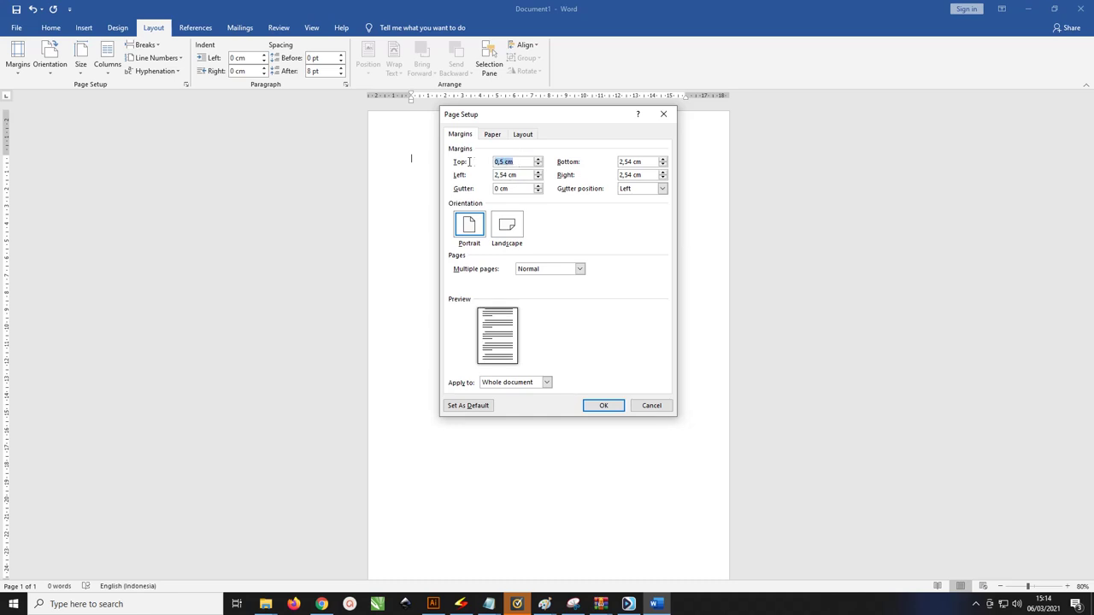
key("Tab")
type("0,5 cm")
left_click_drag(650, 161, 596, 158)
type("0,5 cm")
left_click_drag(588, 117, 497, 114)
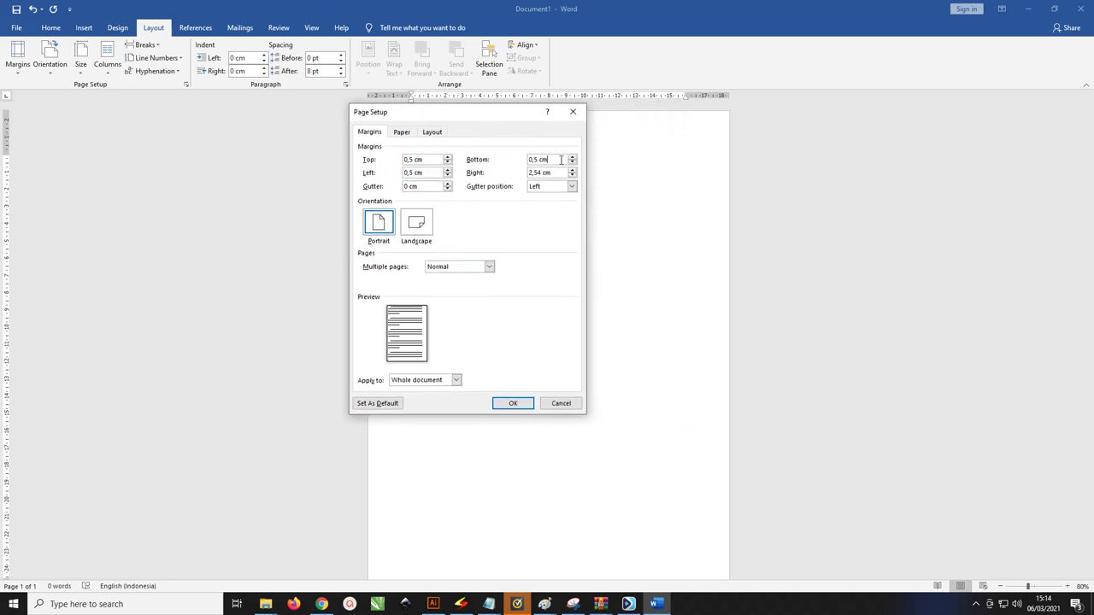
left_click_drag(561, 172, 506, 173)
type("0,5 cm")
left_click(554, 159)
left_click(513, 403)
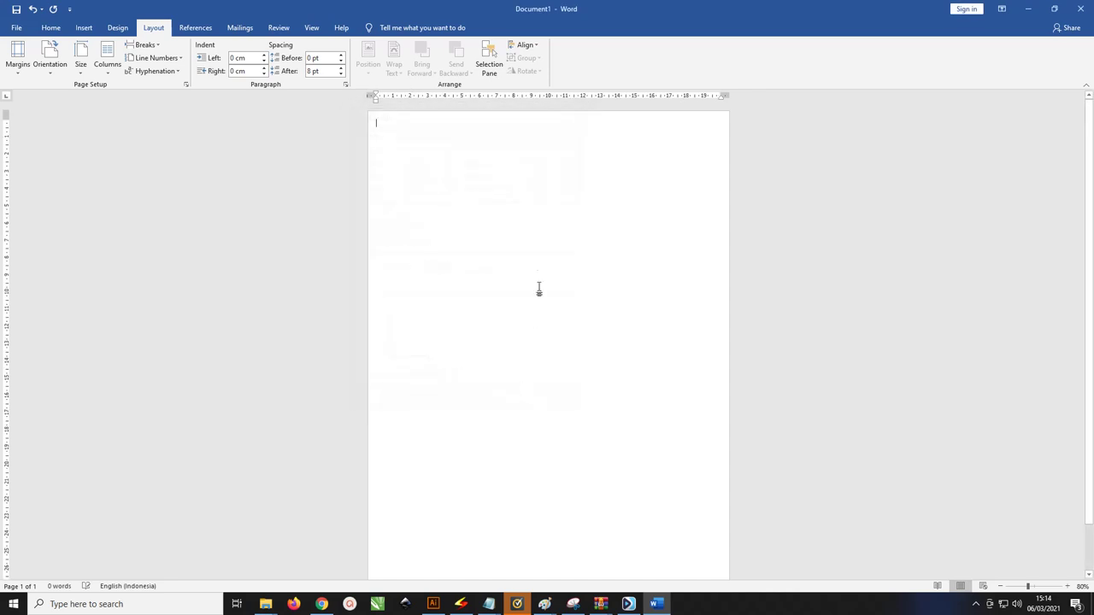
scroll(459, 223, "up", 1, "ctrl")
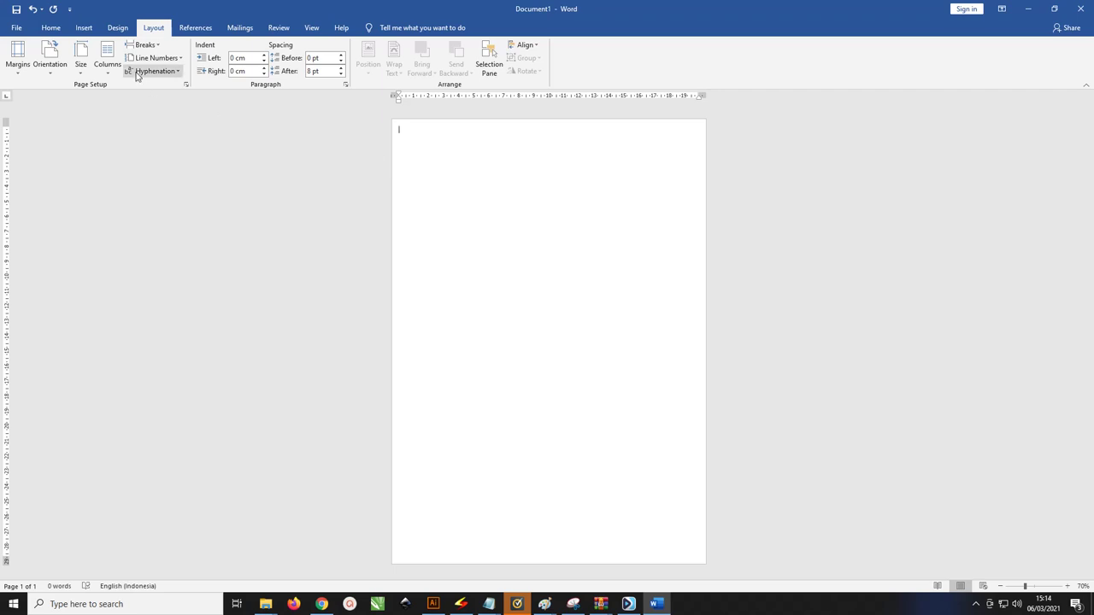
left_click(85, 29)
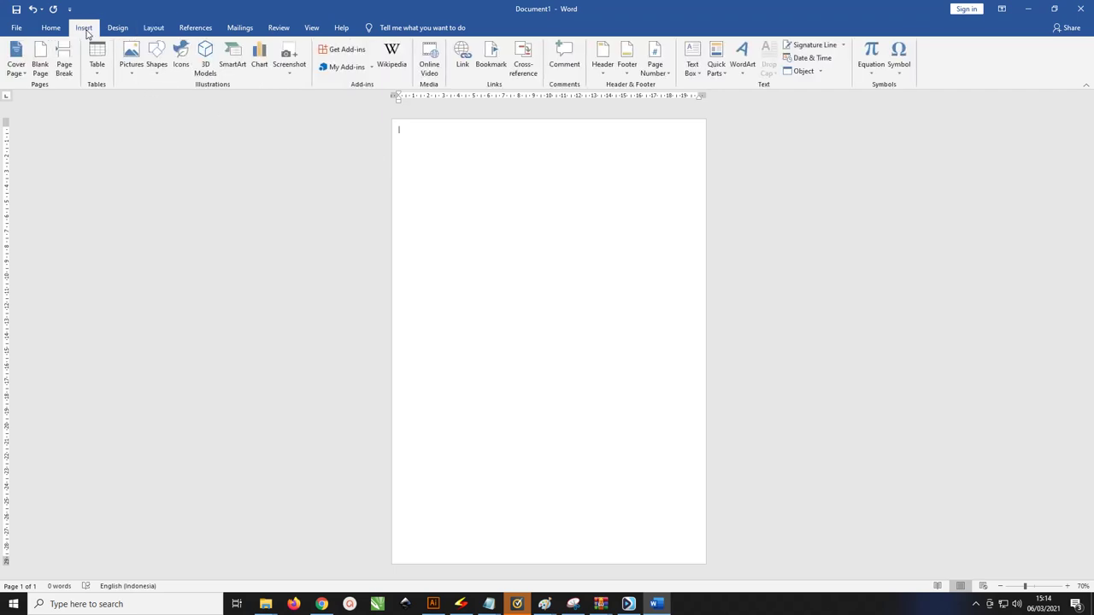
left_click(157, 74)
left_click(185, 95)
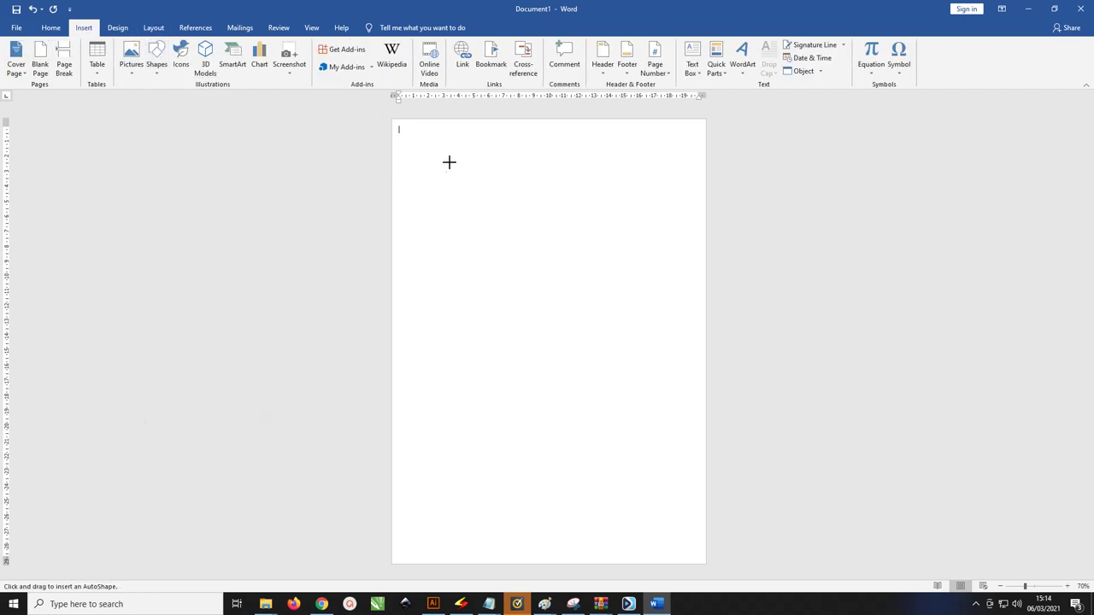
left_click_drag(450, 161, 638, 330)
scroll(586, 275, "up", 5, "ctrl")
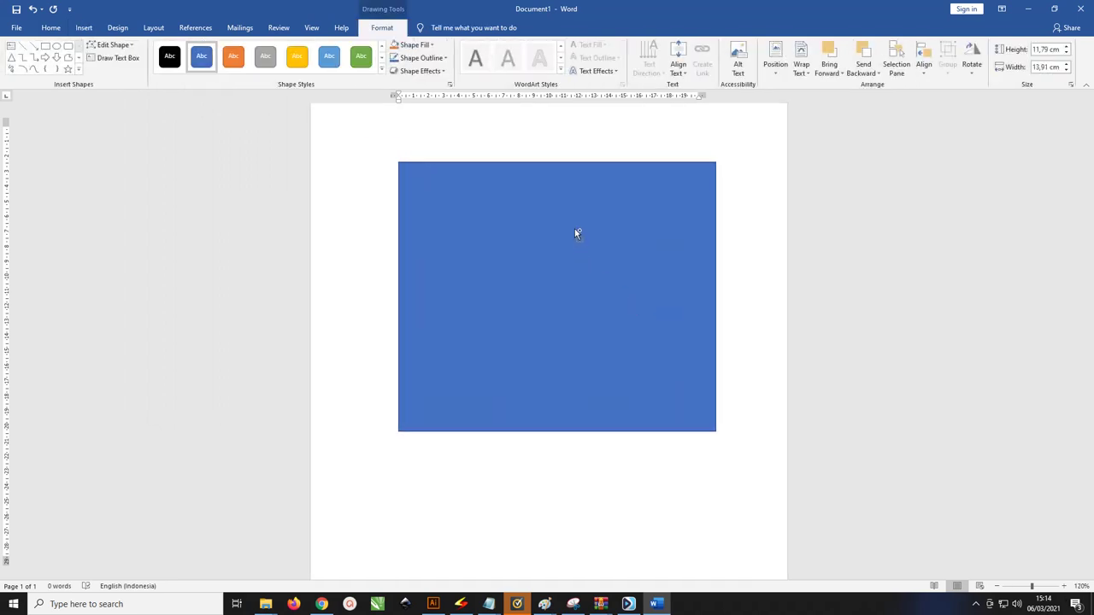
scroll(576, 231, "up", 7, "ctrl")
scroll(577, 233, "up", 3, "ctrl")
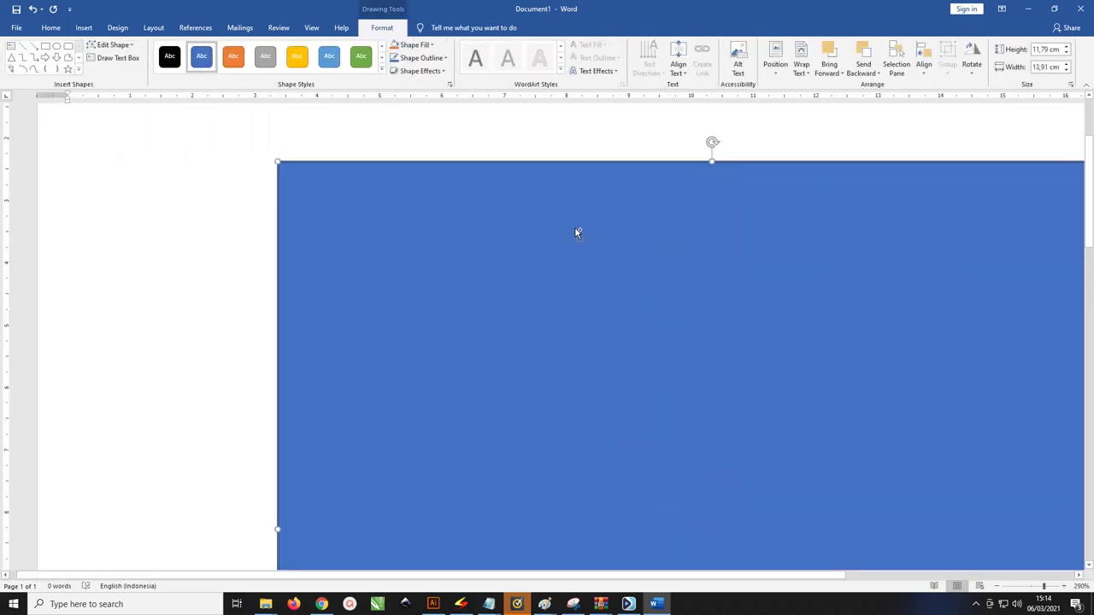
scroll(577, 233, "down", 2, "ctrl")
scroll(478, 193, "down", 1, "ctrl")
scroll(478, 193, "down", 1, "ctrl")
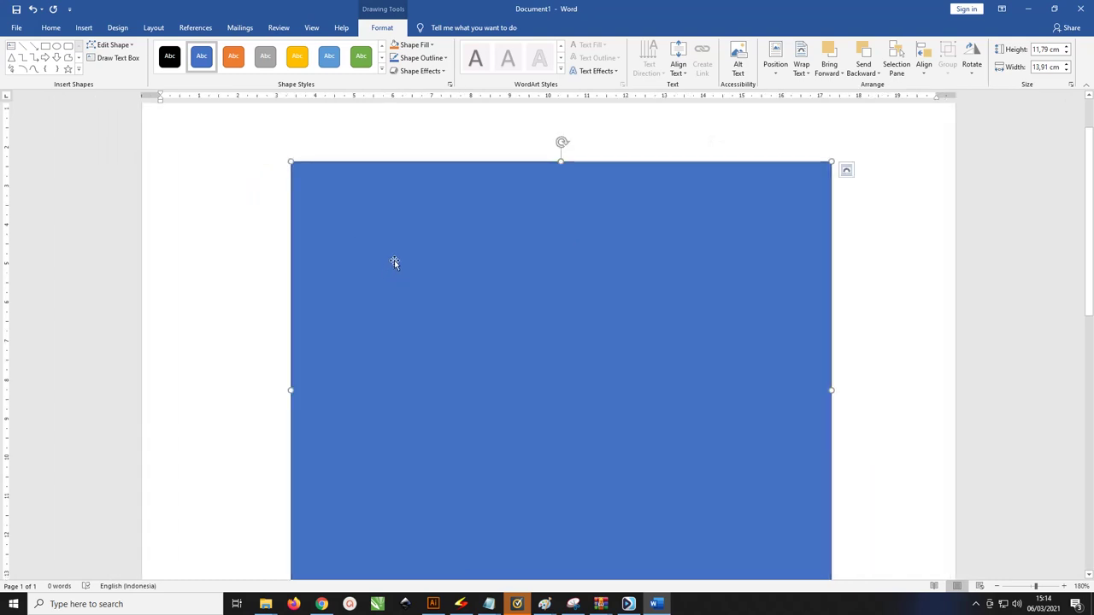
left_click(85, 29)
left_click(148, 56)
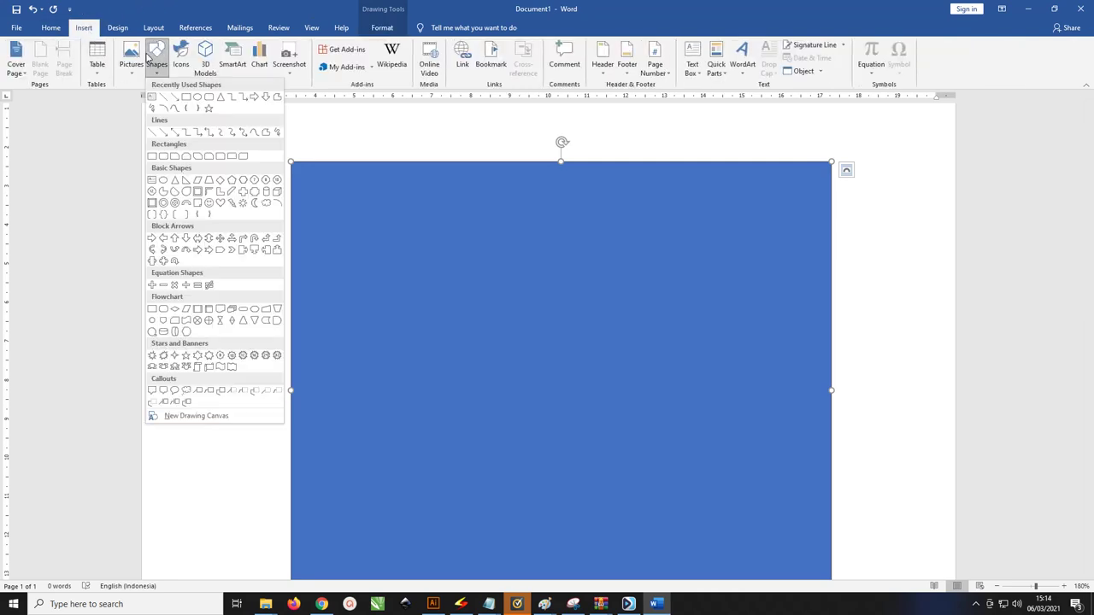
left_click(389, 180)
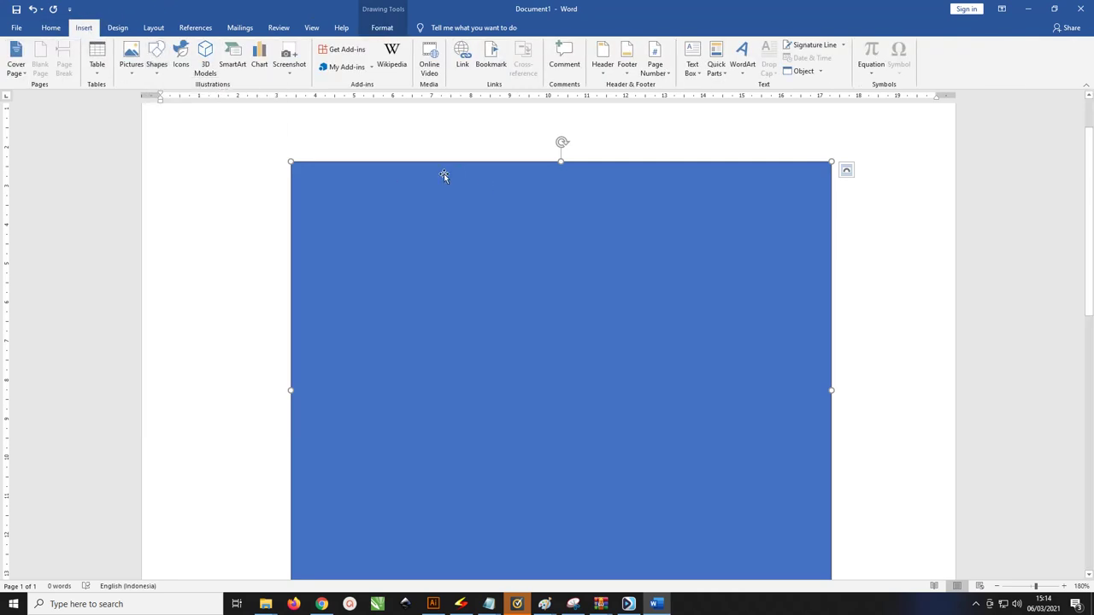
key("Delete")
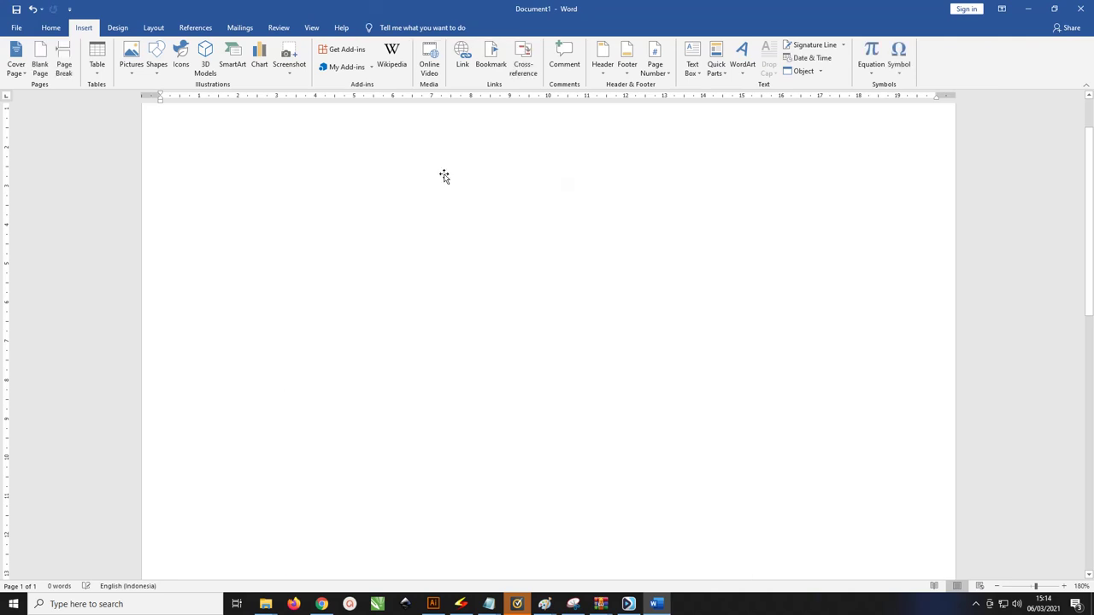
Insert a picture from this device, navigating into the Brosur SD Word 1 folder
left_click(137, 69)
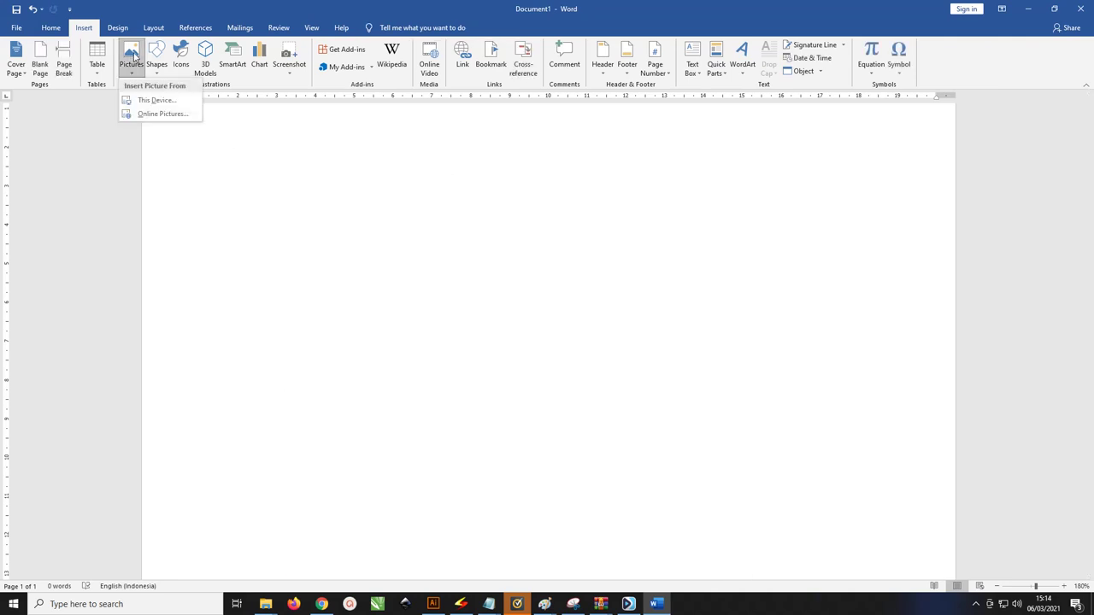
left_click(144, 101)
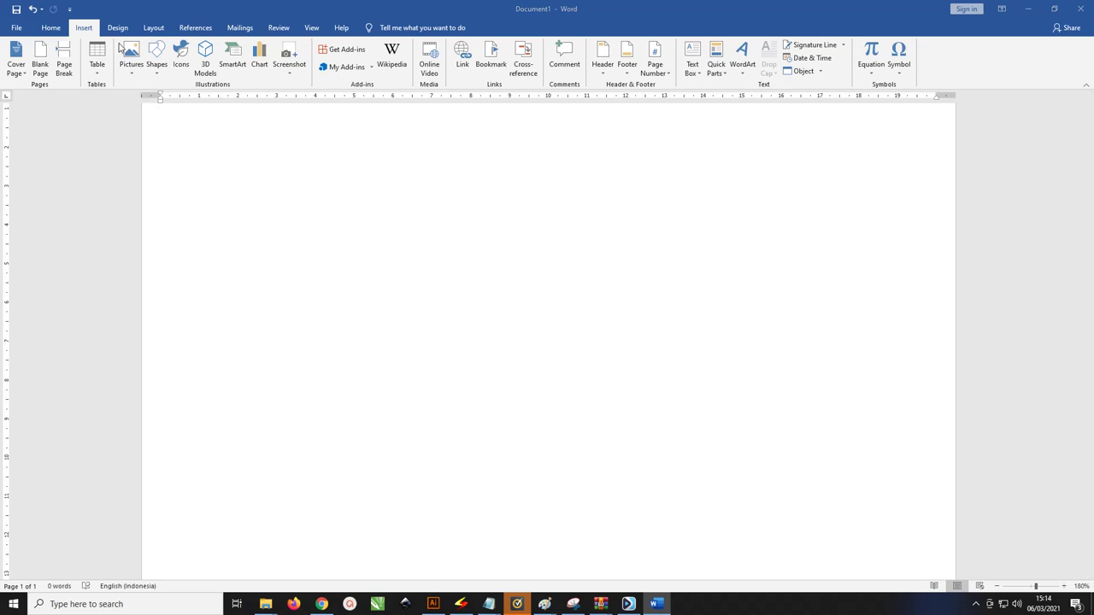
type("F:\\Kumpulan Brosur Sekolah Dasar Word")
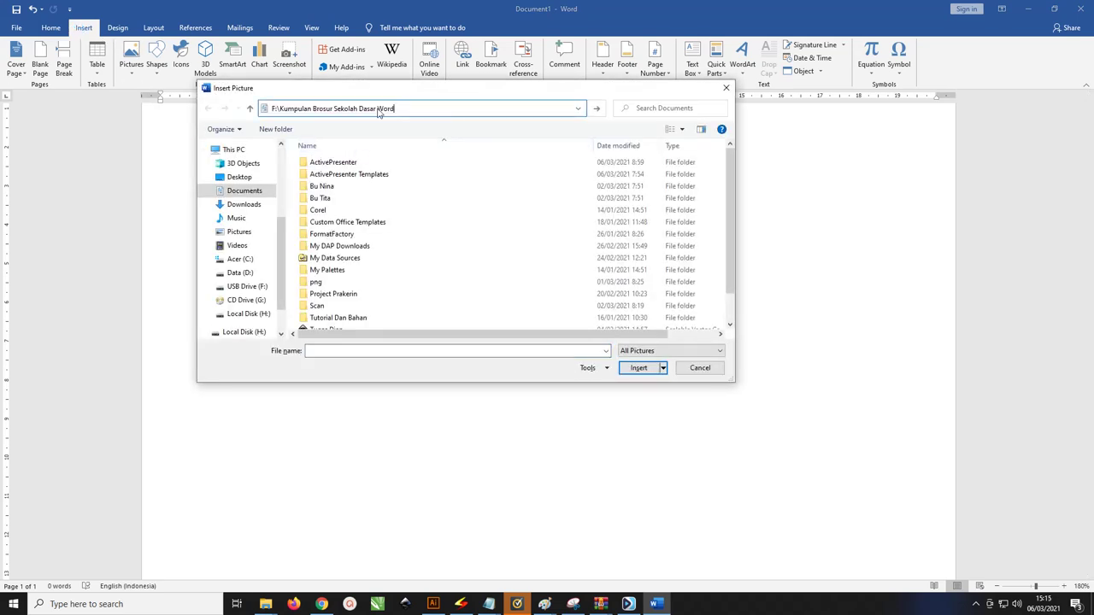
key("Return")
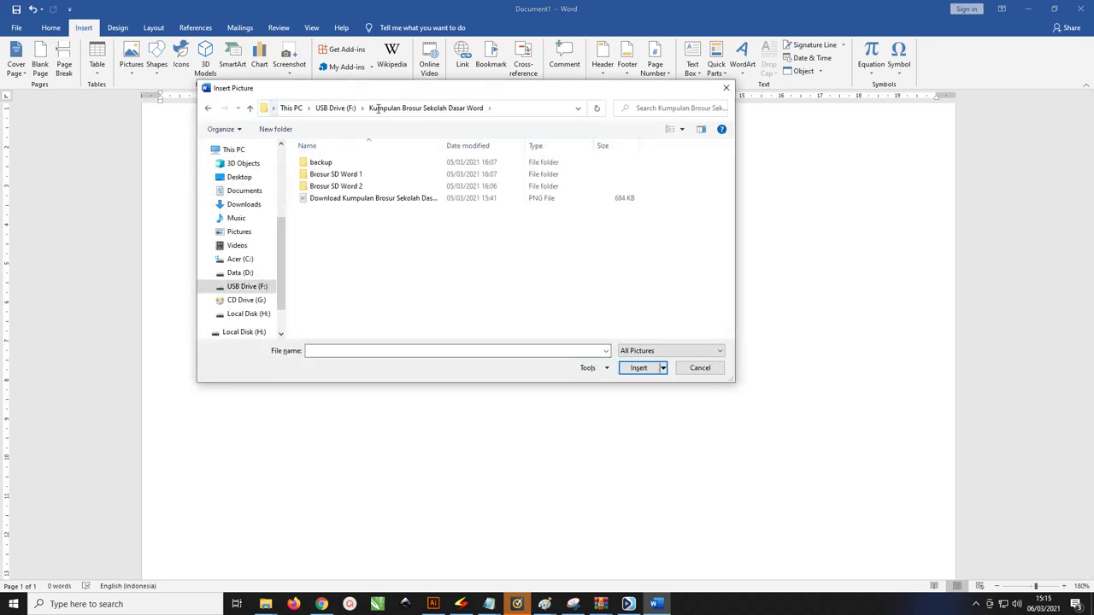
left_click_drag(377, 89, 346, 105)
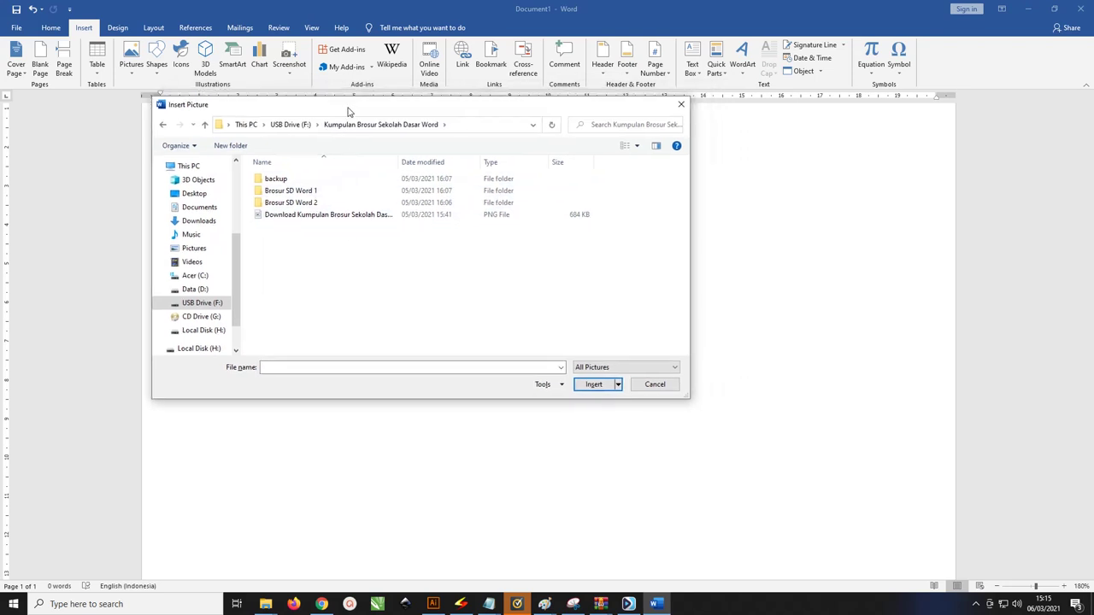
left_click(301, 195)
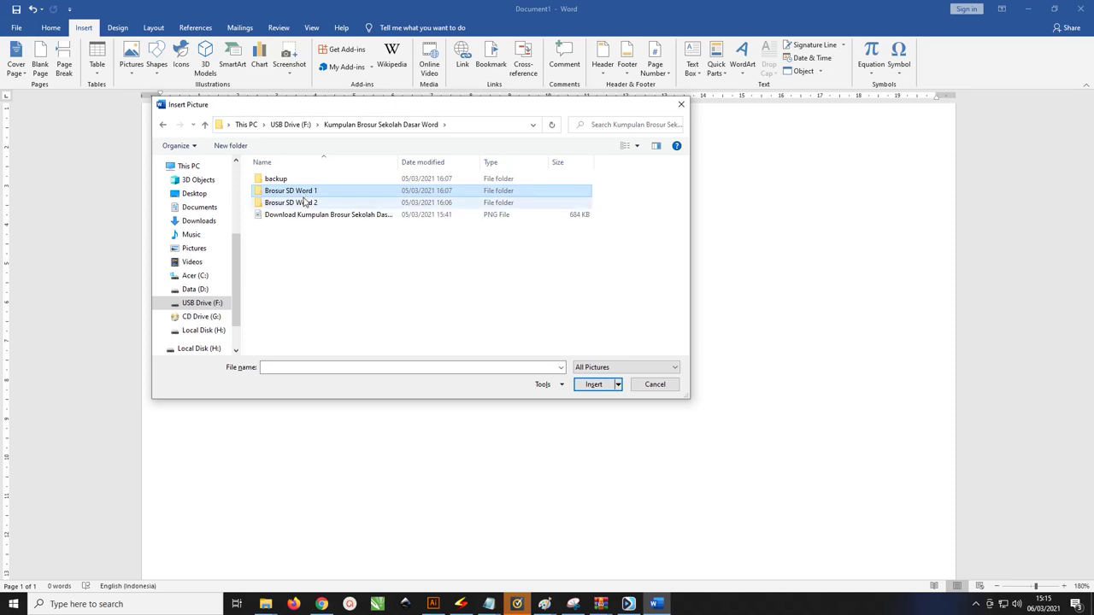
key("Down")
double_click(308, 195)
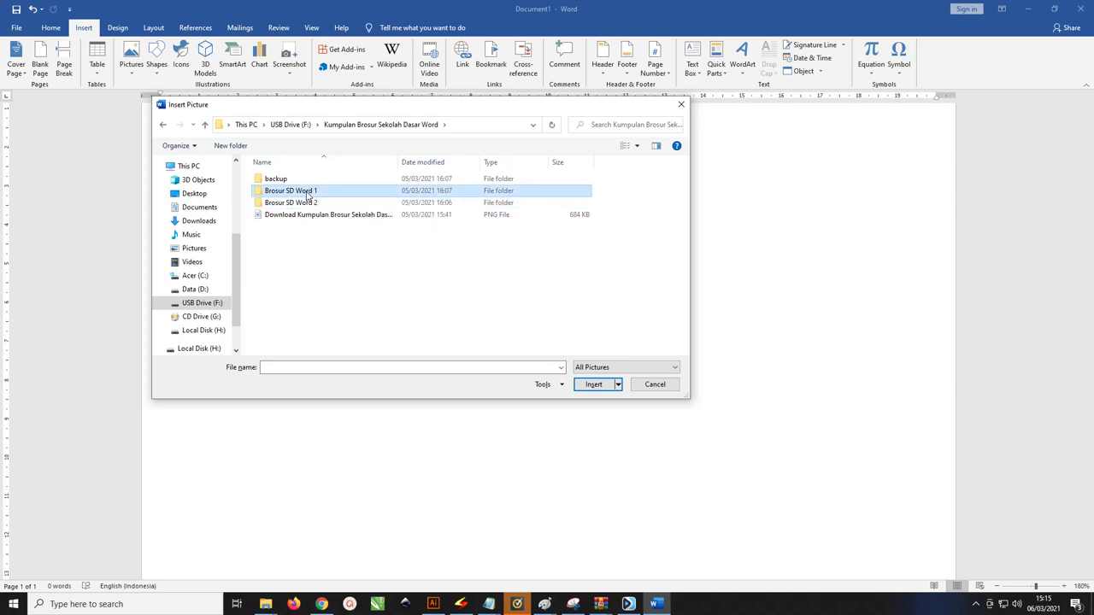
left_click_drag(349, 109, 365, 113)
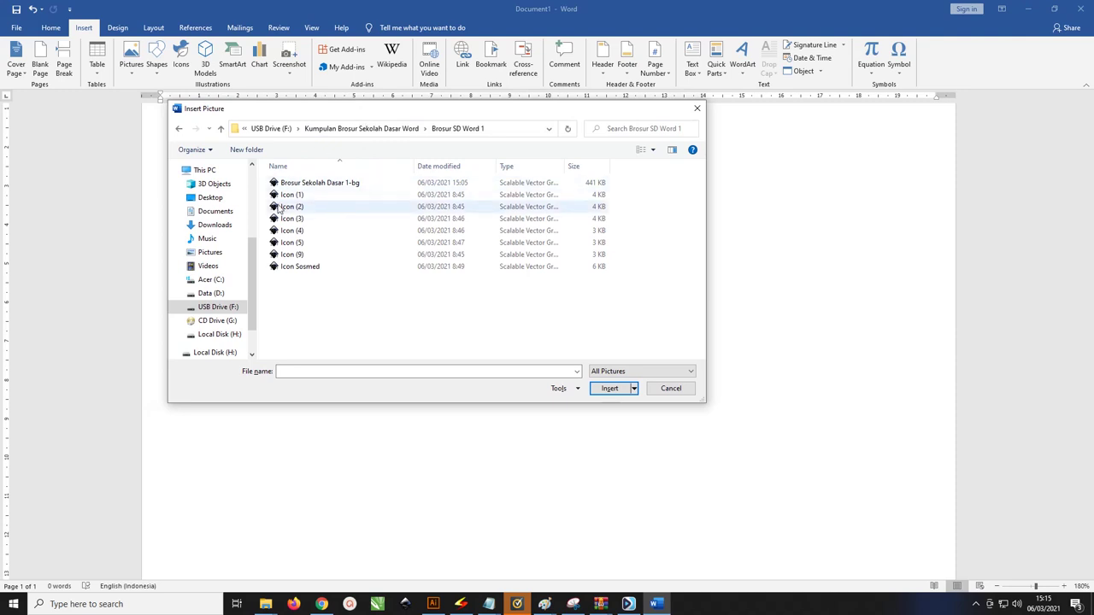
Select the Brosur Sekolah Dasar 1-bg image and insert it onto the page
left_click(301, 185)
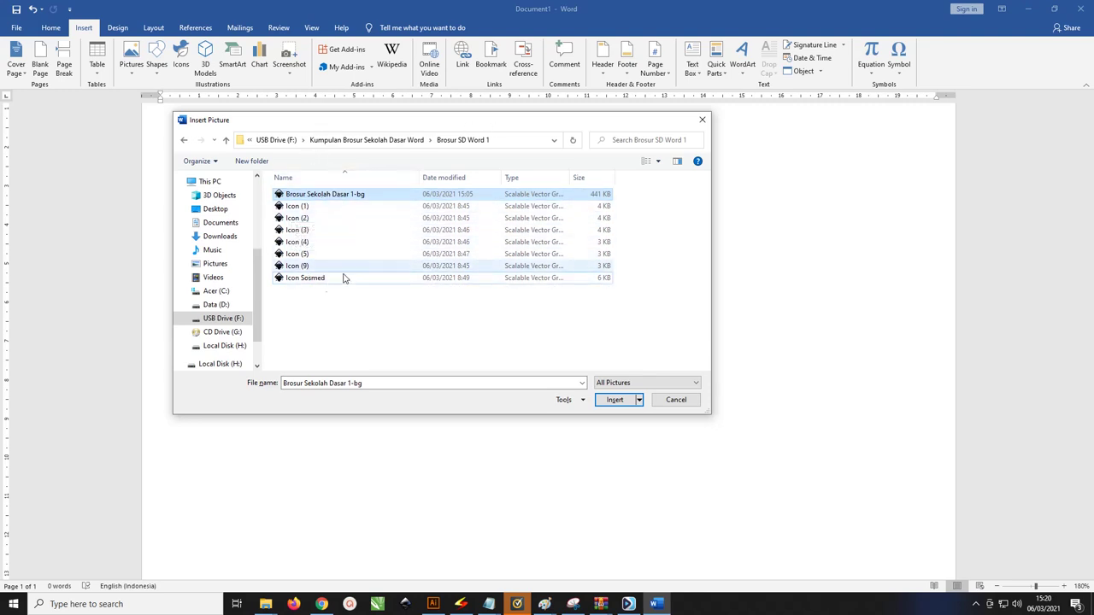
left_click_drag(362, 126, 357, 127)
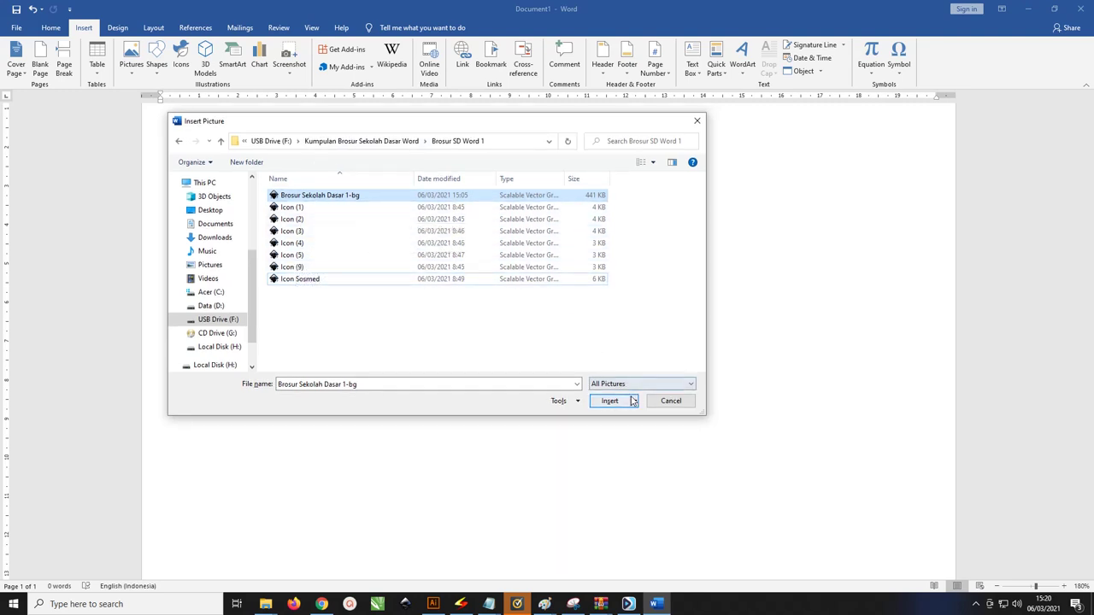
left_click_drag(471, 121, 477, 122)
left_click(461, 279, "ctrl")
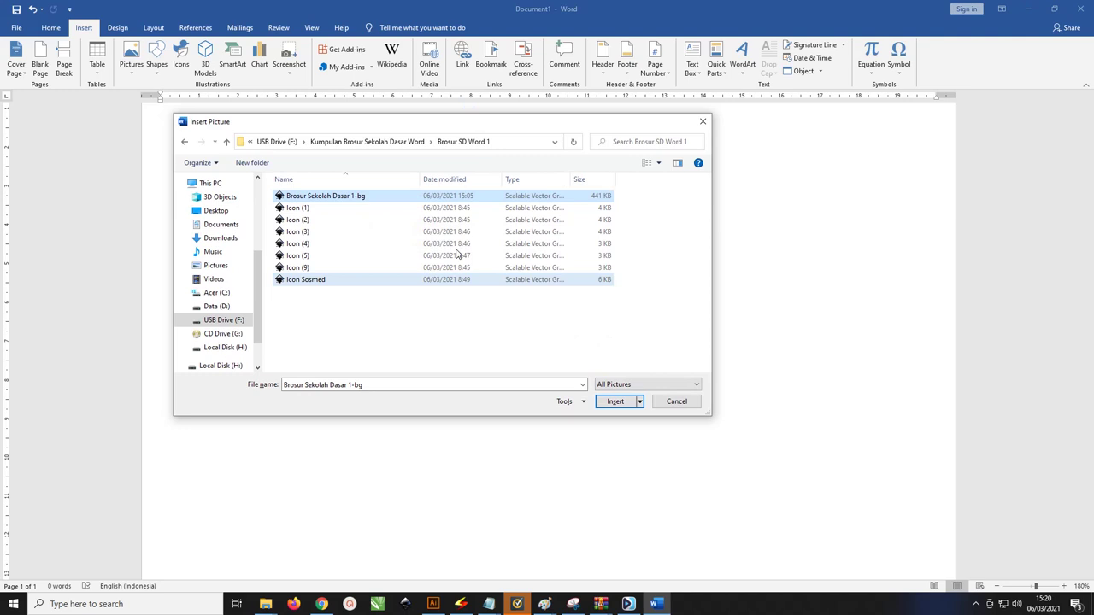
left_click(318, 207)
left_click(317, 197)
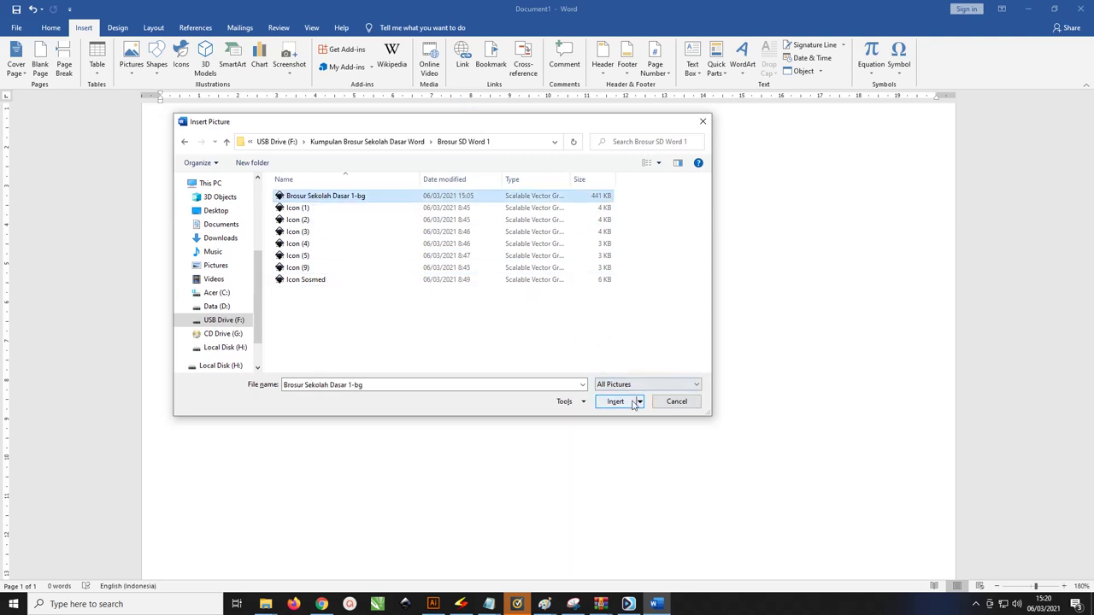
left_click(630, 402)
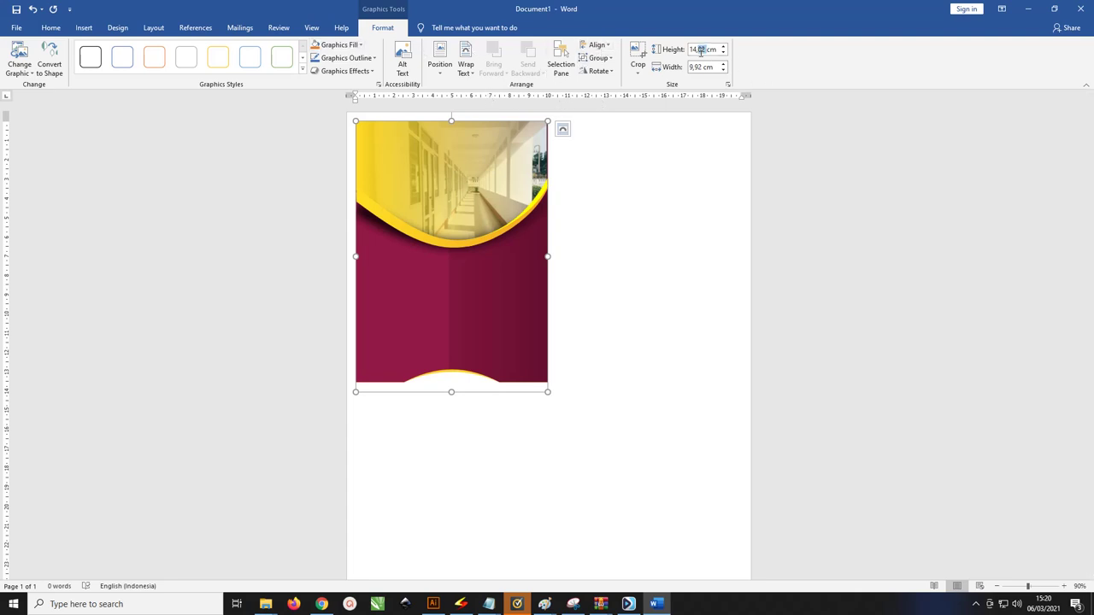
Resize the background image to exactly 21 cm wide, making it 29,68 cm tall
left_click_drag(707, 51, 669, 51)
type("21")
type("29,7")
triple_click(698, 66)
type("21")
key("Return")
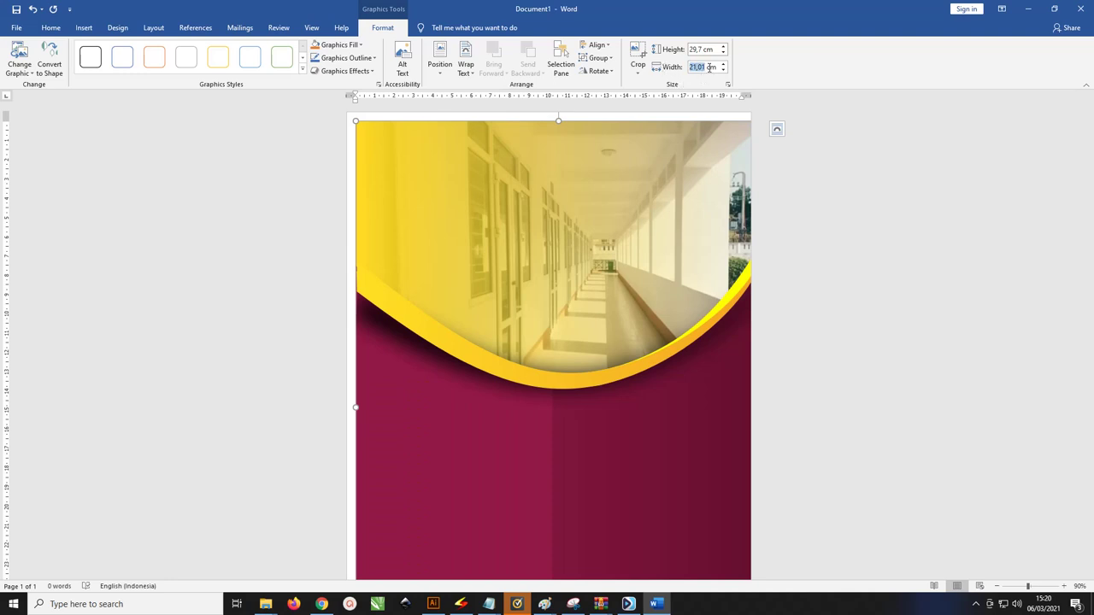
left_click(708, 66)
type("21")
key("Return")
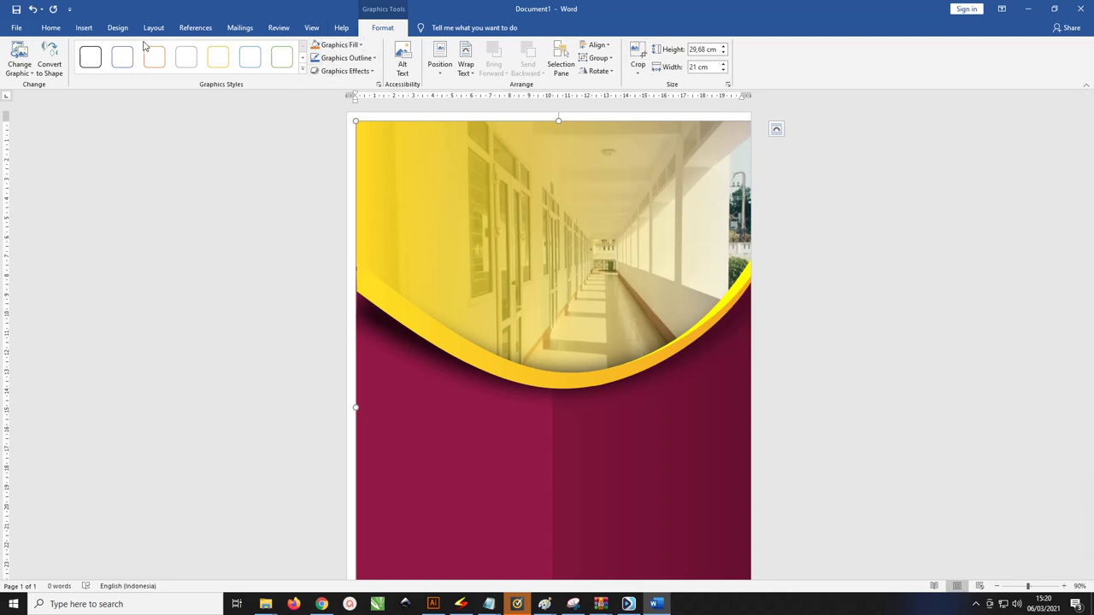
Position the background image so it covers the whole A4 page
left_click(439, 61)
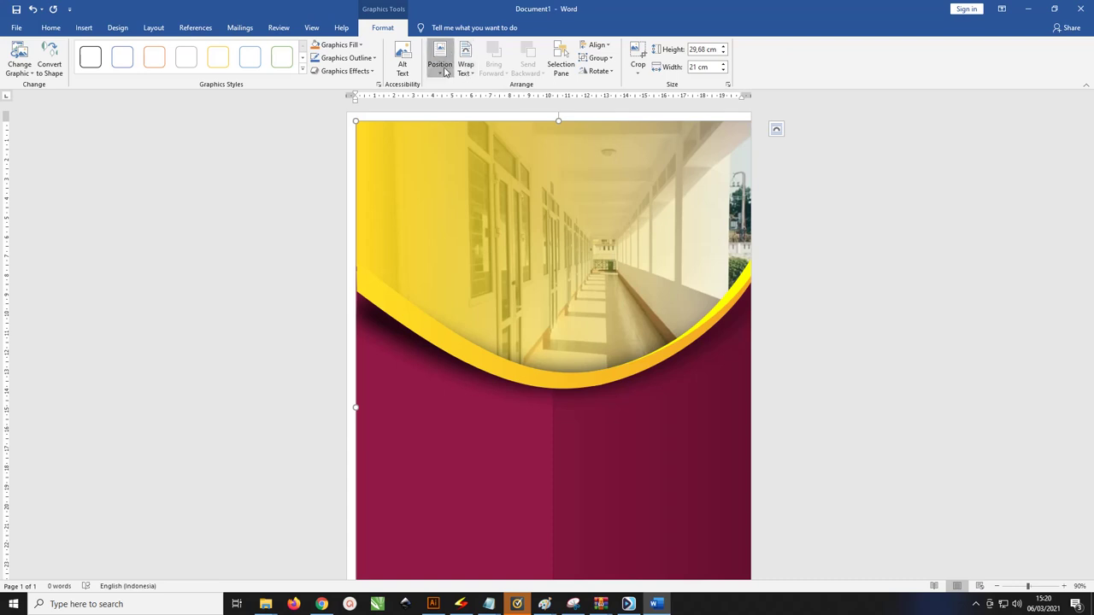
left_click(475, 184)
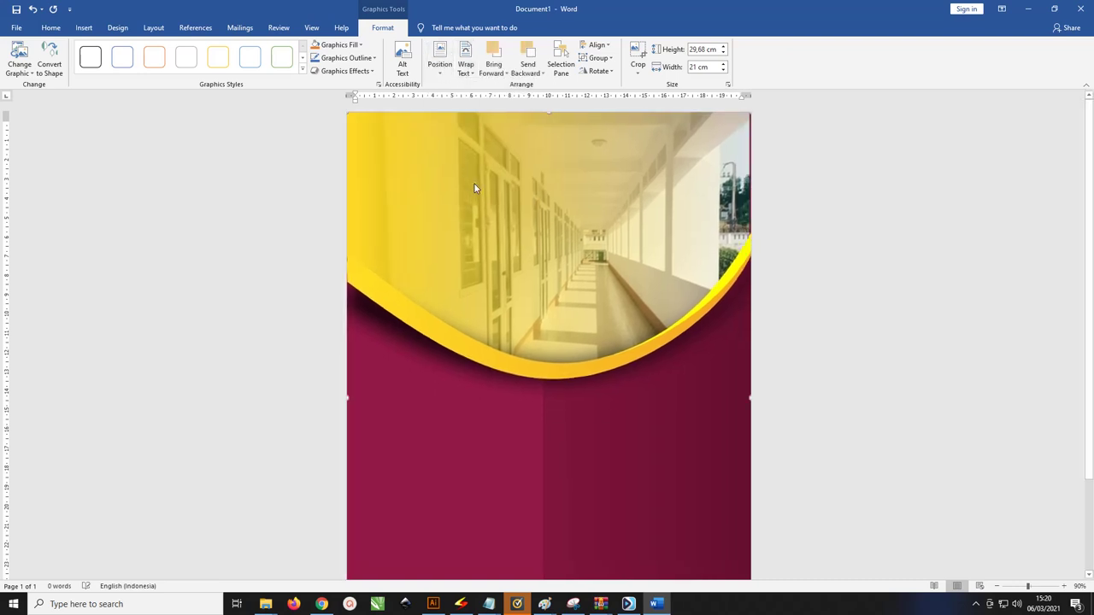
left_click(898, 276)
left_click(540, 281)
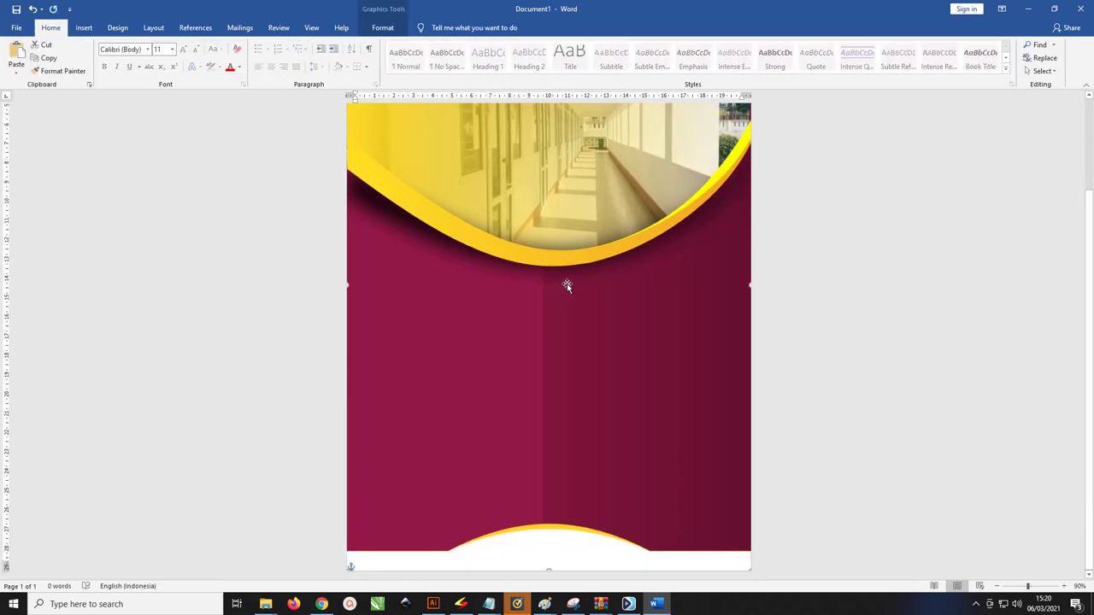
scroll(555, 273, "up", 2)
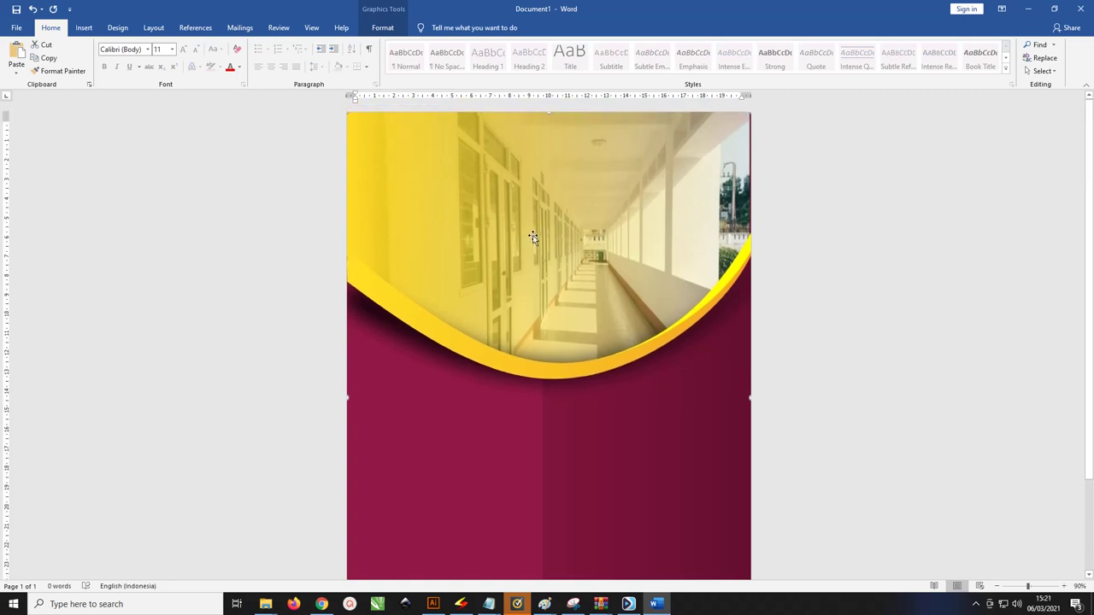
scroll(532, 234, "down", 2, "ctrl")
scroll(529, 231, "down", 1, "ctrl")
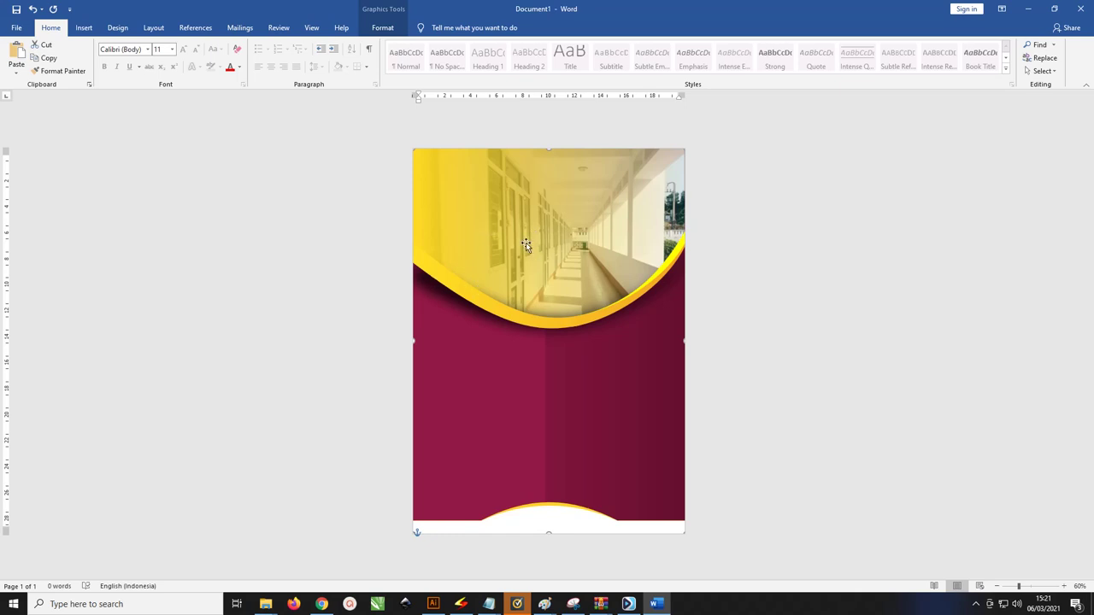
right_click(476, 212)
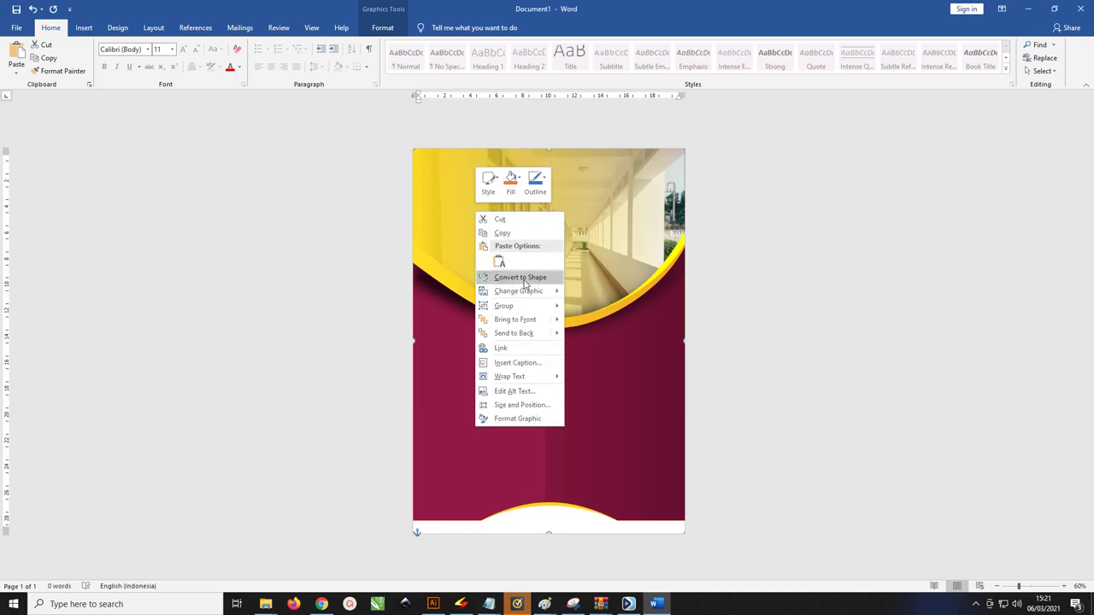
left_click(521, 277)
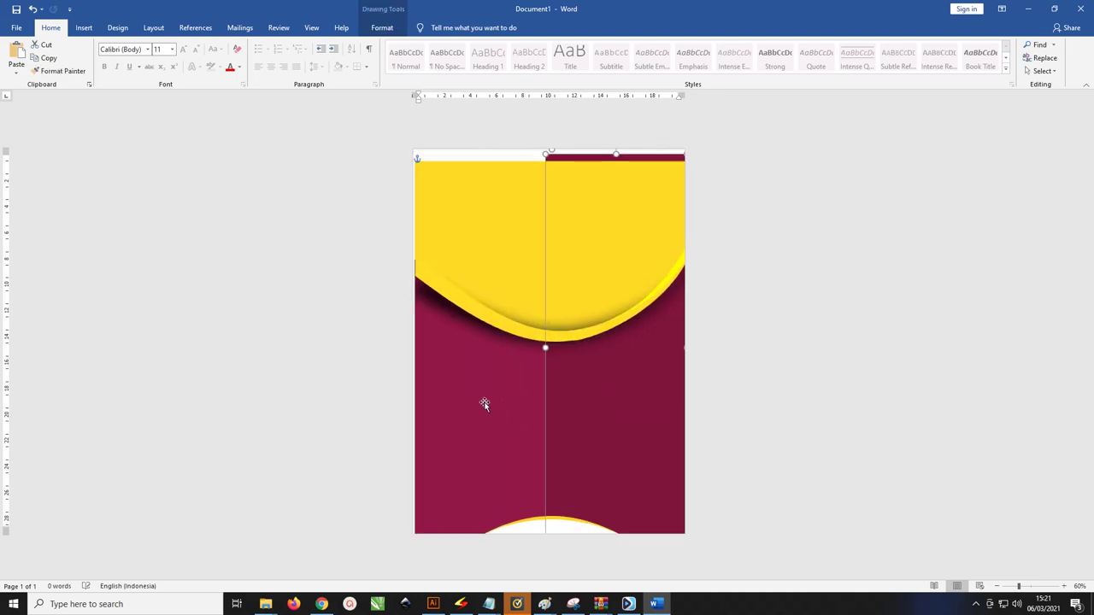
left_click(581, 242)
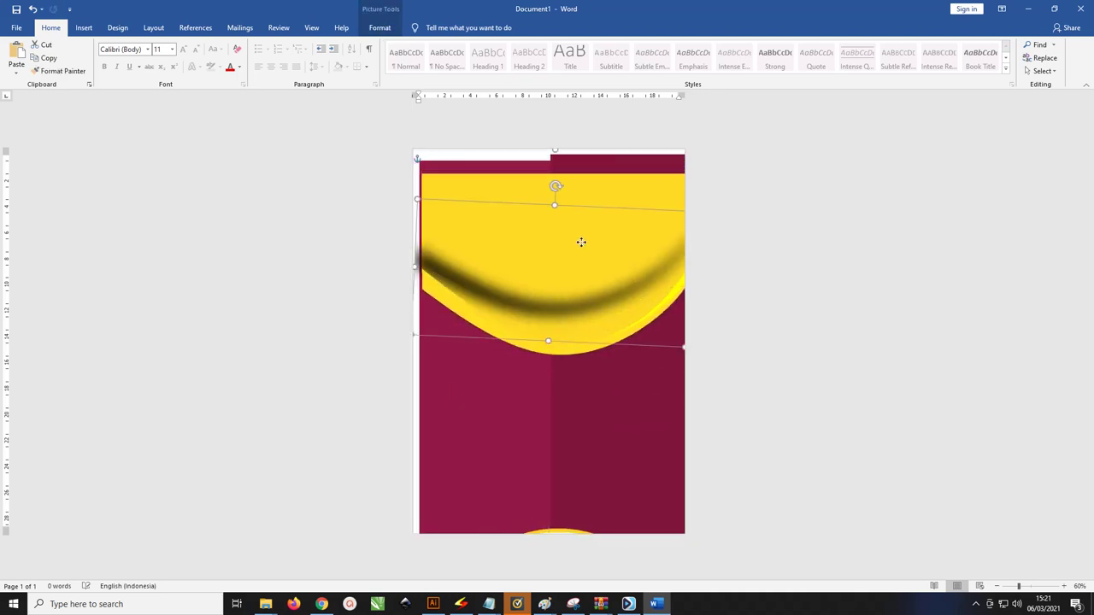
left_click_drag(580, 305, 486, 186)
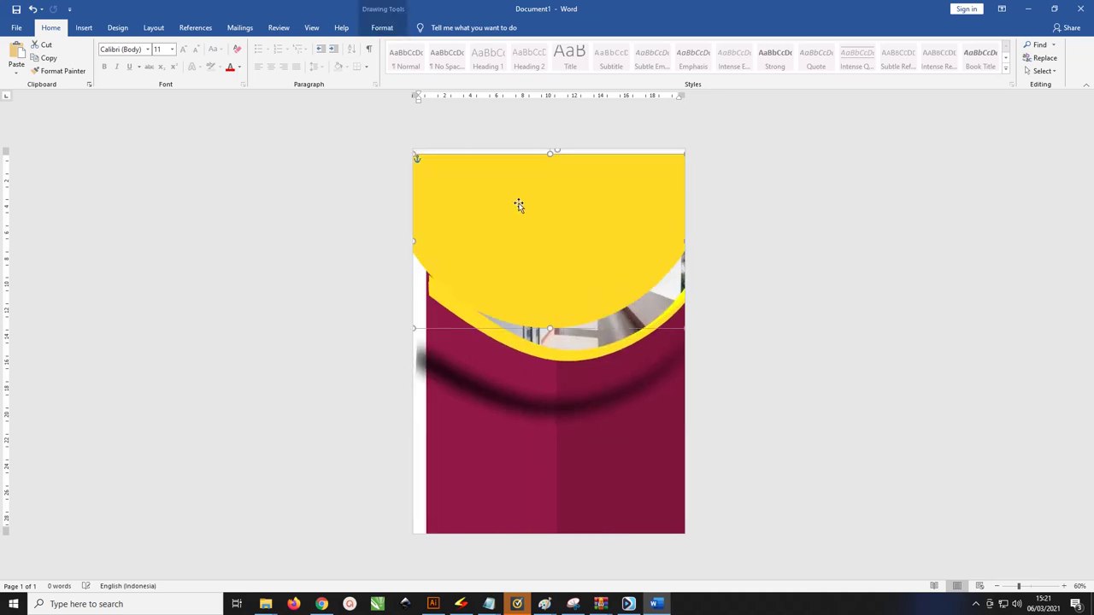
left_click(556, 249)
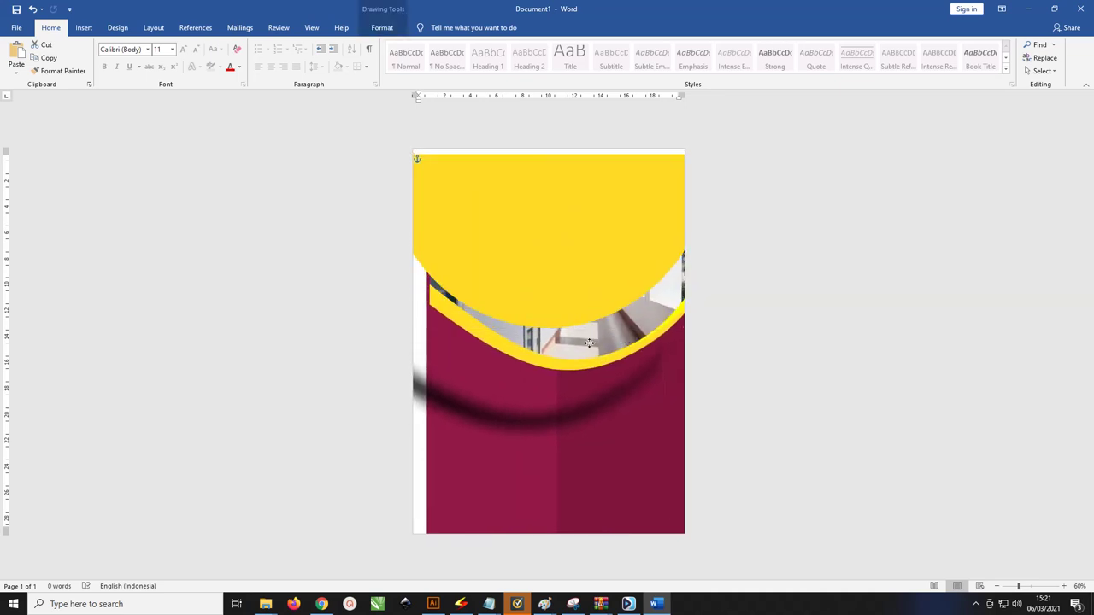
mouse_move(556, 249)
left_mouse_down()
mouse_move(598, 299)
mouse_move(590, 173)
left_mouse_up()
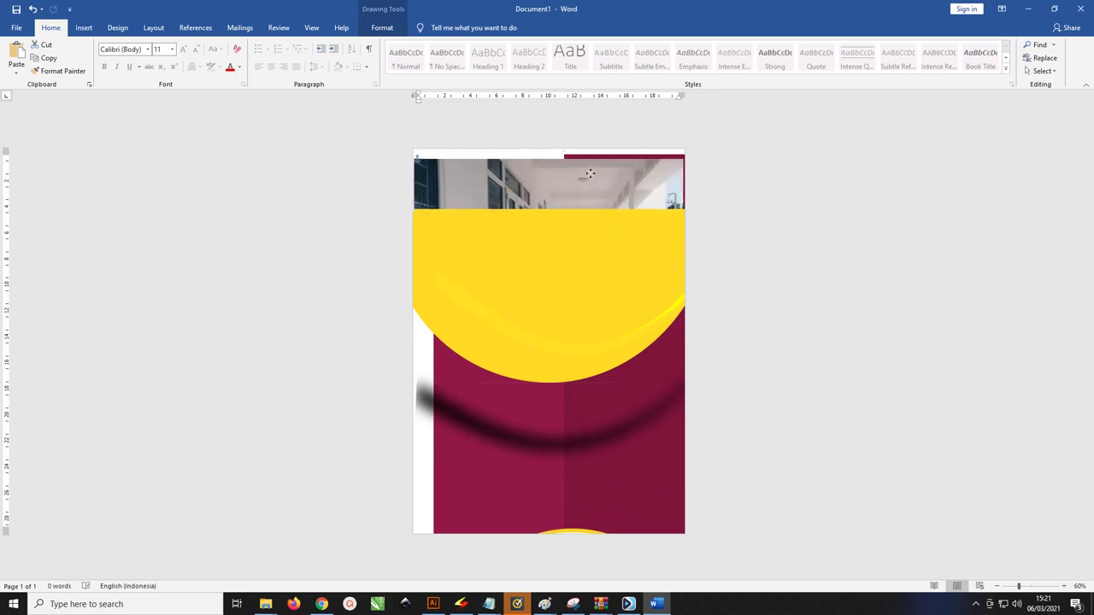
left_click_drag(599, 234, 596, 287)
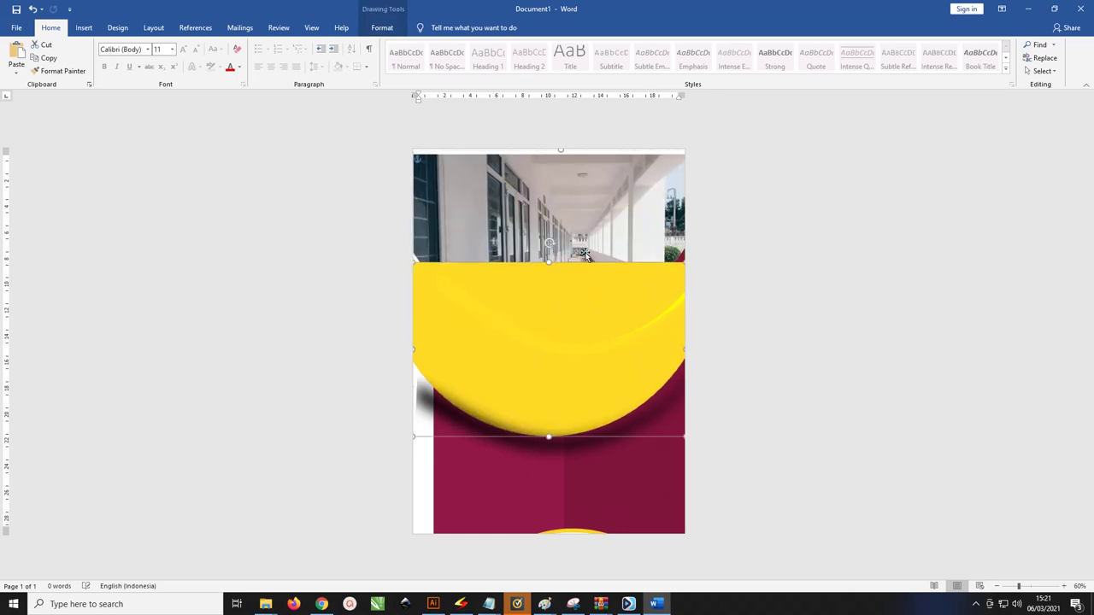
left_click(591, 187)
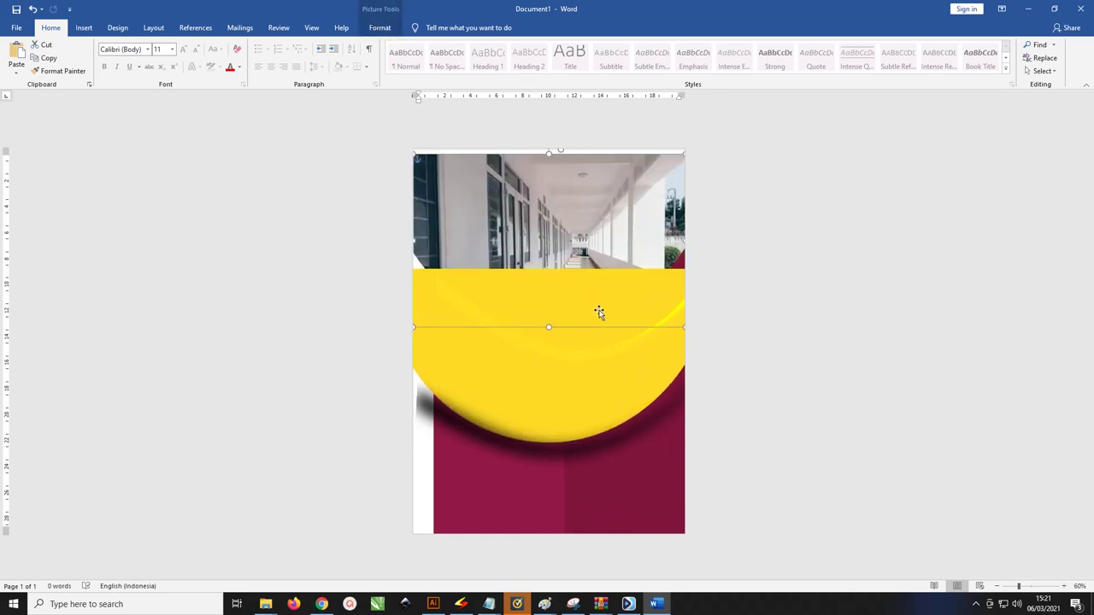
key("ctrl+z")
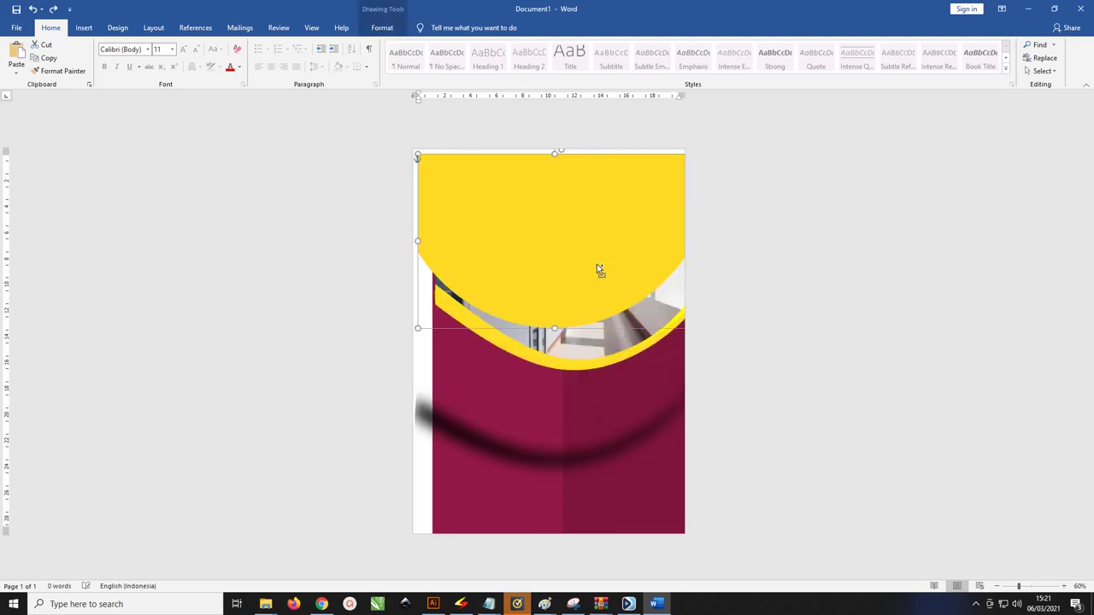
key("ctrl+z")
key("ctrl+z")
key("ctrl+z")
key("ctrl+z")
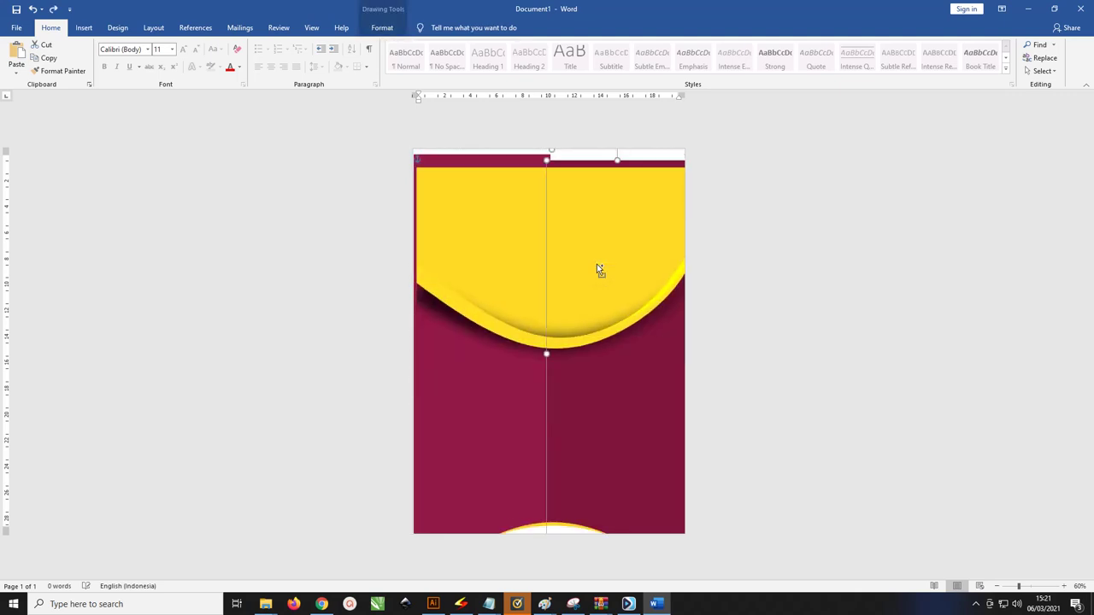
key("ctrl+z")
key("ctrl+y")
Ungroup the background picture and confirm converting it to a Microsoft Office drawing object
right_click(533, 237)
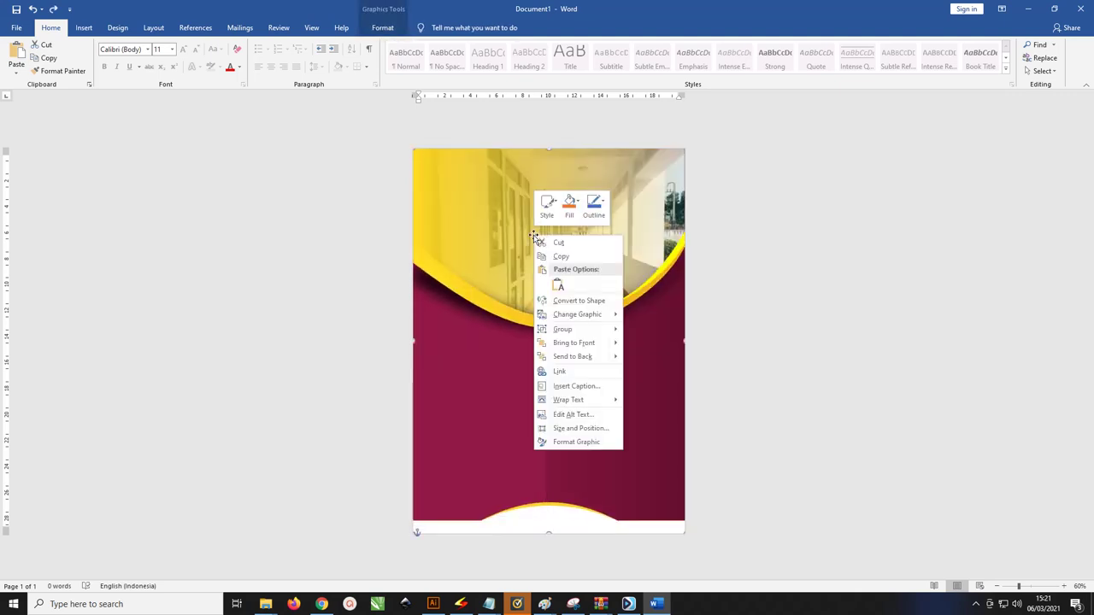
mouse_move(577, 329)
left_click(667, 346)
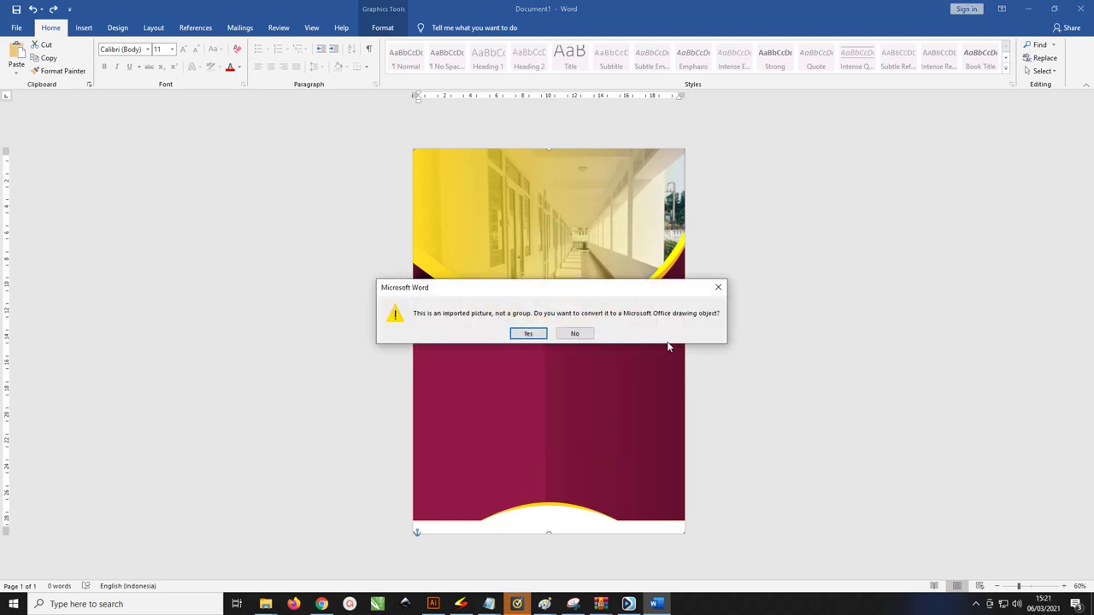
left_click_drag(538, 291, 535, 278)
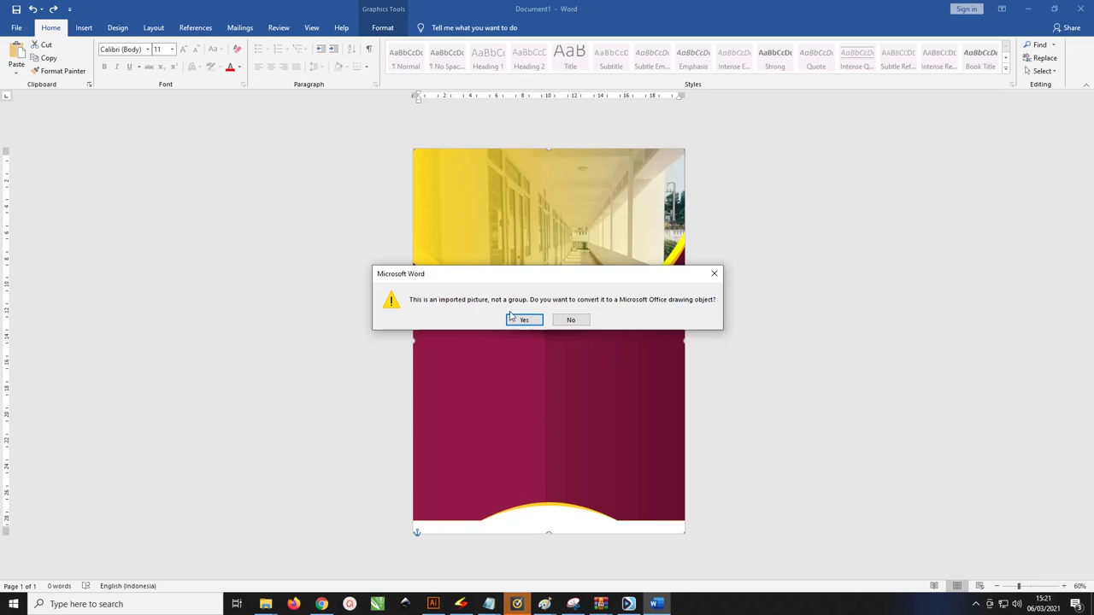
left_click_drag(639, 280, 638, 256)
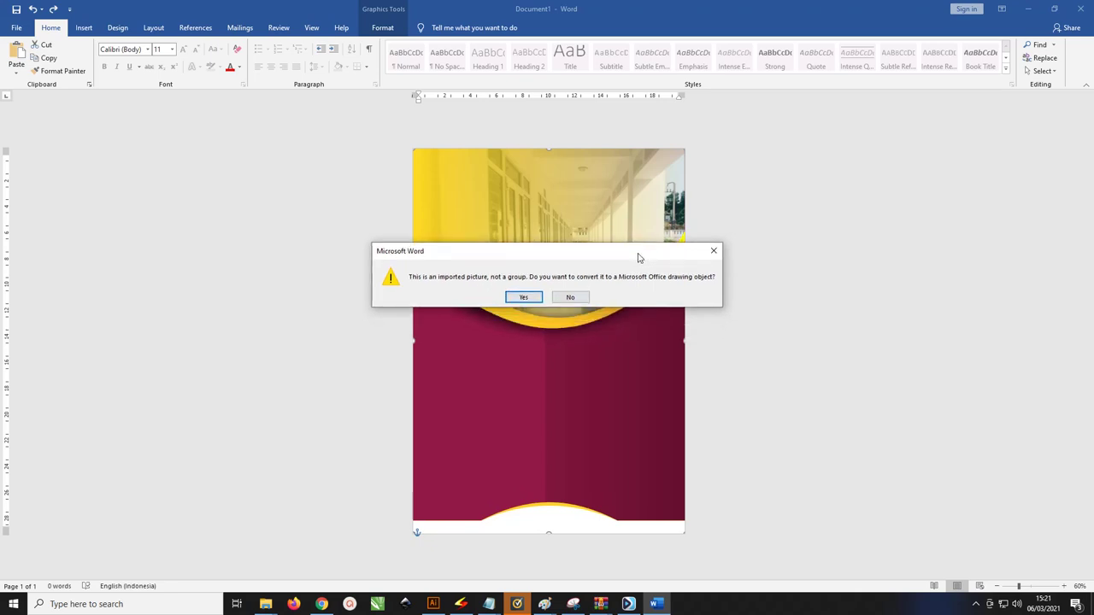
left_click(522, 299)
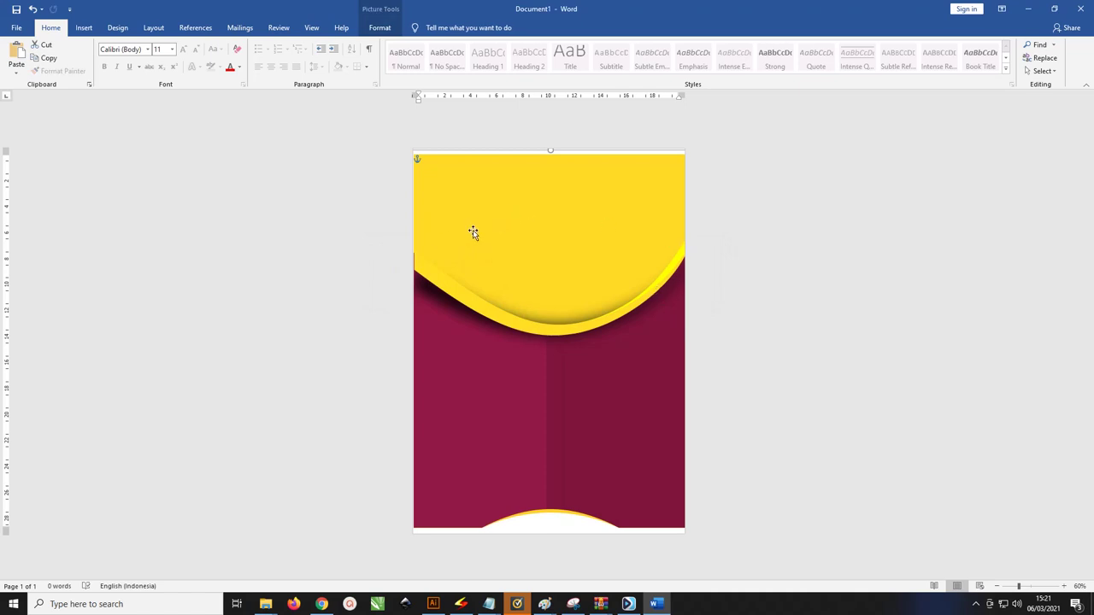
Ungroup the background graphic again into separate maroon and yellow shapes
left_click(464, 367)
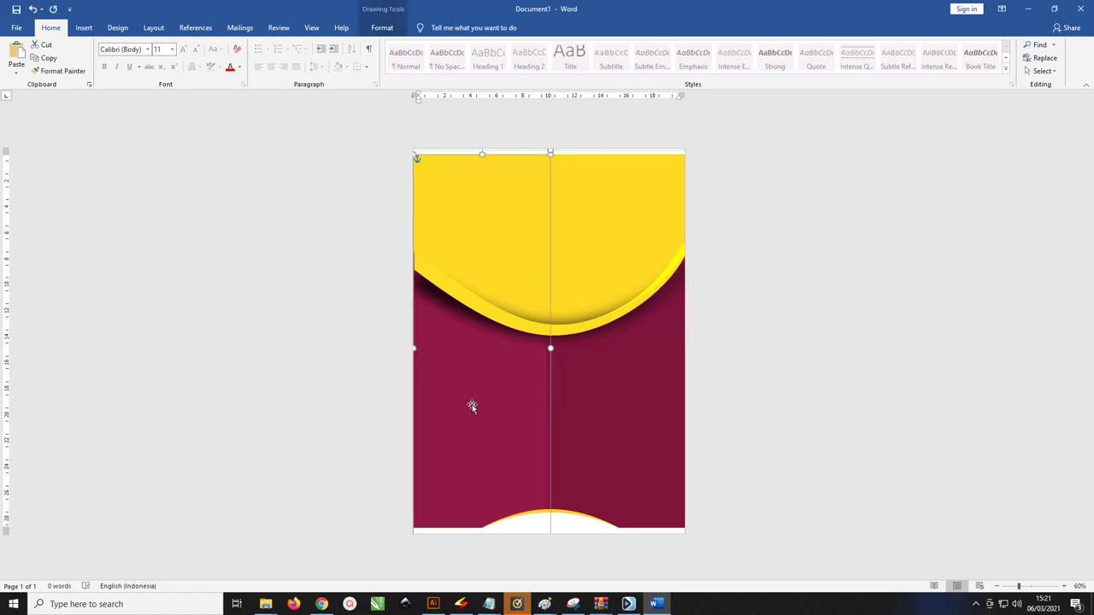
left_click_drag(467, 414, 475, 419)
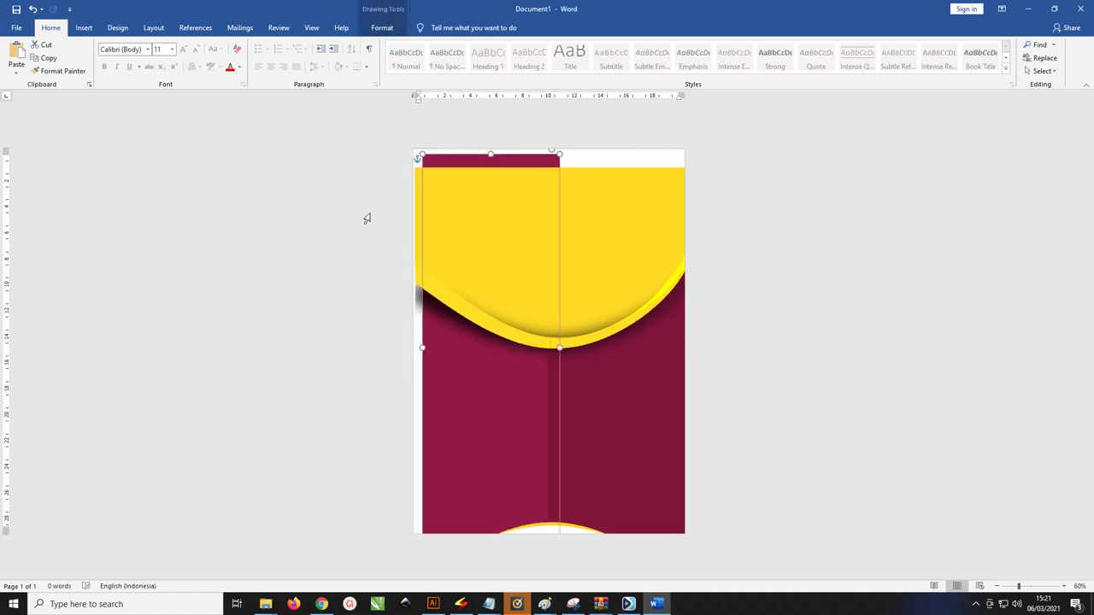
right_click(468, 360)
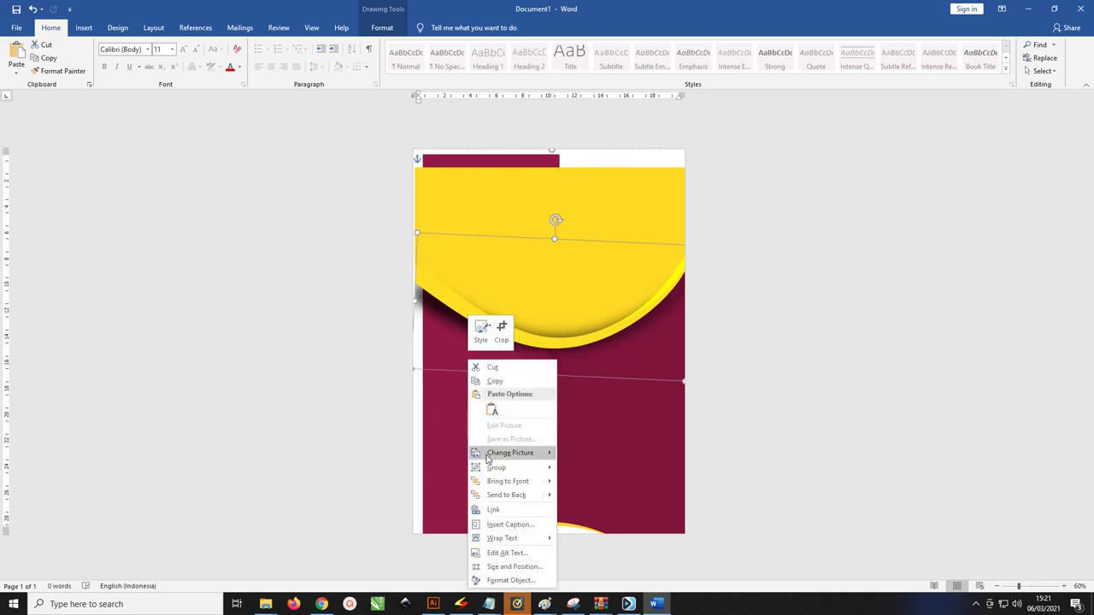
mouse_move(497, 468)
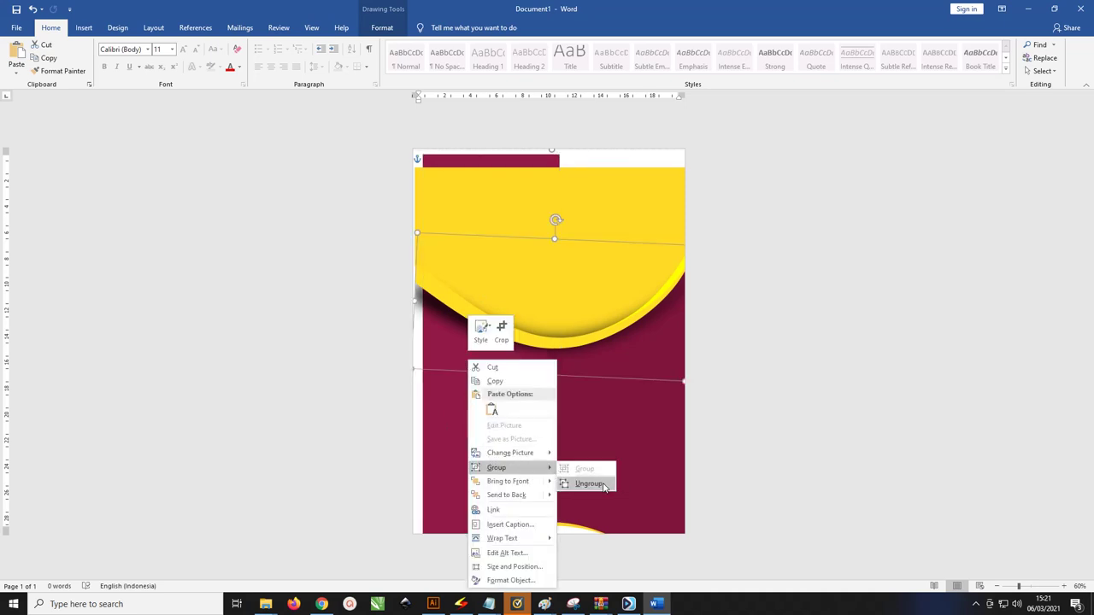
left_click(589, 484)
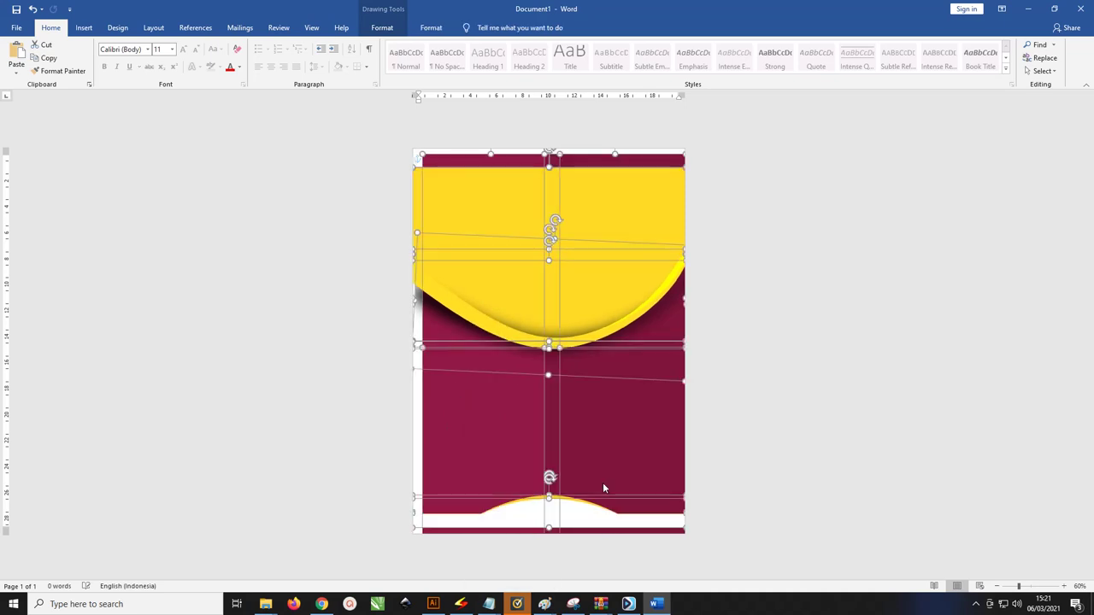
left_click(786, 320)
Select the maroon left-half shape and preview its Shape Fill colours
left_click(434, 405)
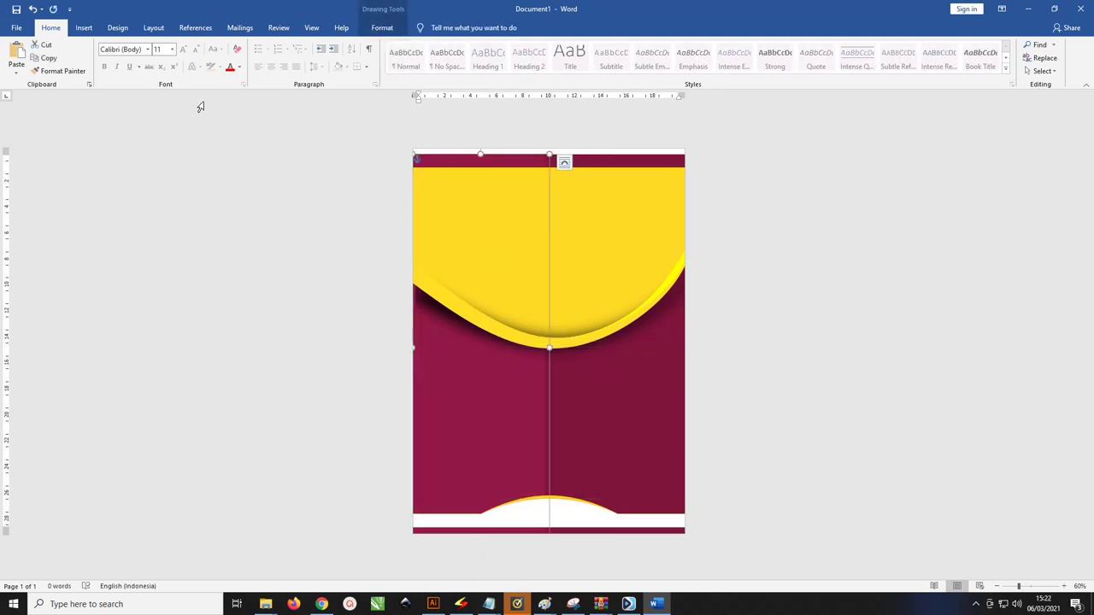
left_click(381, 29)
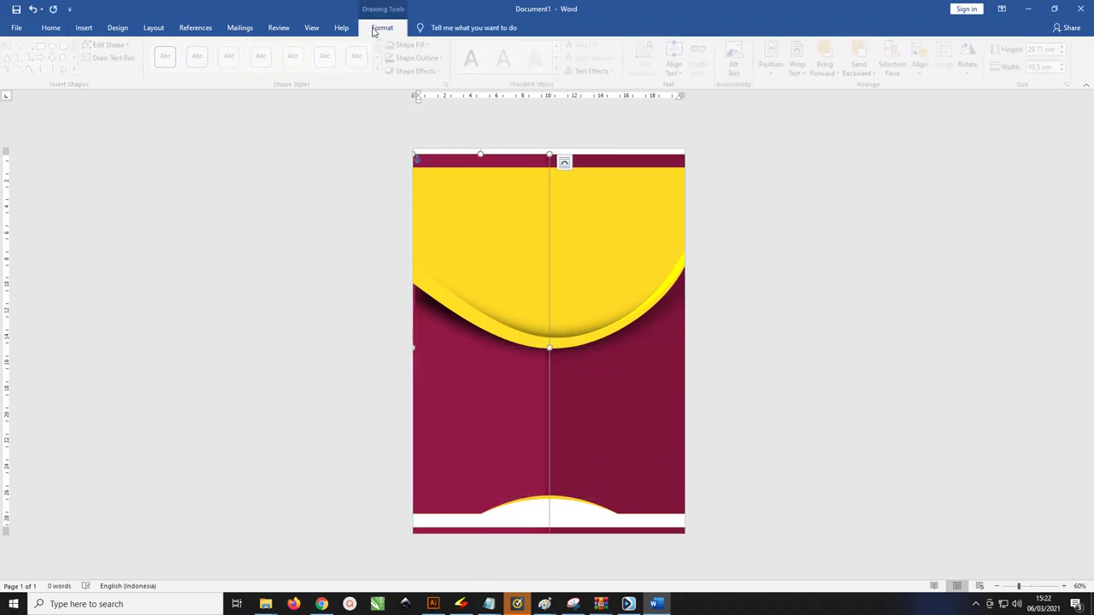
left_click(418, 44)
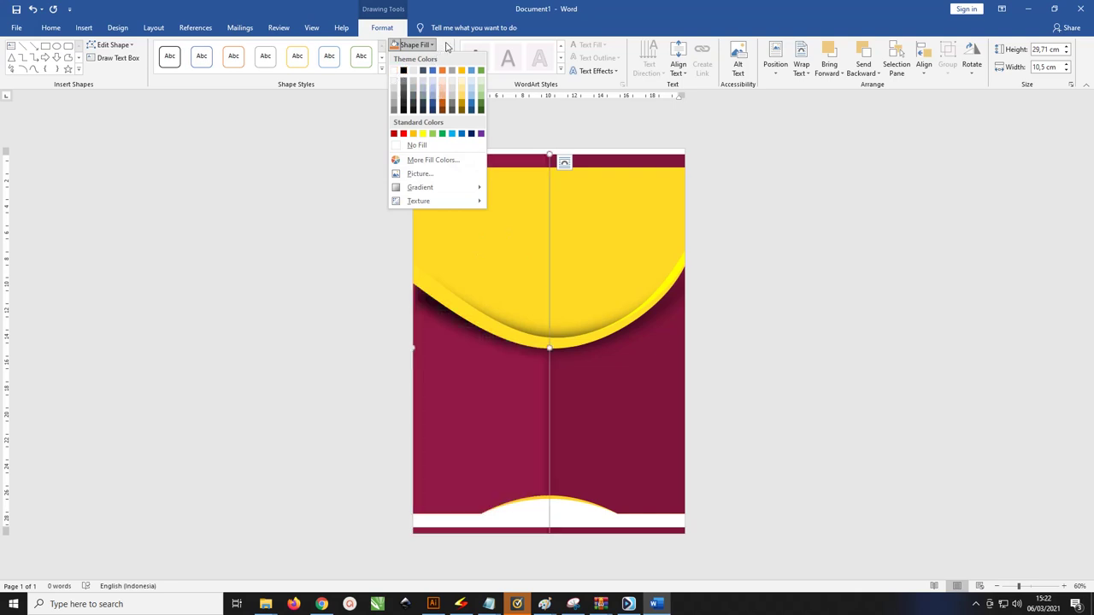
Edit the shape's points, dragging its top corner down and bending an edge segment
left_click(118, 46)
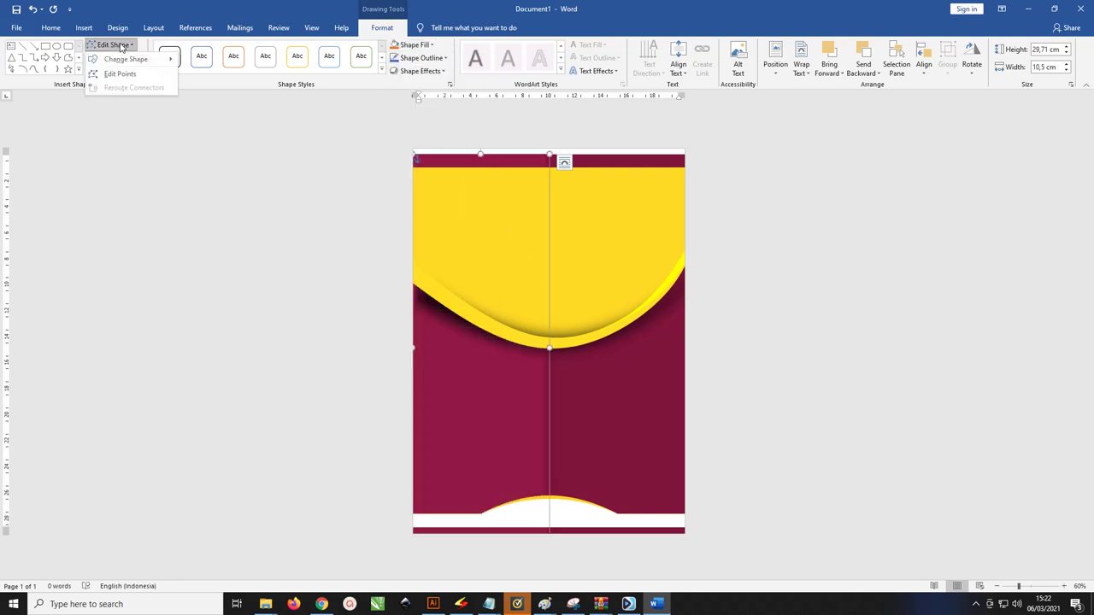
left_click(109, 76)
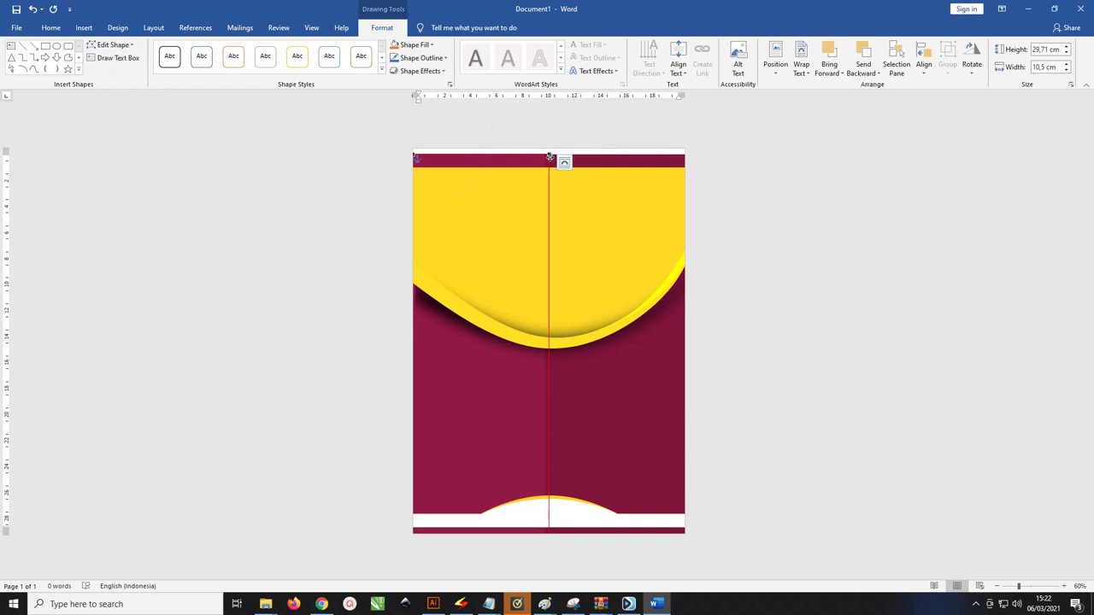
left_click_drag(549, 155, 500, 232)
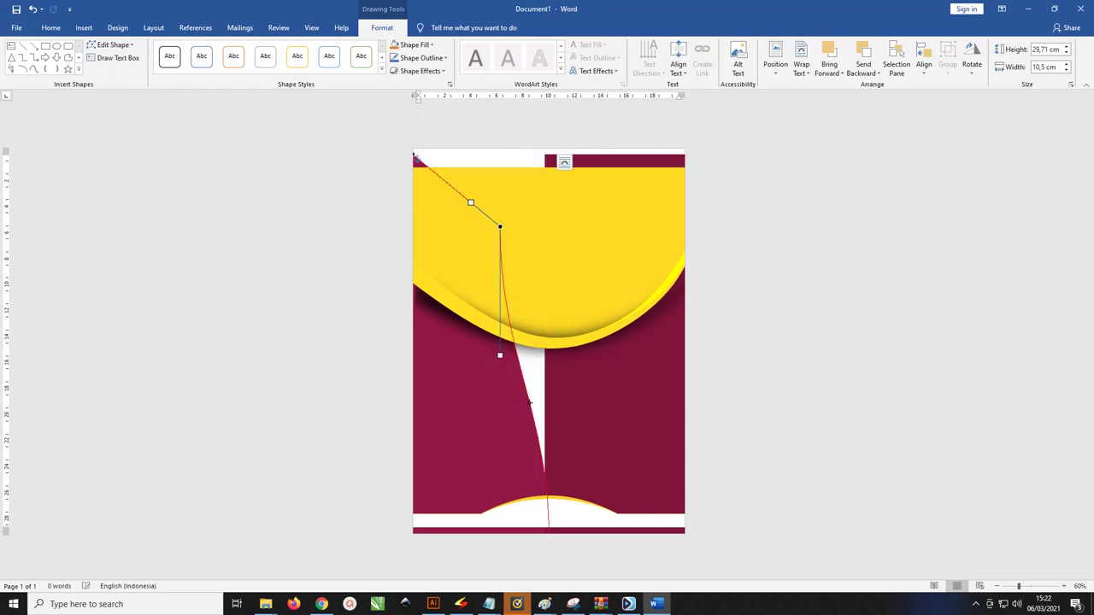
left_click_drag(524, 409, 575, 368)
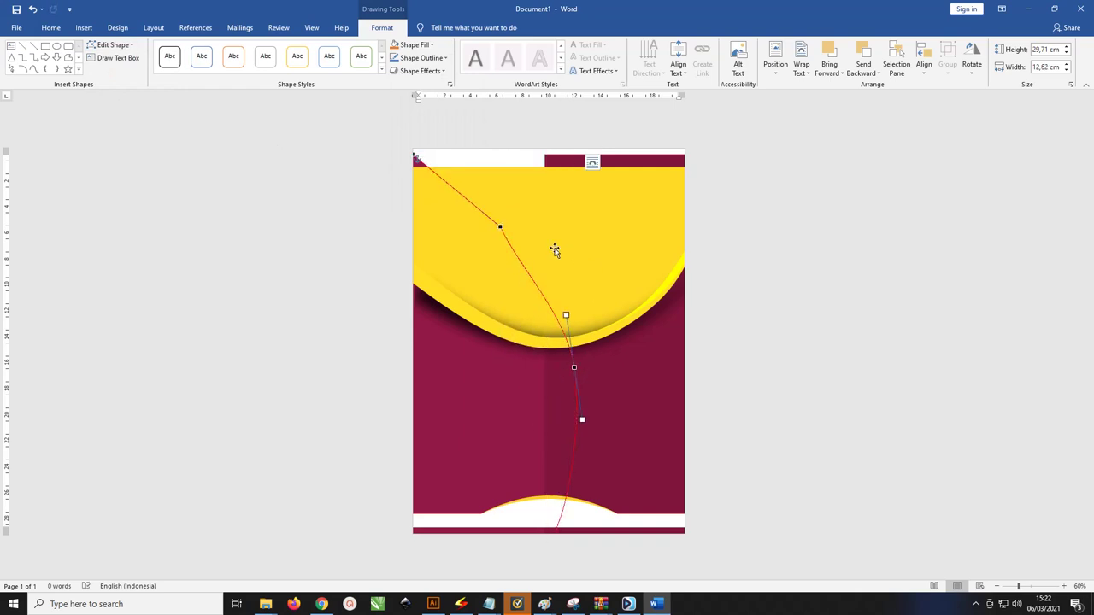
Undo the point edits with Ctrl+Z to restore the original background graphic
key("ctrl+z")
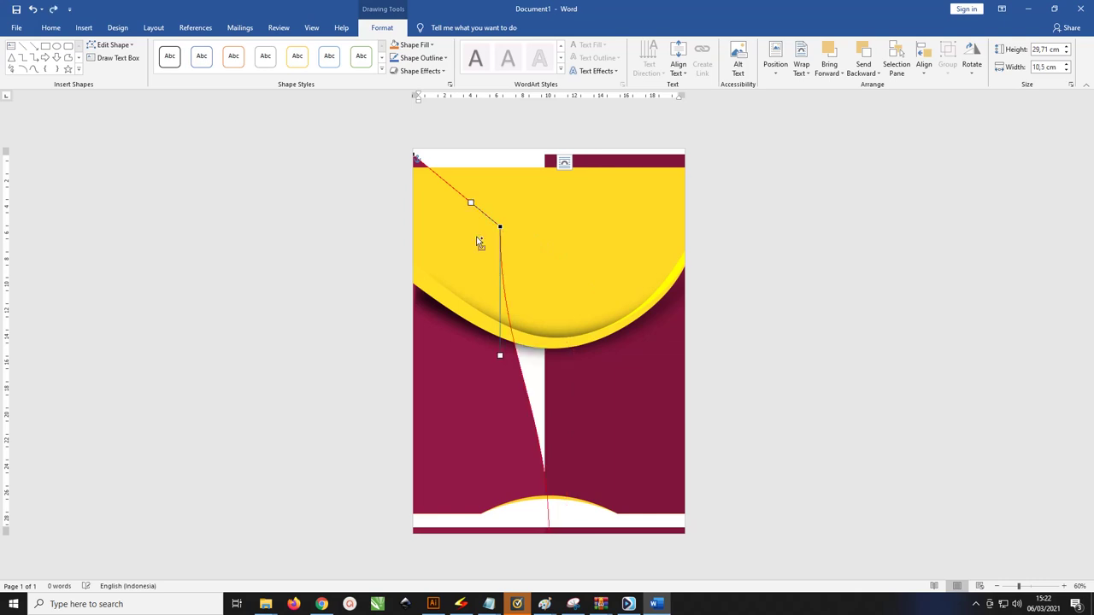
key("ctrl+z")
key("ctrl+z")
key("ctrl+z")
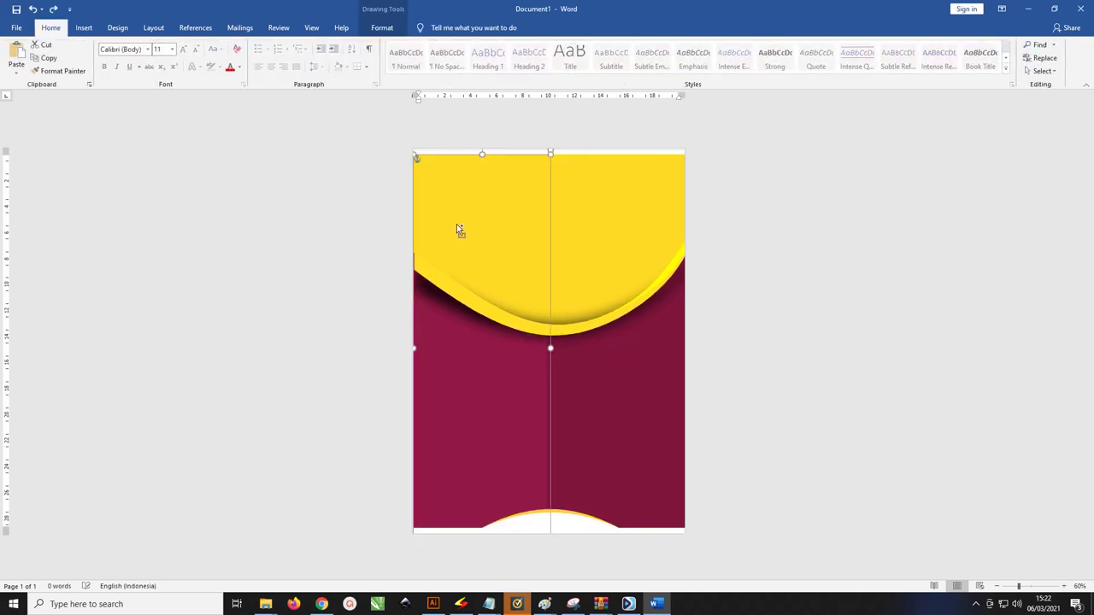
key("ctrl+z")
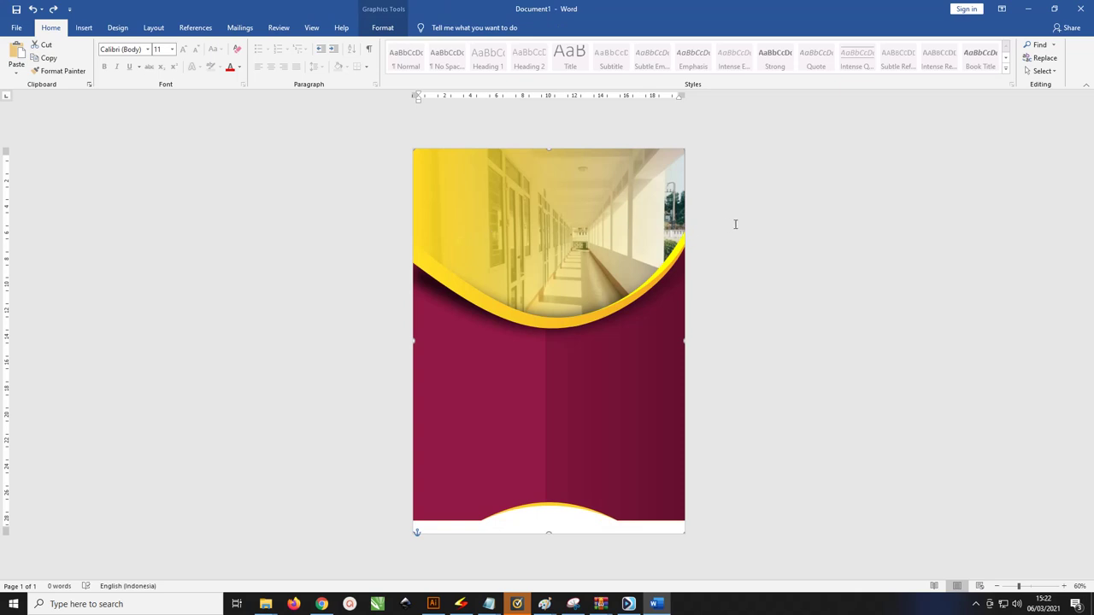
Draw a 14,85 × 15,2 cm rectangle from the page top down past the yellow curve
left_click(840, 229)
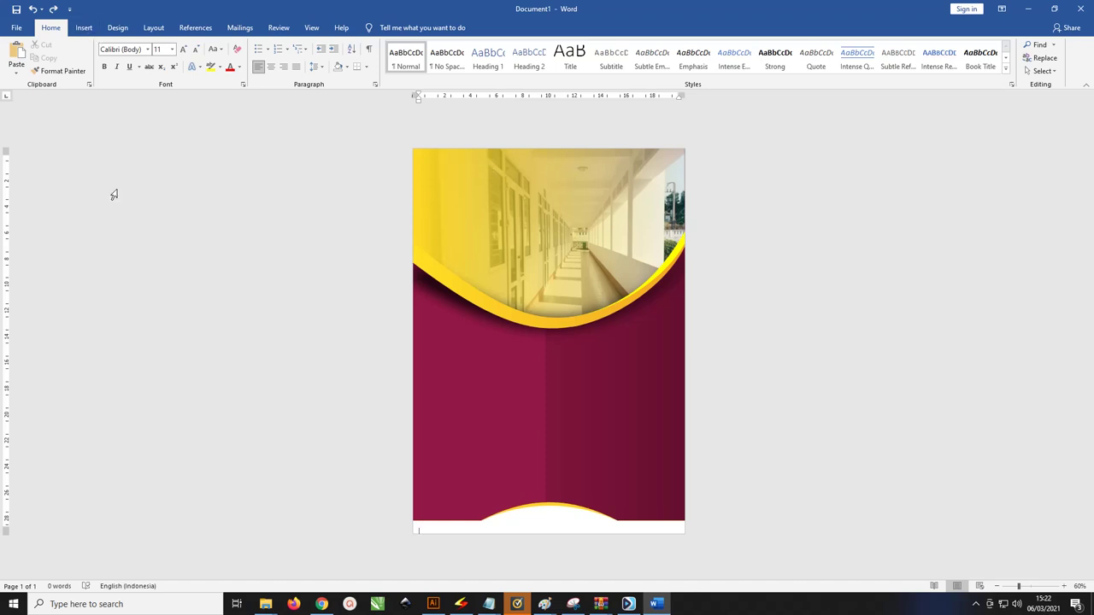
left_click(84, 28)
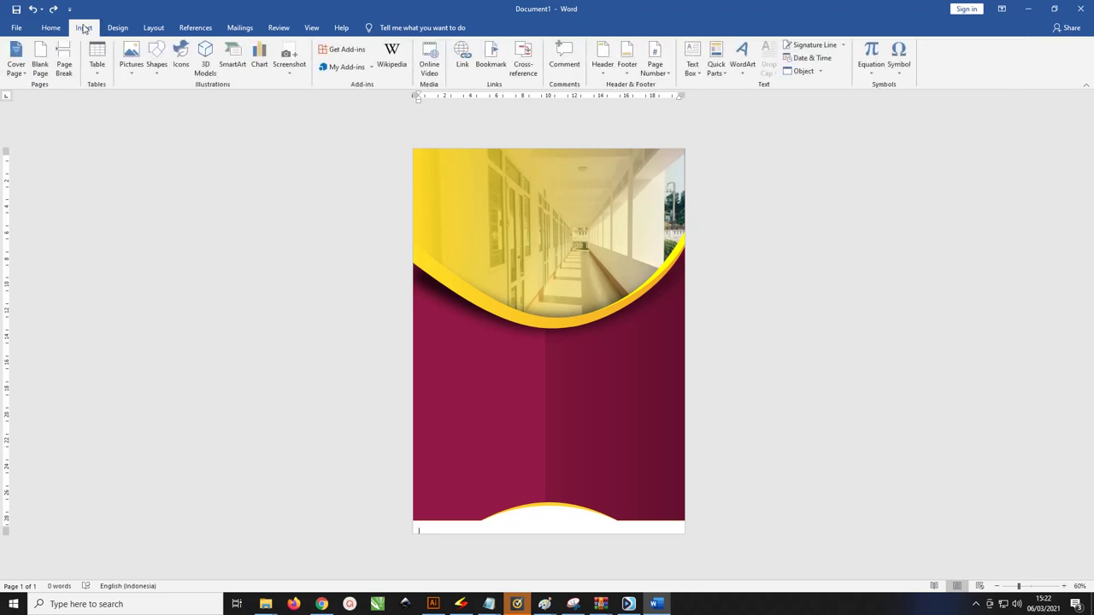
left_click(155, 76)
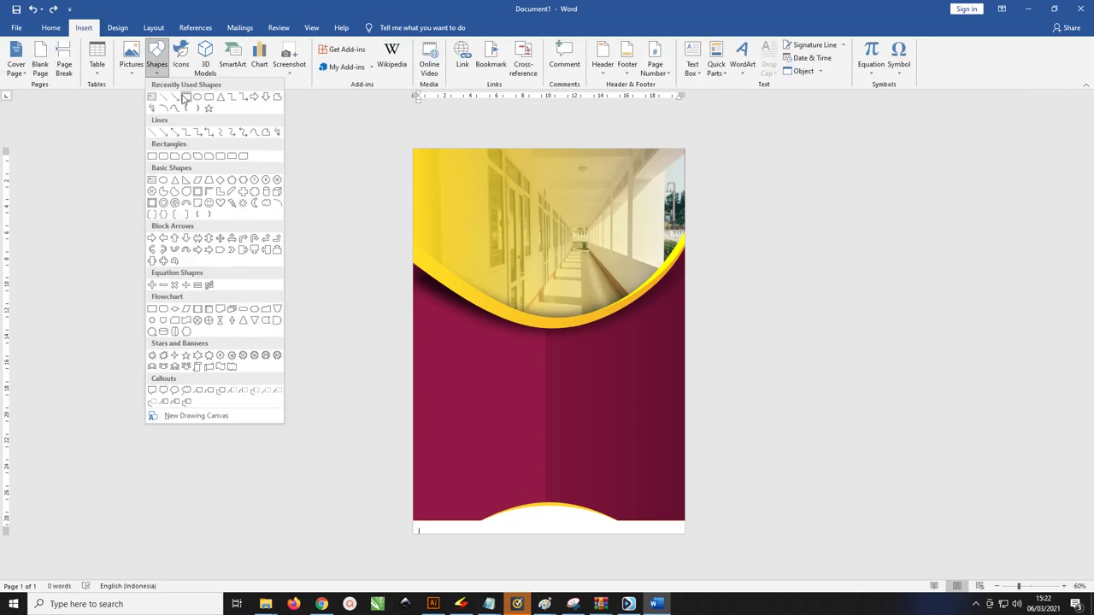
left_click(185, 97)
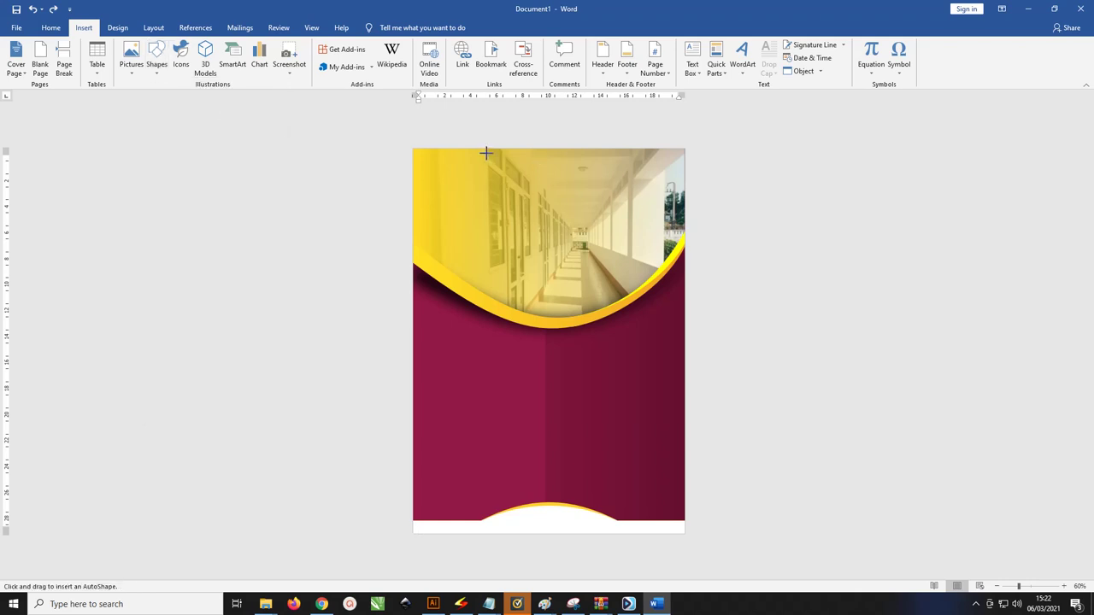
left_click_drag(485, 148, 686, 335)
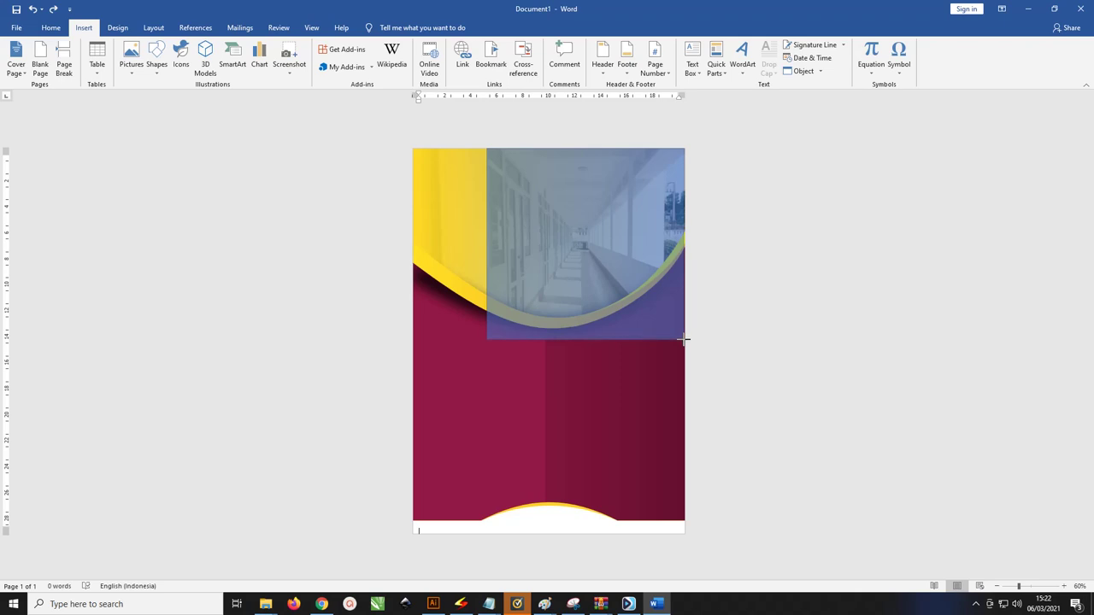
left_click_drag(686, 335, 685, 341)
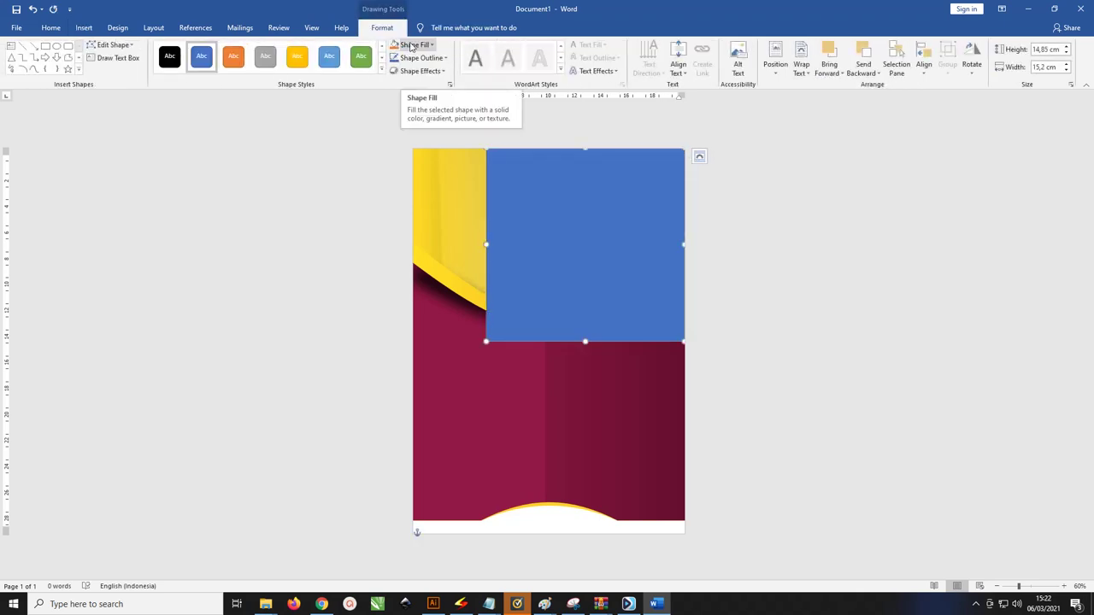
Put the rectangle into point-editing mode and set its fill to No Fill
left_click(113, 44)
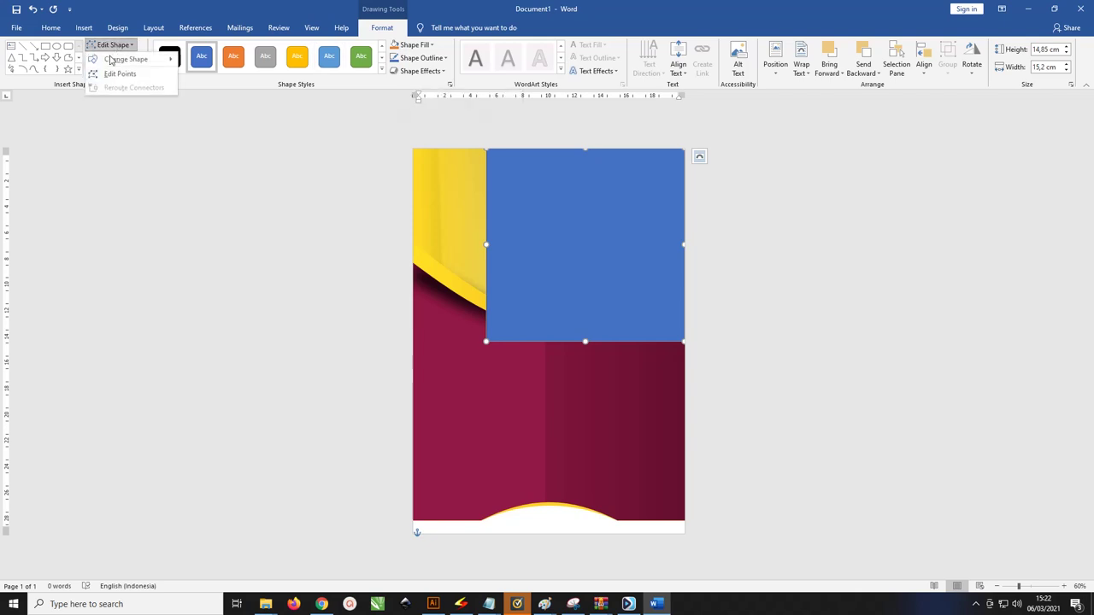
left_click(117, 75)
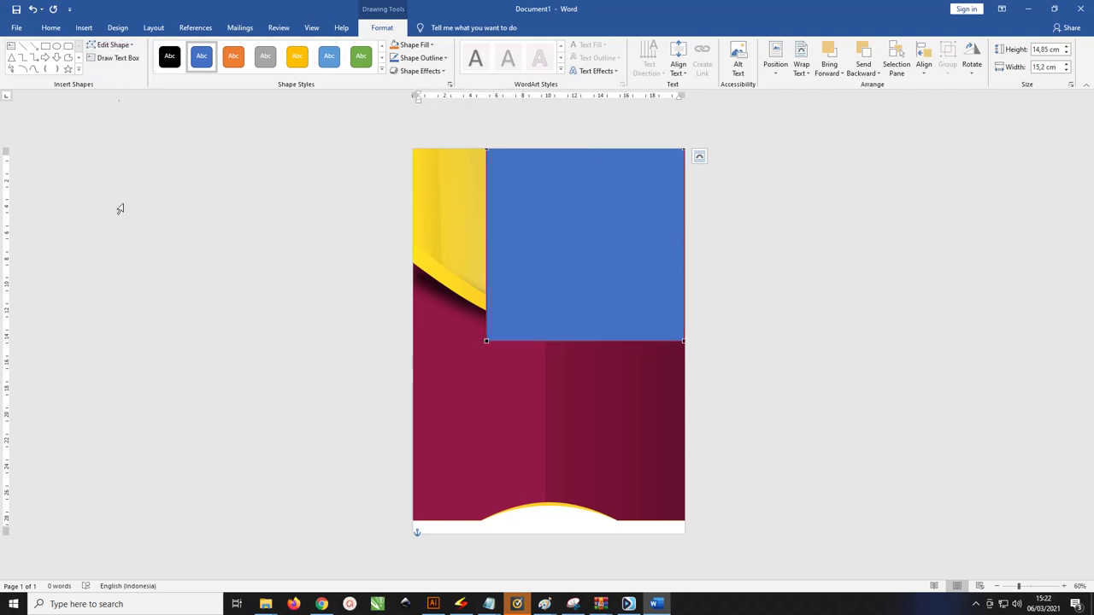
left_click(415, 44)
left_click(428, 146)
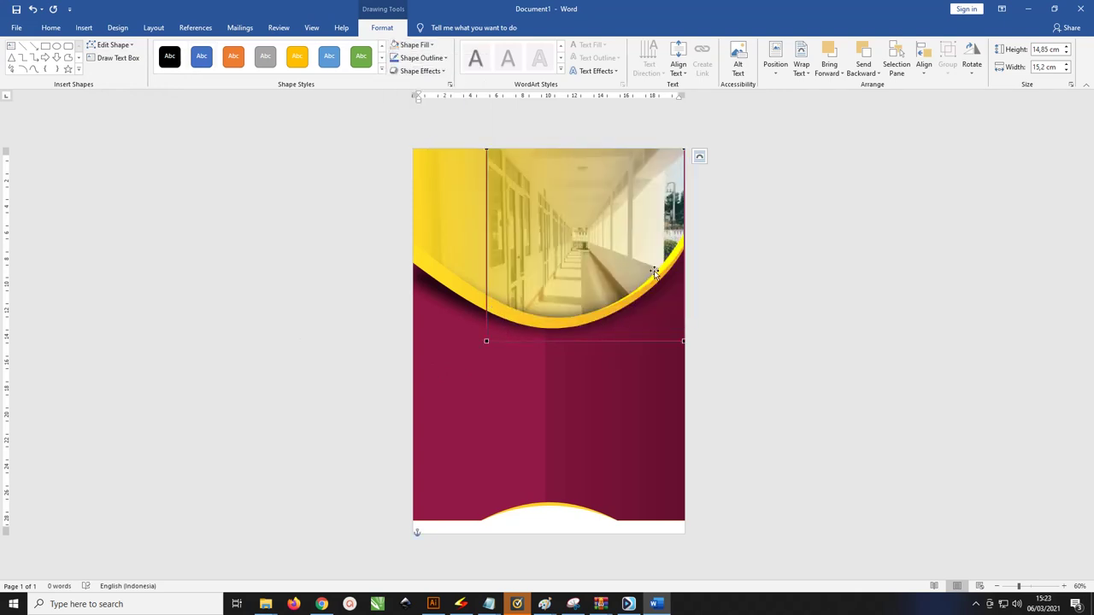
scroll(640, 289, "up", 3, "ctrl")
scroll(635, 302, "up", 1, "ctrl")
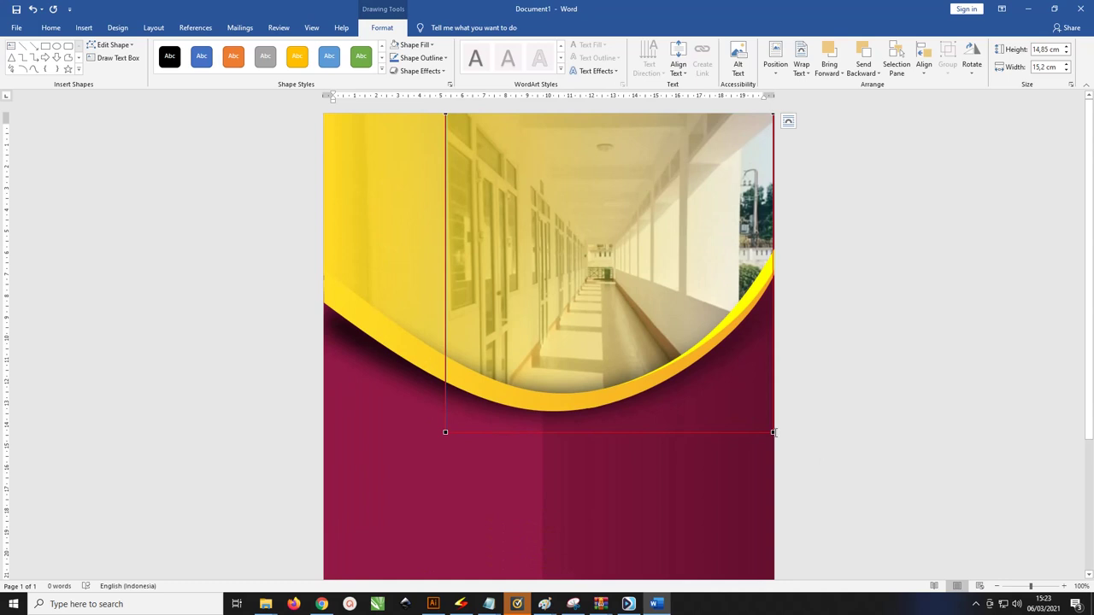
Drag the rectangle's bottom corners and curve handles to follow the yellow arc
left_click_drag(773, 433, 772, 253)
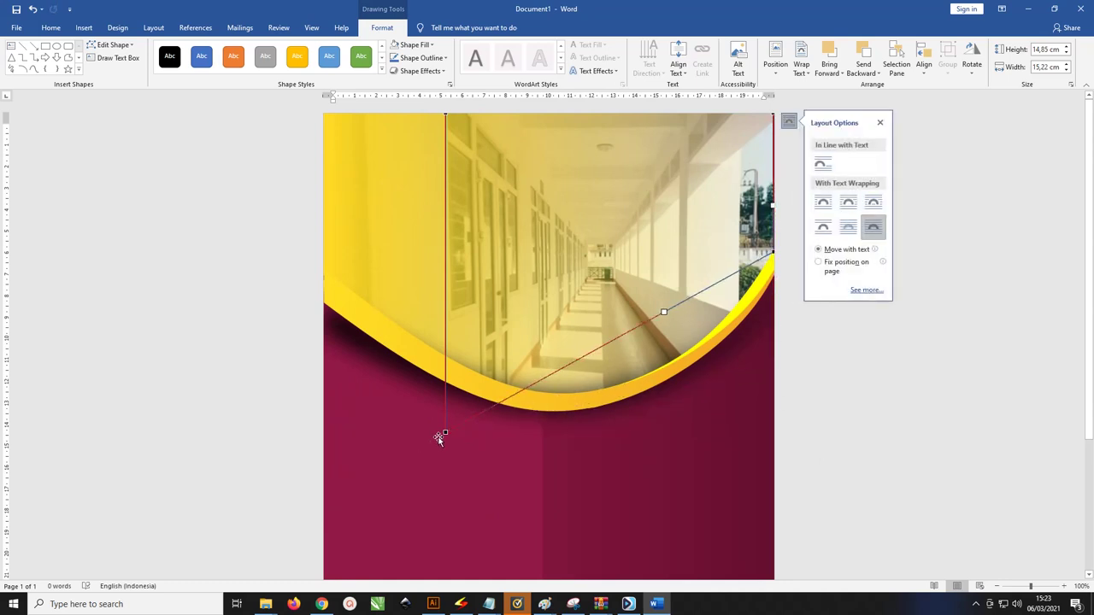
left_click_drag(446, 431, 445, 355)
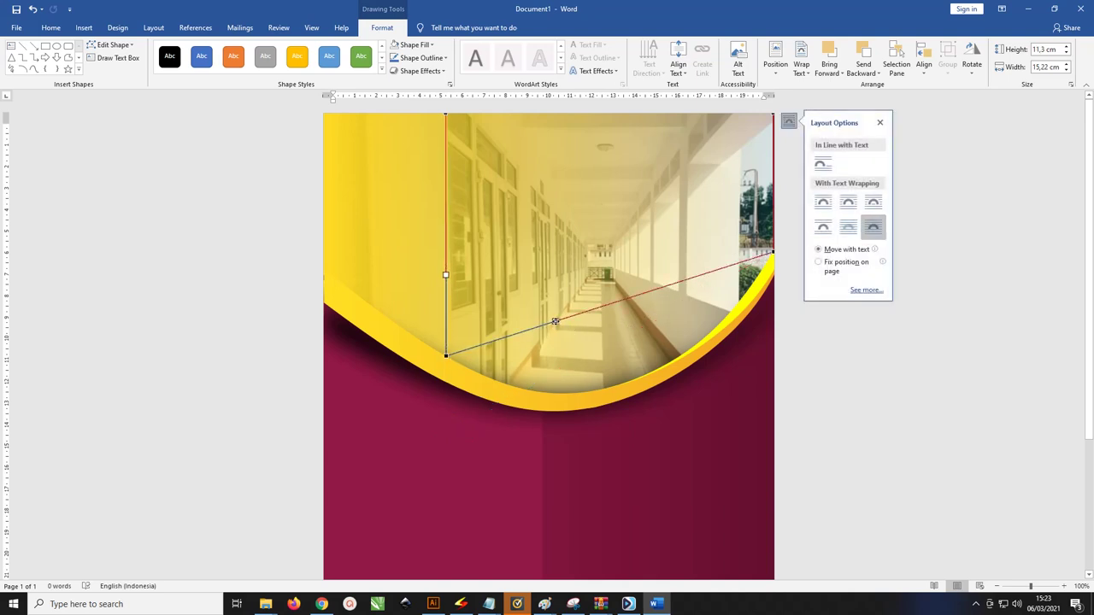
left_click_drag(555, 321, 646, 470)
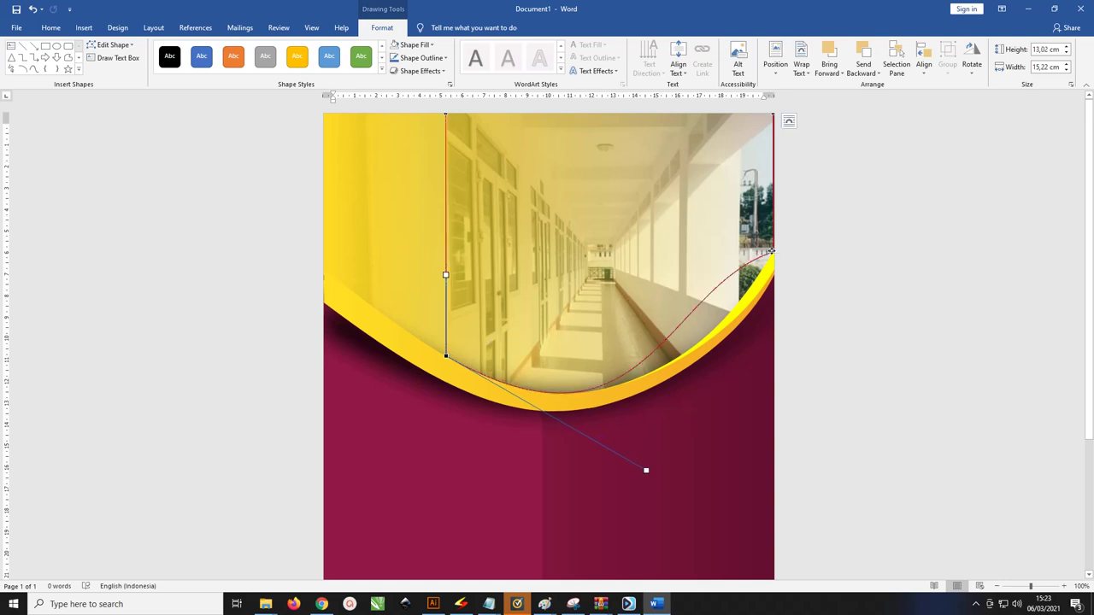
left_click(771, 251)
mouse_move(683, 323)
left_mouse_down()
mouse_move(664, 380)
mouse_move(759, 275)
left_mouse_up()
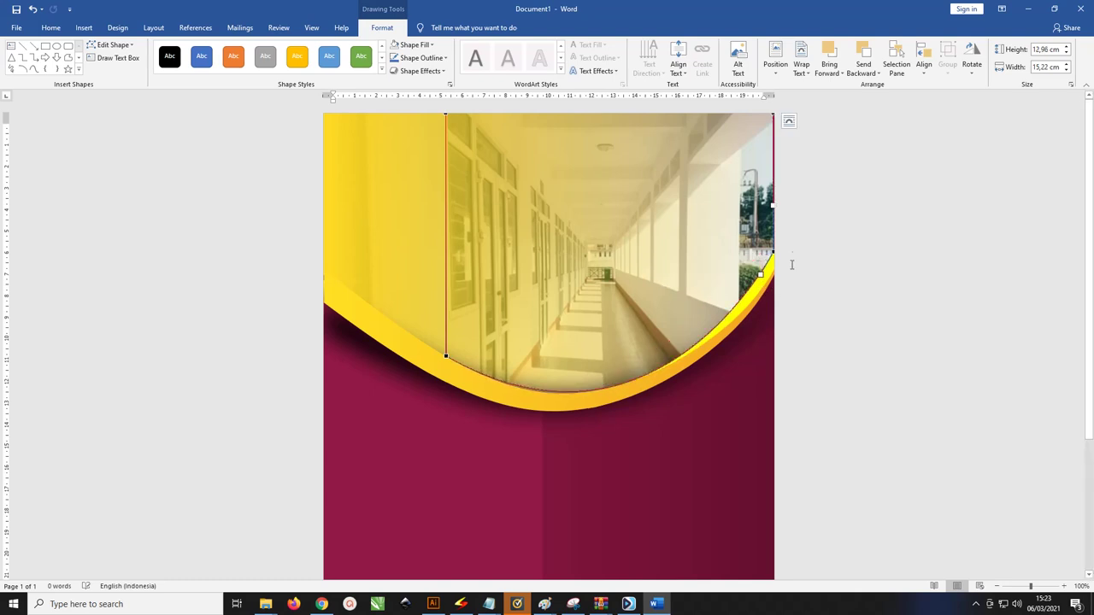
Fill the curved shape with the 'seragam pasangan anak sd' photo from the Pictures folder
left_click(414, 44)
left_click(425, 173)
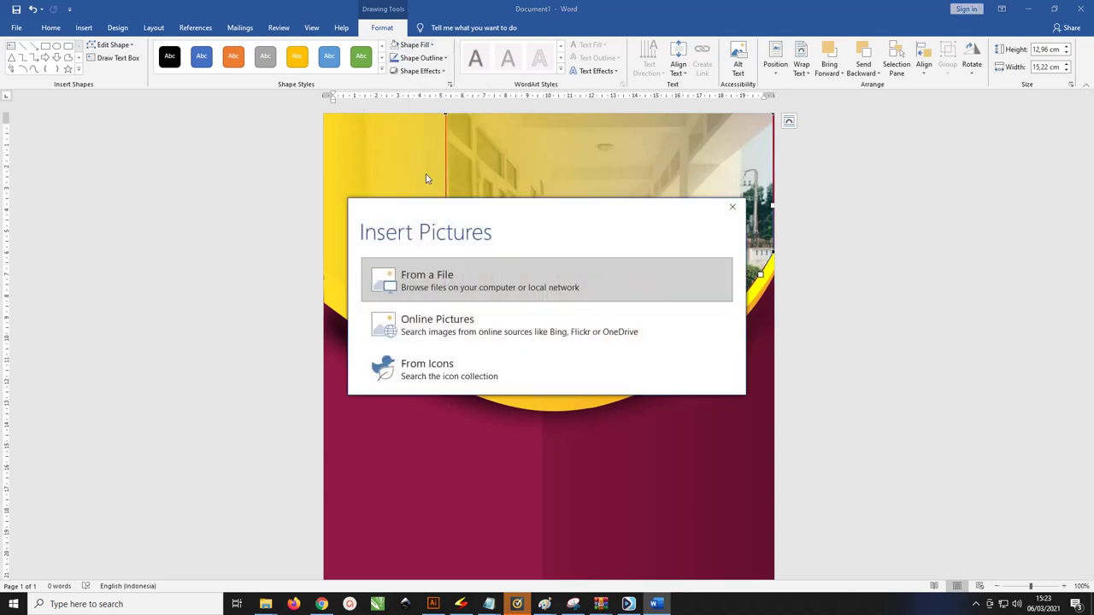
left_click(437, 275)
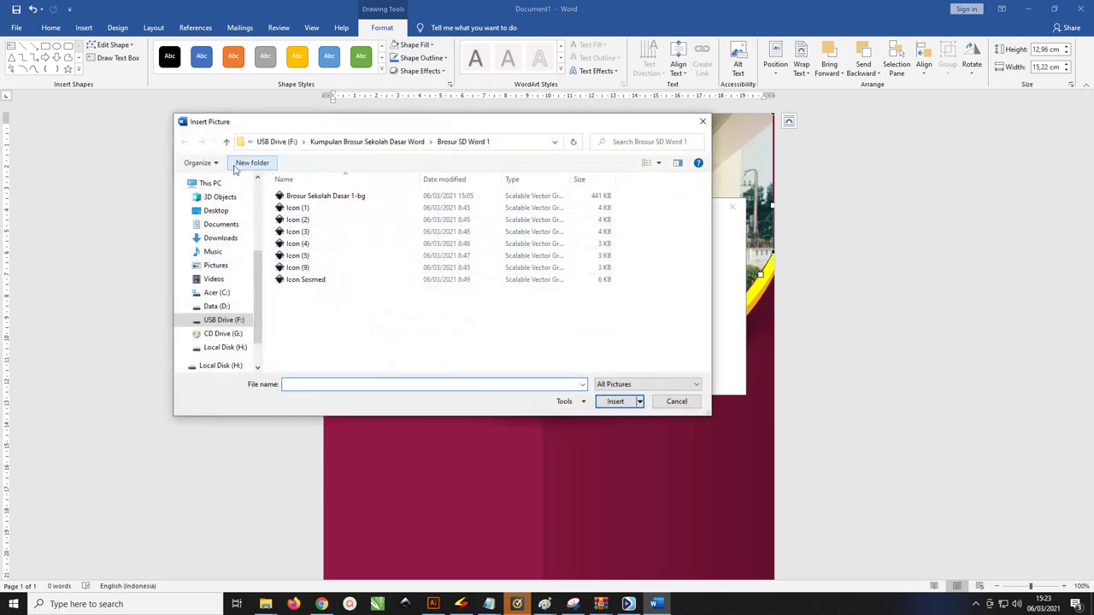
left_click(218, 266)
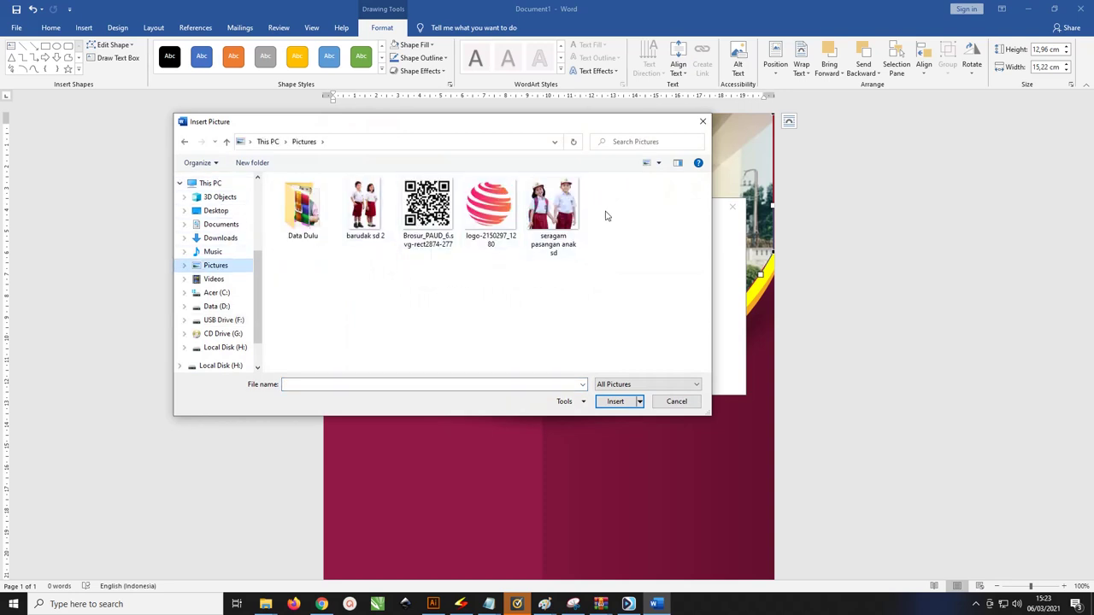
left_click(542, 202)
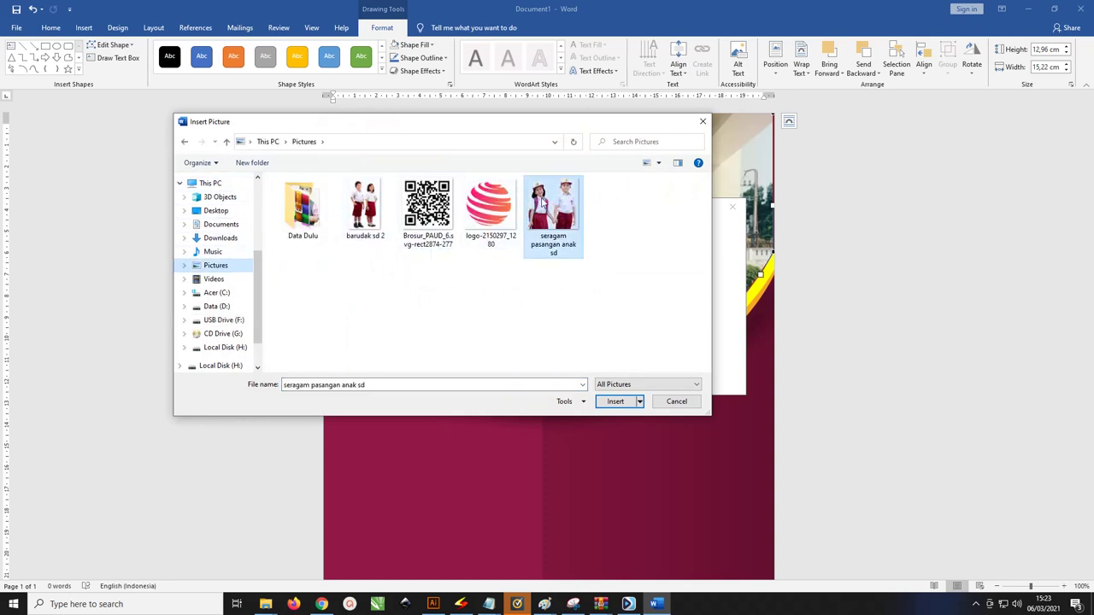
left_click(617, 403)
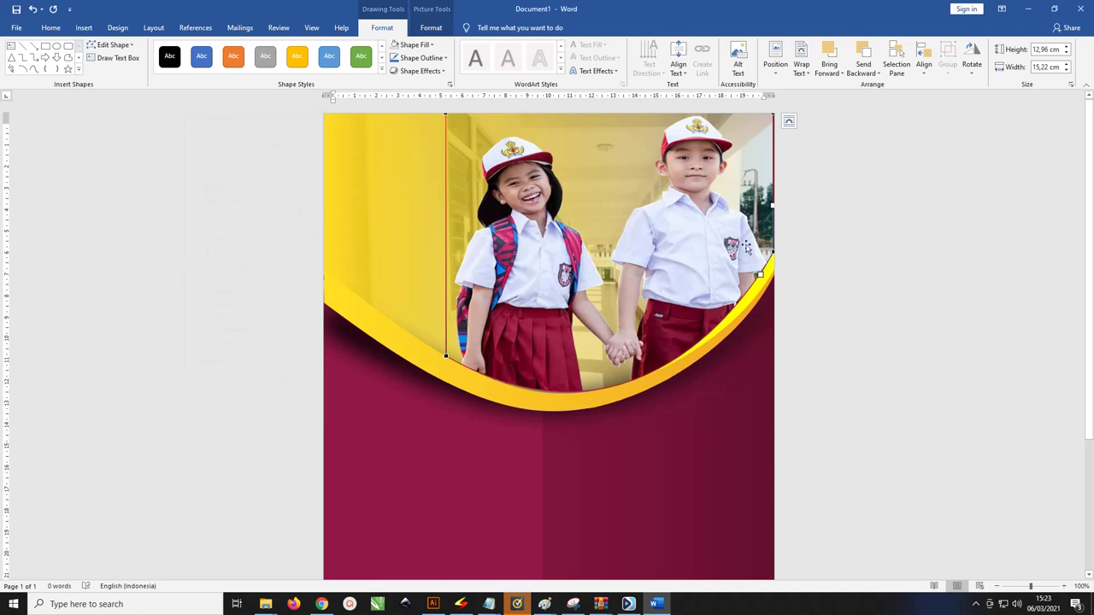
Crop the children photo, sliding it right inside its curved frame
scroll(655, 217, "down", 3)
scroll(655, 217, "down", 3)
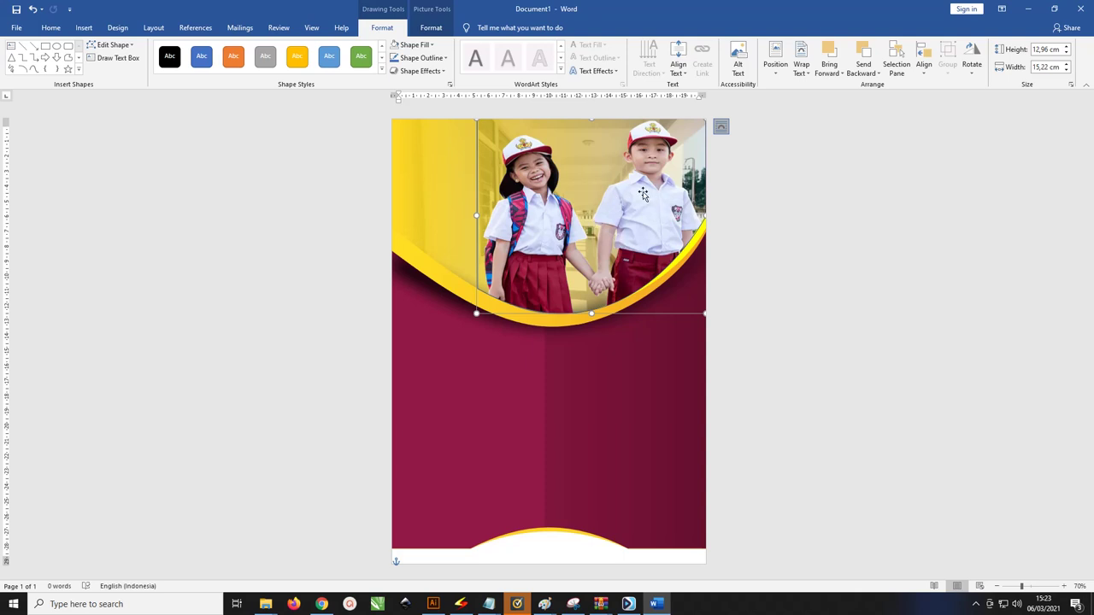
right_click(631, 204)
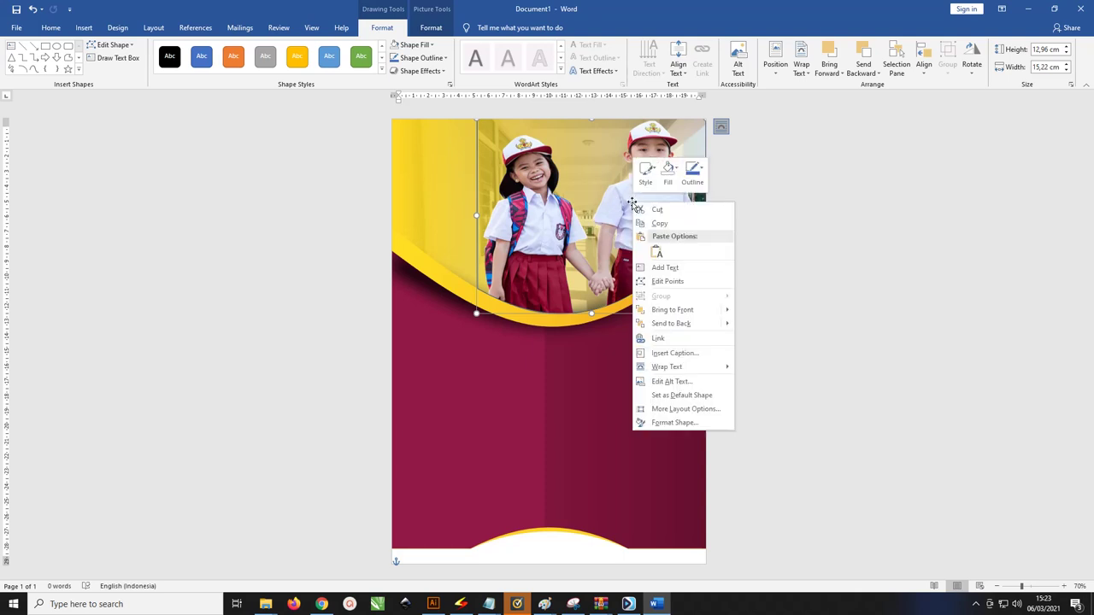
left_click(590, 218)
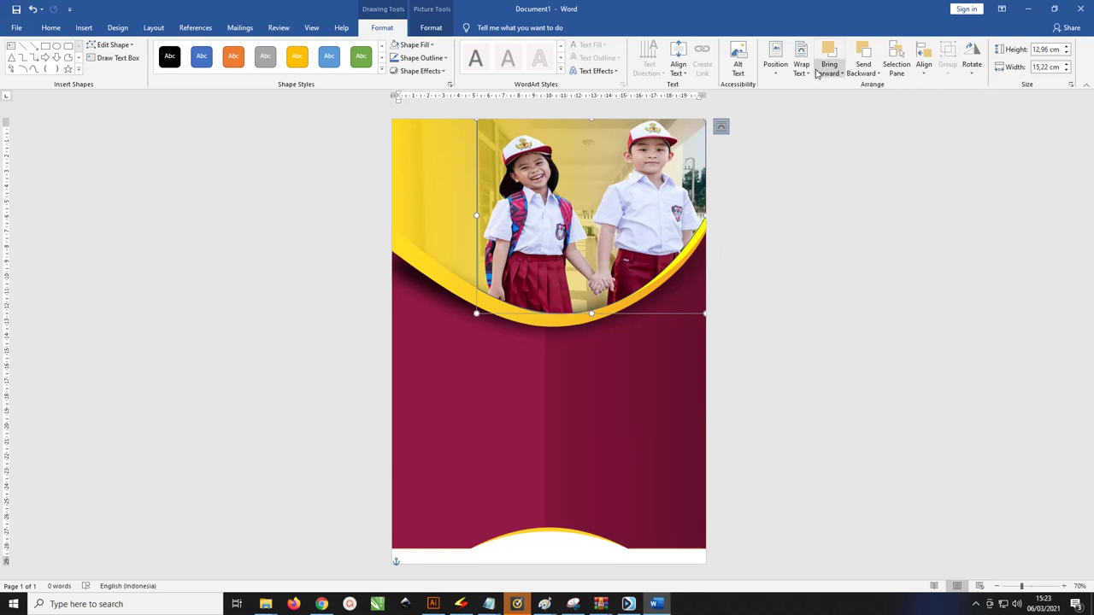
left_click(432, 28)
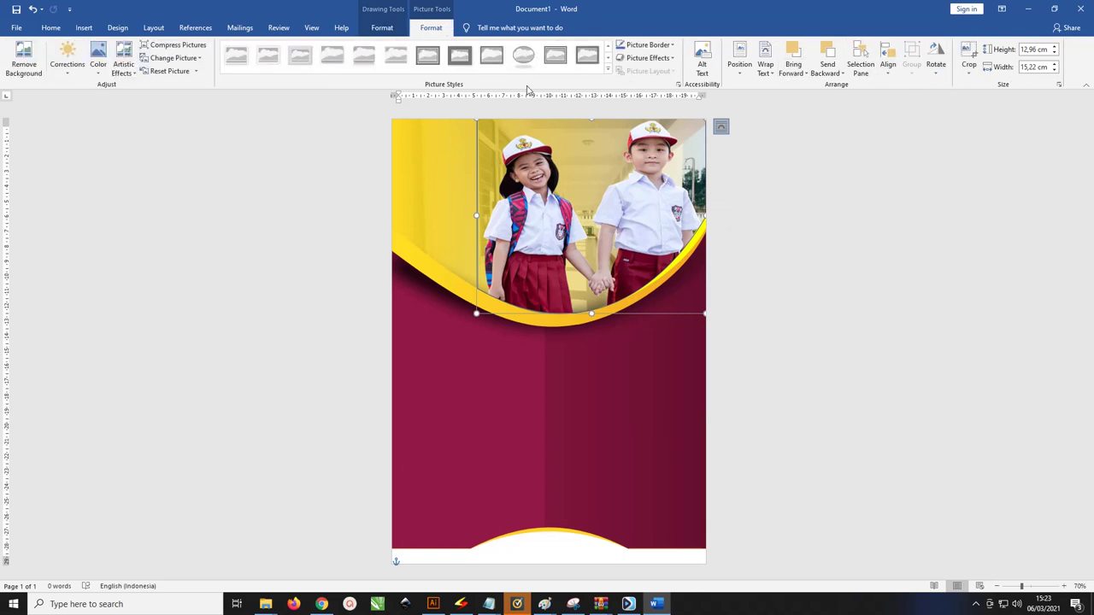
left_click(968, 55)
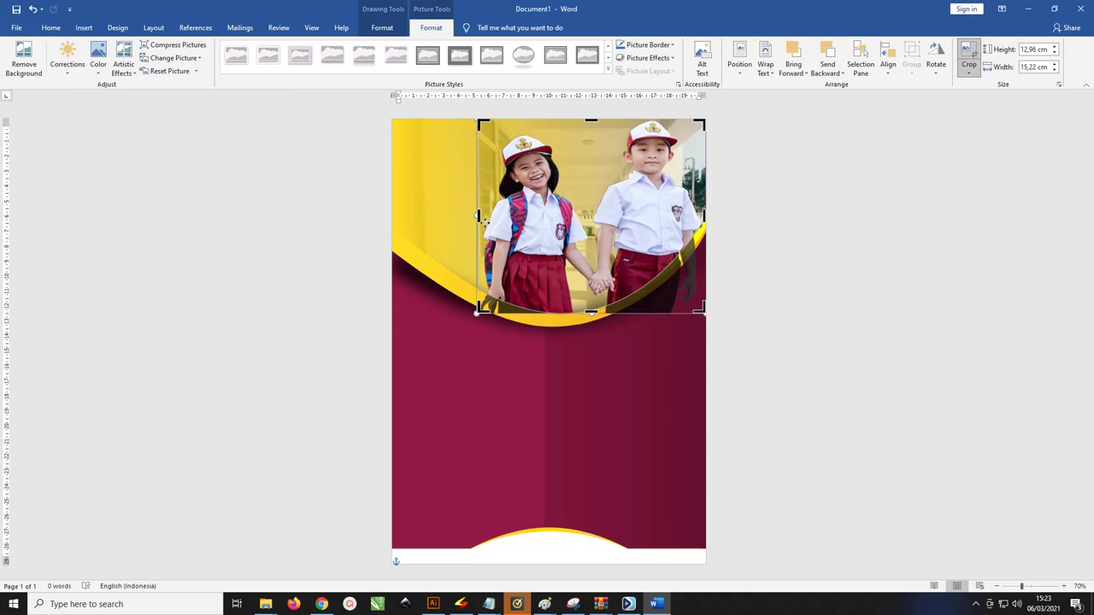
left_click_drag(475, 215, 517, 216)
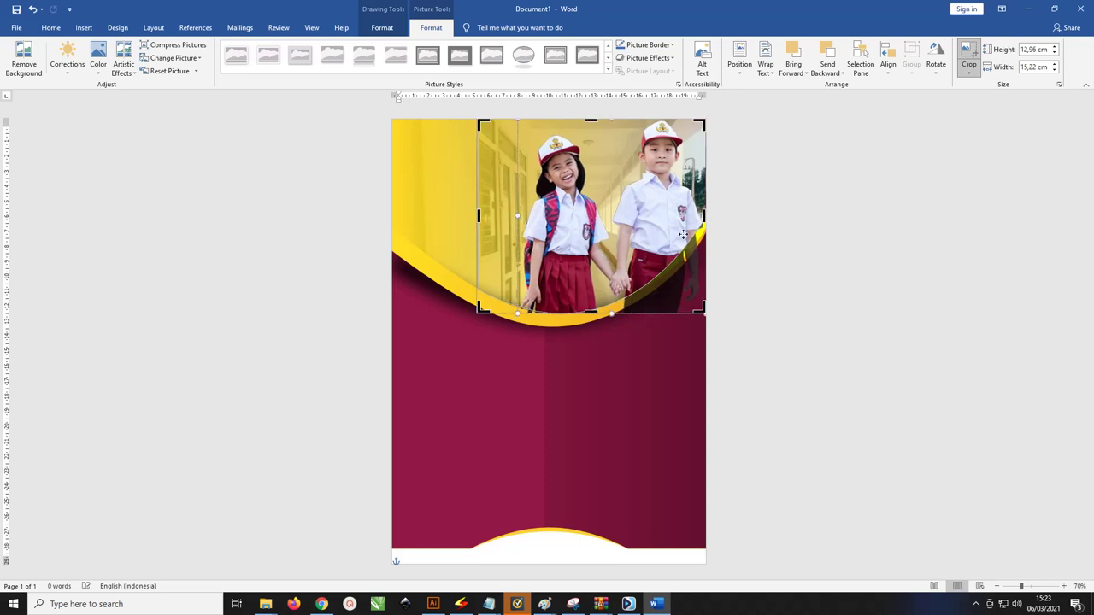
left_click(935, 60)
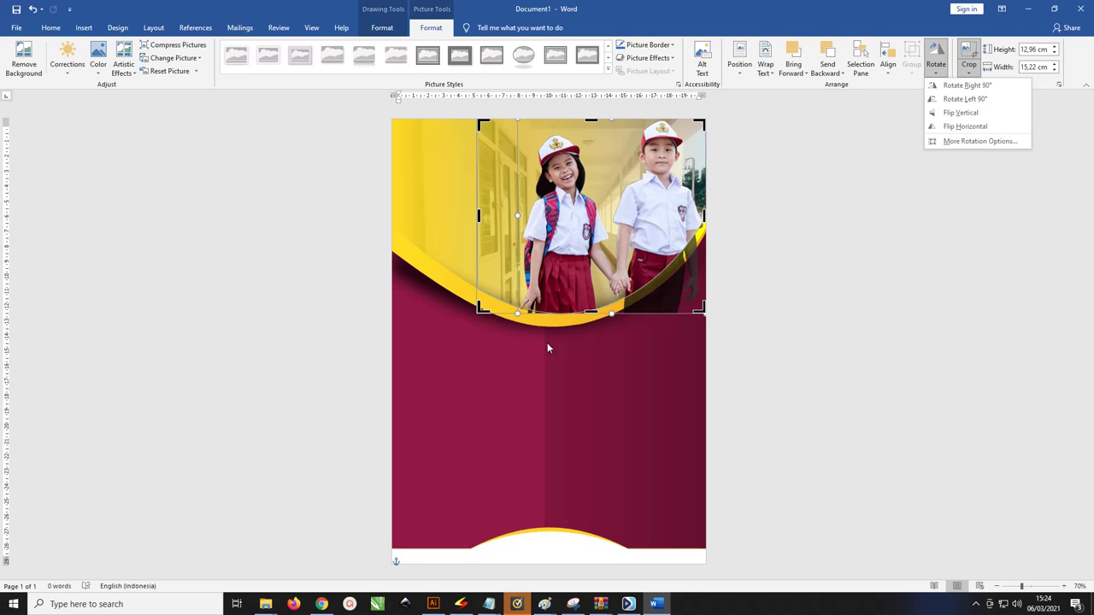
left_click(776, 184)
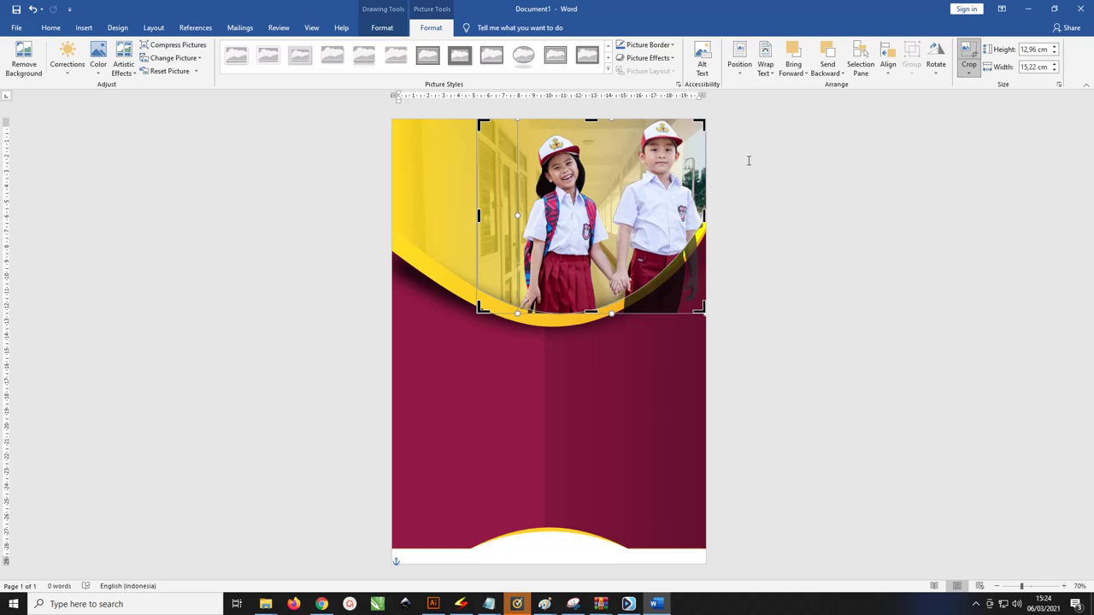
left_click(748, 159)
Review the photo shape's fill and outline settings, leaving them unchanged
left_click(617, 164)
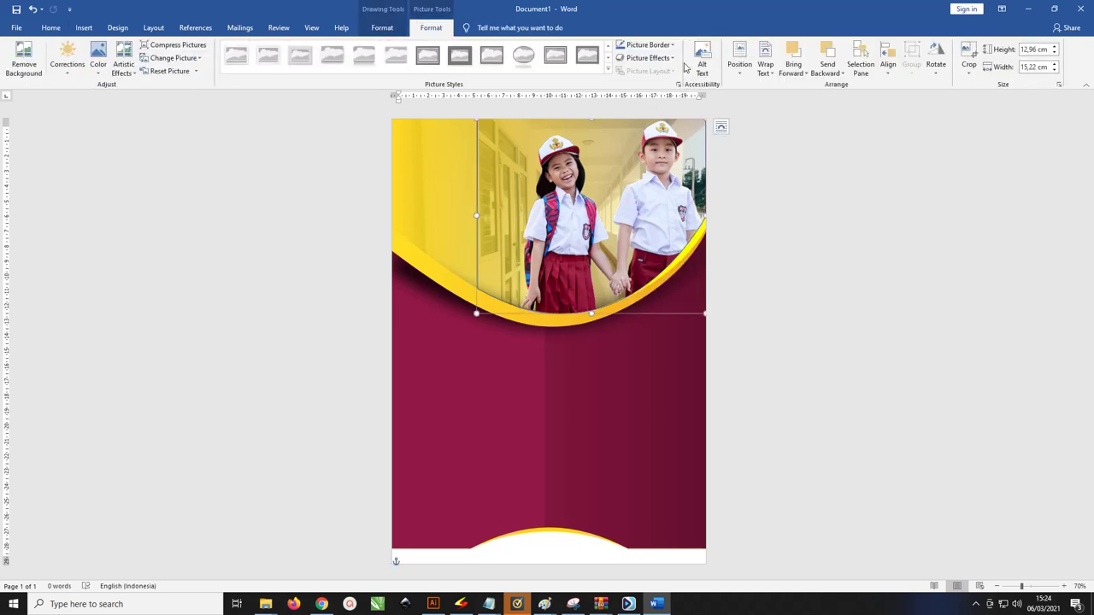
left_click(382, 27)
left_click(425, 46)
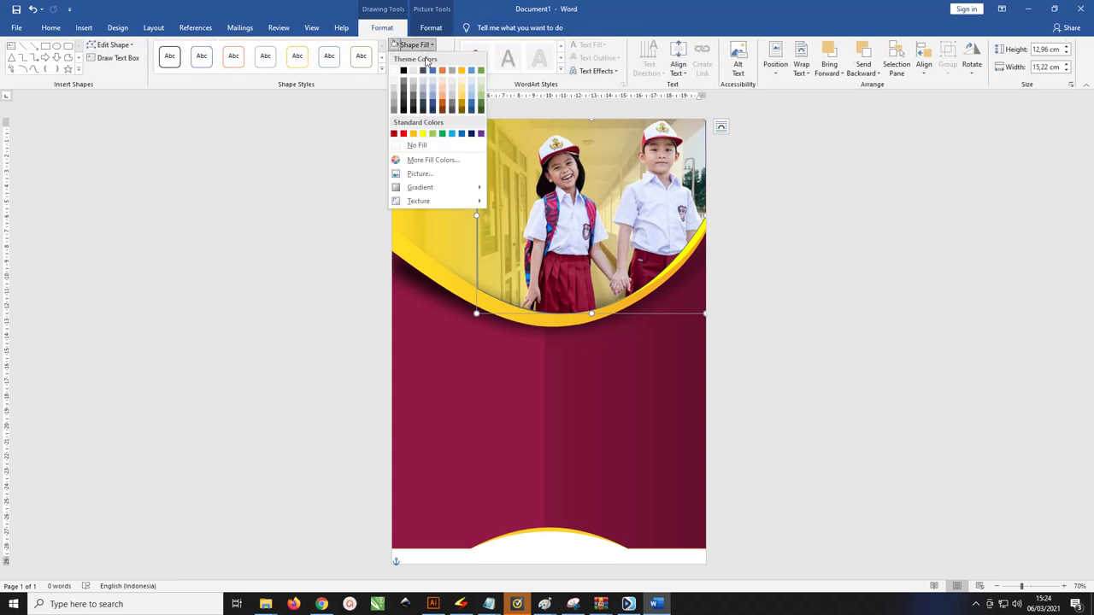
left_click(425, 58)
left_click(425, 57)
left_click(419, 153)
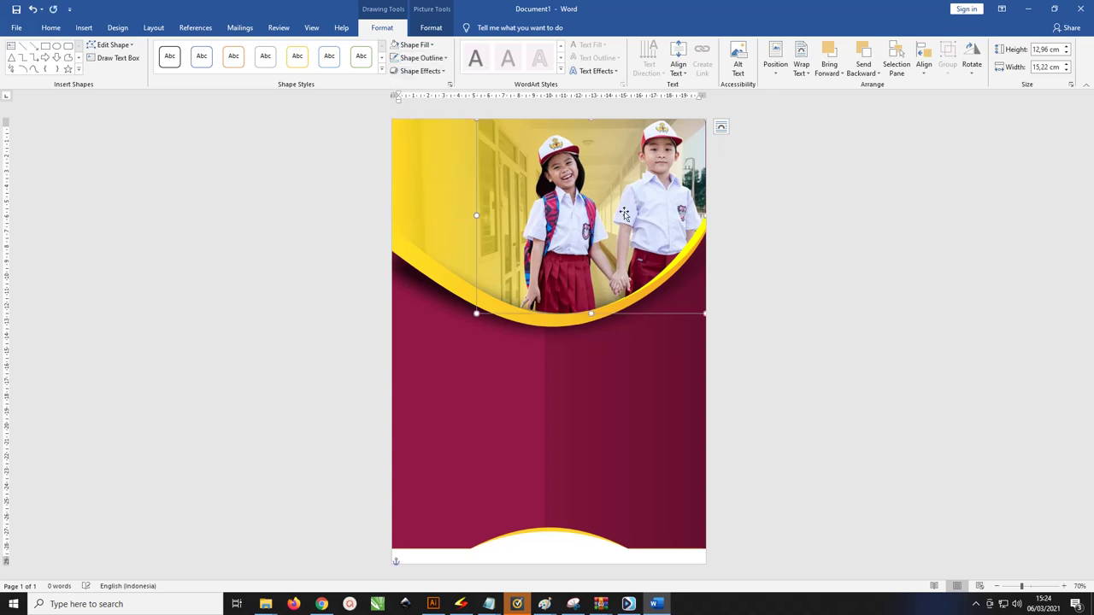
left_click(815, 205)
left_click(605, 238)
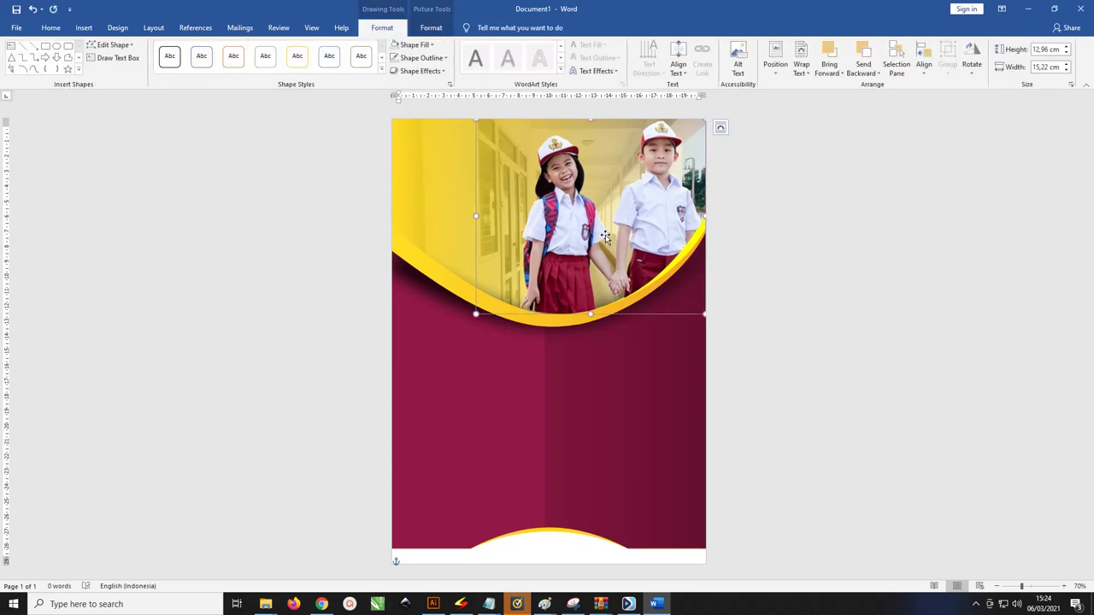
left_click(735, 199)
left_click(84, 28)
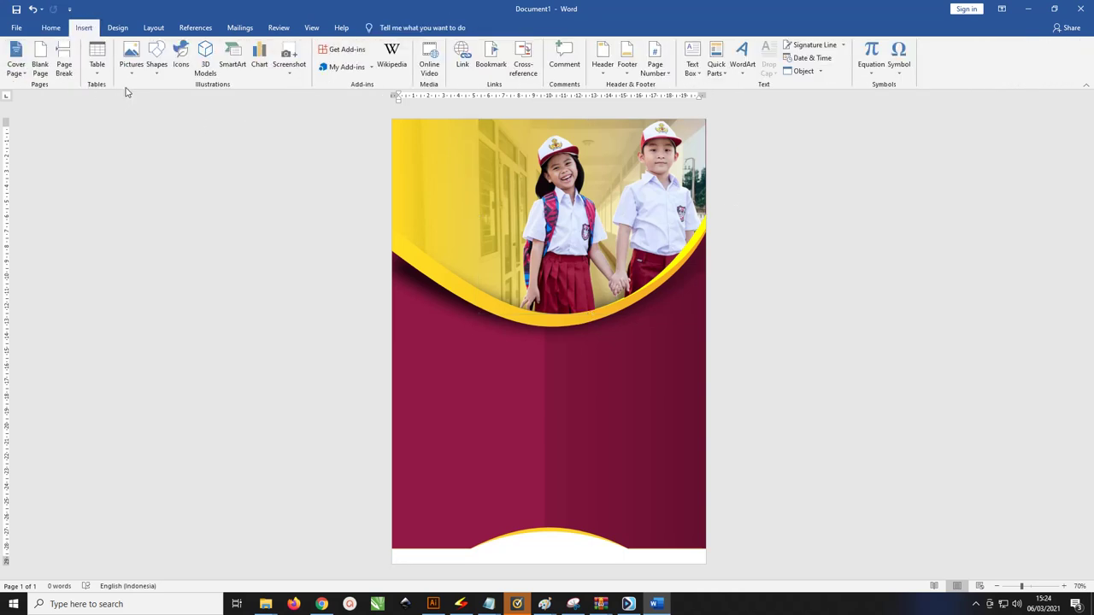
Draw a text box over the photo's top-left and select the logo lines in Notepad
left_click(156, 60)
left_click(152, 99)
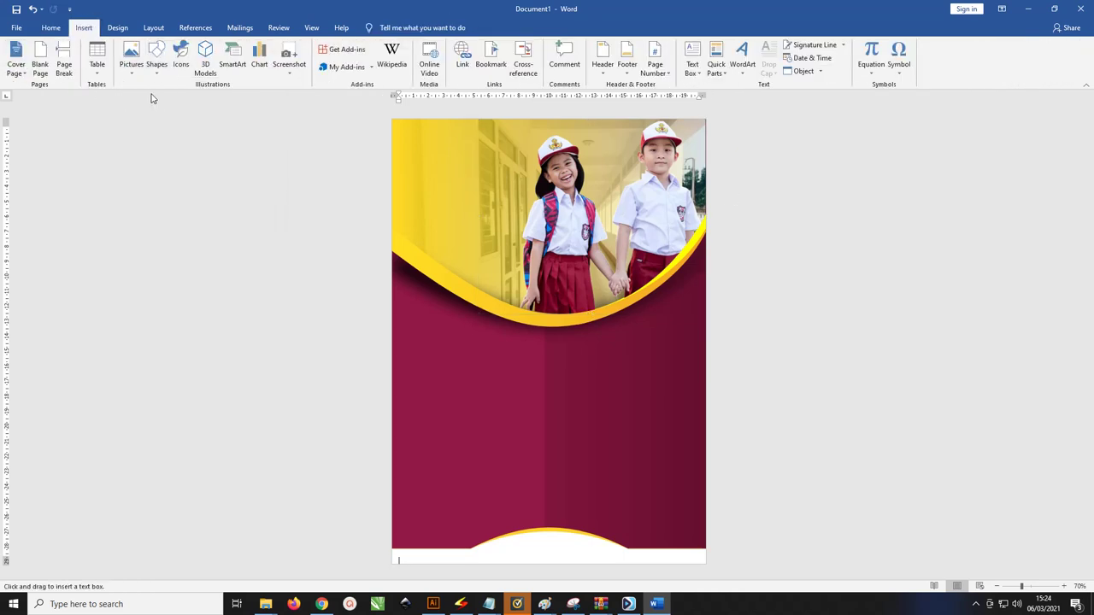
left_click_drag(397, 128, 589, 278)
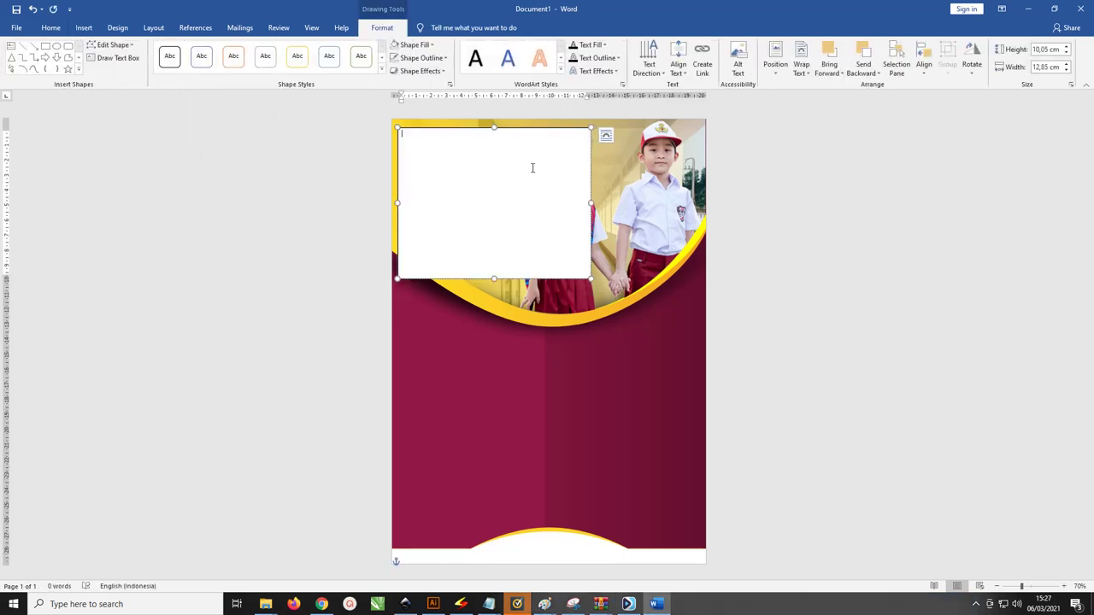
mouse_move(489, 604)
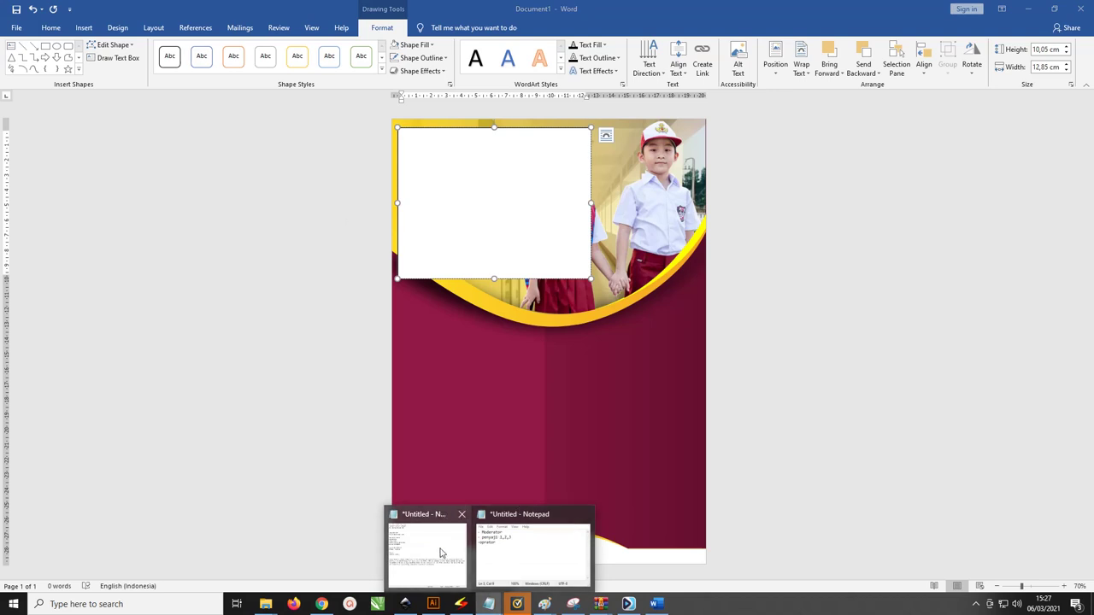
left_click(444, 547)
mouse_move(617, 281)
left_mouse_down()
mouse_move(801, 188)
mouse_move(588, 187)
left_mouse_up()
left_click(733, 237)
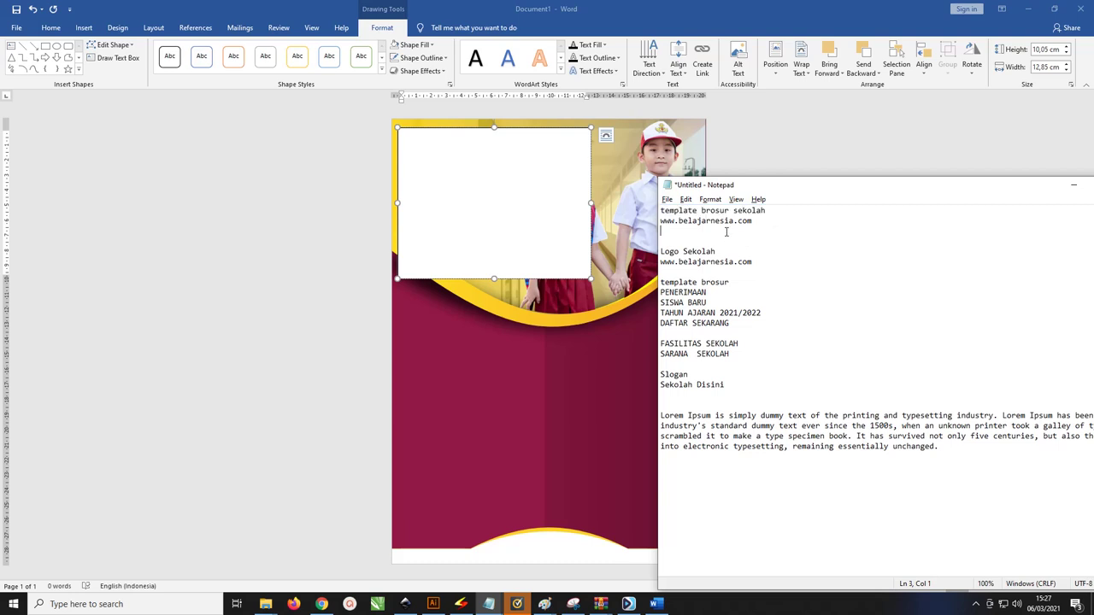
left_click_drag(765, 262, 621, 245)
key("ctrl+c")
left_click(481, 151)
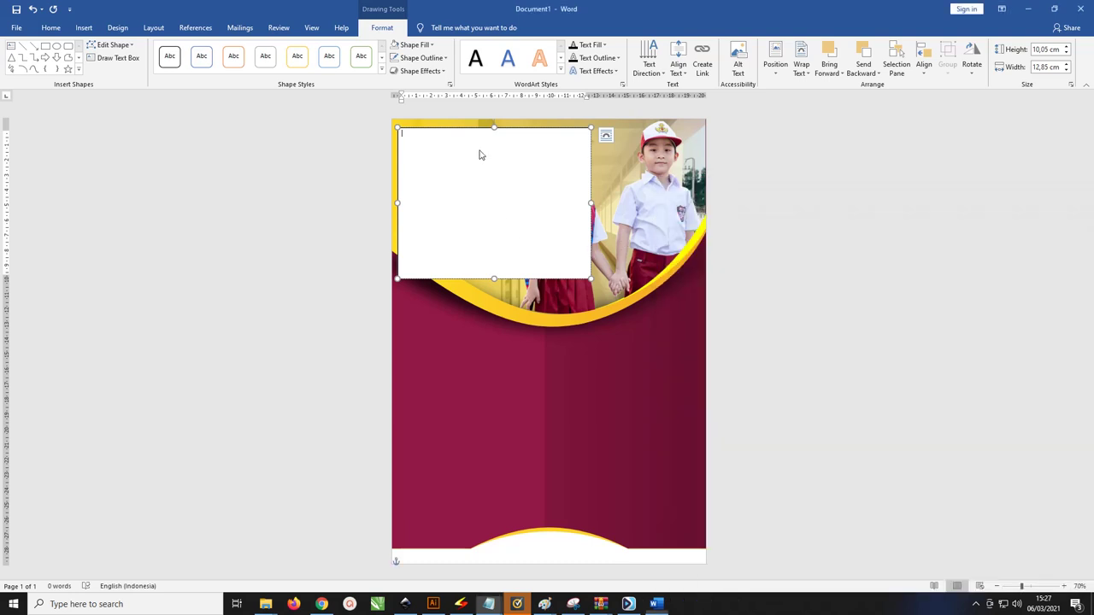
key("ctrl+v")
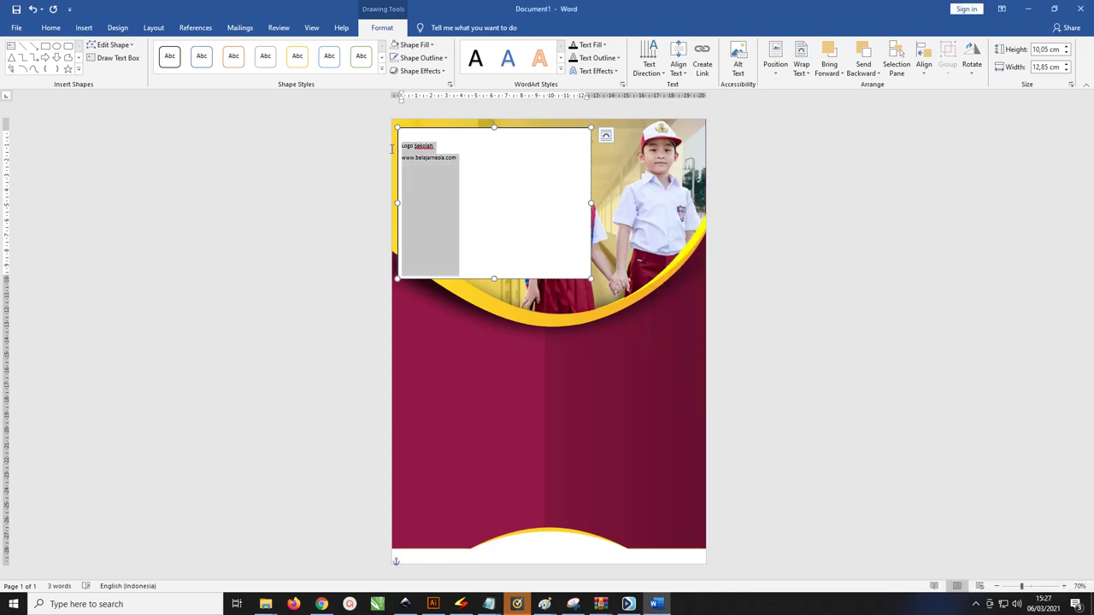
left_click(377, 147)
key("ctrl+bracketright")
key("ctrl+bracketright")
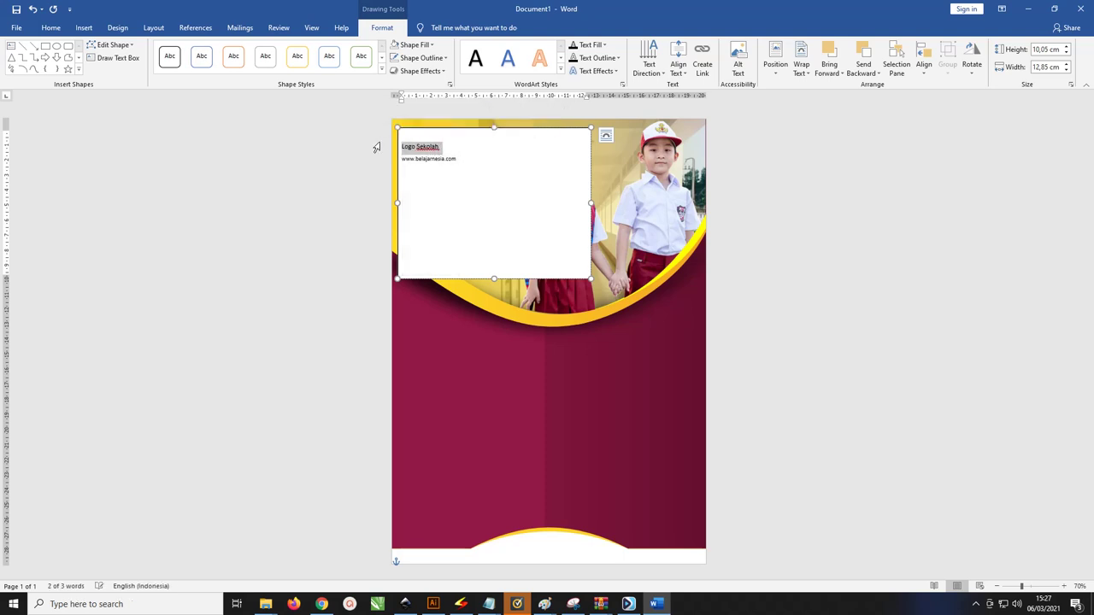
key("ctrl+bracketright")
key("ctrl+bracketright")
key("ctrl+bracketright")
Remove the space after each paragraph in the logo text box
key("ctrl+a")
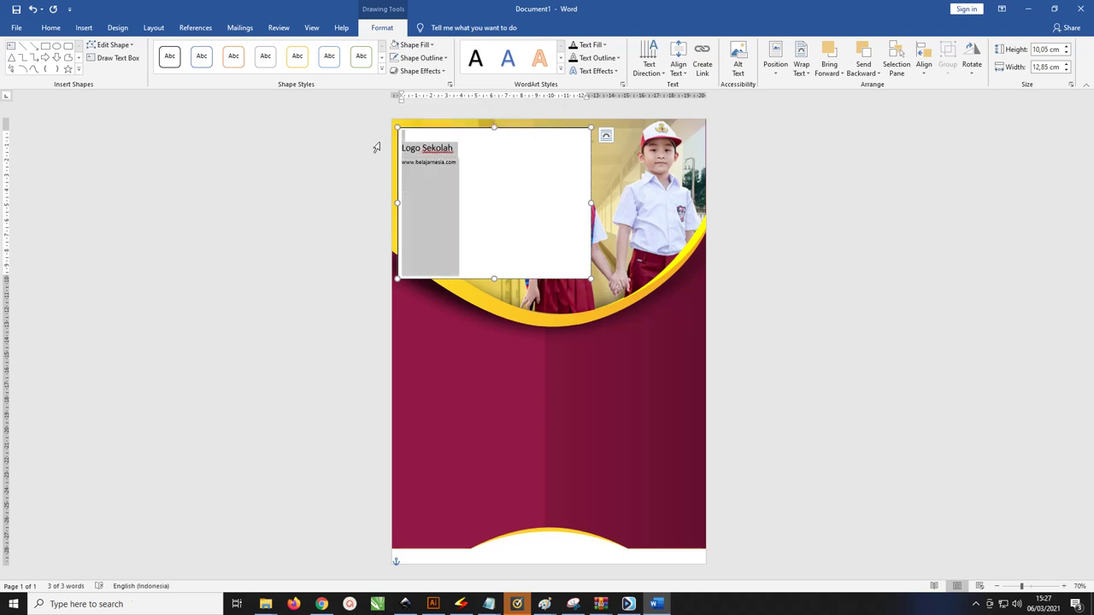
left_click(51, 27)
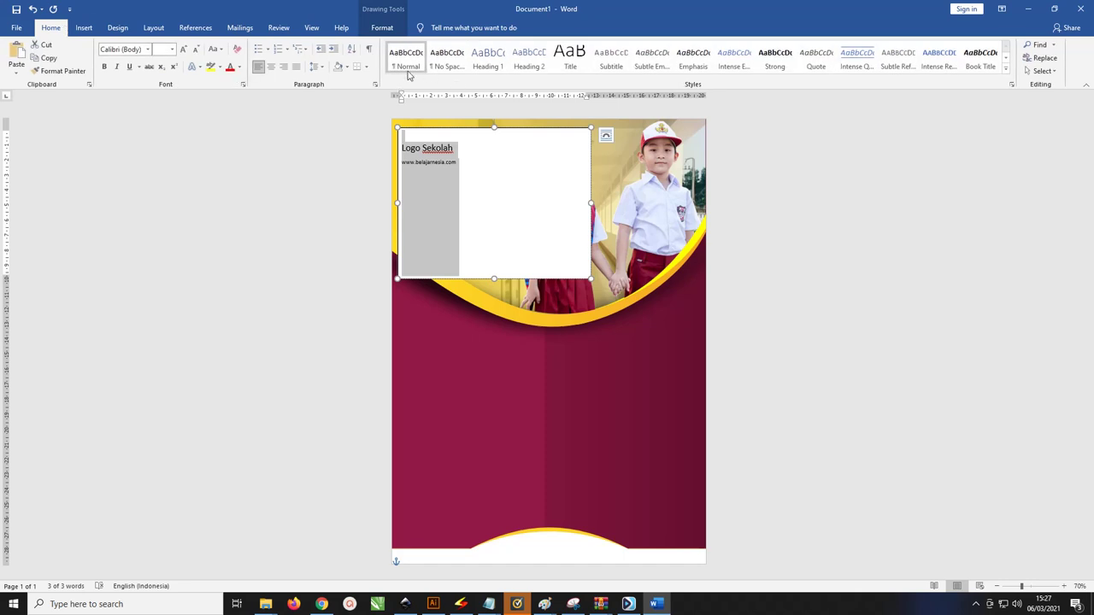
left_click(325, 67)
left_click(362, 191)
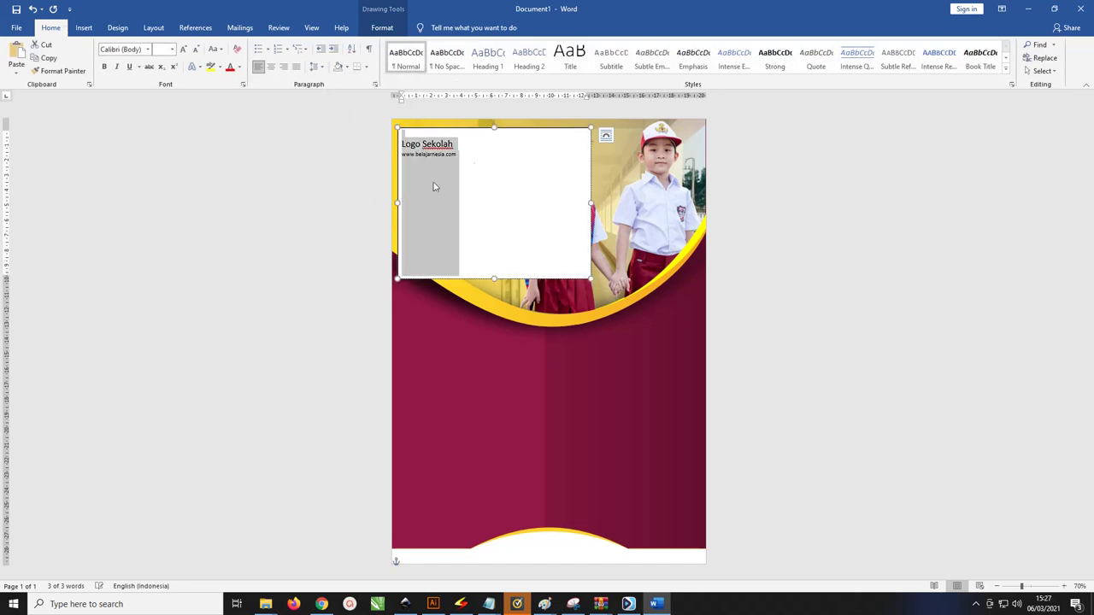
left_click(500, 180)
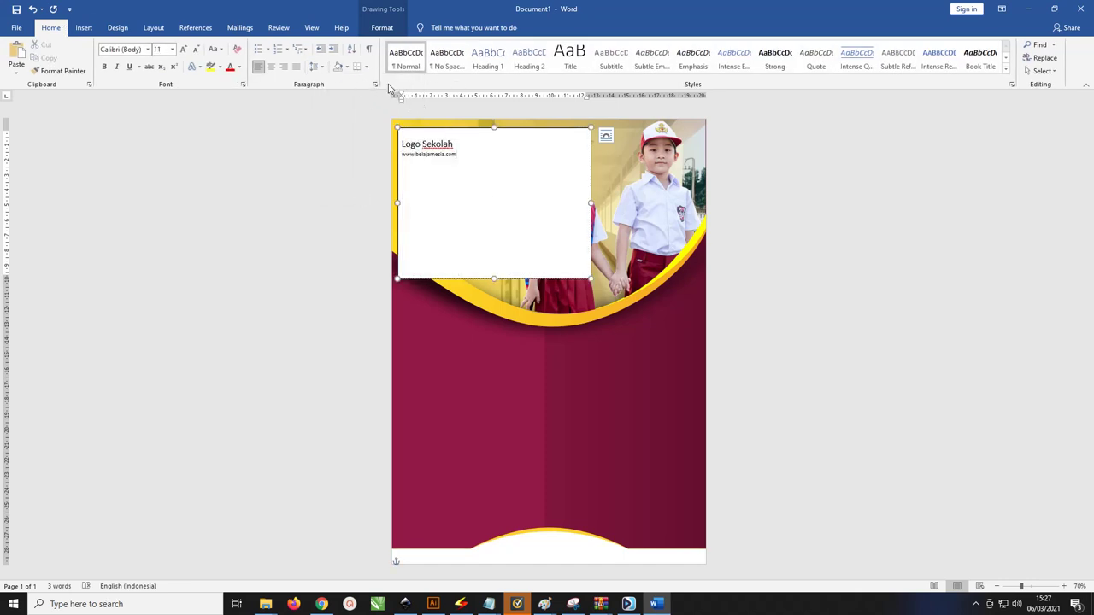
left_click(384, 29)
Give the logo text box No Fill and shrink it to about 1.94 × 4.39 cm
left_click(414, 44)
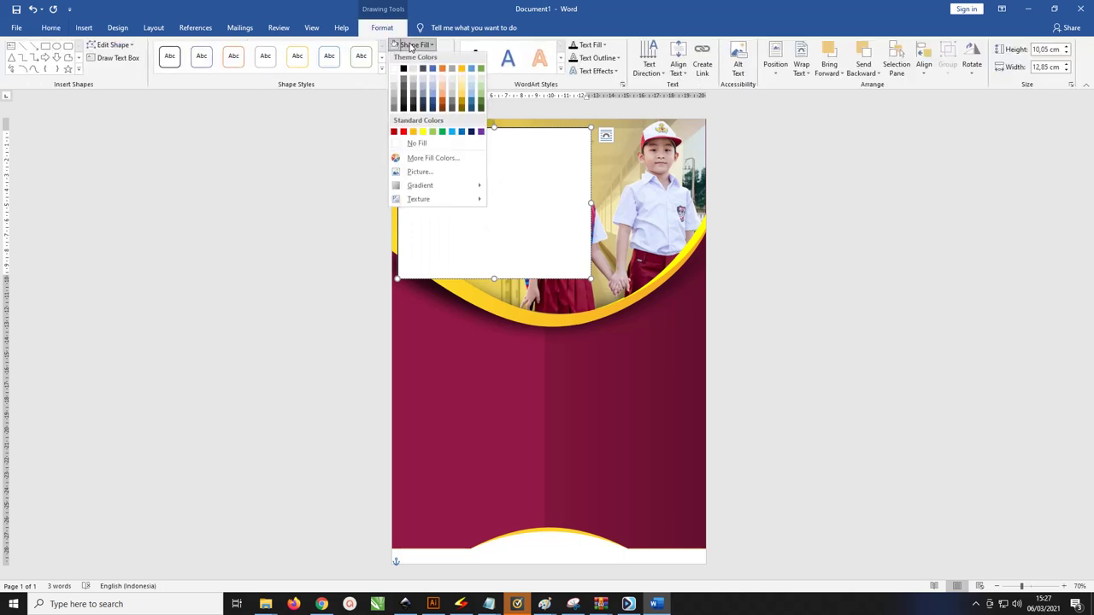
left_click(419, 143)
scroll(489, 209, "up", 1, "ctrl")
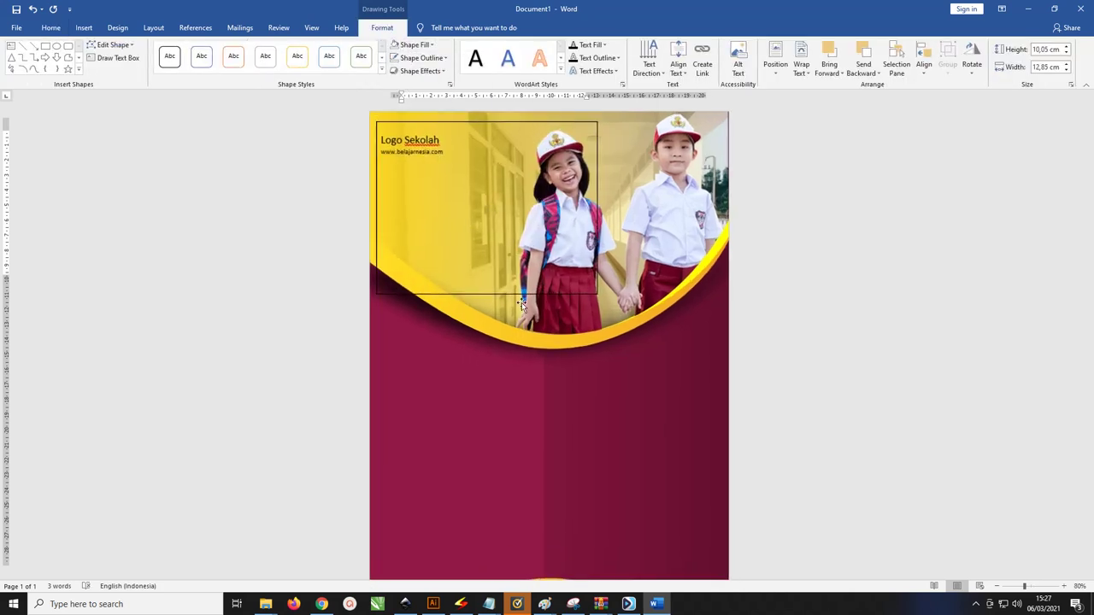
left_click_drag(486, 294, 486, 161)
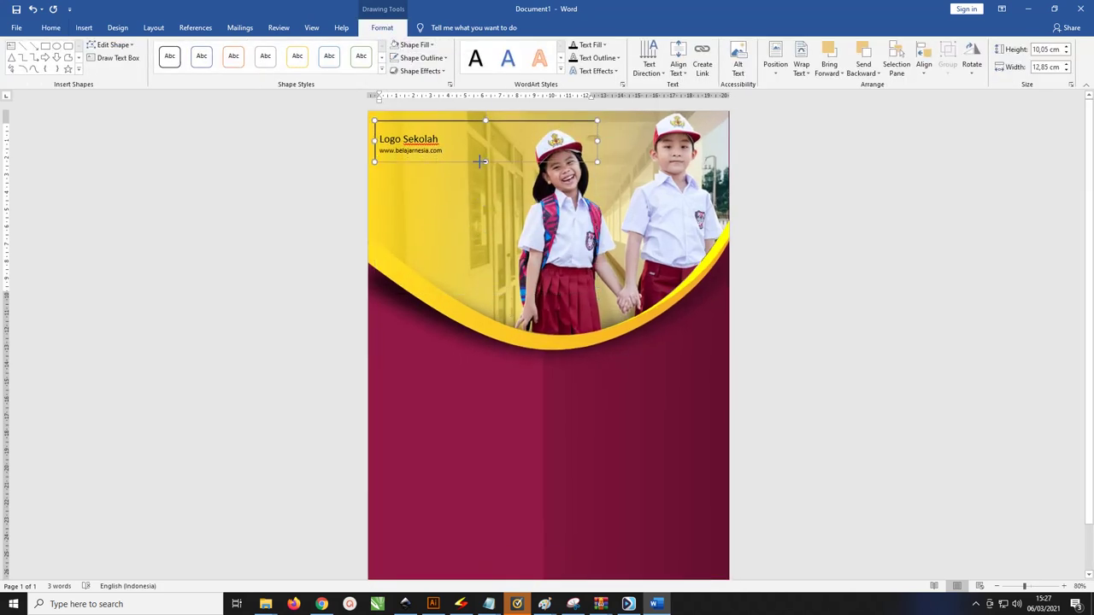
left_click_drag(489, 123, 489, 130)
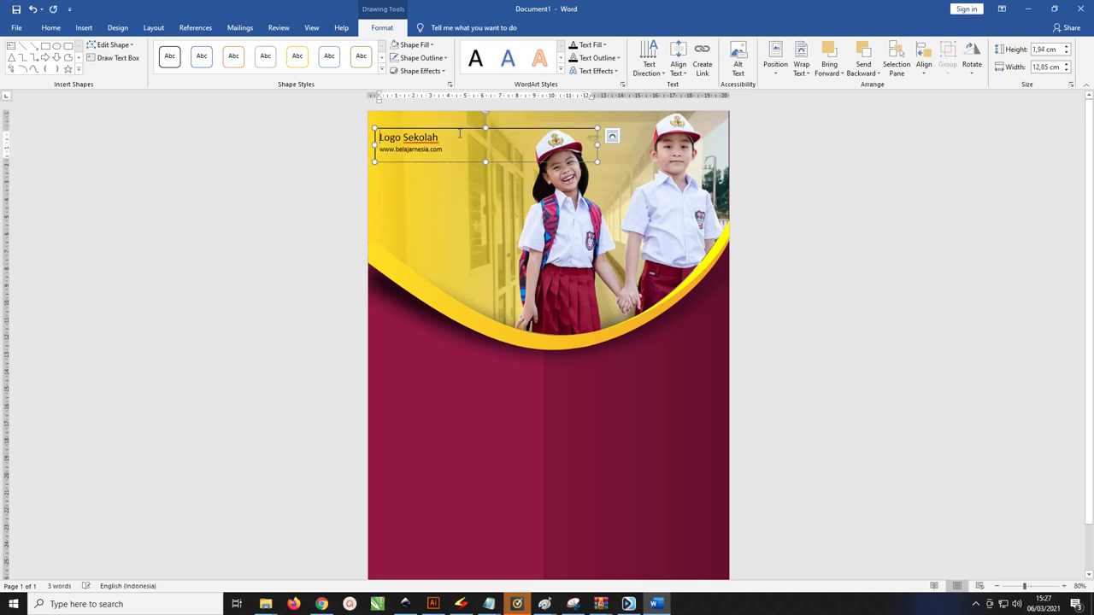
mouse_move(596, 144)
left_mouse_down()
mouse_move(450, 144)
mouse_move(471, 118)
left_mouse_up()
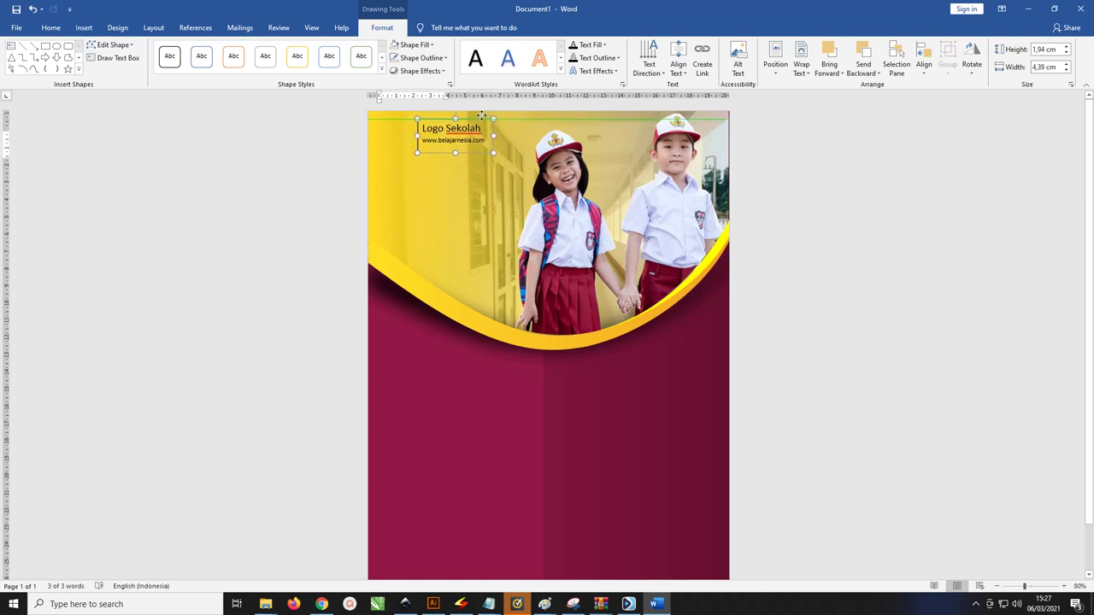
key("ctrl+a")
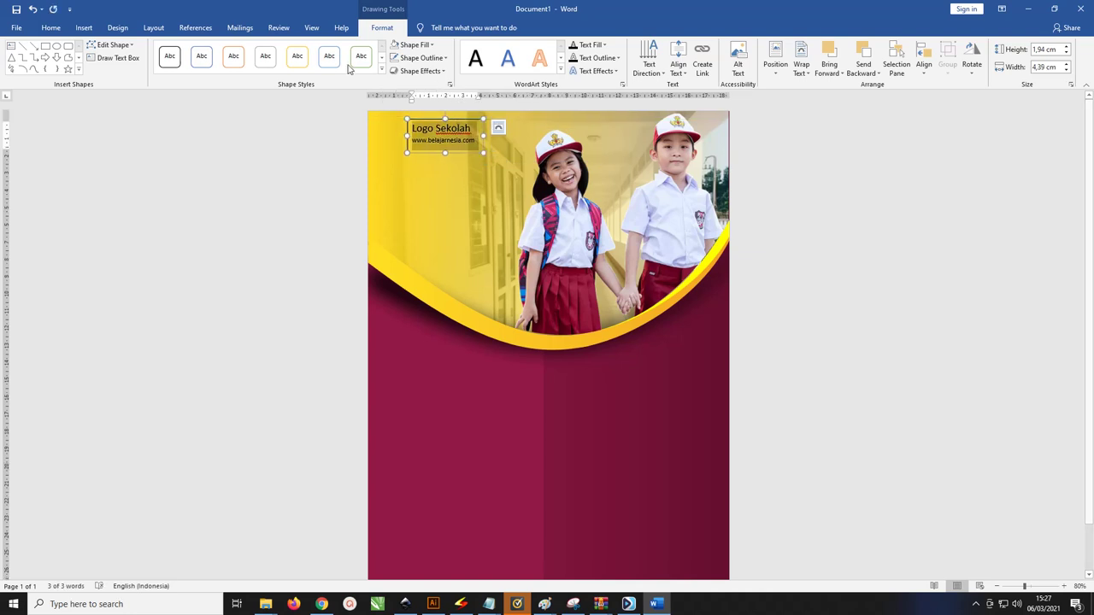
Set the logo text's line spacing to Exactly in Line Spacing Options
left_click(51, 27)
left_click(315, 67)
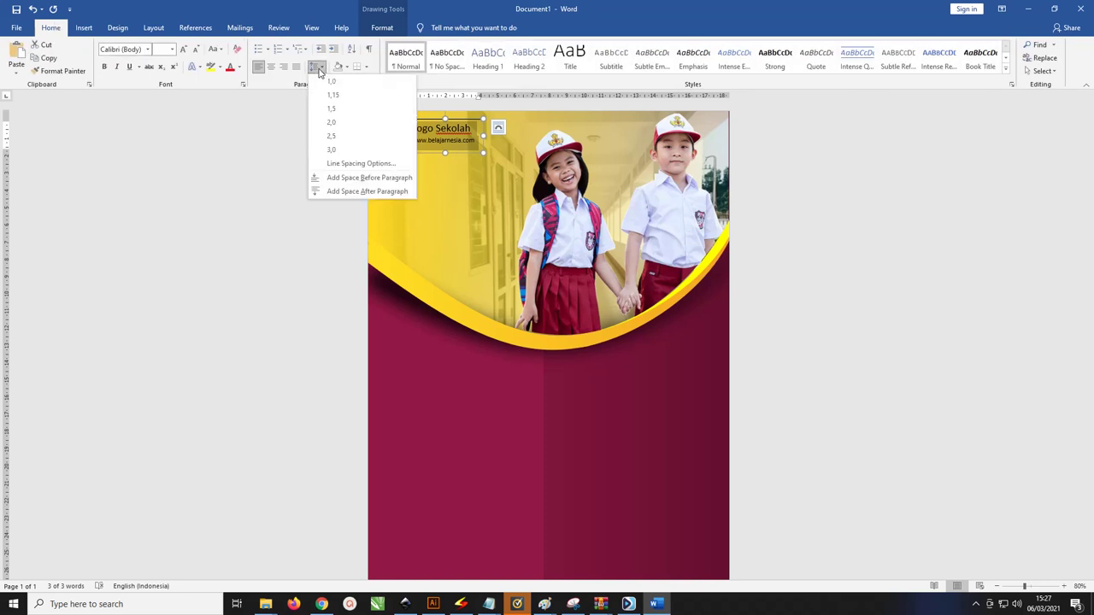
left_click(346, 163)
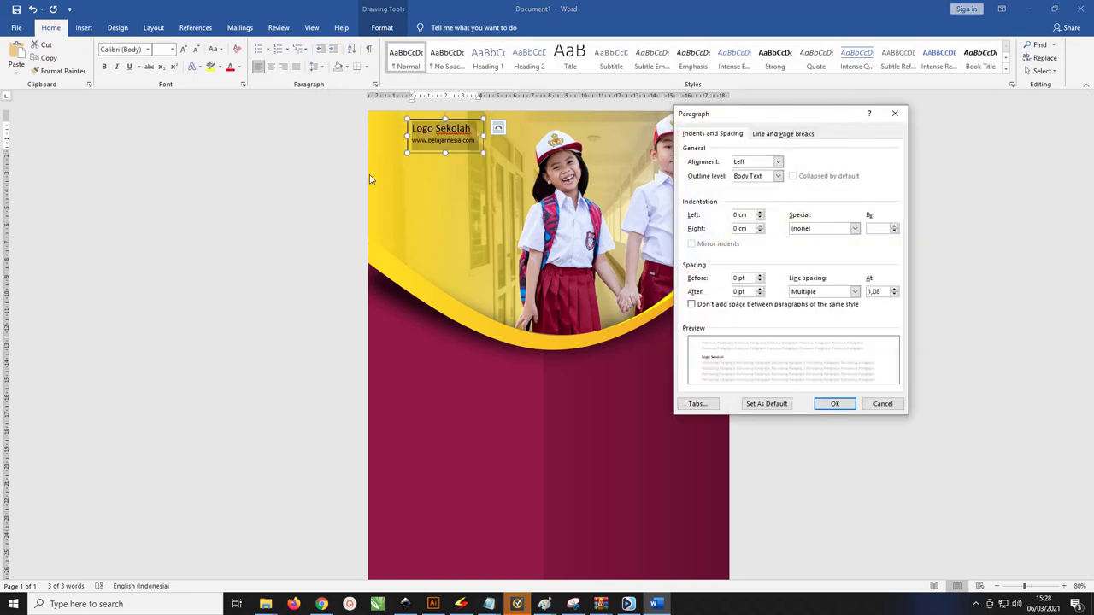
left_click(855, 291)
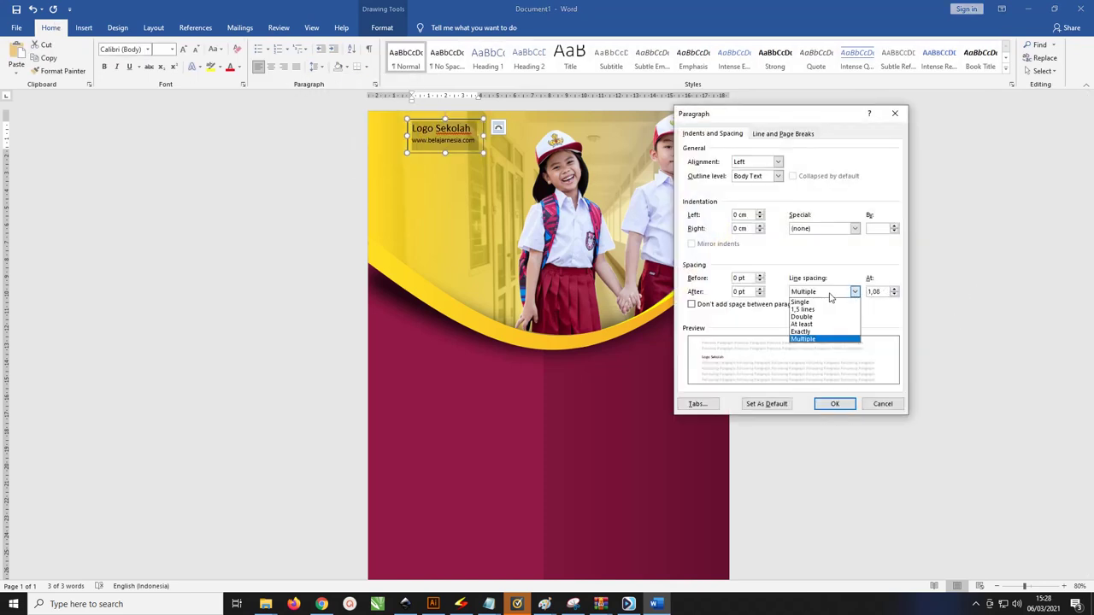
left_click(825, 331)
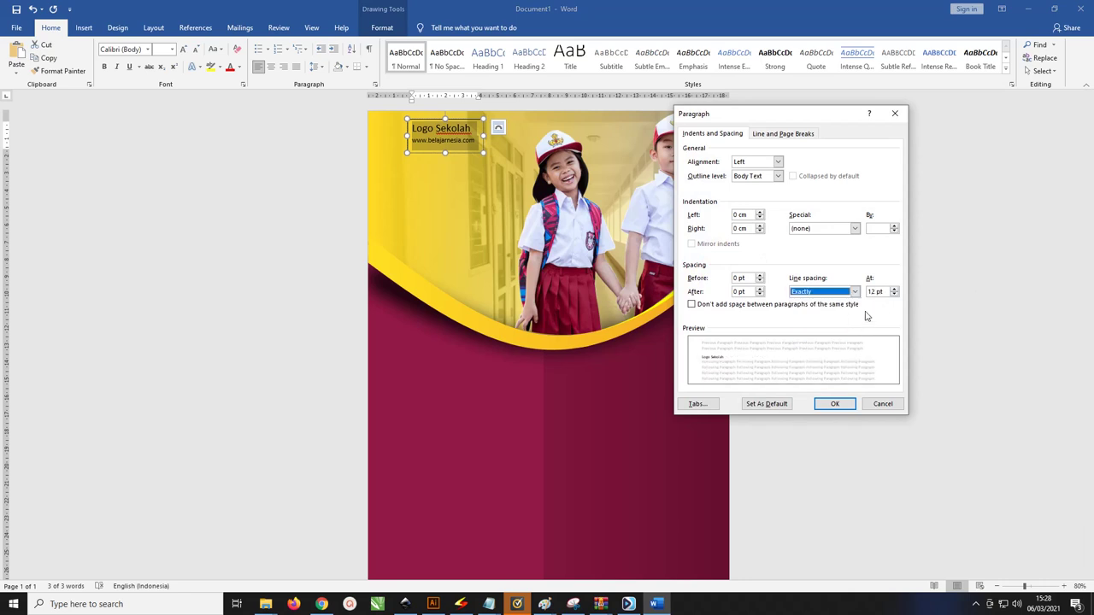
left_click(834, 403)
left_click(450, 134)
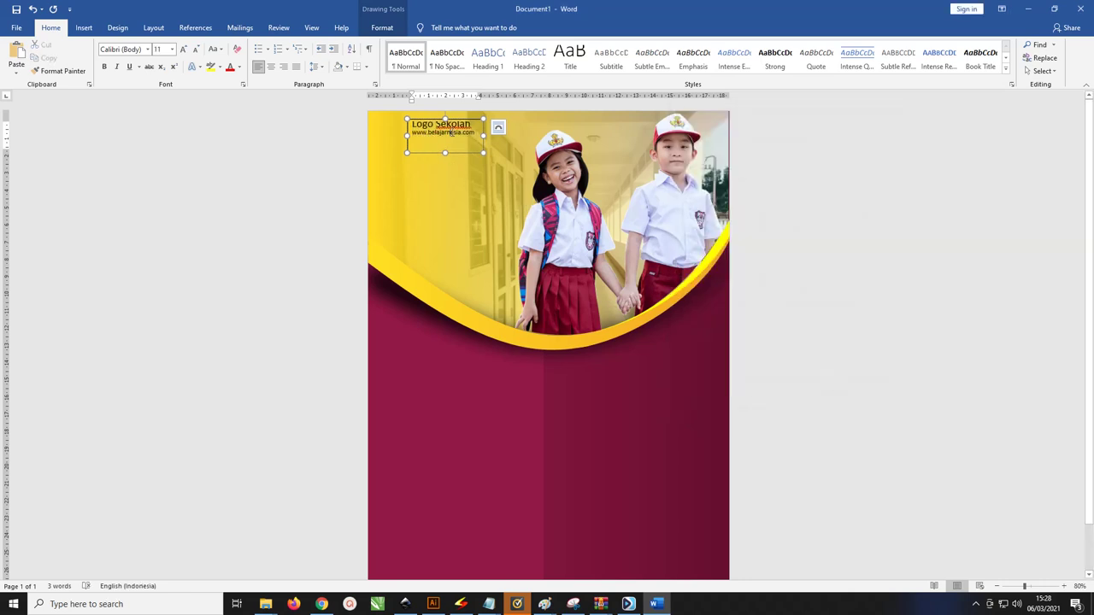
Reapply the exact line spacing to both selected logo lines
scroll(450, 133, "up", 3, "ctrl")
scroll(450, 132, "up", 3, "ctrl")
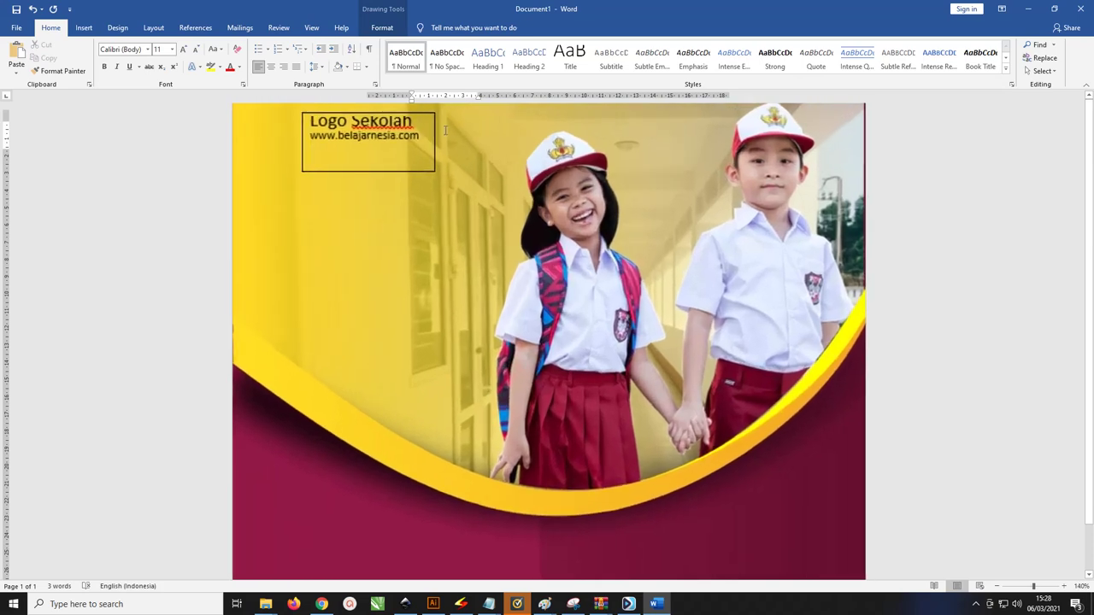
left_click_drag(419, 135, 310, 120)
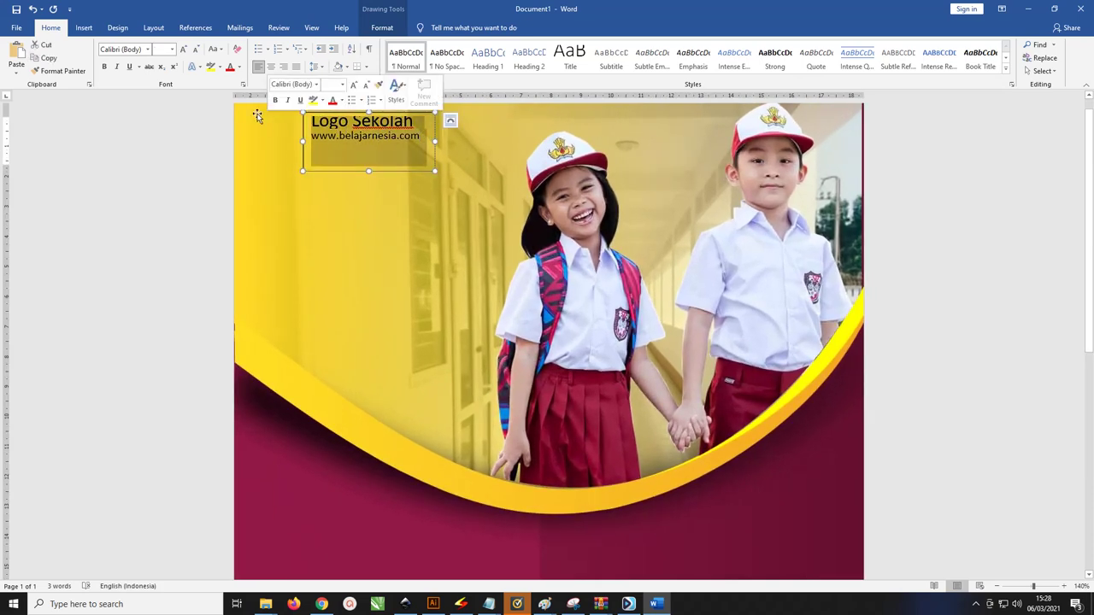
left_click(323, 68)
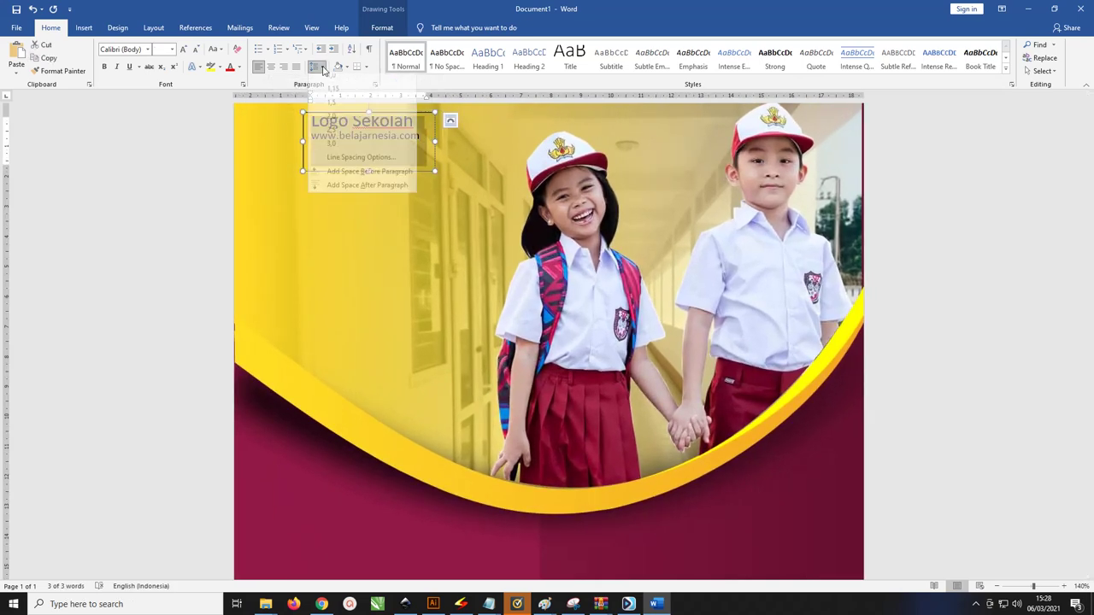
left_click(359, 163)
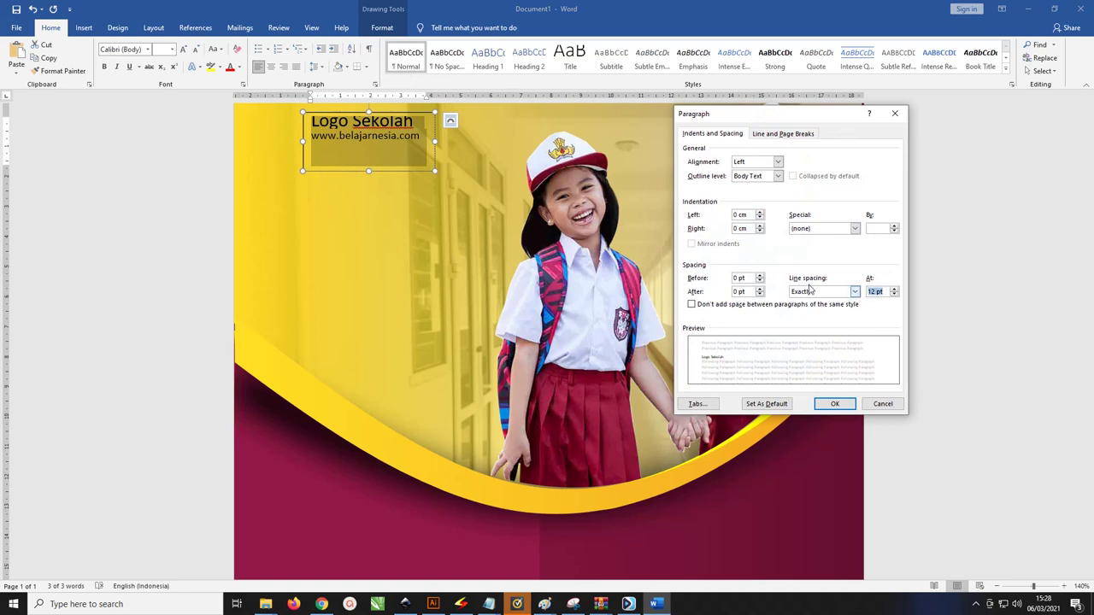
left_click(835, 403)
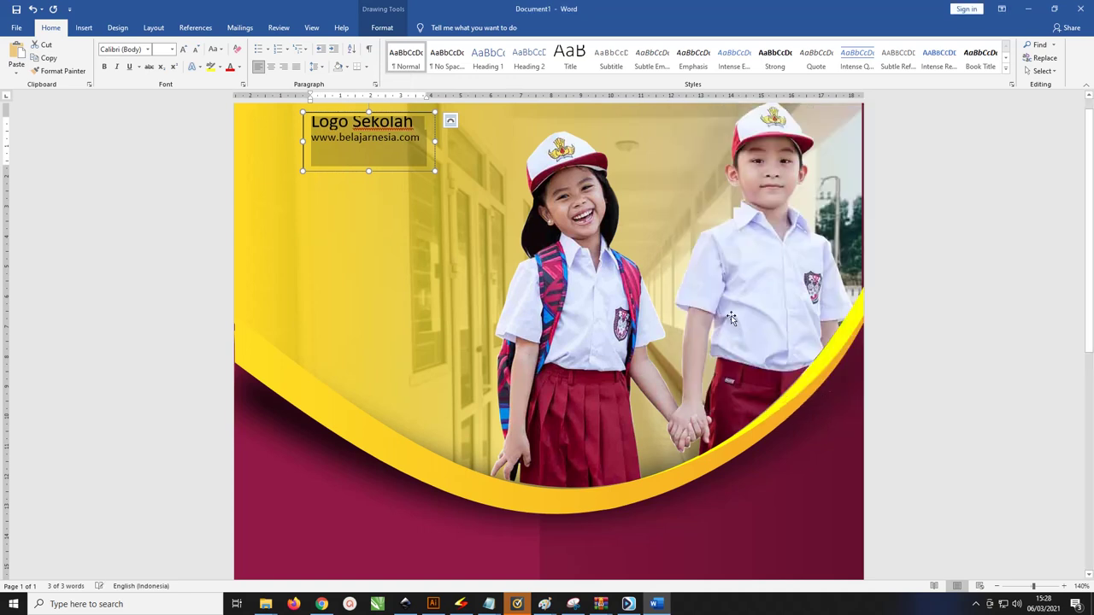
left_click(374, 125)
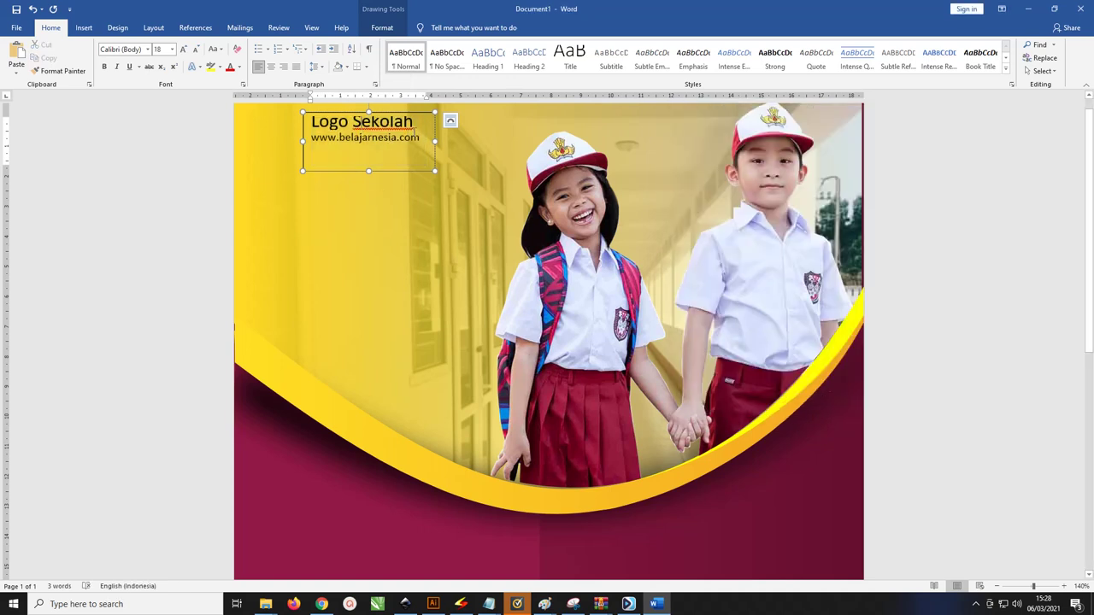
Give the 'Logo Sekolah' line an exact 14 pt line spacing
left_click_drag(413, 128, 265, 108)
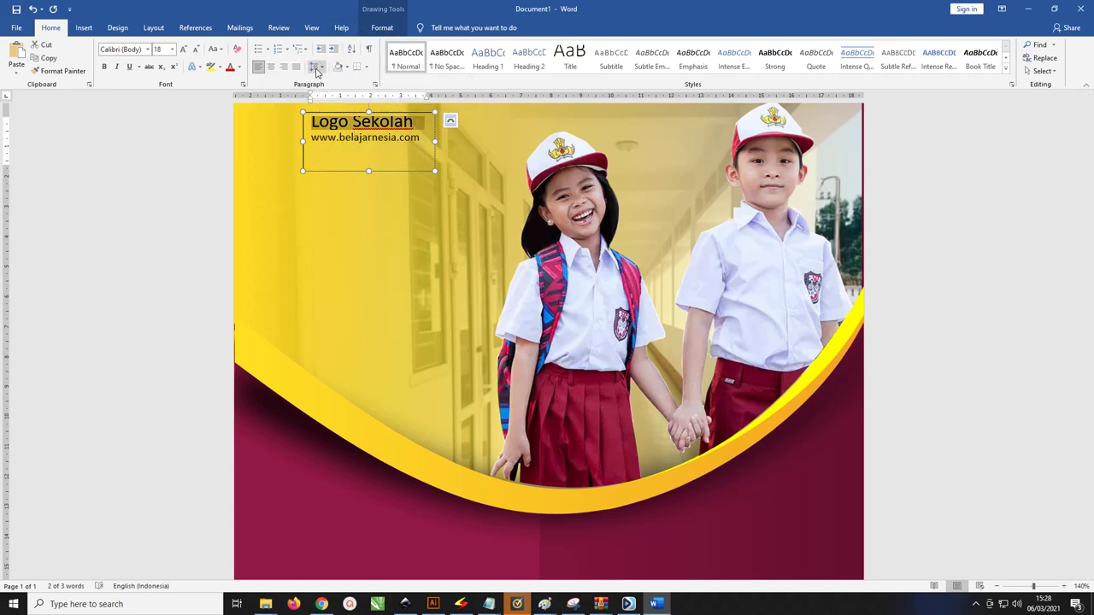
left_click(316, 68)
left_click(361, 162)
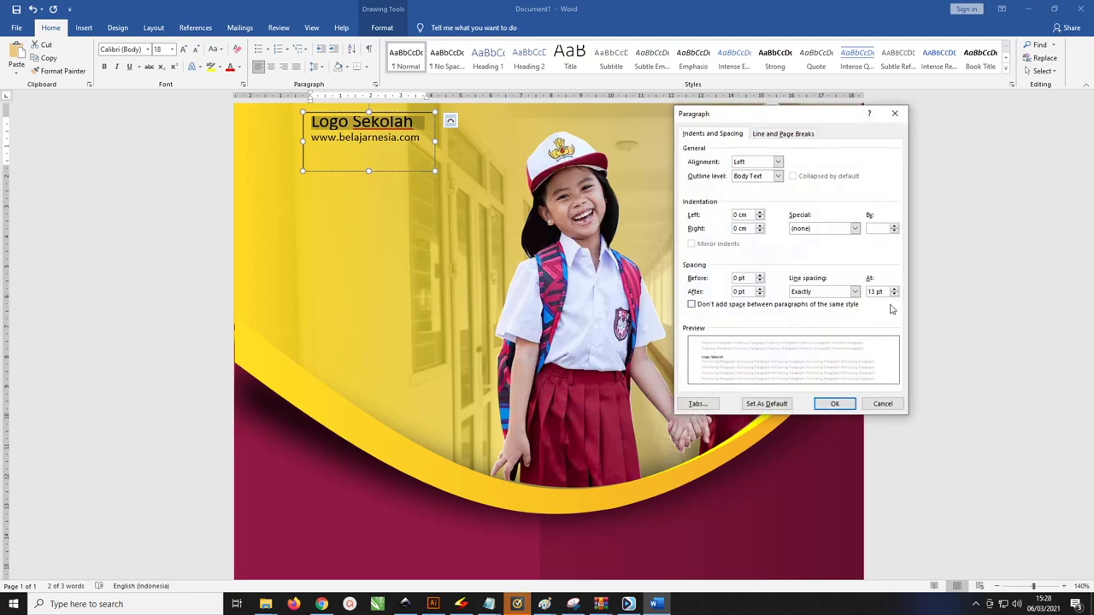
type("14")
left_click(829, 403)
Make the 'Logo Sekolah' title bold
left_click(380, 150)
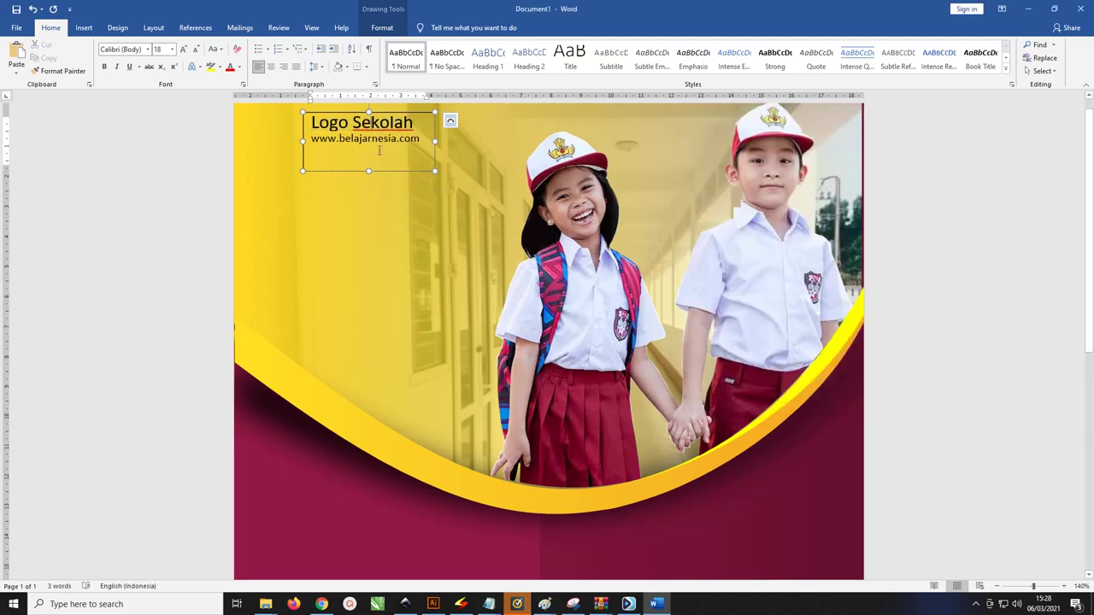
left_click_drag(417, 124, 265, 120)
key("ctrl+b")
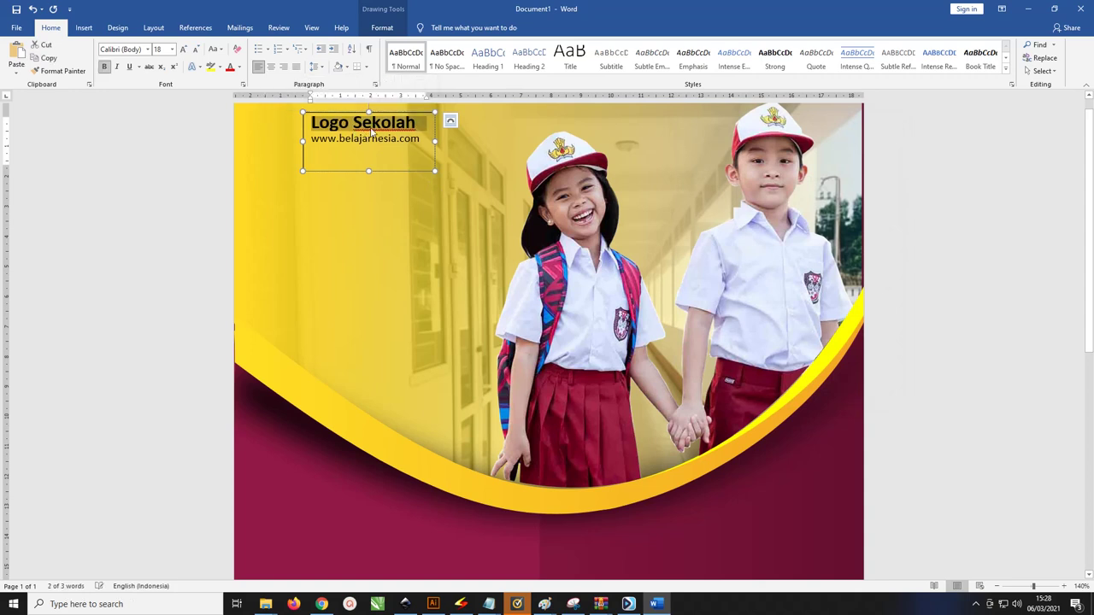
left_click(394, 136)
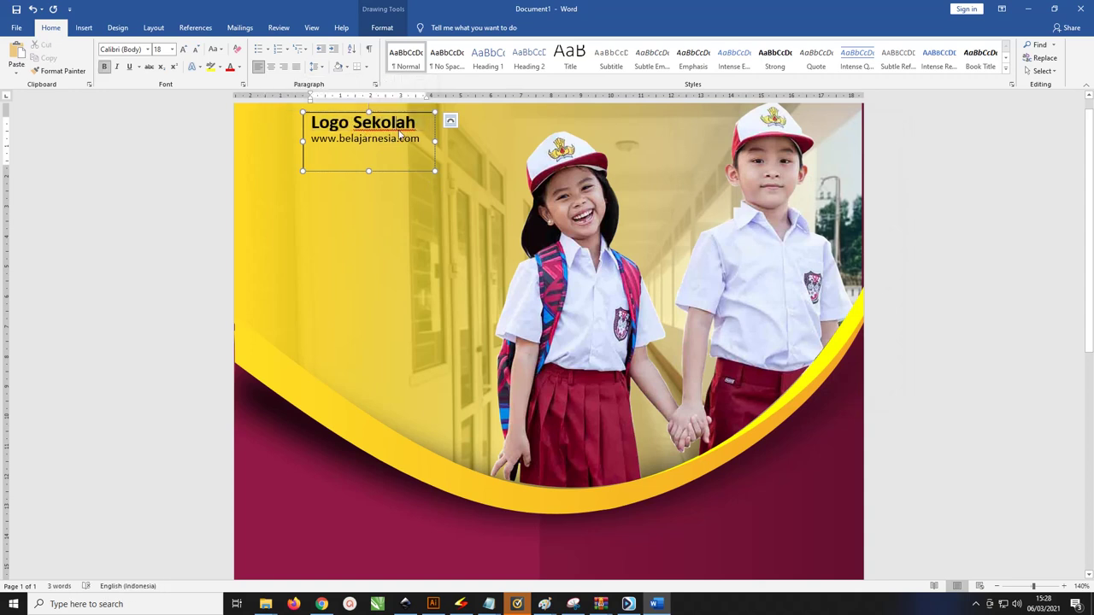
Colour 'Logo Sekolah' custom dark red (#7E0000) and shorten the box to hug both lines
left_click_drag(417, 124, 311, 124)
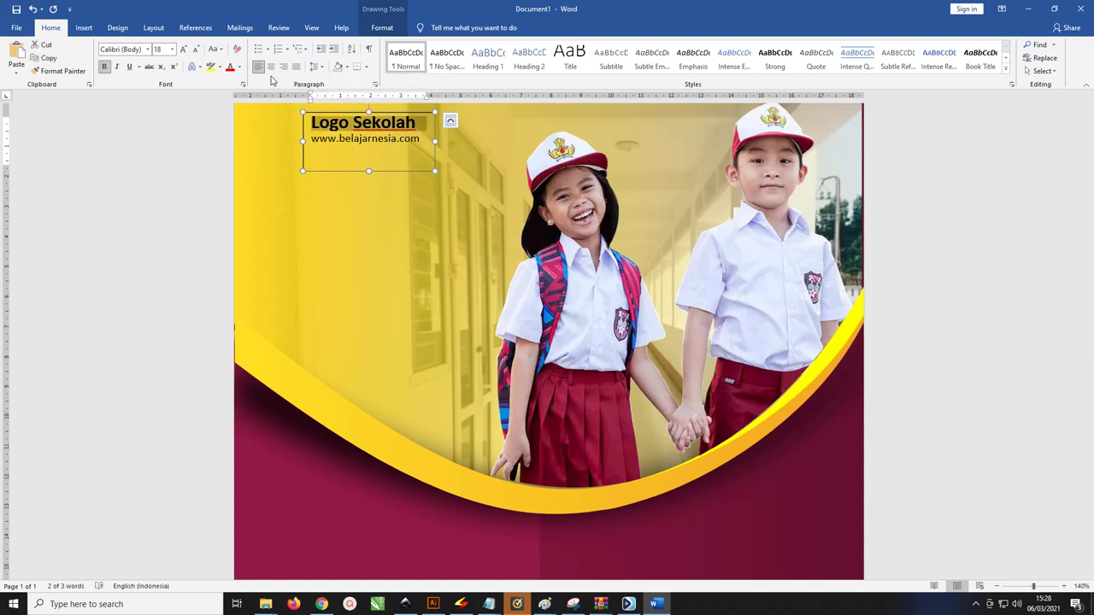
left_click(242, 67)
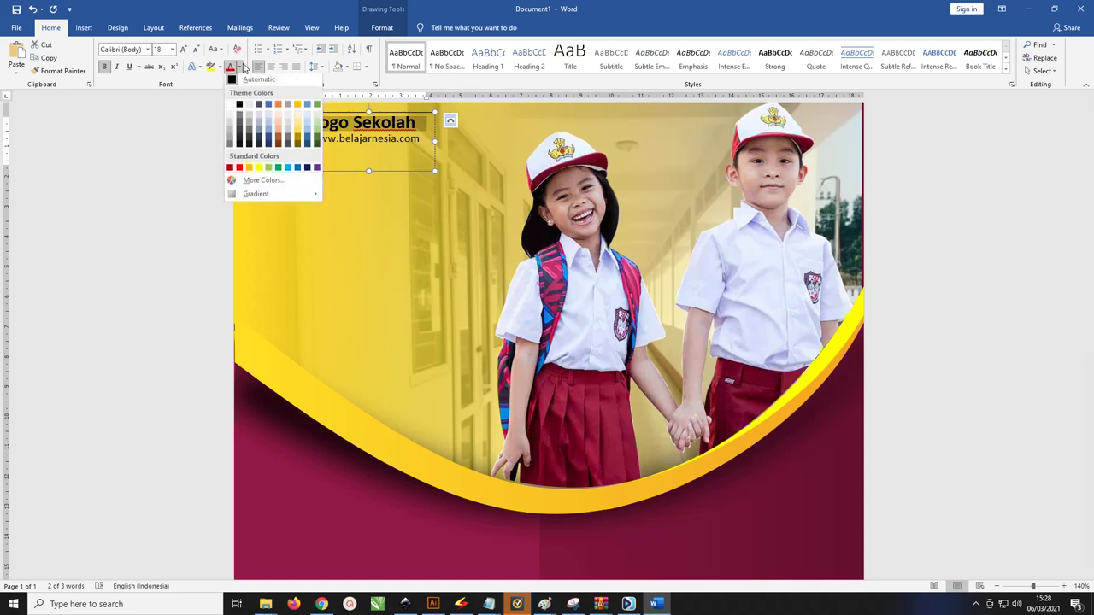
left_click(229, 170)
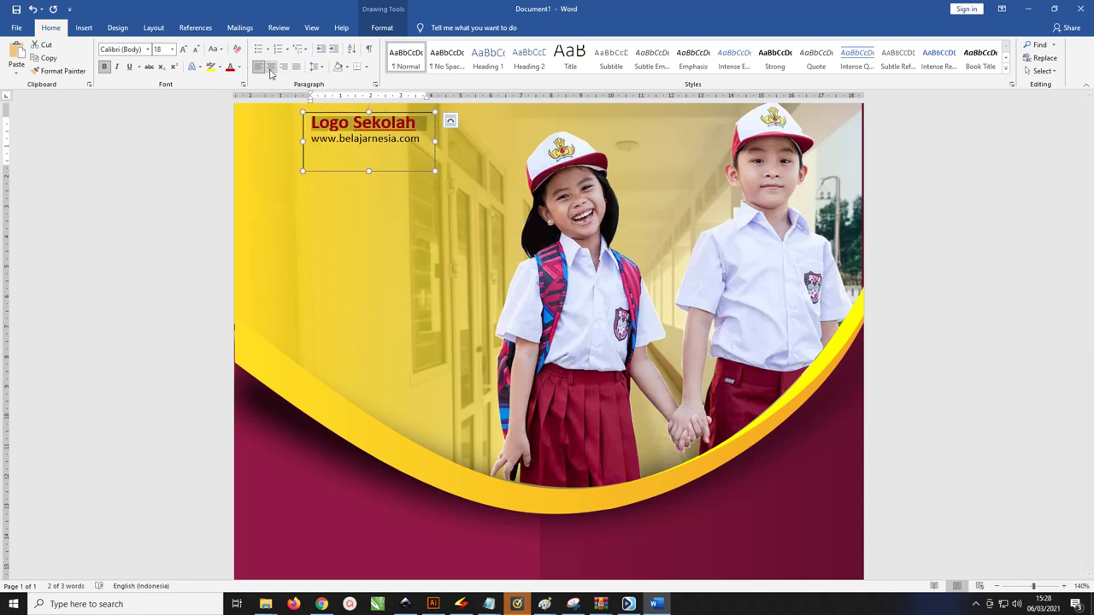
left_click(240, 68)
left_click(266, 179)
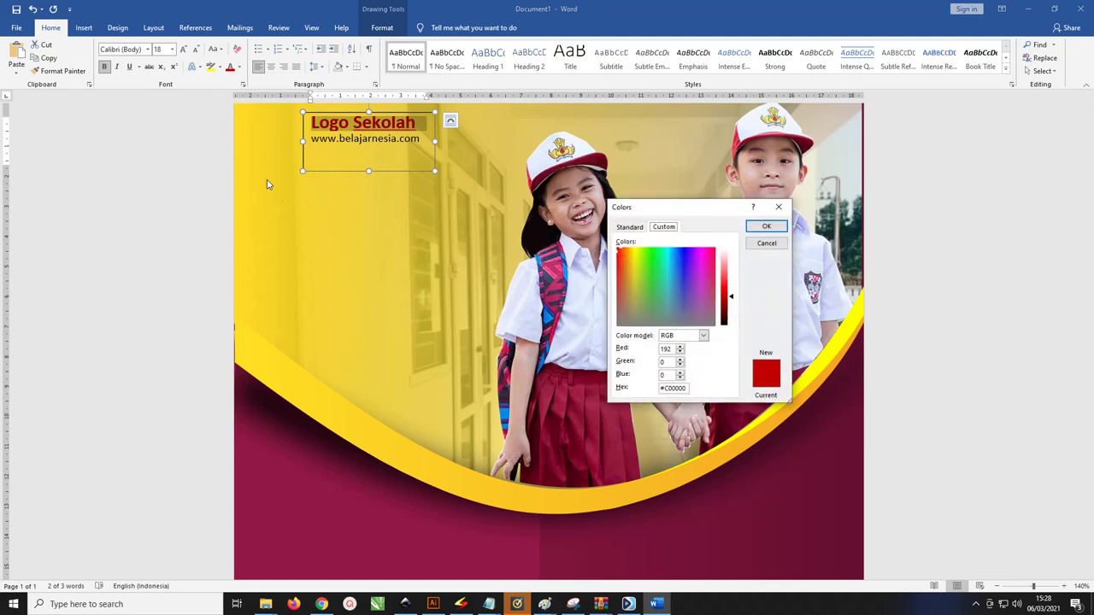
left_click(731, 307)
left_click(765, 226)
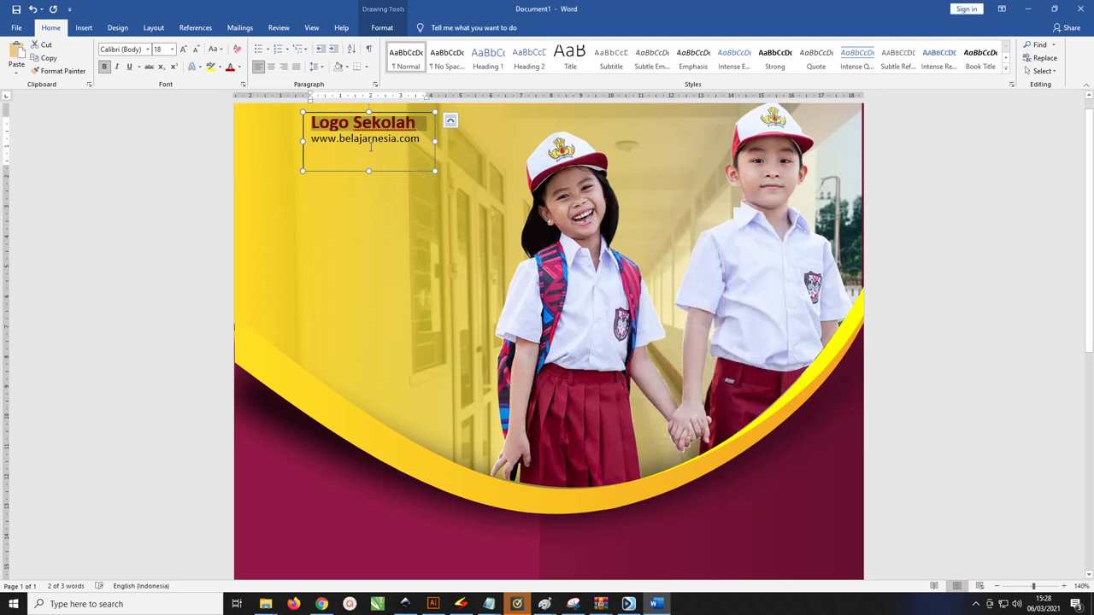
left_click_drag(368, 171, 368, 151)
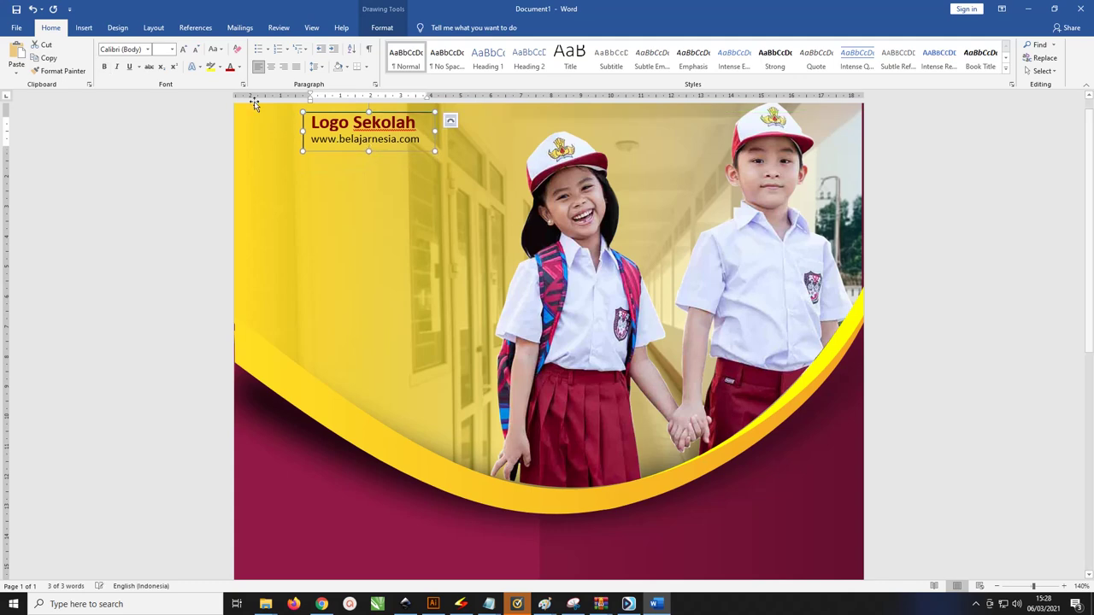
left_click(83, 28)
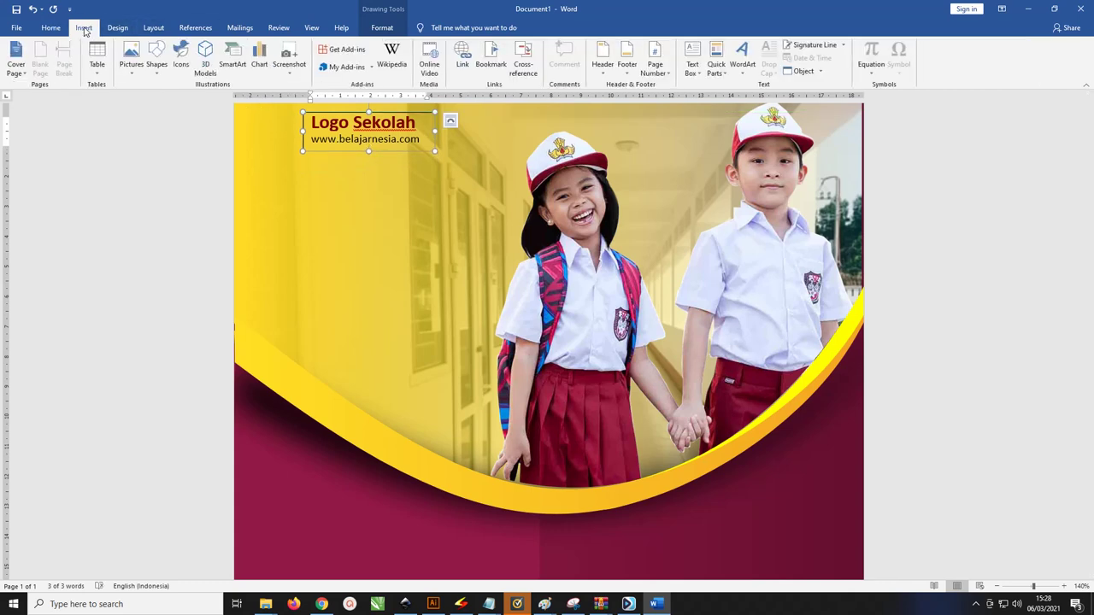
Insert the red logo image file from this computer
left_click(131, 57)
left_click(174, 99)
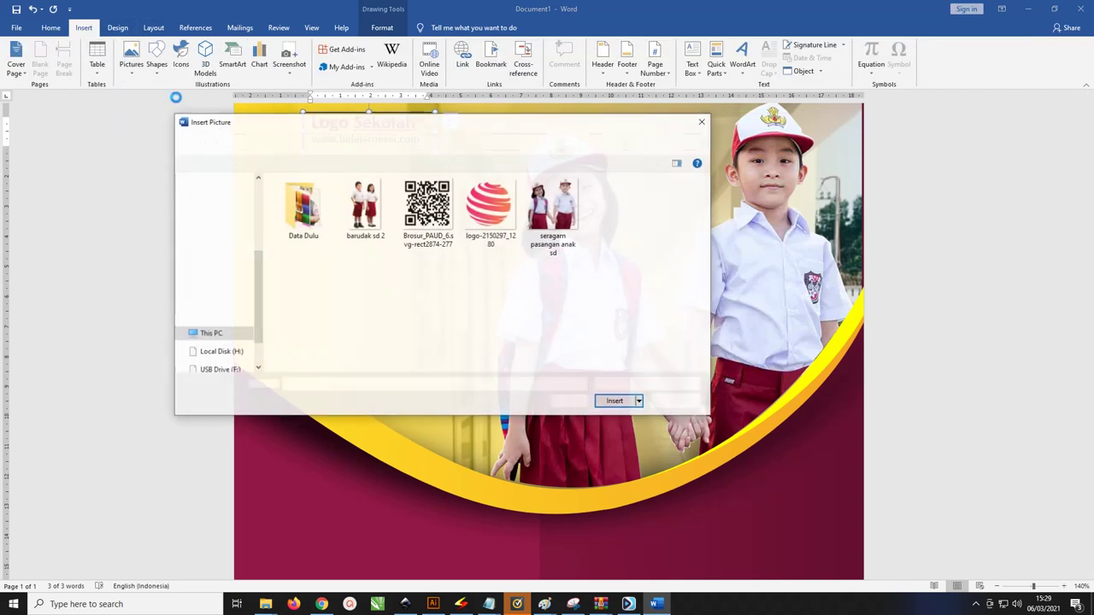
left_click(491, 209)
left_click(616, 401)
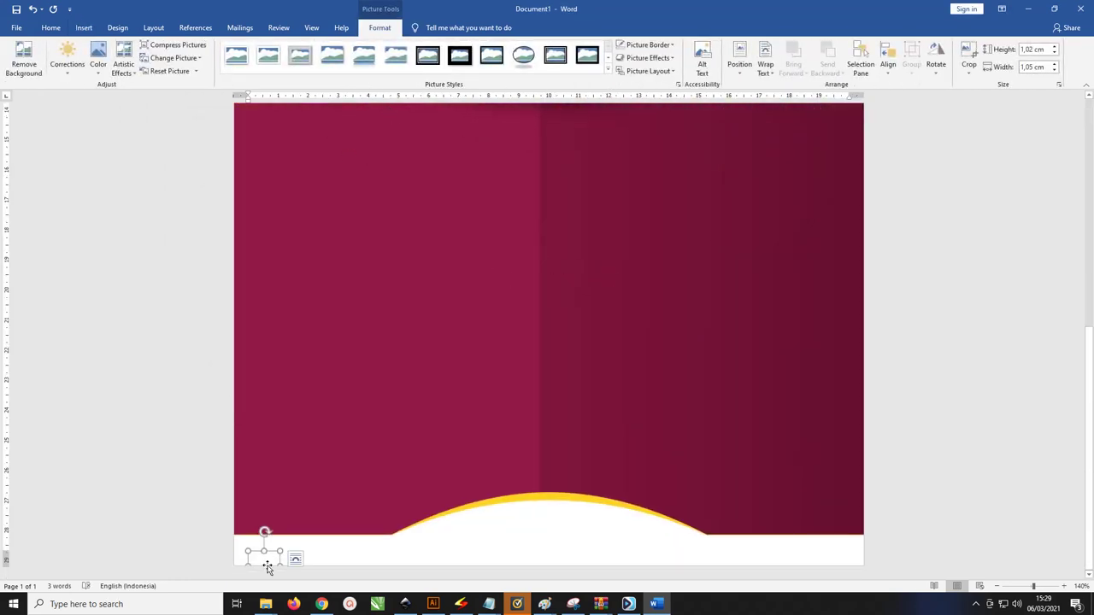
Set the logo In Front of Text and place it top-left beside 'Logo Sekolah'
left_click(740, 53)
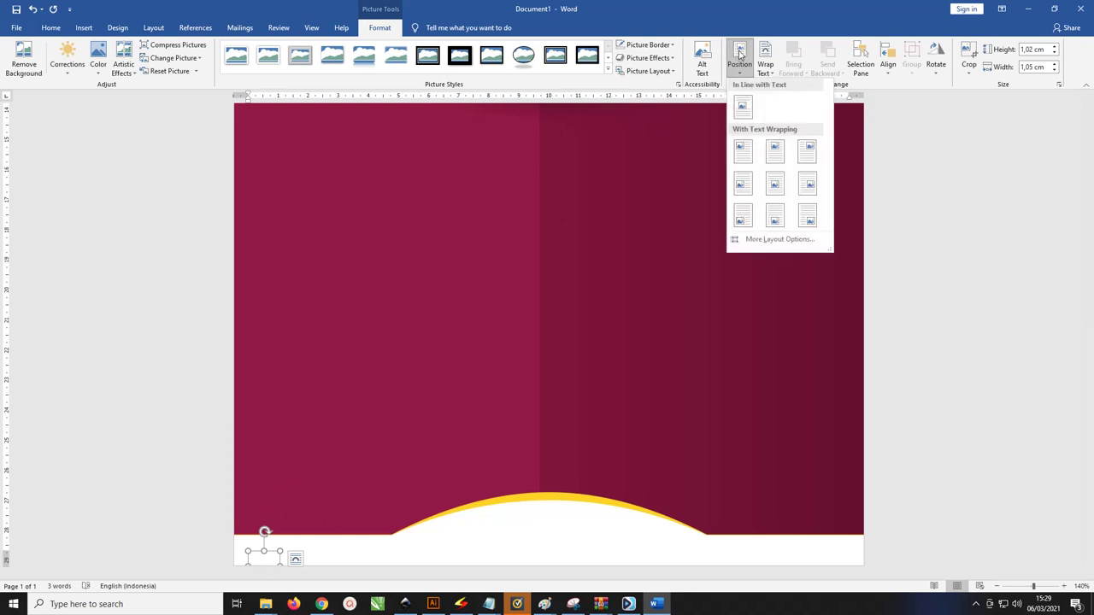
left_click(763, 66)
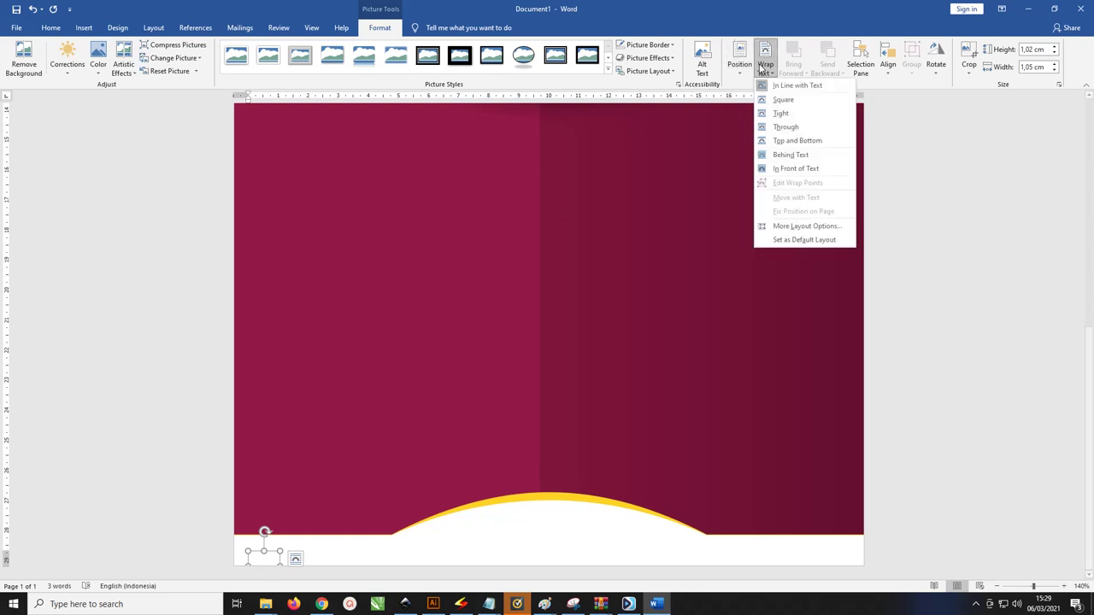
left_click(802, 168)
left_click(742, 55)
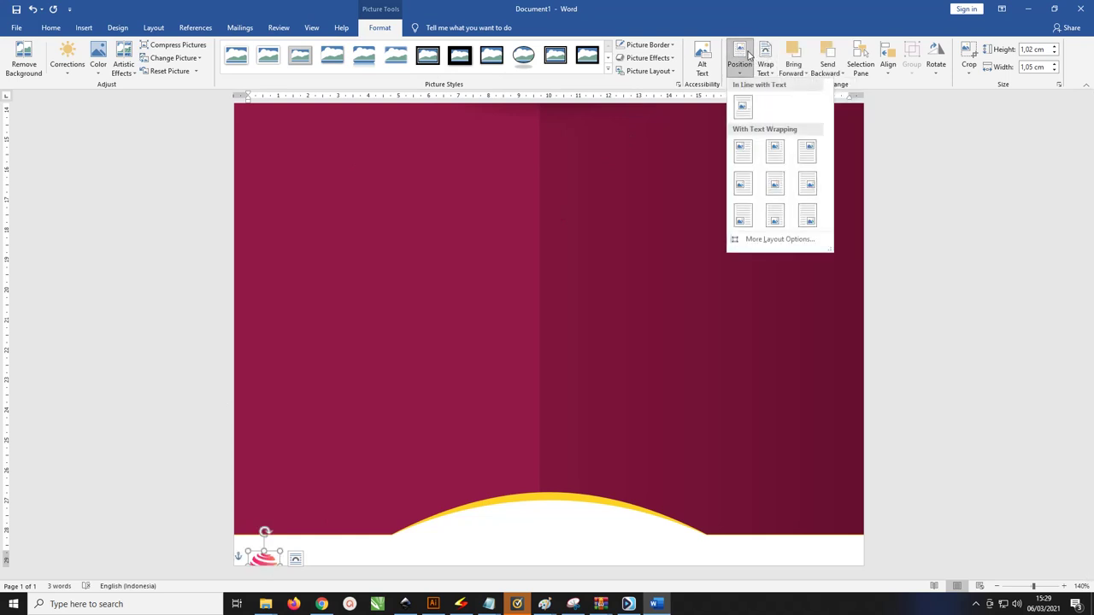
left_click(774, 184)
scroll(634, 163, "up", 4)
scroll(542, 211, "down", 7)
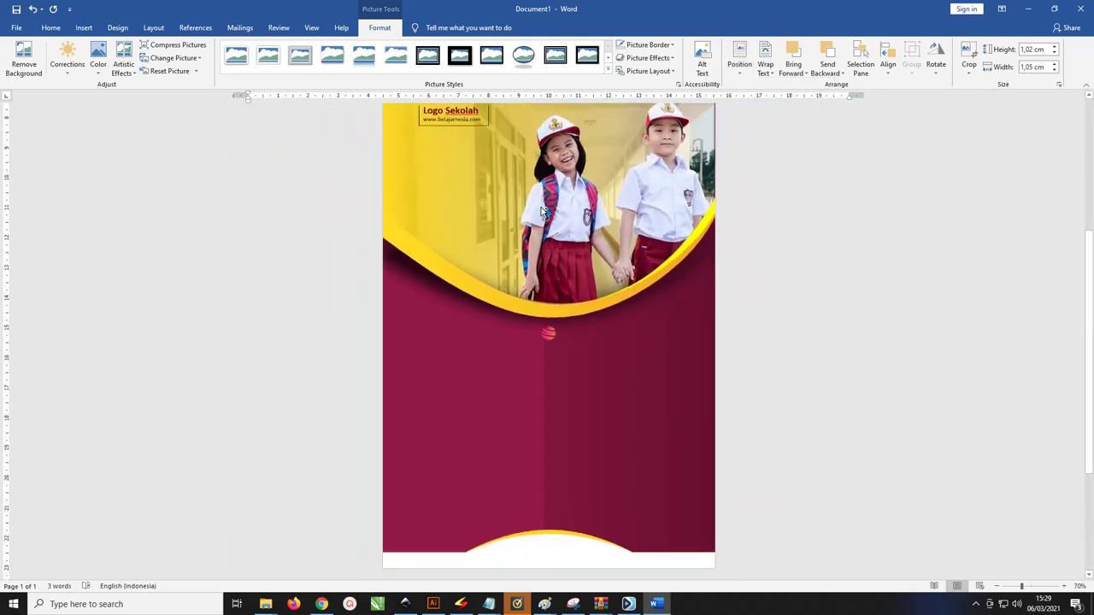
left_click(766, 69)
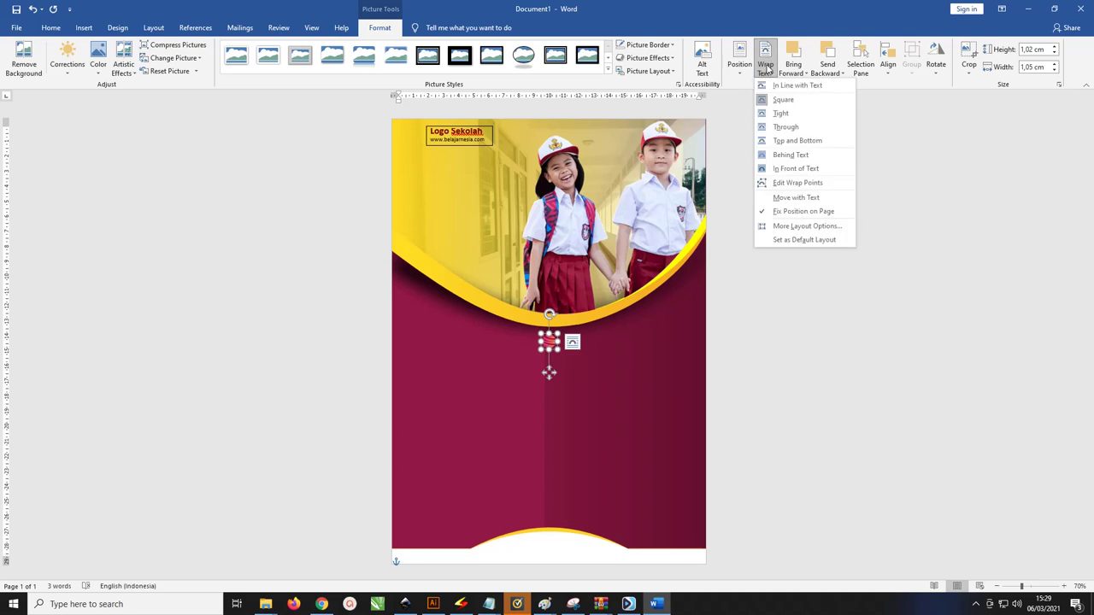
left_click(794, 169)
left_click_drag(538, 323, 429, 144)
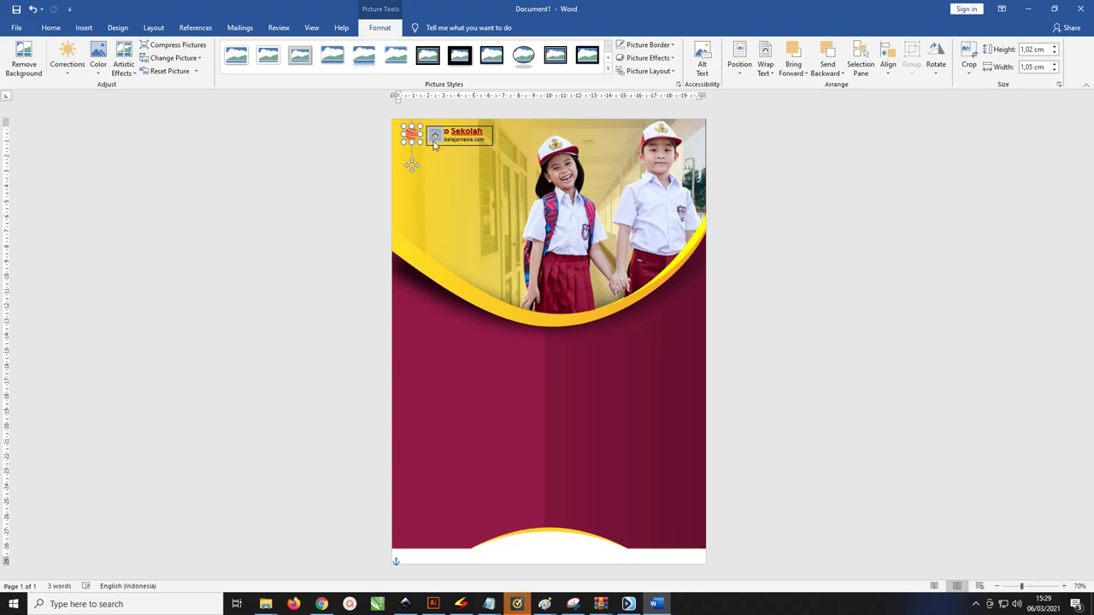
scroll(433, 145, "up", 4)
Duplicate the Logo Sekolah text box below the original, enlarge the copy, and switch to Notepad
left_click(458, 129)
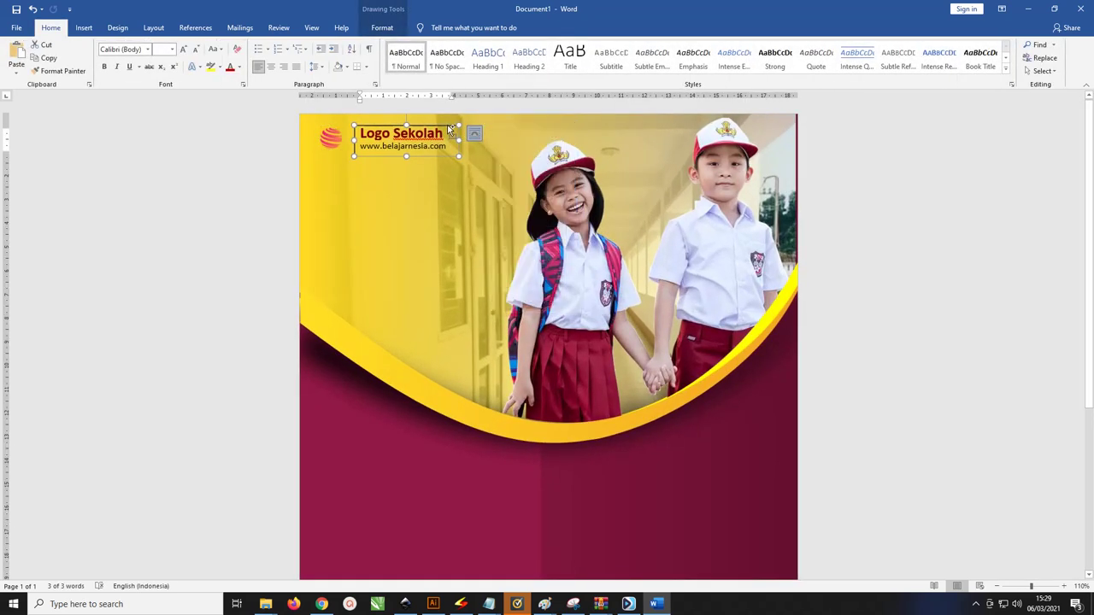
mouse_move(442, 135)
left_mouse_down()
mouse_move(423, 187)
mouse_move(418, 159)
left_mouse_up()
left_click_drag(428, 196, 516, 367)
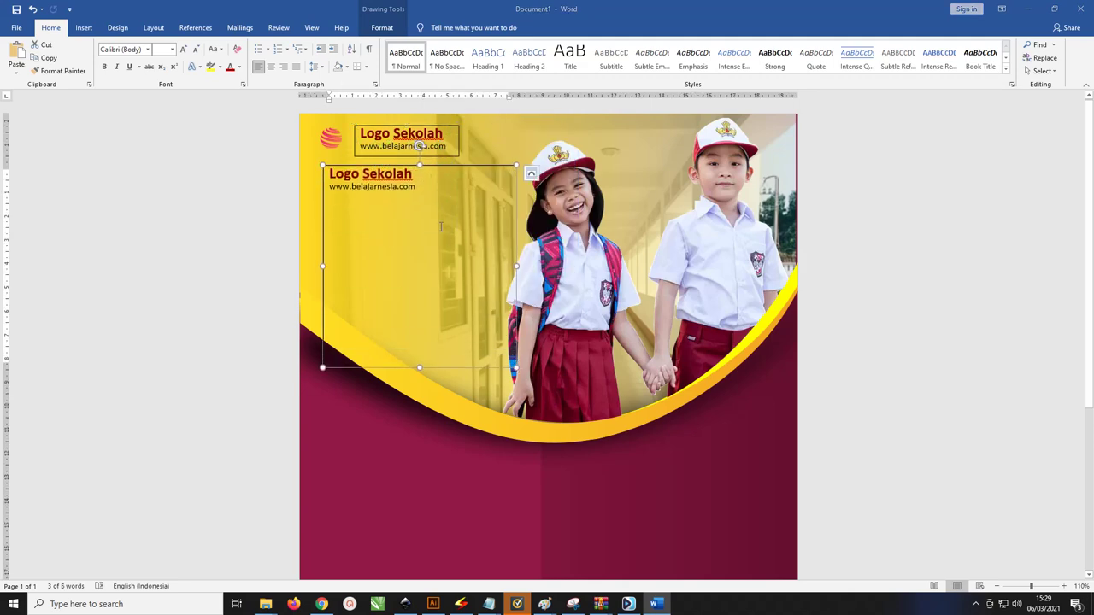
key("alt+Tab")
key("alt+Tab")
key("Tab")
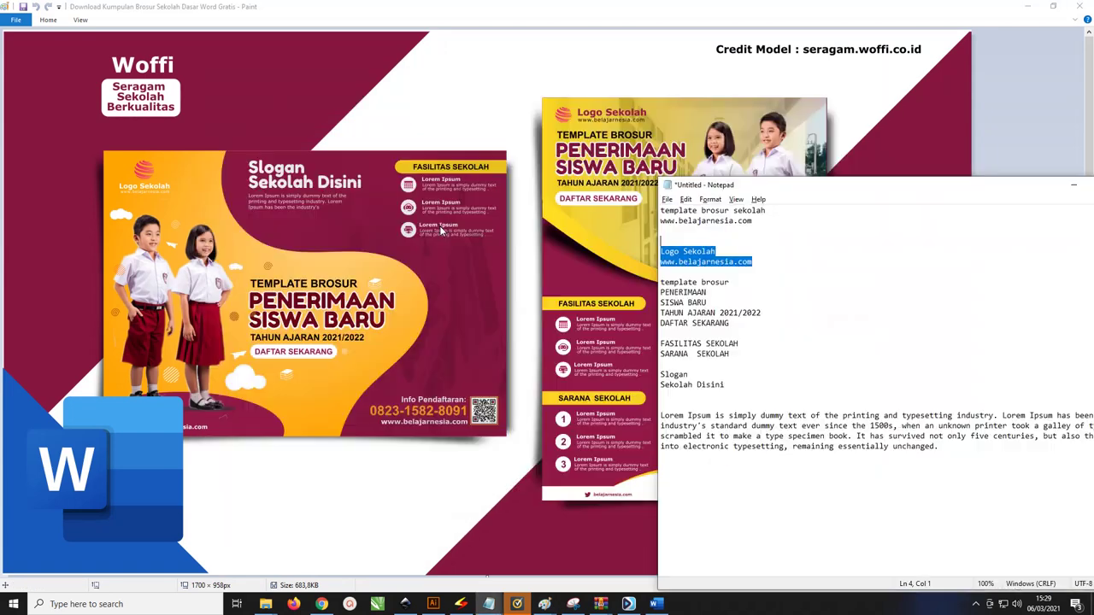
Copy the Notepad lines from 'template brosur' through 'DAFTAR SEKARANG'
left_click_drag(774, 185, 614, 144)
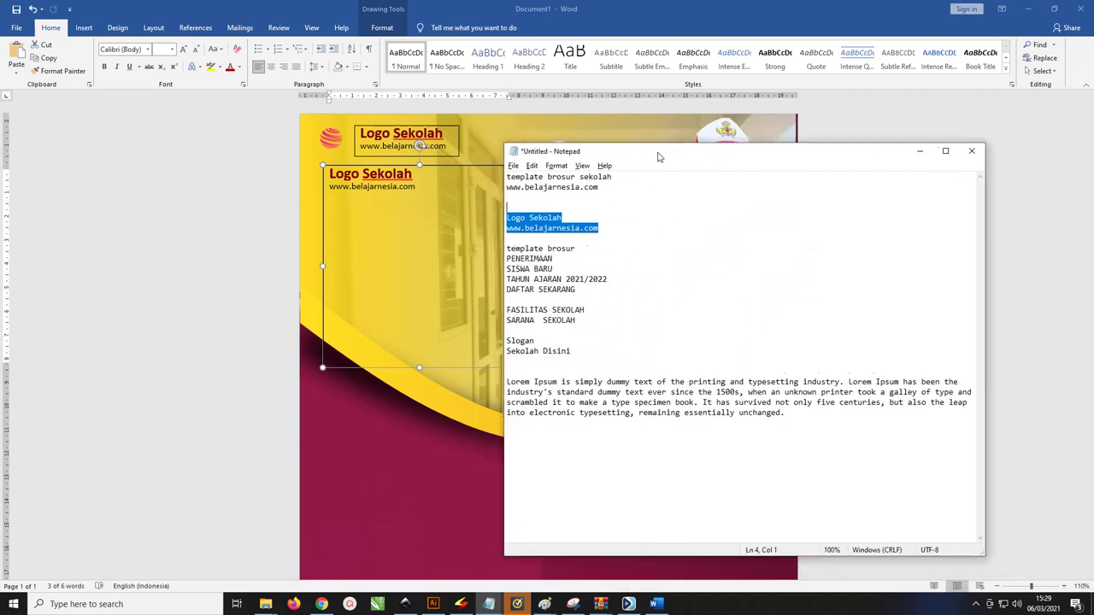
left_click(561, 249)
left_click_drag(539, 282, 424, 238)
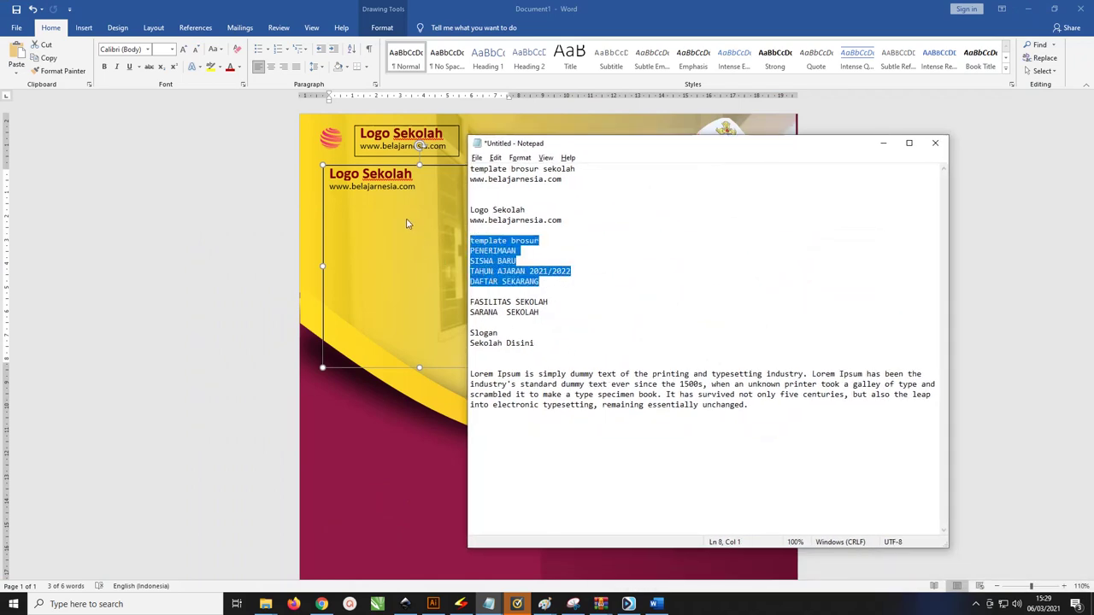
left_click(407, 224)
Paste the title lines into the copied text box and clear all their formatting
left_click(400, 189)
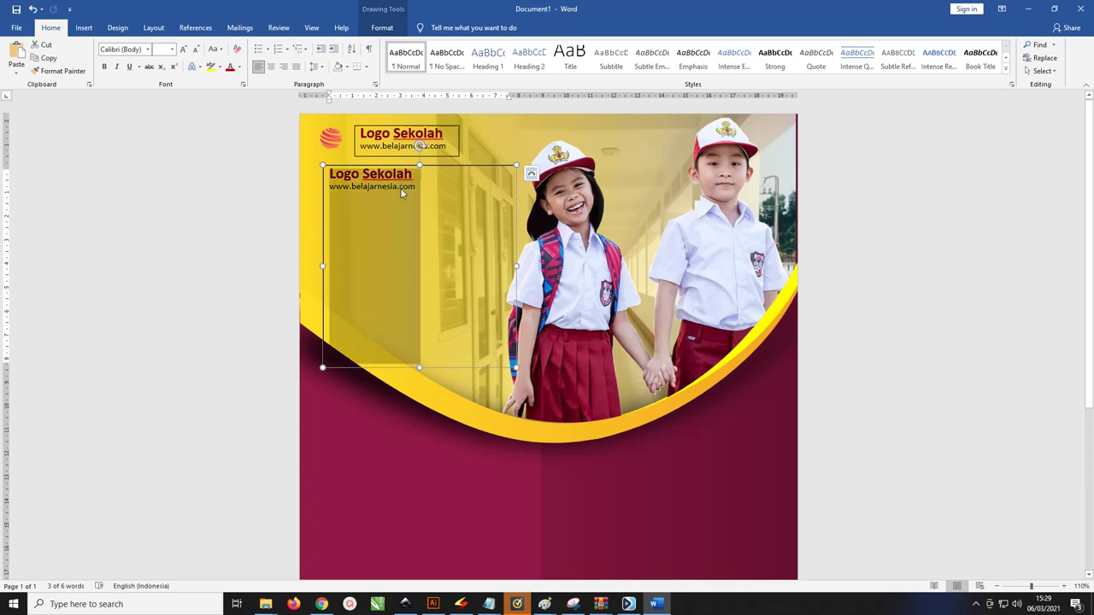
type("template brosur PENERIMAAN SISWA BARU TAHUN AJARAN 2021/2022 DAFTAR SEKARANG")
left_click(531, 173)
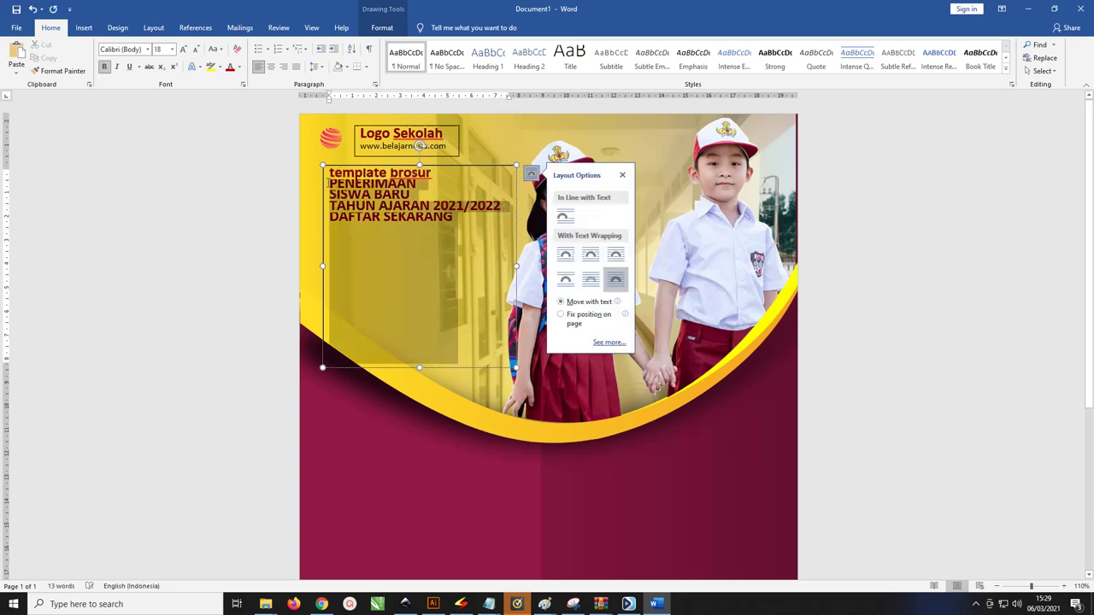
left_click_drag(453, 217, 326, 174)
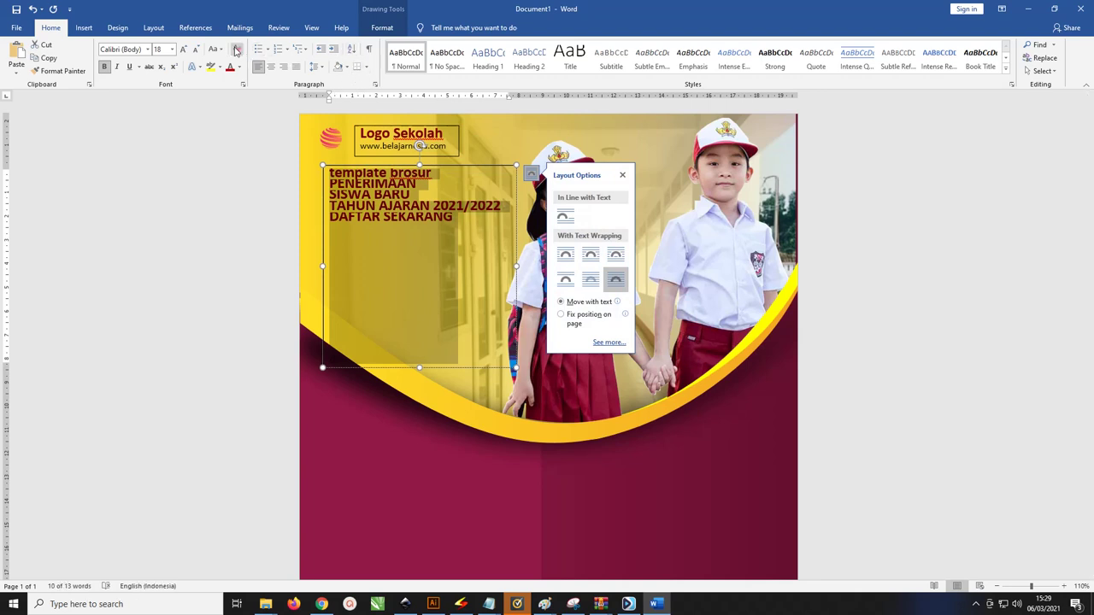
left_click(237, 50)
left_click(358, 212)
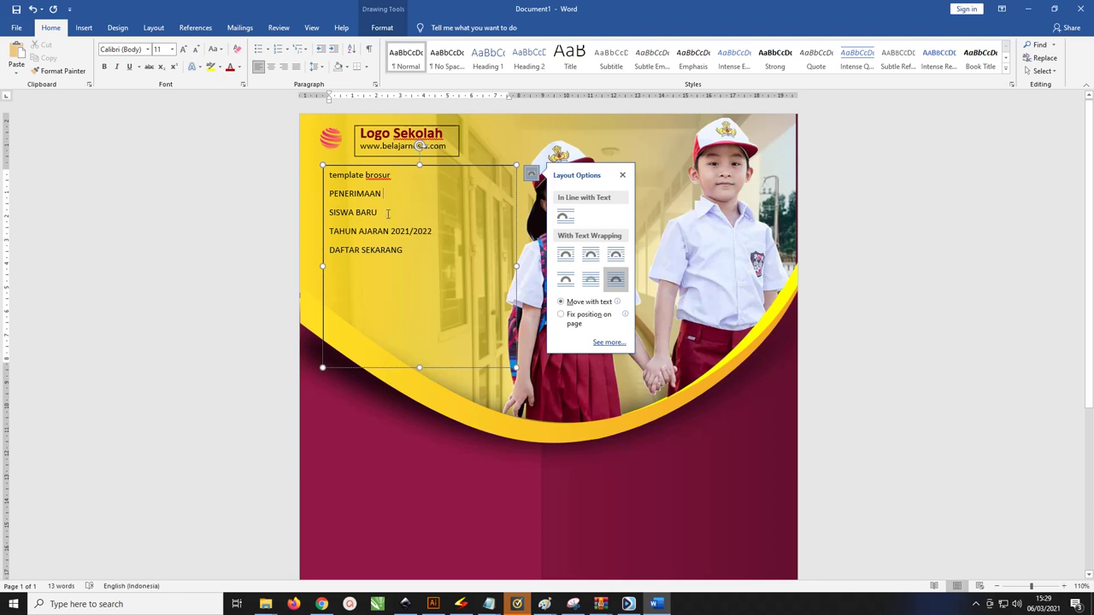
Remove the space after the PENERIMAAN through TAHUN AJARAN 2021/2022 paragraphs
left_click_drag(387, 214, 330, 191)
mouse_move(434, 232)
left_mouse_down()
mouse_move(331, 202)
mouse_move(330, 193)
left_mouse_up()
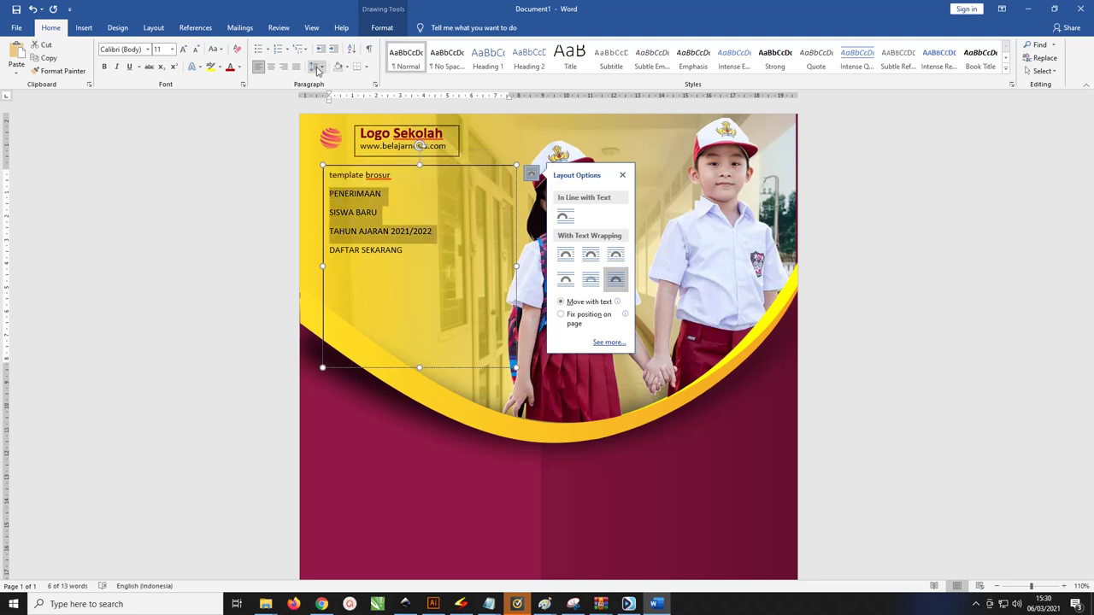
left_click(316, 70)
left_click(391, 263)
left_click(315, 66)
left_click(363, 192)
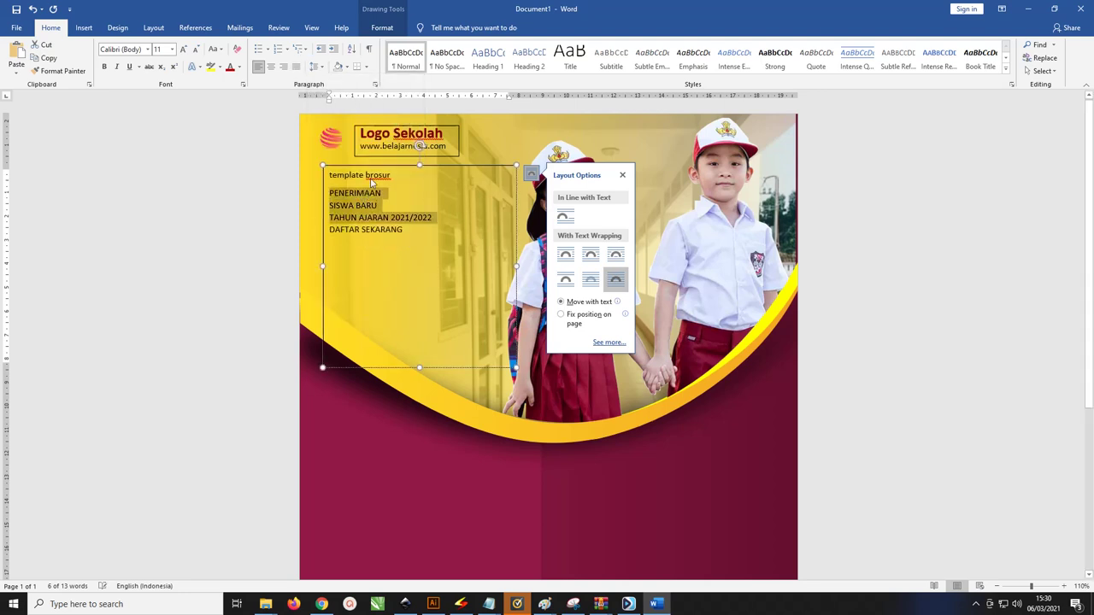
left_click(316, 67)
left_click(331, 89)
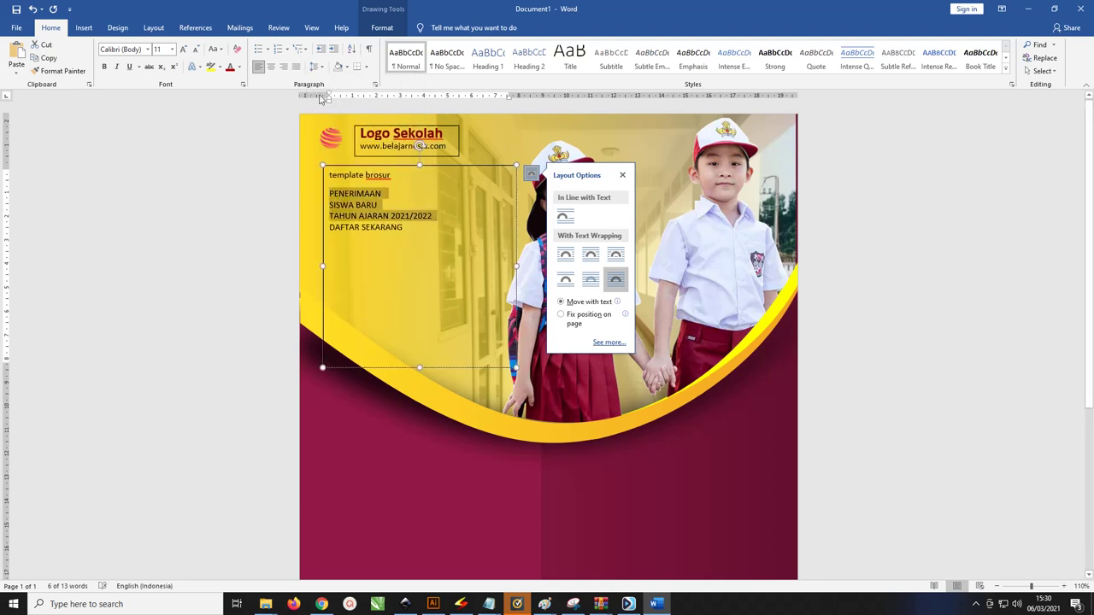
left_click_drag(386, 204, 310, 191)
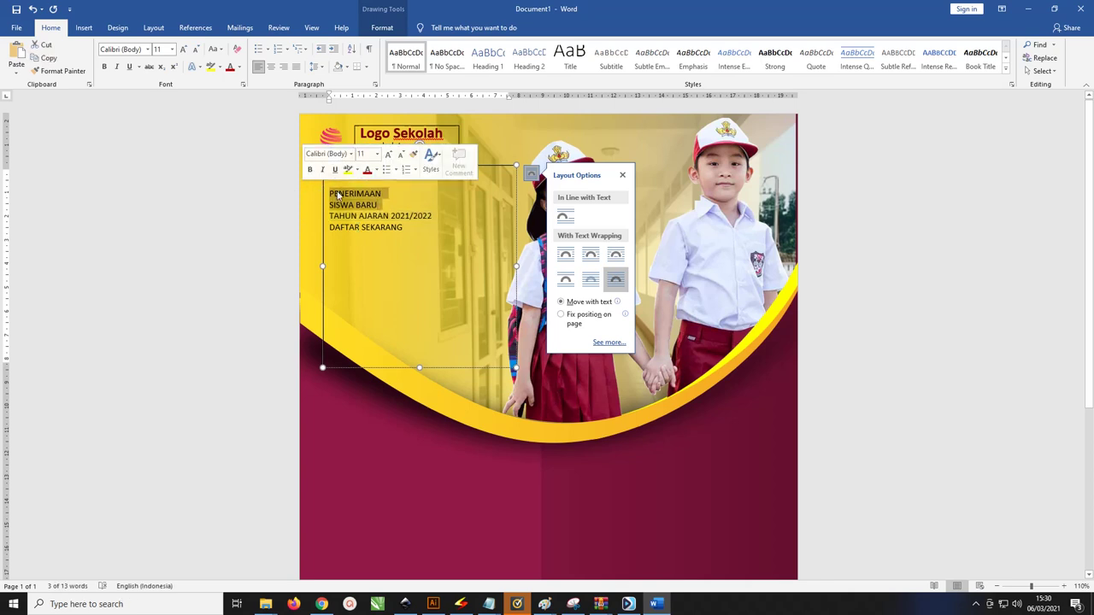
Select all the text in the title box and make it bold
left_click(358, 205)
key("ctrl+a")
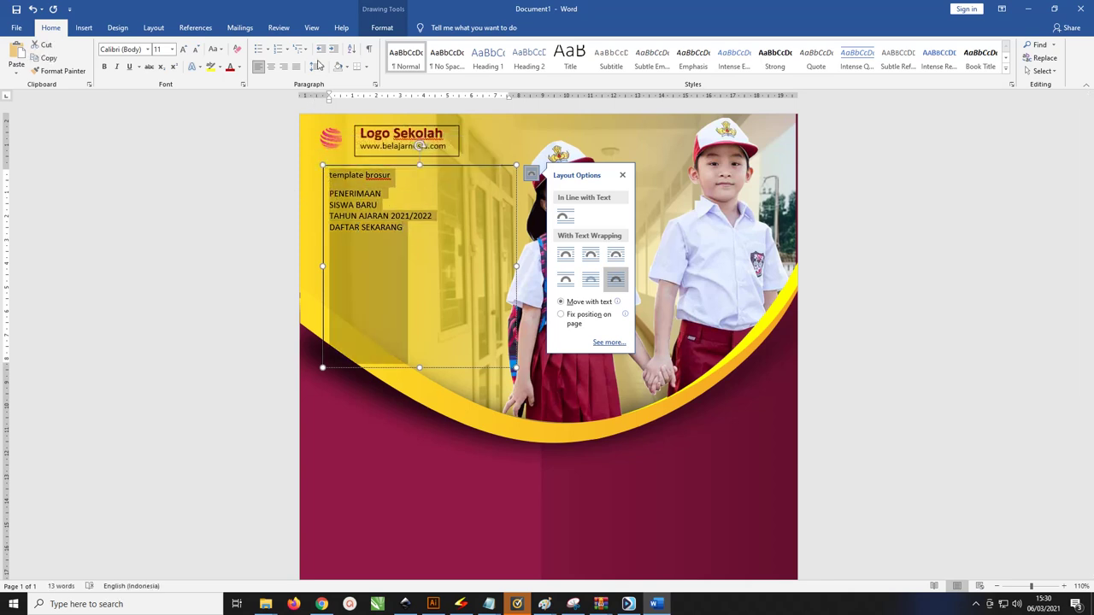
left_click(319, 68)
left_click(325, 89)
left_click(420, 223)
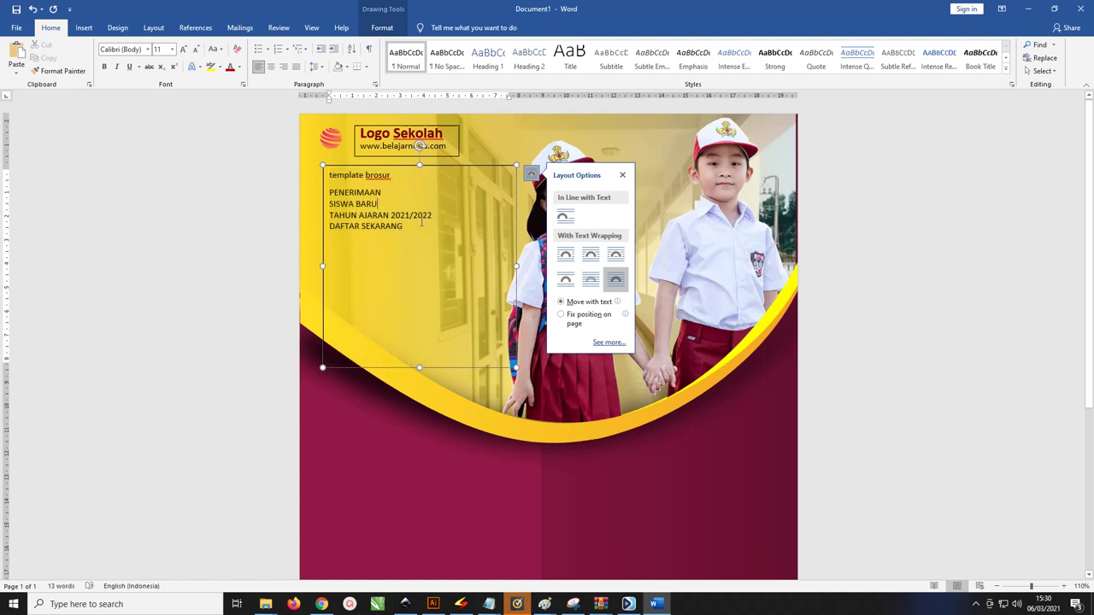
key("ctrl+a")
key("ctrl+b")
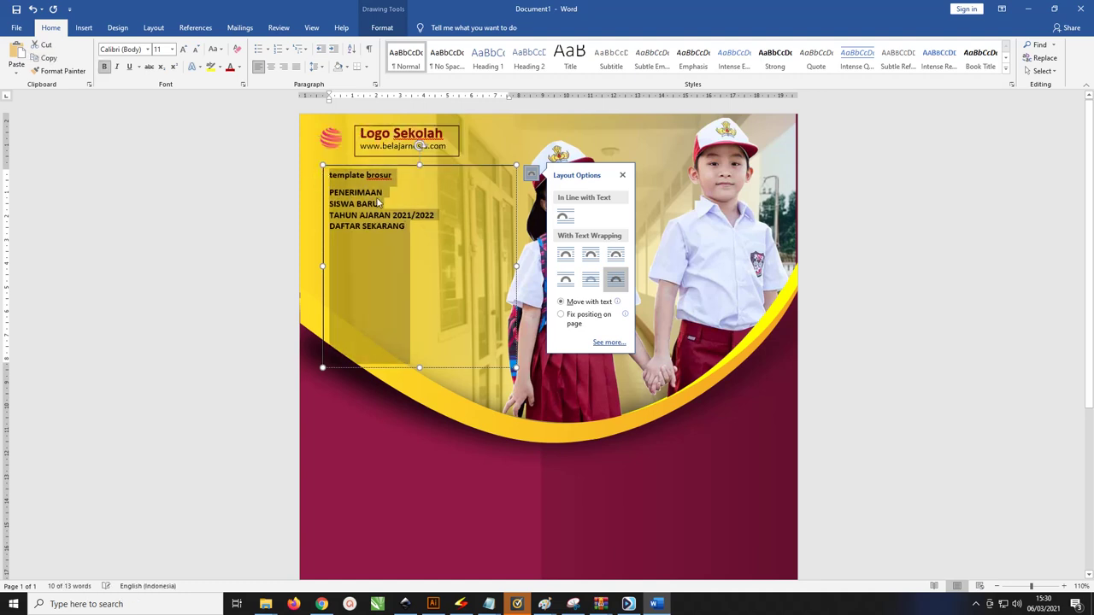
Change the 'template brosur' line to uppercase TEMPLATE BROSUR
left_click(387, 203)
left_click_drag(395, 174, 328, 174)
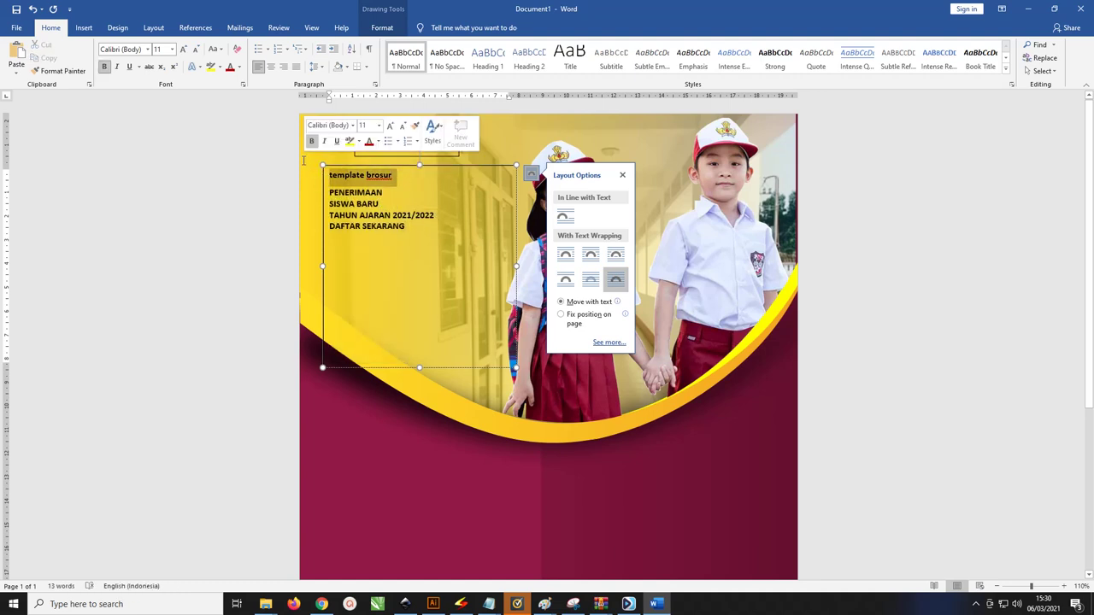
key("shift+F3")
key("shift+F3")
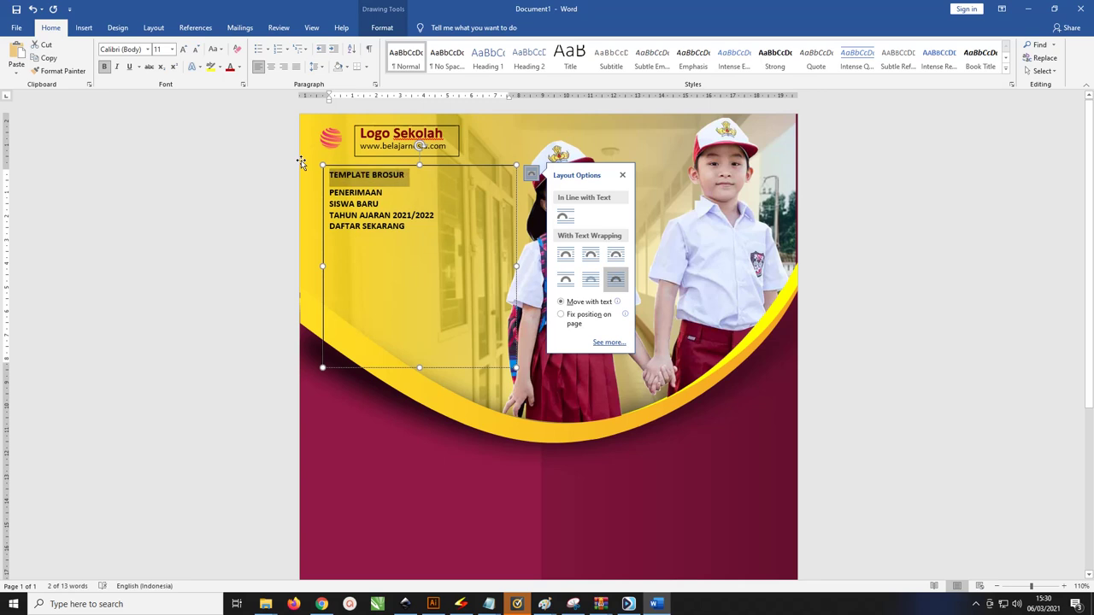
Enlarge the PENERIMAAN SISWA BARU headline to 29 pt and set it in Fredoka One
left_click_drag(390, 204, 330, 193)
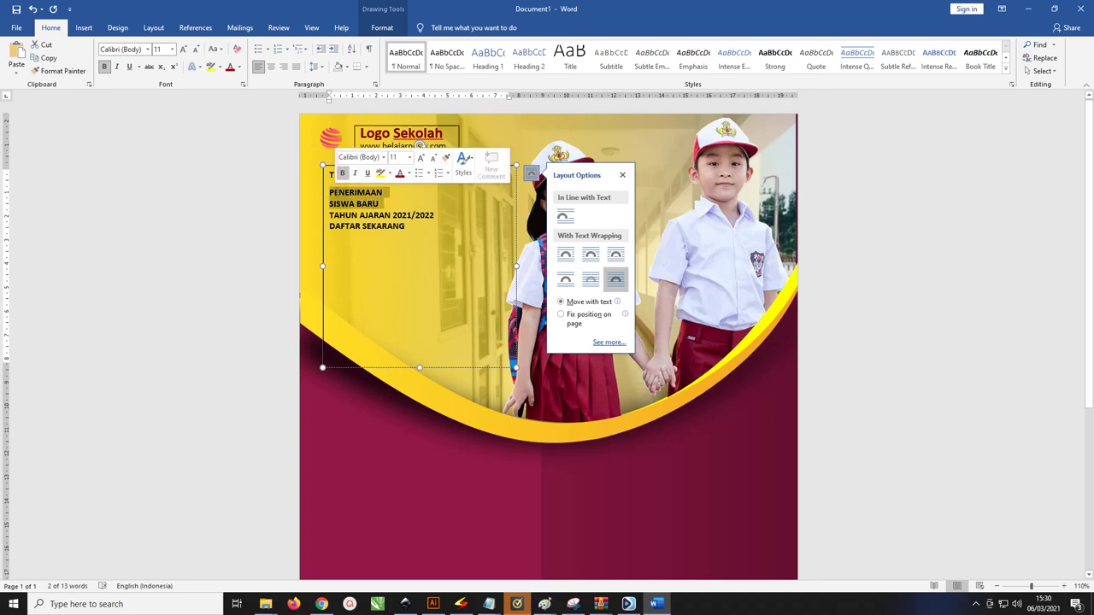
key("ctrl+bracketright")
key("ctrl+bracketright")
key("ctrl+bracketright")
key("ctrl+bracketright")
key("ctrl+bracketright")
key("ctrl+bracketright")
key("ctrl+bracketright")
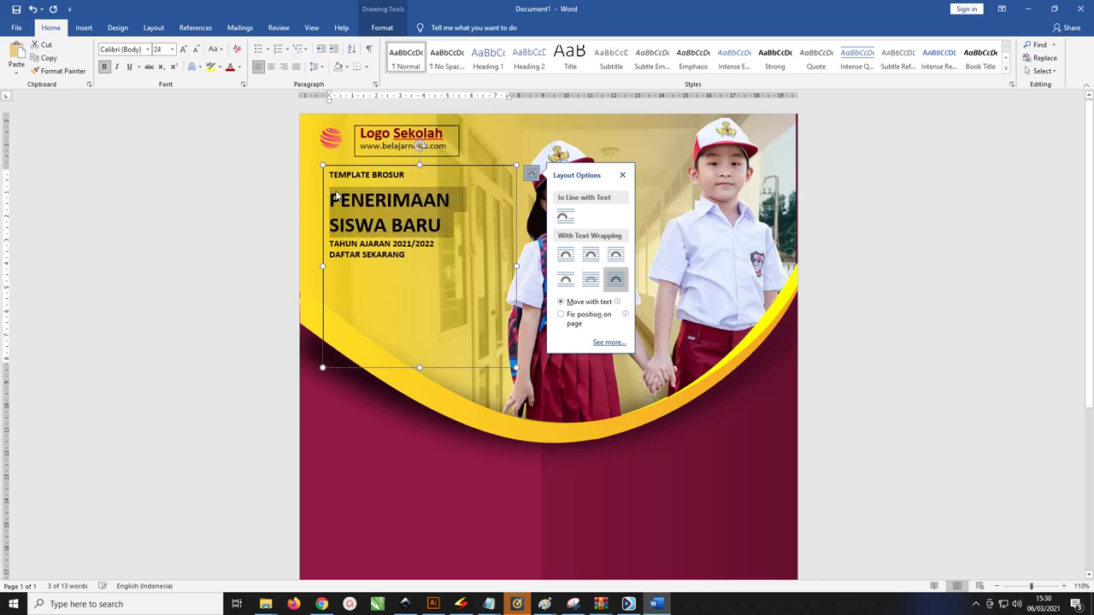
key("ctrl+bracketright")
key("ctrl+bracketright")
key("ctrl+bracketright")
key("ctrl+bracketright")
key("ctrl+bracketright")
key("ctrl+bracketright")
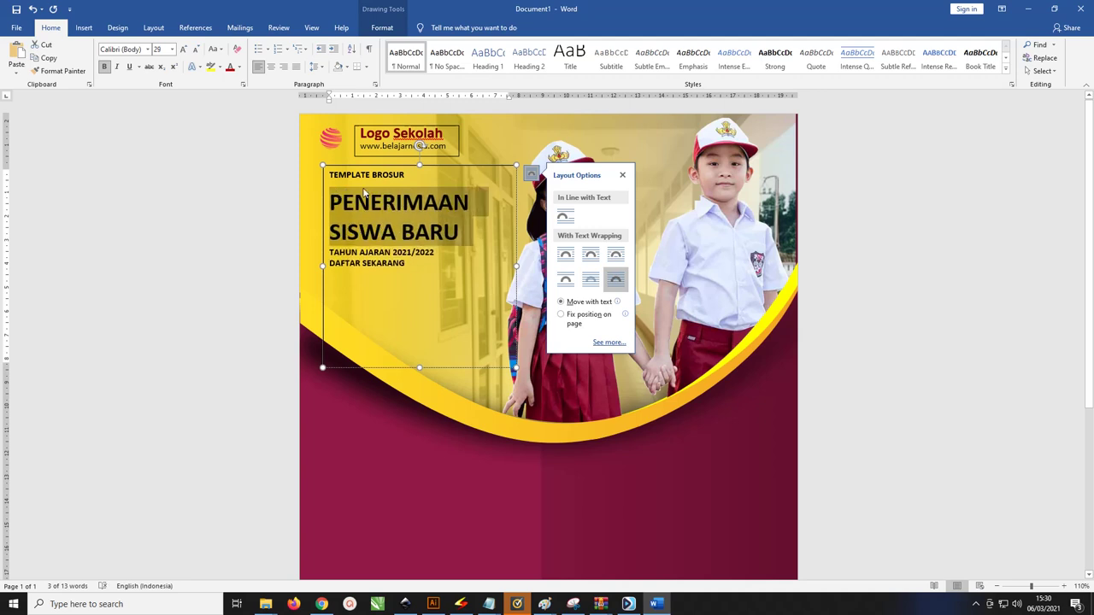
left_click_drag(329, 174, 408, 175)
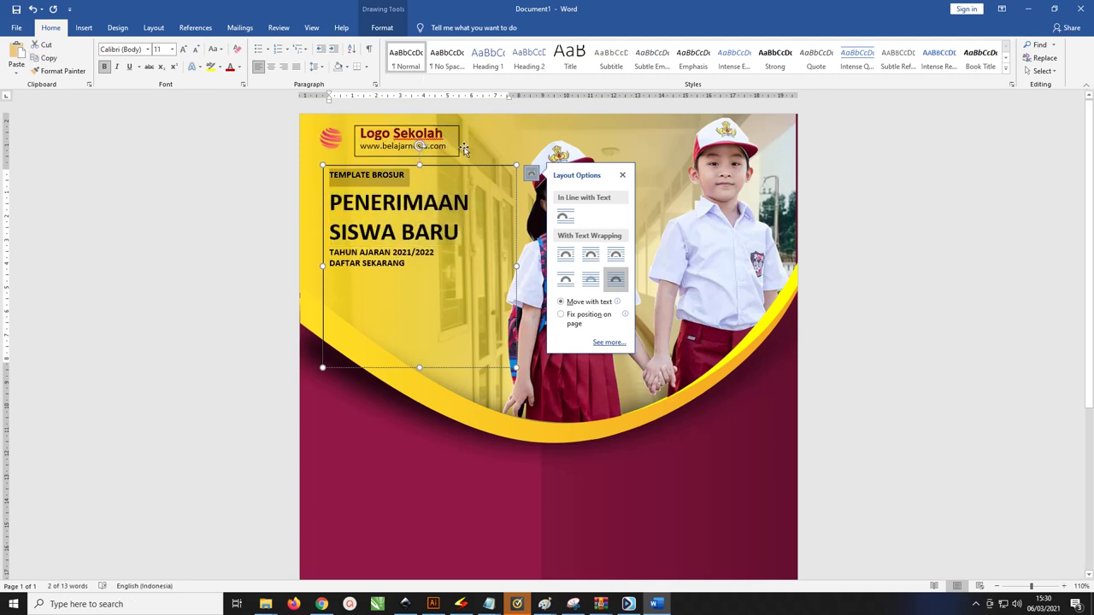
left_click_drag(478, 241, 329, 195)
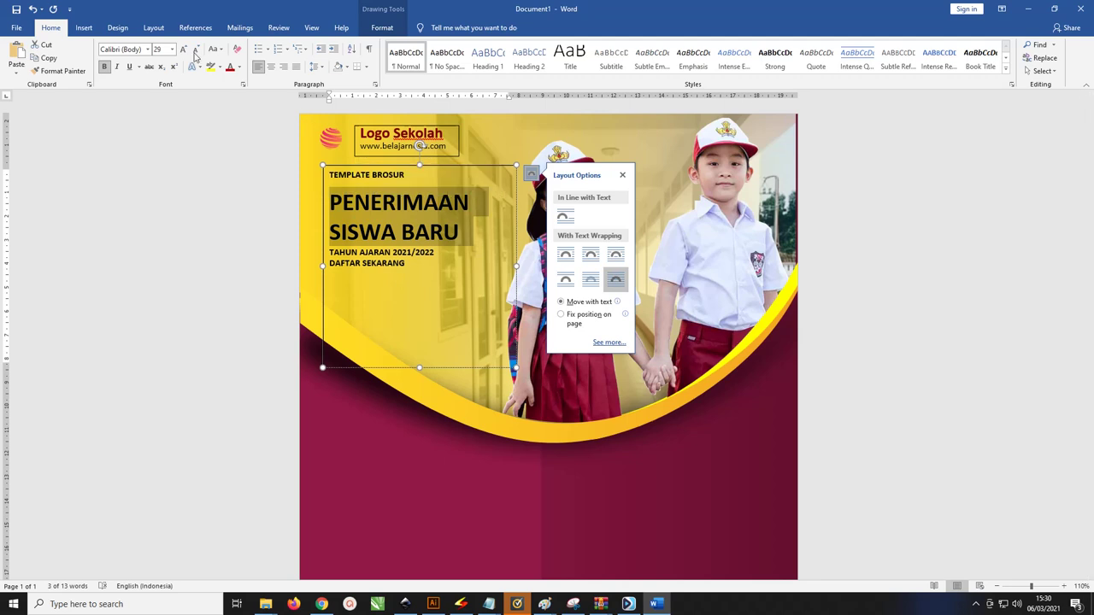
left_click(120, 49)
type("fre")
type(")")
key("Return")
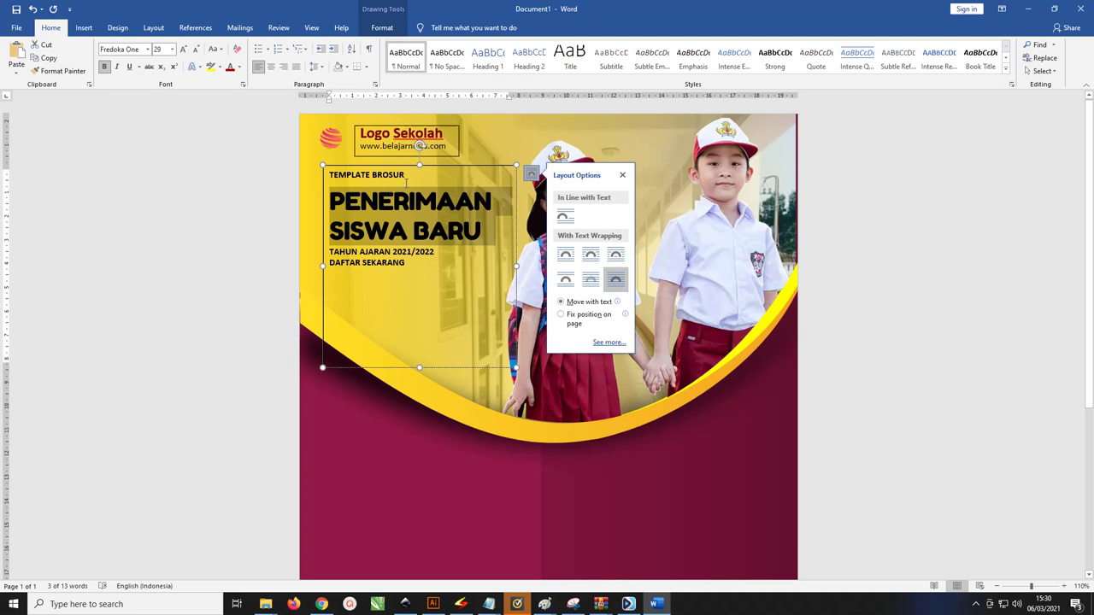
Enlarge the headline to 30 pt and colour it dark red
key("ctrl+]")
left_click(239, 67)
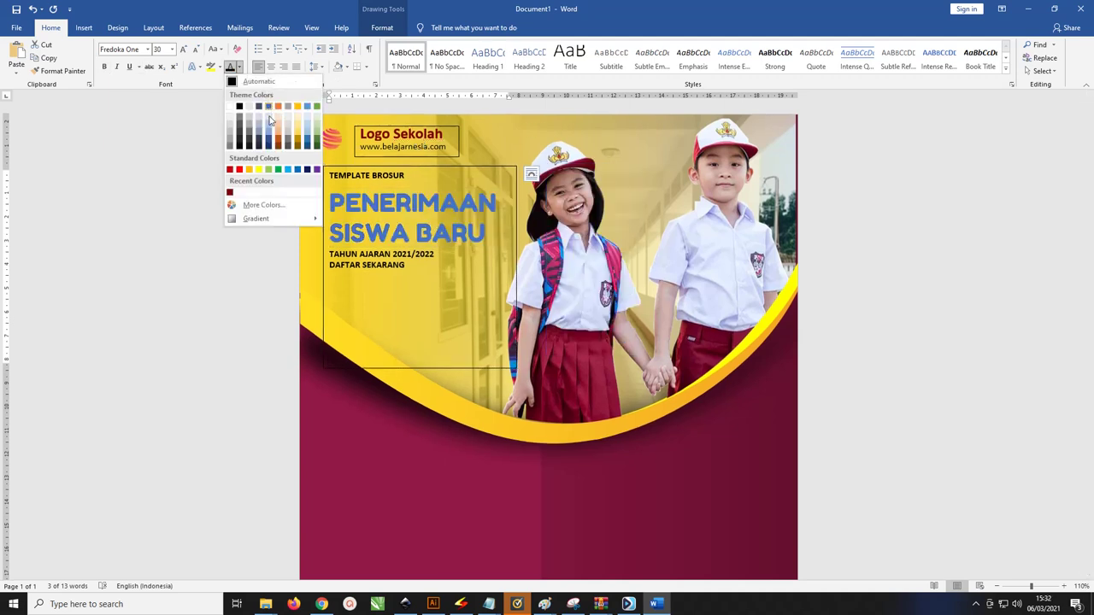
left_click(229, 192)
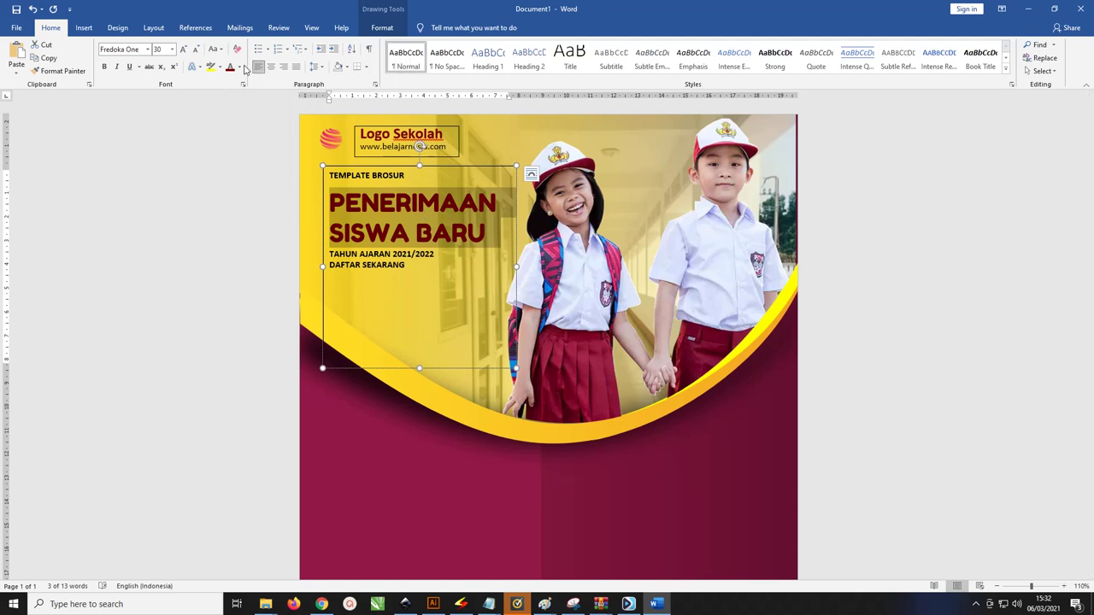
Give the headline a solid white text outline in the Format Shape pane
left_click(239, 68)
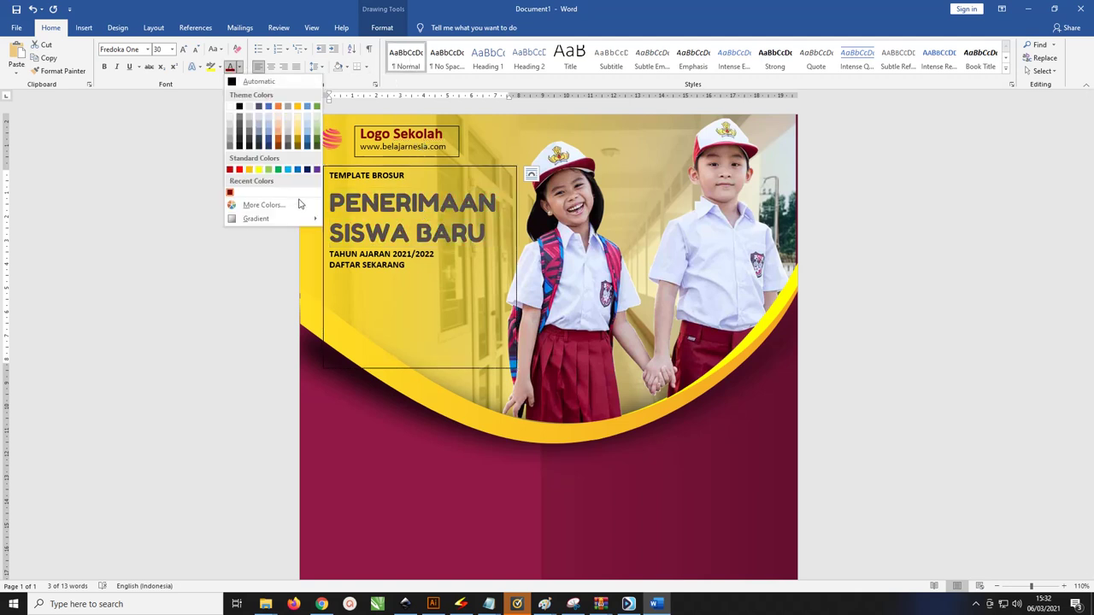
mouse_move(257, 219)
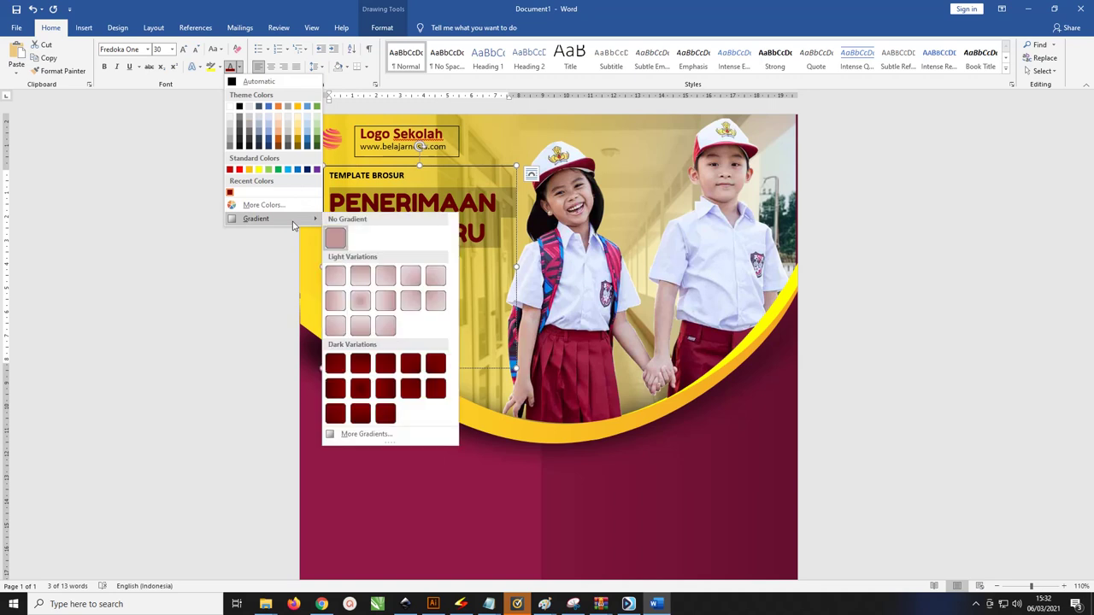
left_click(409, 434)
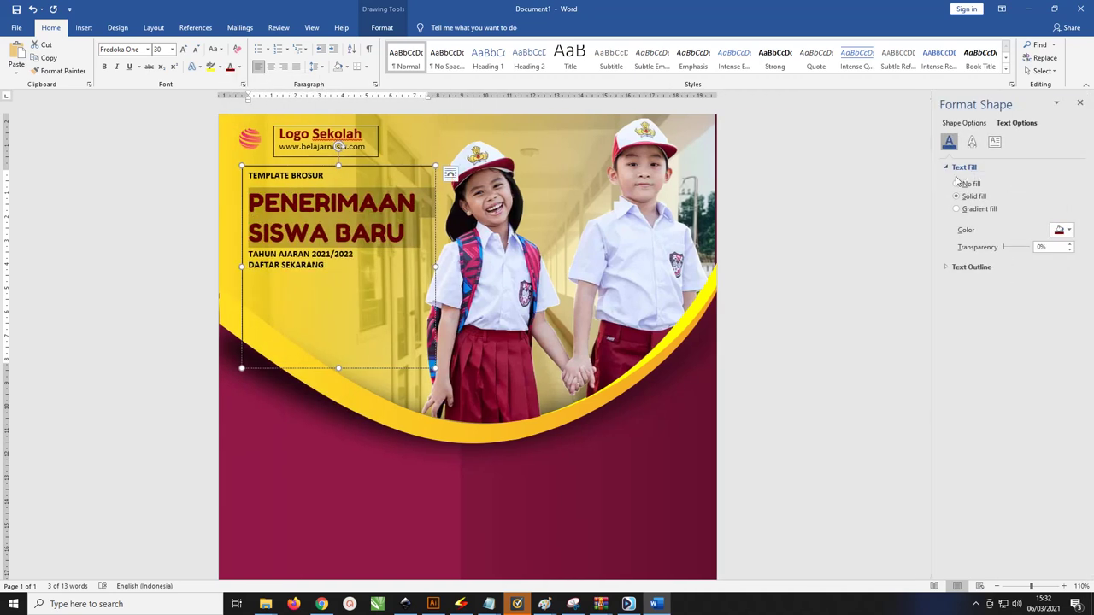
left_click(966, 269)
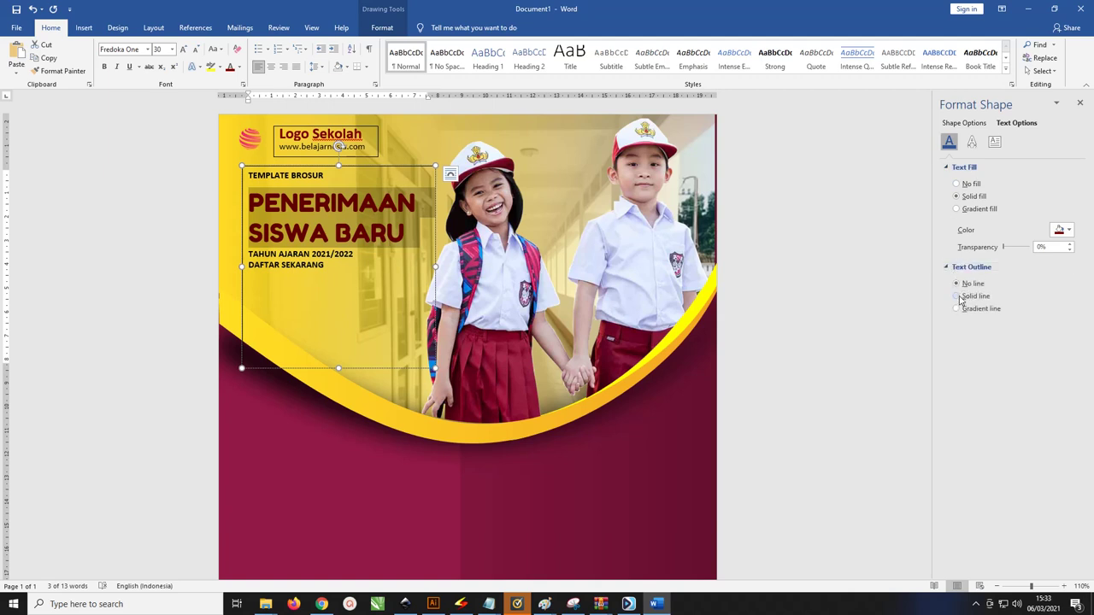
left_click(957, 297)
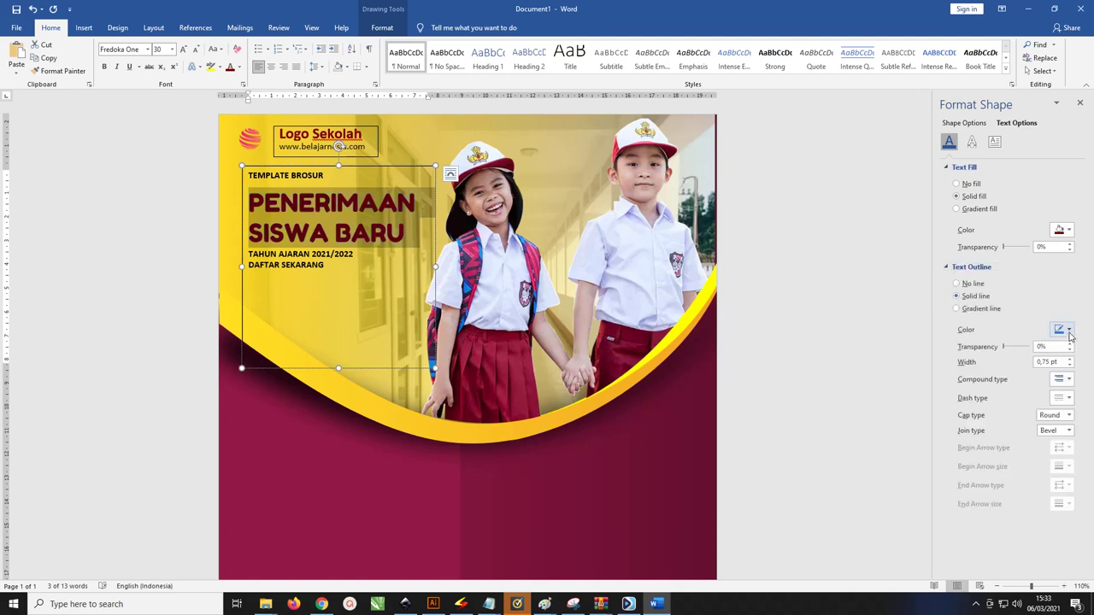
left_click(1068, 330)
left_click(1000, 357)
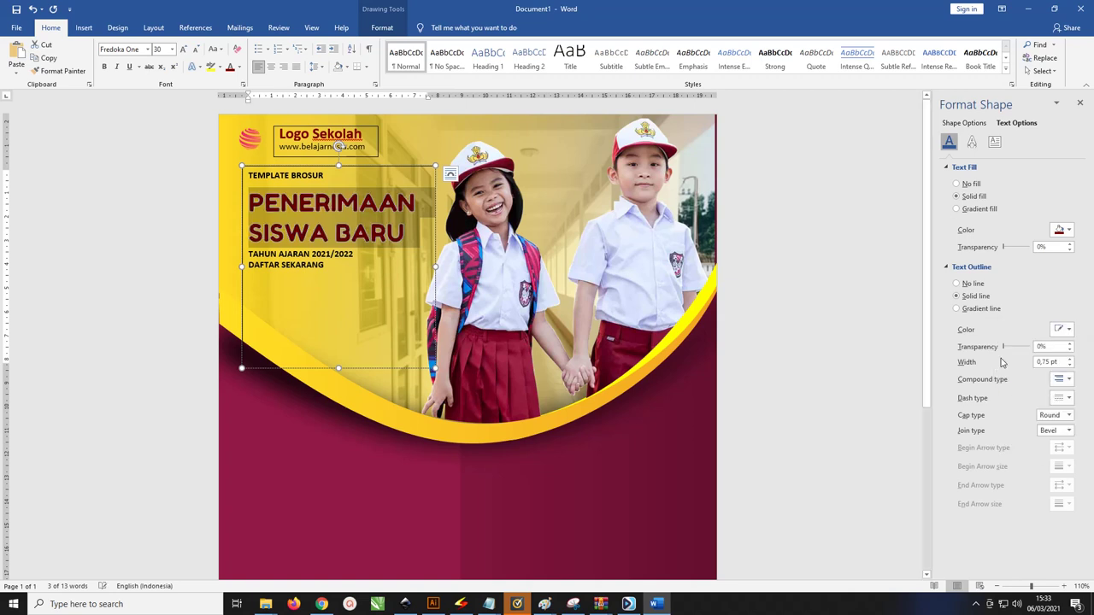
Set the headline's text outline width to 1.75 pt
left_click(1069, 359)
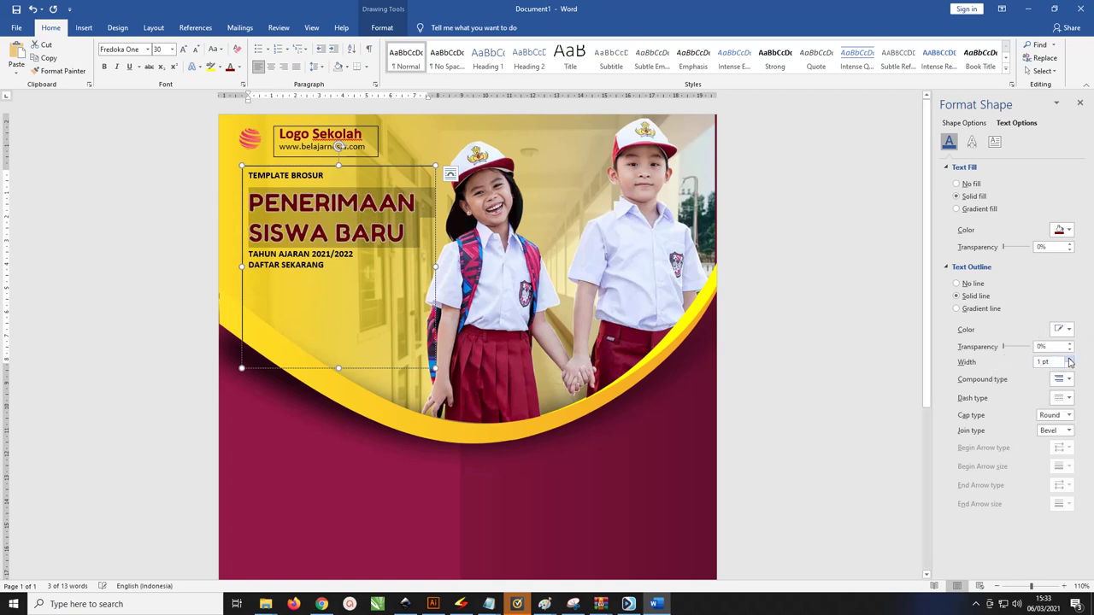
left_click(1069, 359)
left_click(1069, 360)
left_click(1069, 359)
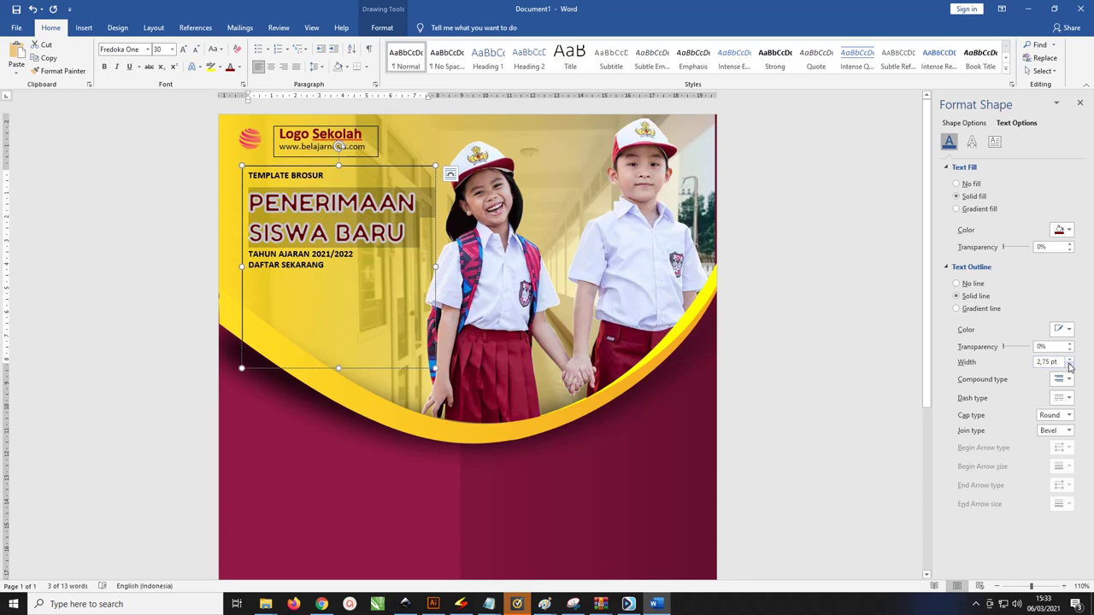
left_click(1069, 366)
left_click(1069, 365)
left_click(1069, 365)
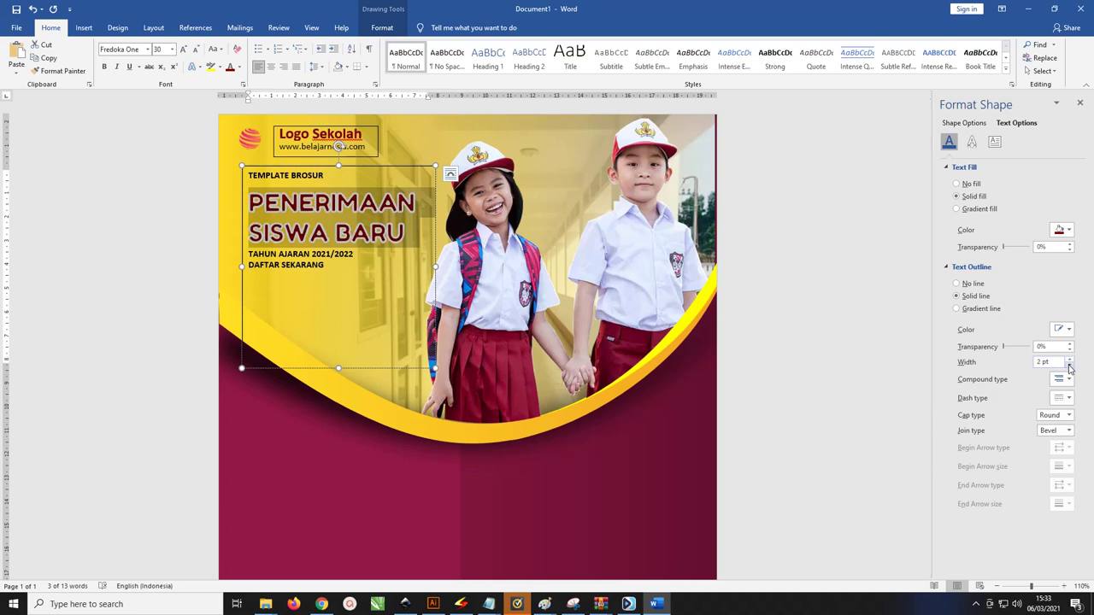
left_click(1069, 366)
left_click(1069, 366)
left_click(1069, 366)
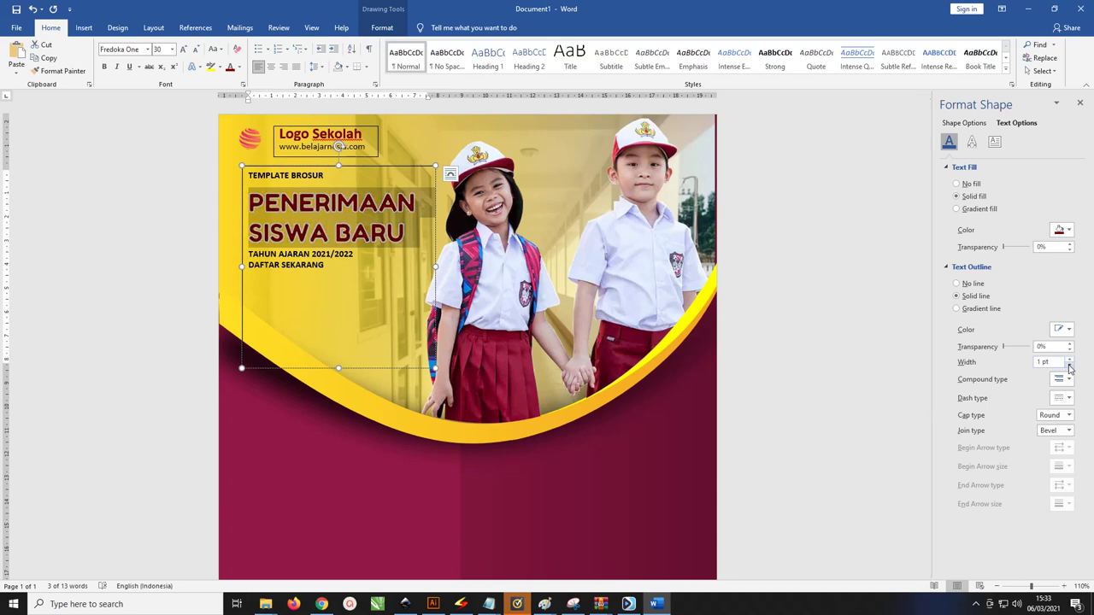
left_click(1069, 360)
left_click(1069, 360)
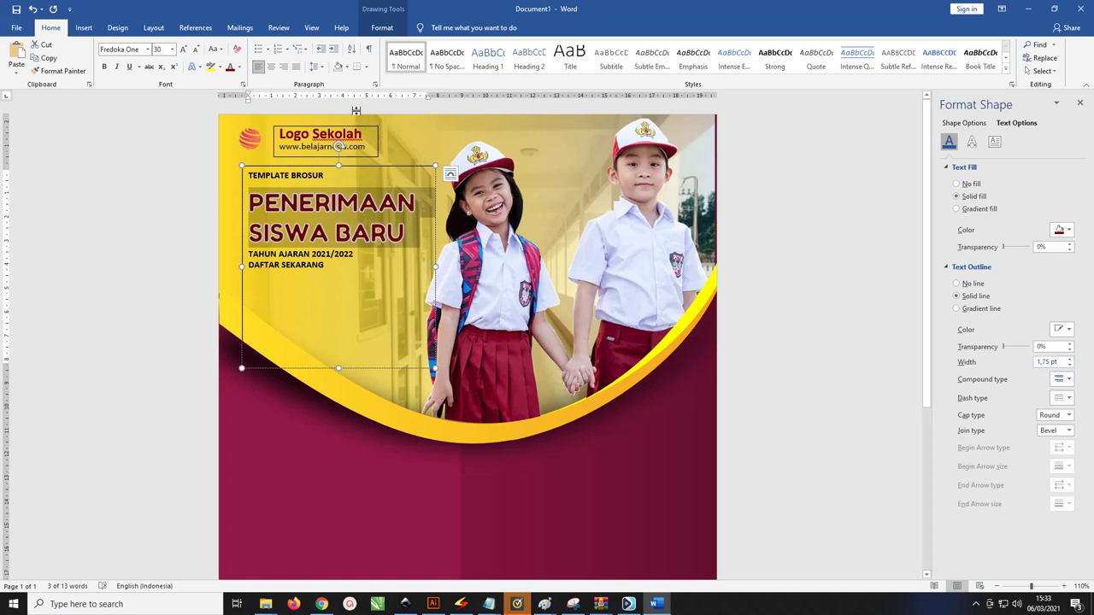
Set the title's line spacing to Exactly 30 pt in the Paragraph dialog
left_click(317, 66)
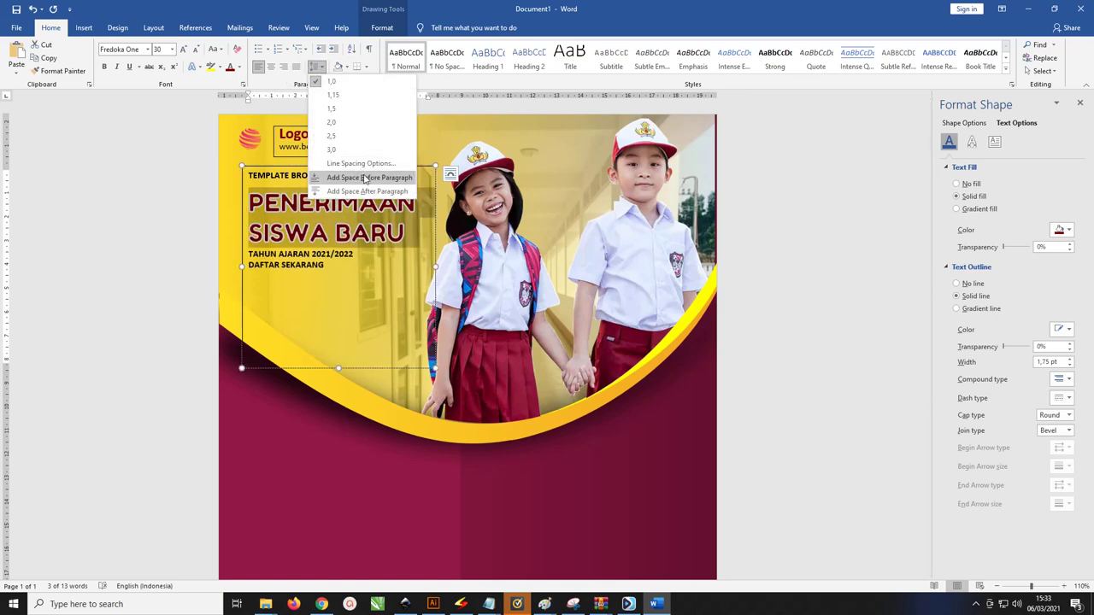
left_click(363, 163)
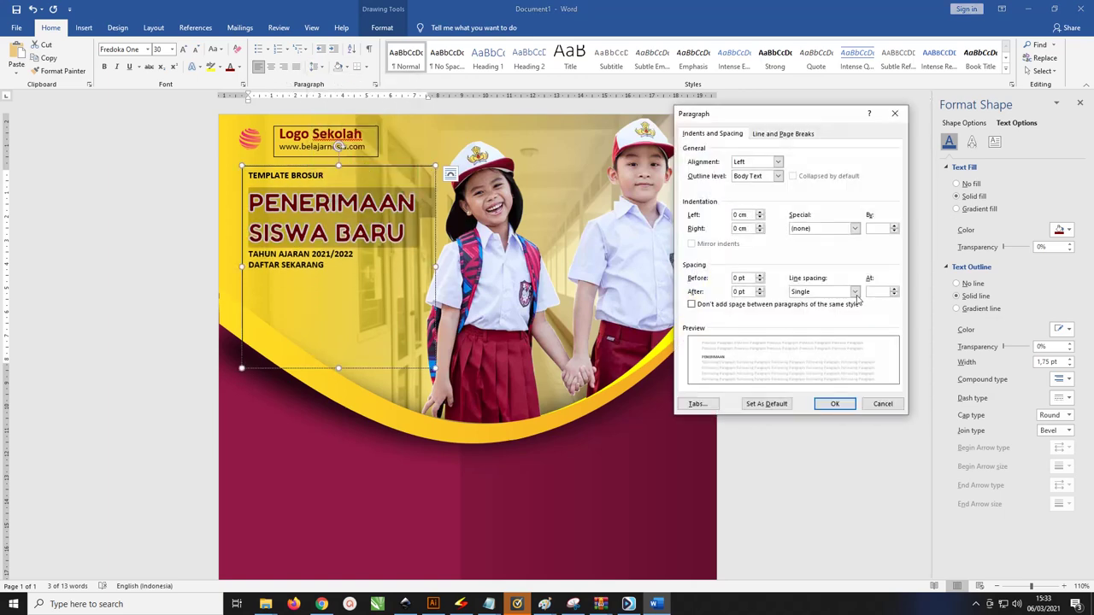
left_click_drag(807, 118, 654, 109)
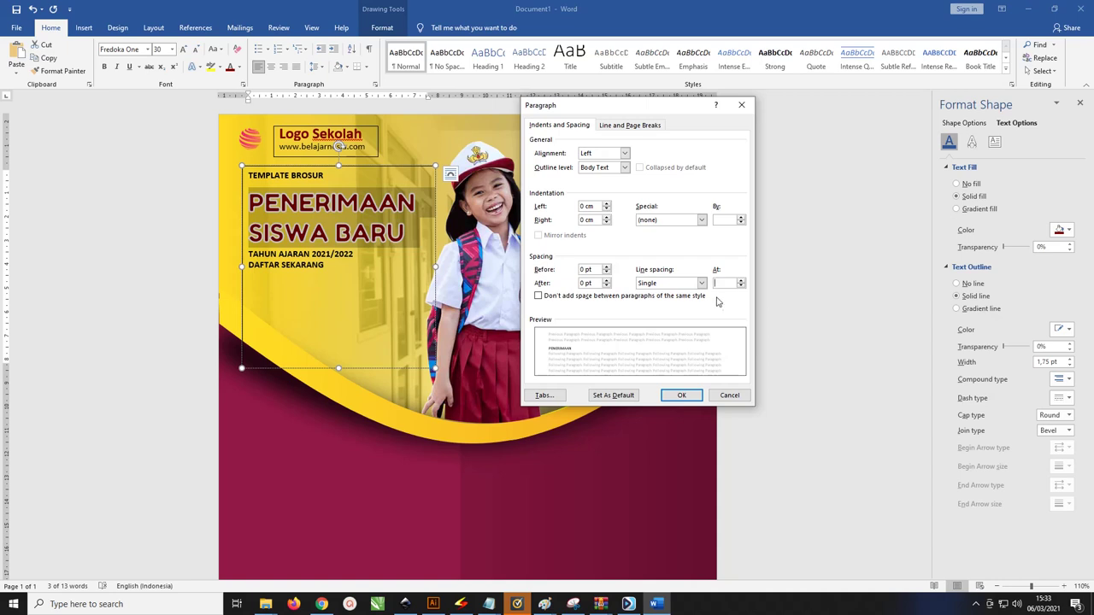
left_click(692, 283)
left_click(684, 323)
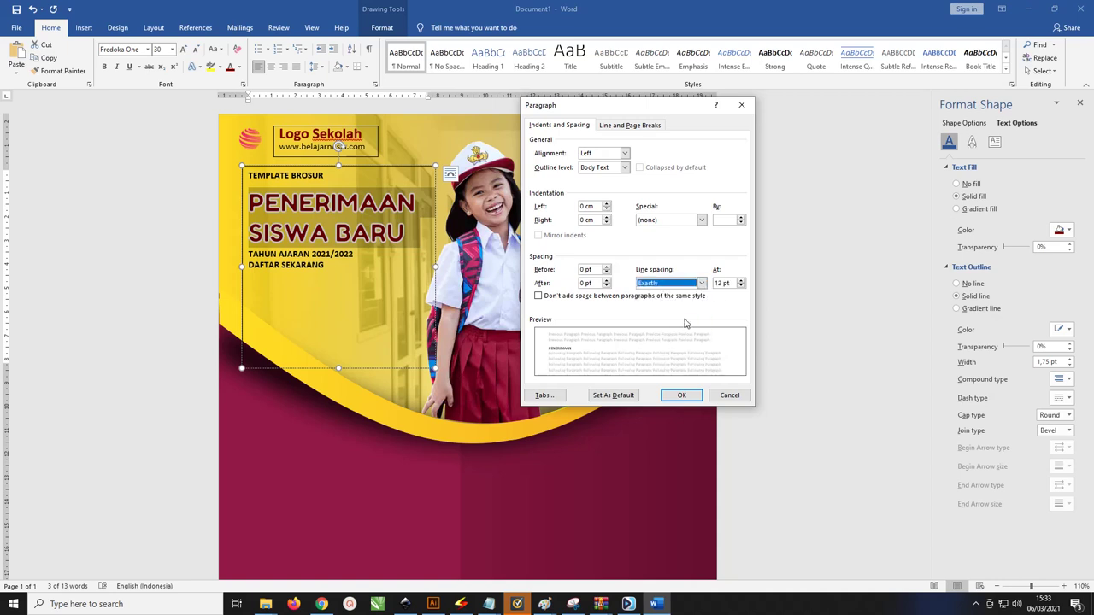
left_click(732, 282)
type("30")
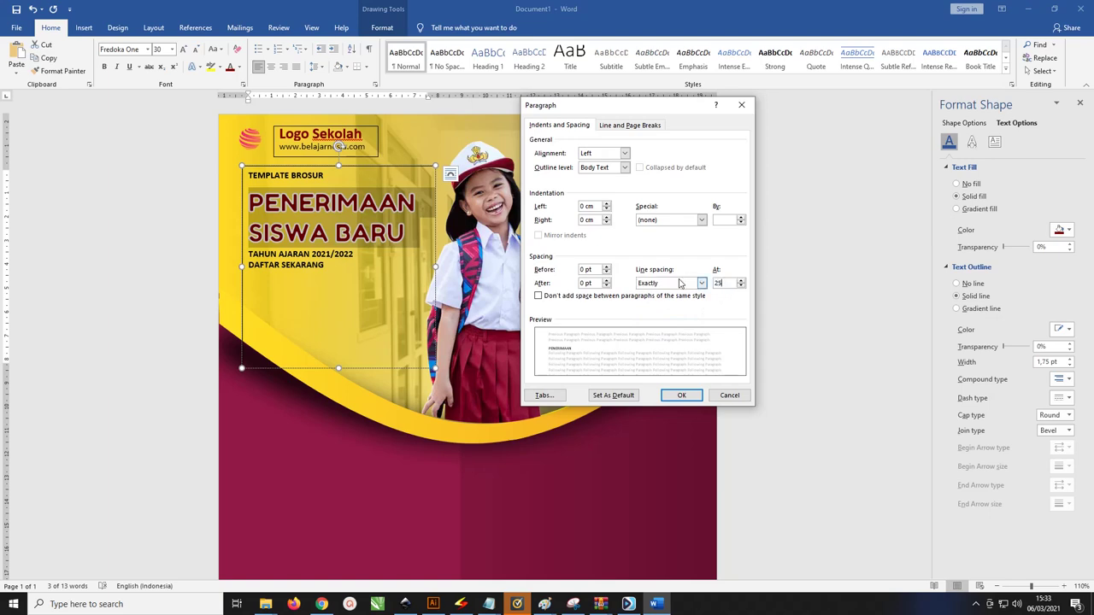
key("Return")
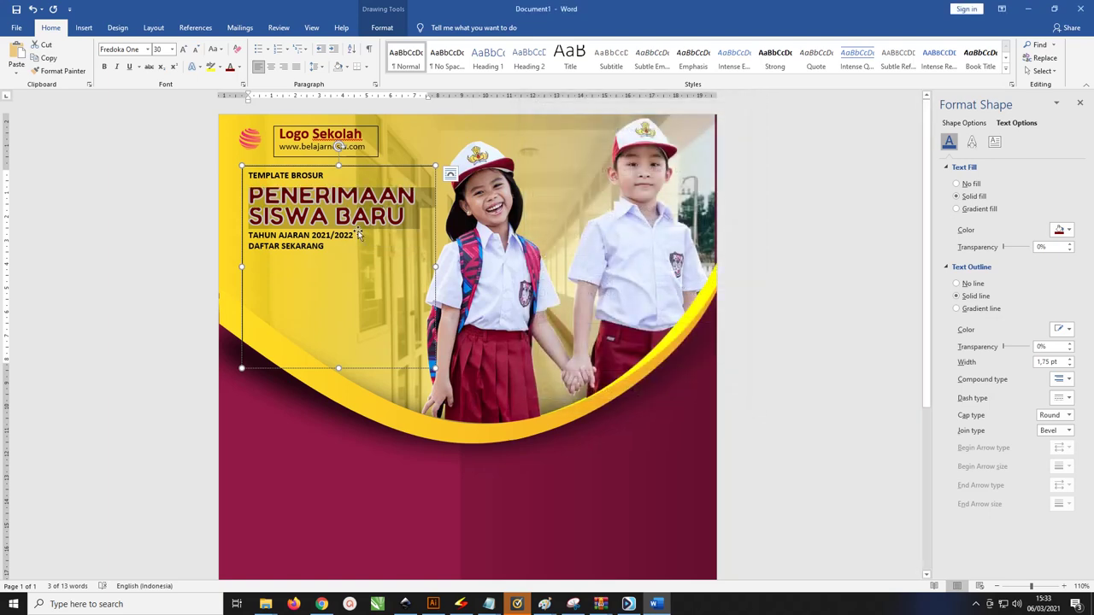
Reduce the title's exact line spacing to 28 pt
left_click(316, 67)
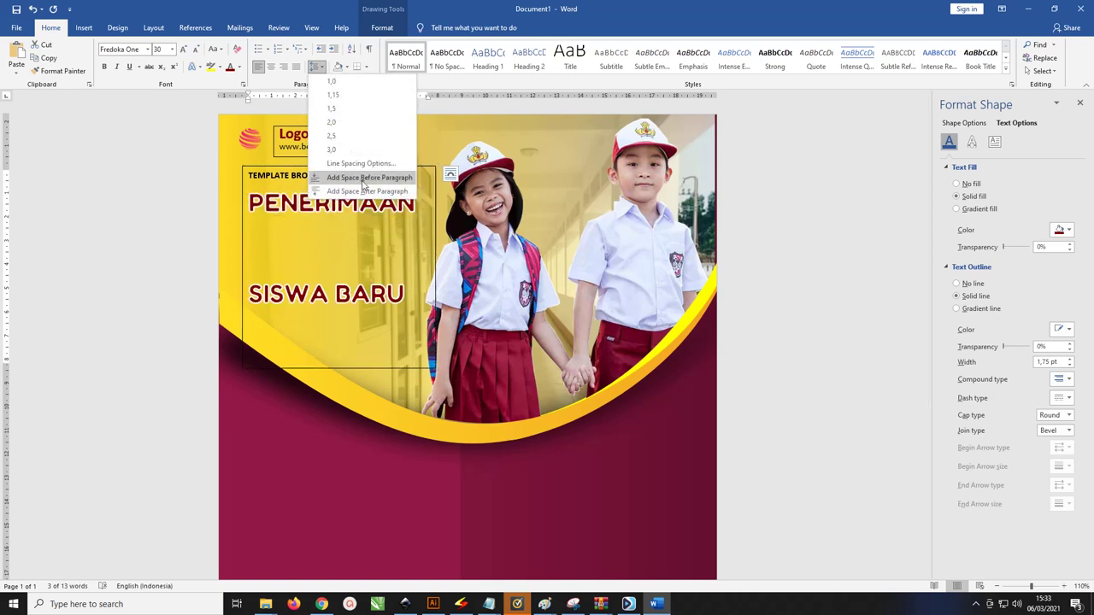
left_click(360, 163)
left_click(731, 283)
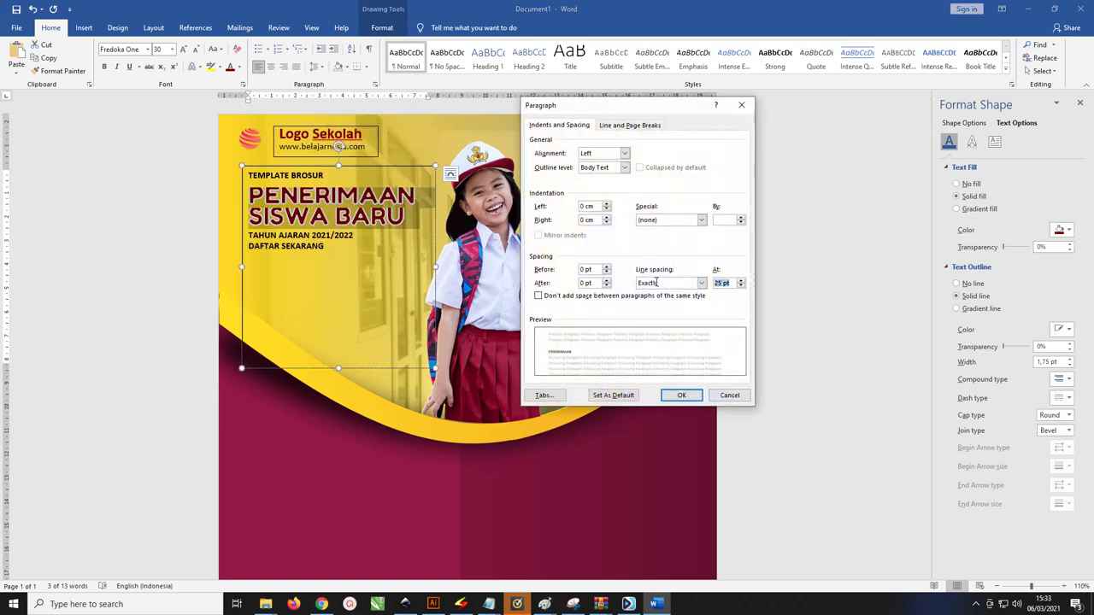
type("28")
left_click(682, 395)
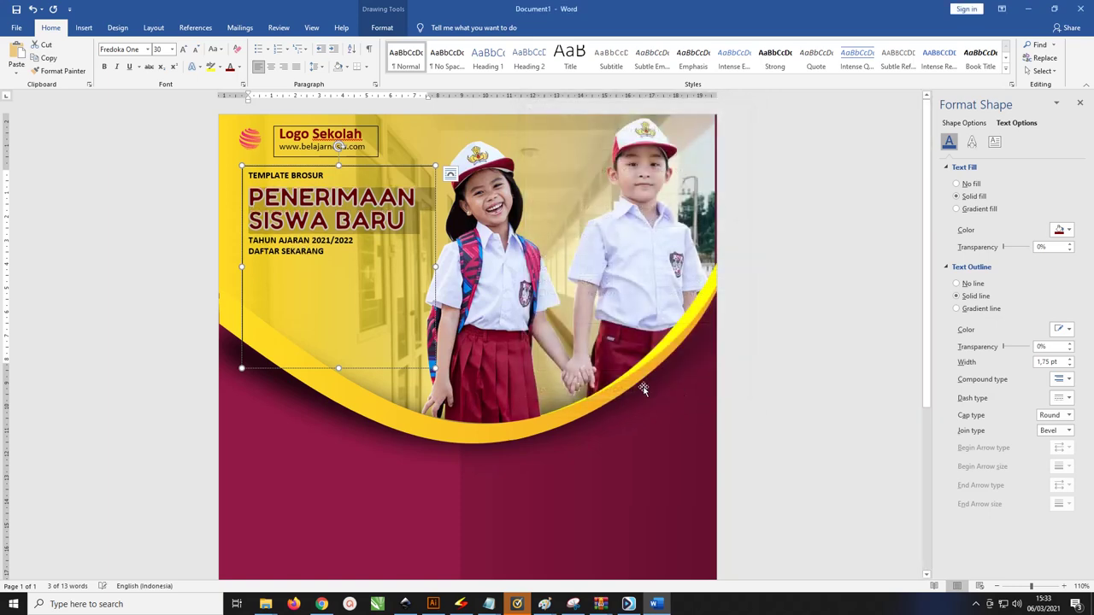
left_click(314, 221)
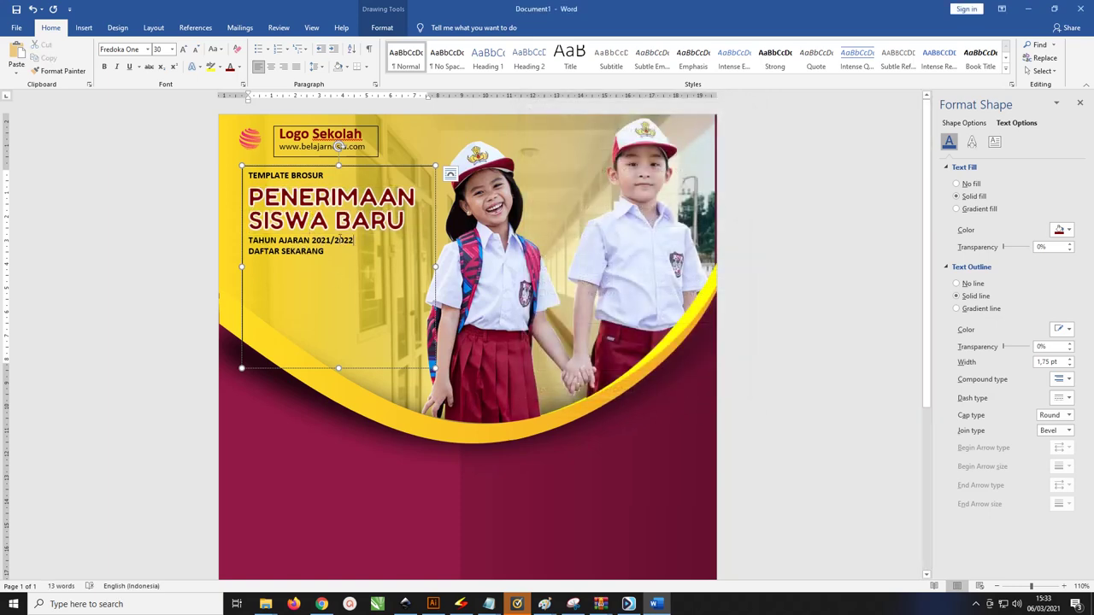
Enlarge the TEMPLATE BROSUR line by two font-size steps
triple_click(340, 240)
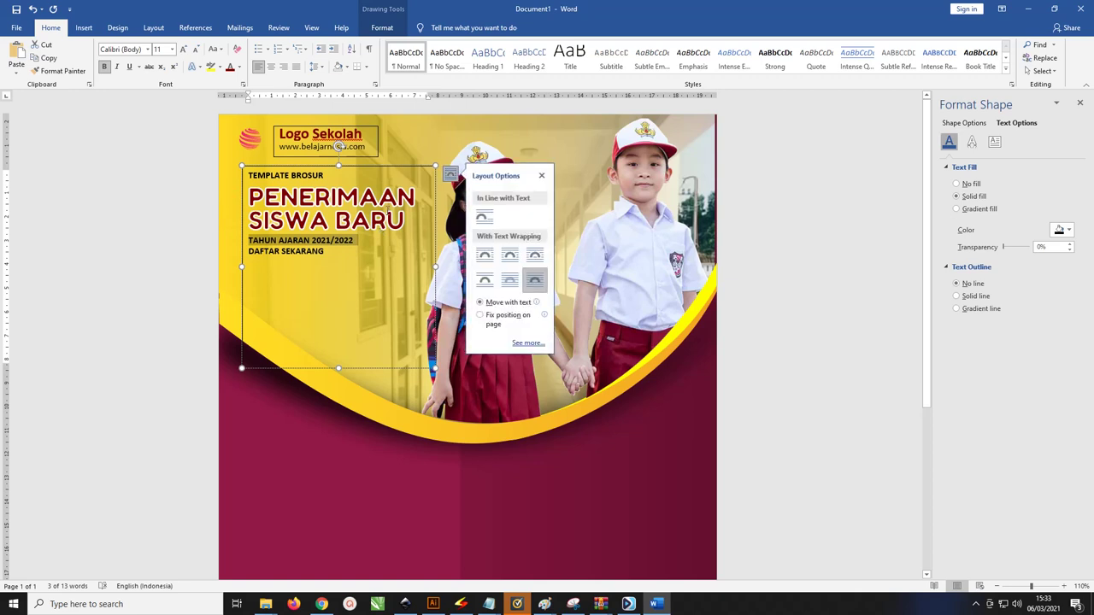
triple_click(290, 175)
key("ctrl+bracketright")
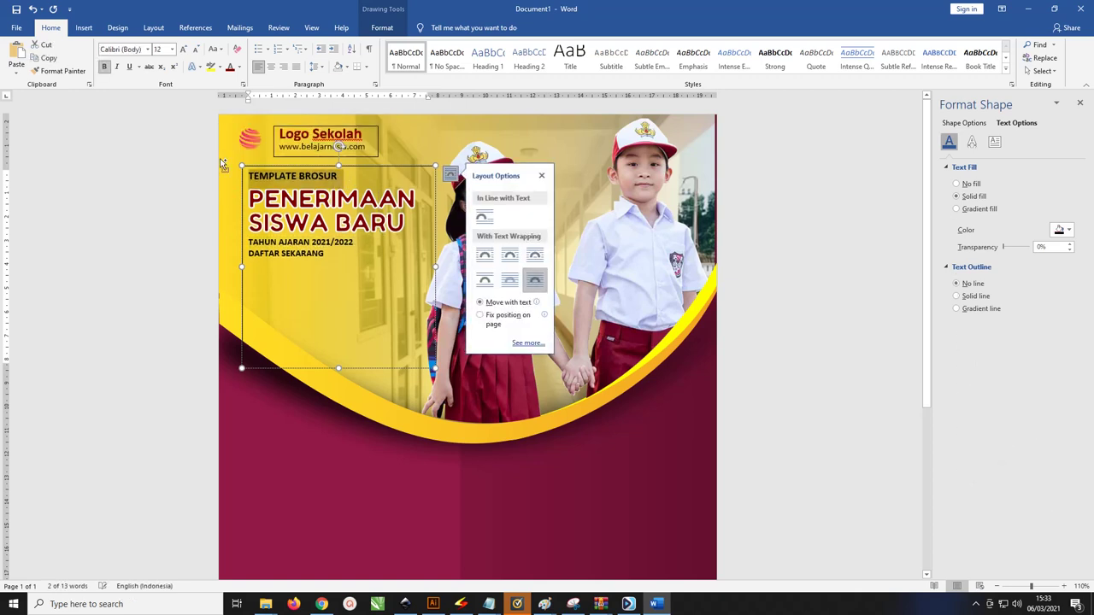
key("ctrl+bracketright")
key("ctrl+bracketright")
key("ctrl+bracketright")
key("ctrl+bracketright")
key("ctrl+bracketright")
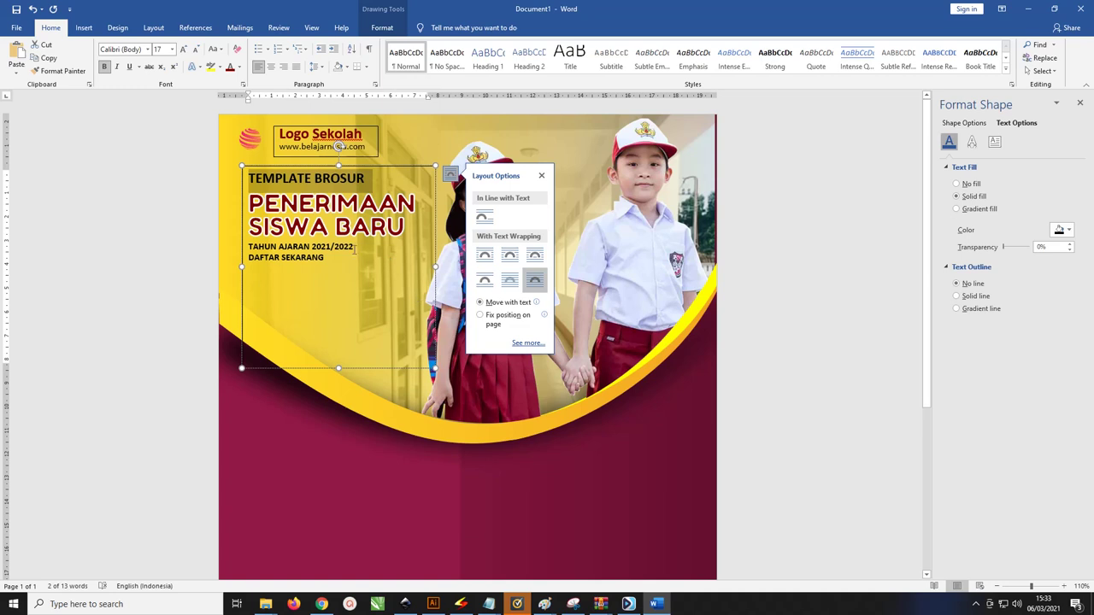
Enlarge TAHUN AJARAN 2021/2022 to 14 pt and add an empty line after it
left_click_drag(354, 248, 203, 253)
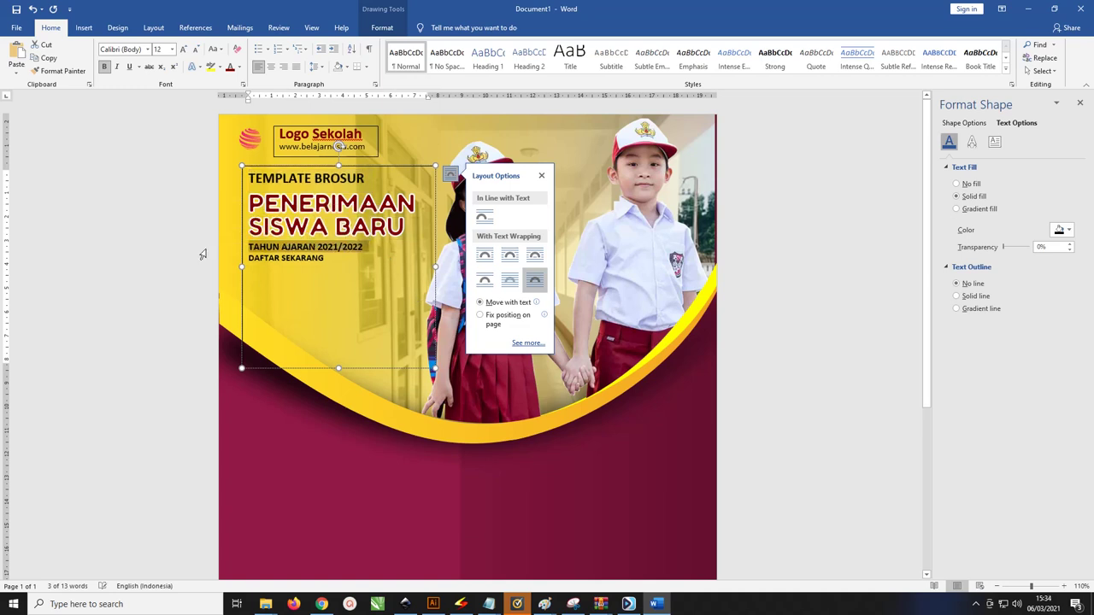
key("ctrl+bracketright")
key("ctrl+bracketright")
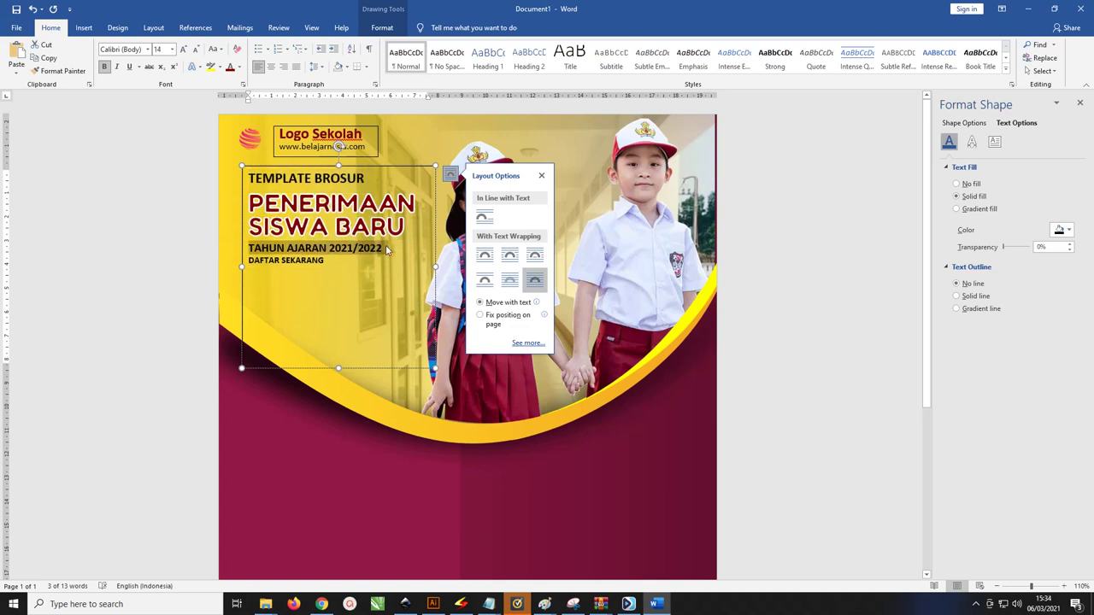
left_click(386, 244)
key("Return")
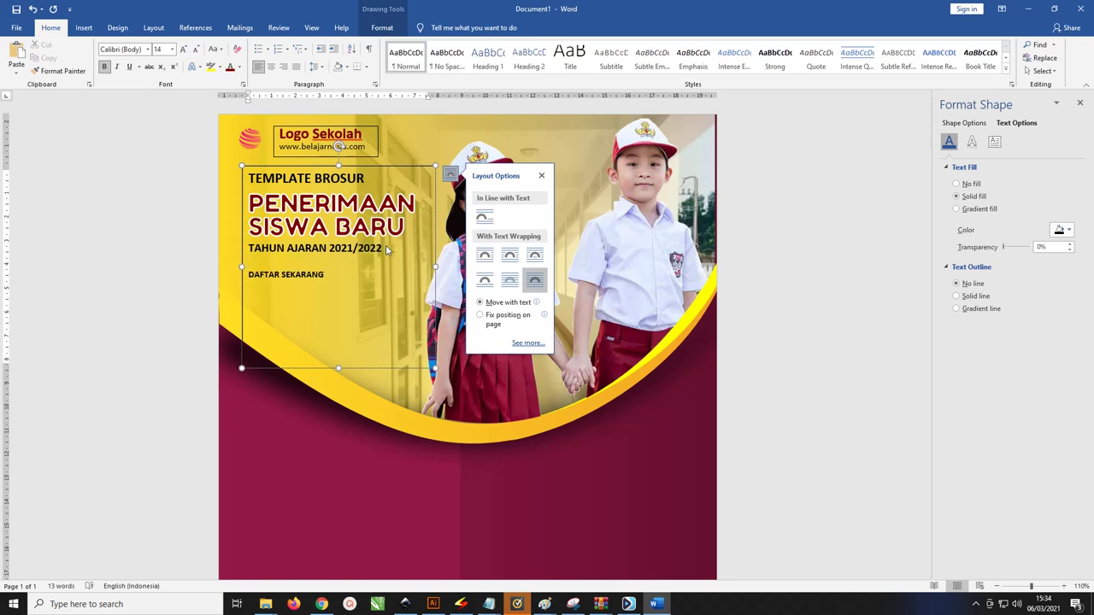
Draw a rounded rectangle over the DAFTAR SEKARANG line below the year
left_click(83, 27)
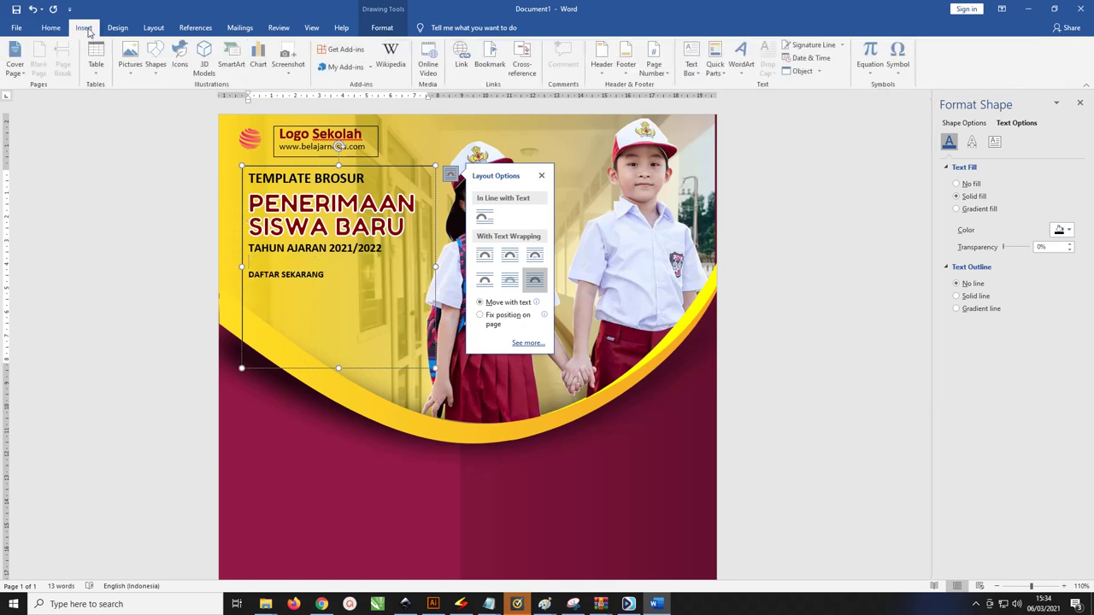
left_click(157, 62)
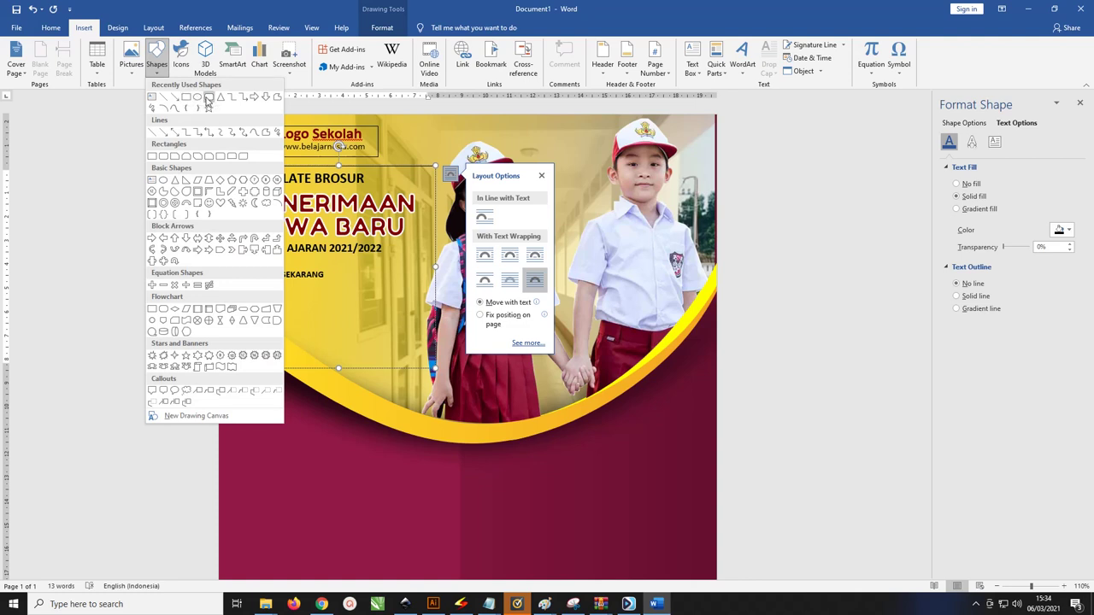
left_click(208, 99)
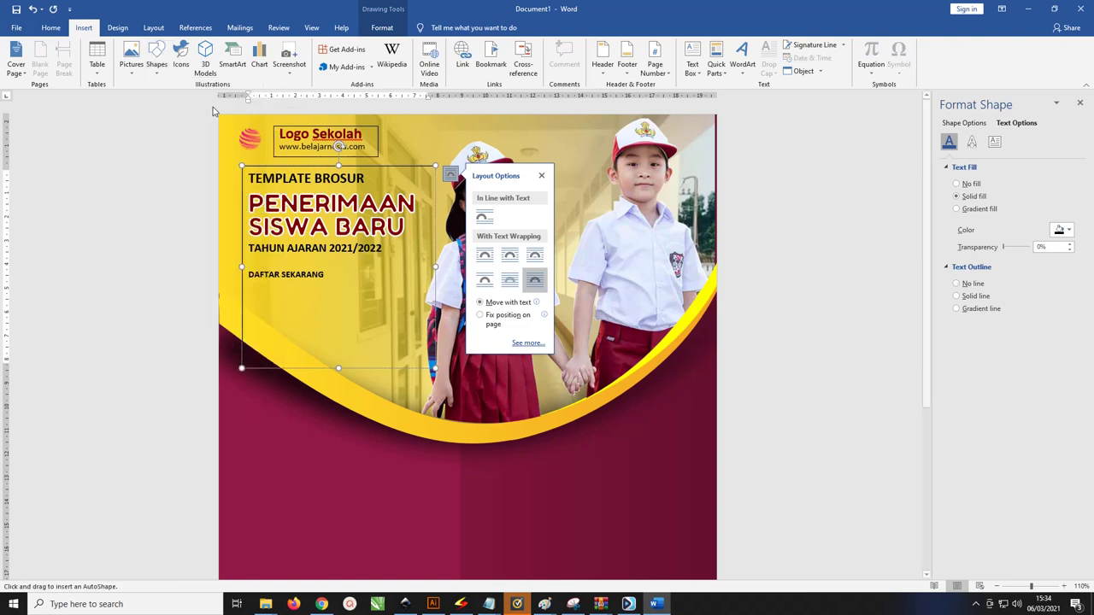
left_click_drag(245, 268, 350, 287)
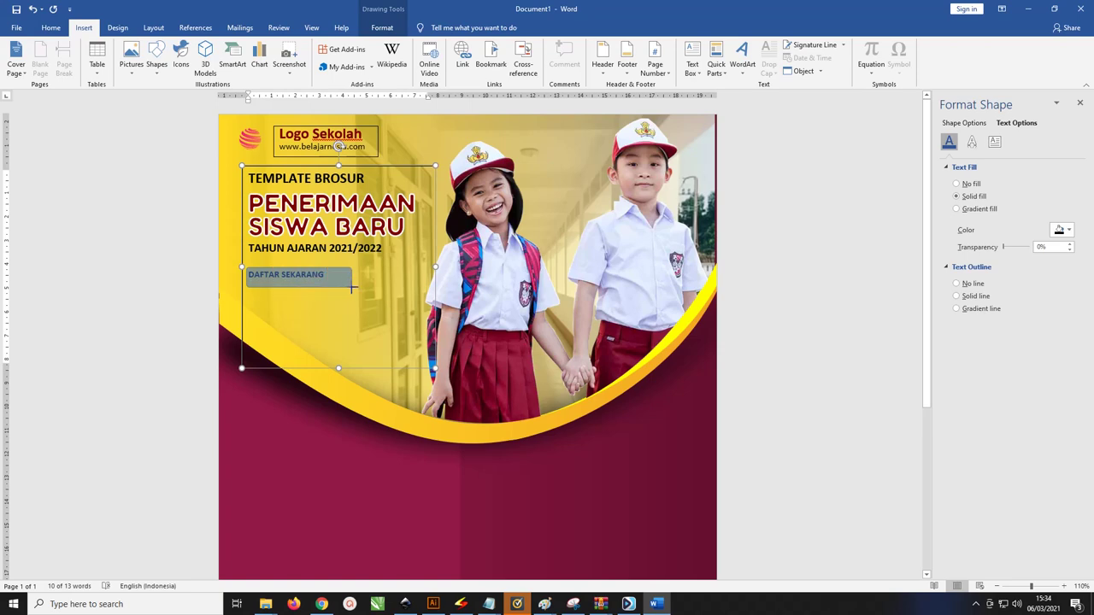
scroll(331, 286, "up", 2, "ctrl")
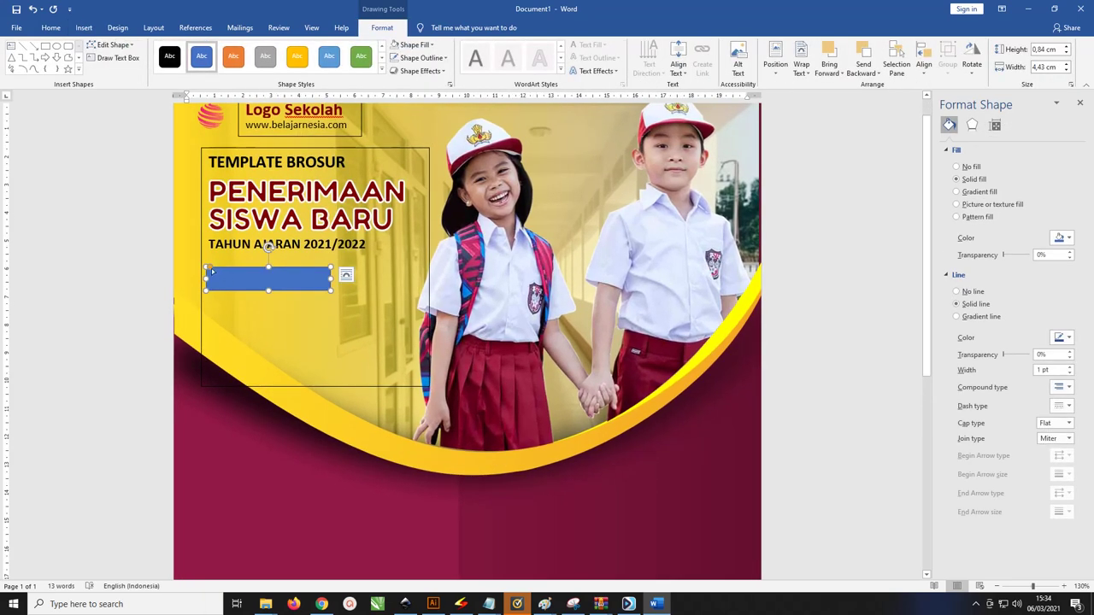
left_click_drag(240, 271, 236, 274)
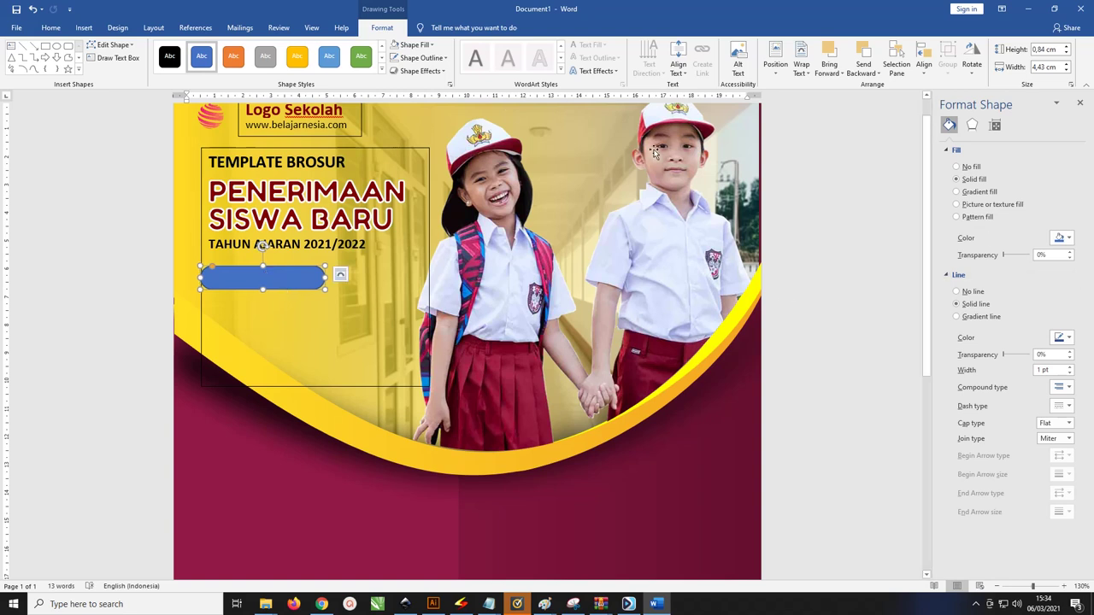
Fill the rounded rectangle white and remove its outline
left_click(416, 44)
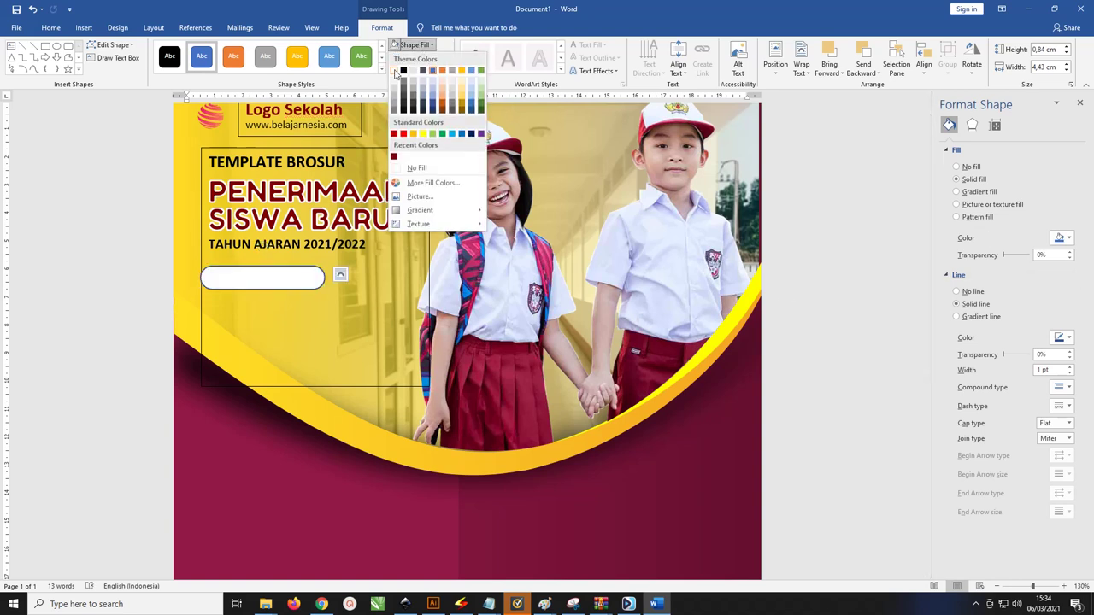
left_click(403, 70)
left_click(419, 58)
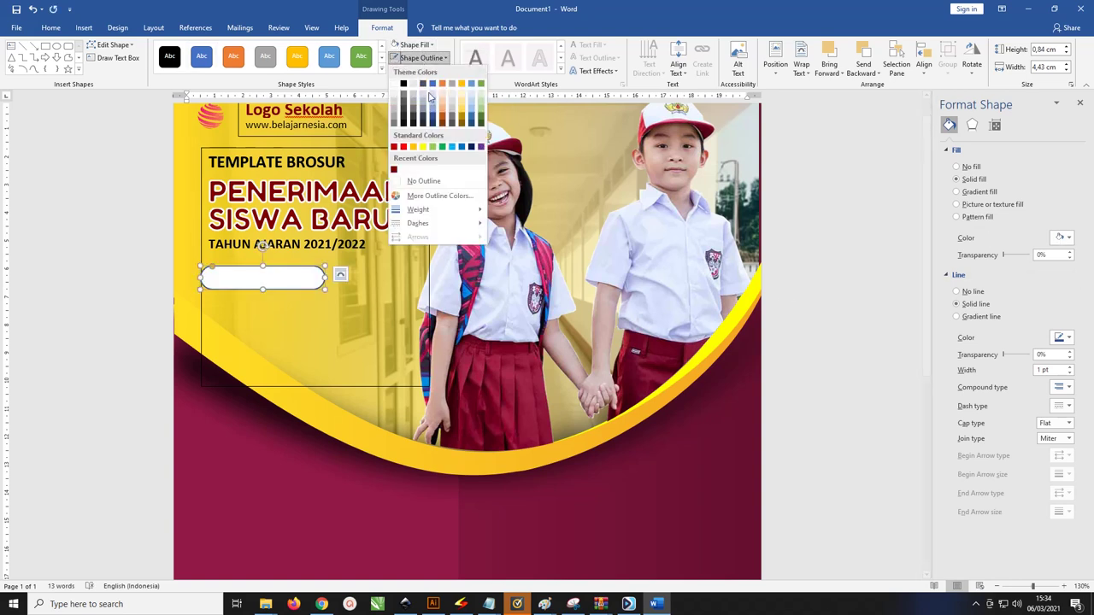
left_click(427, 179)
Send the headline text box to the back behind the button shape
left_click(429, 178)
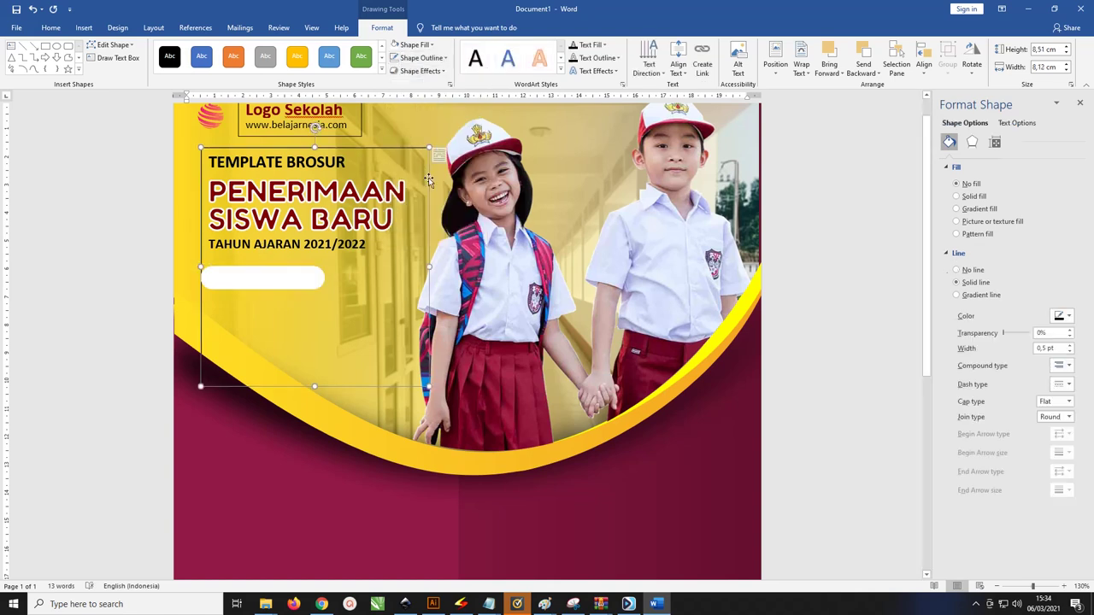
right_click(348, 148)
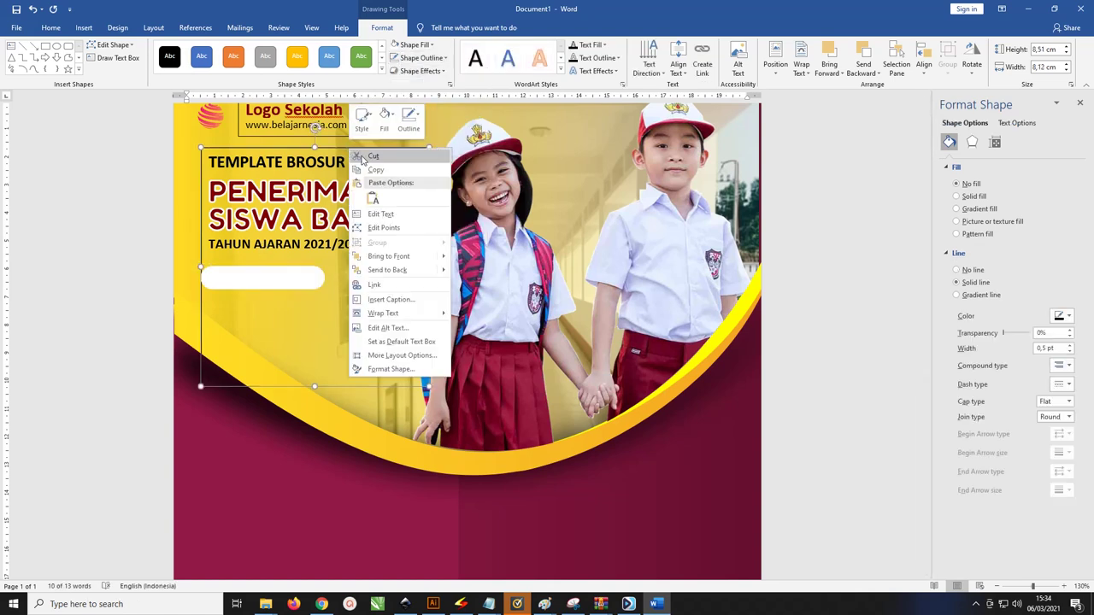
left_click(422, 269)
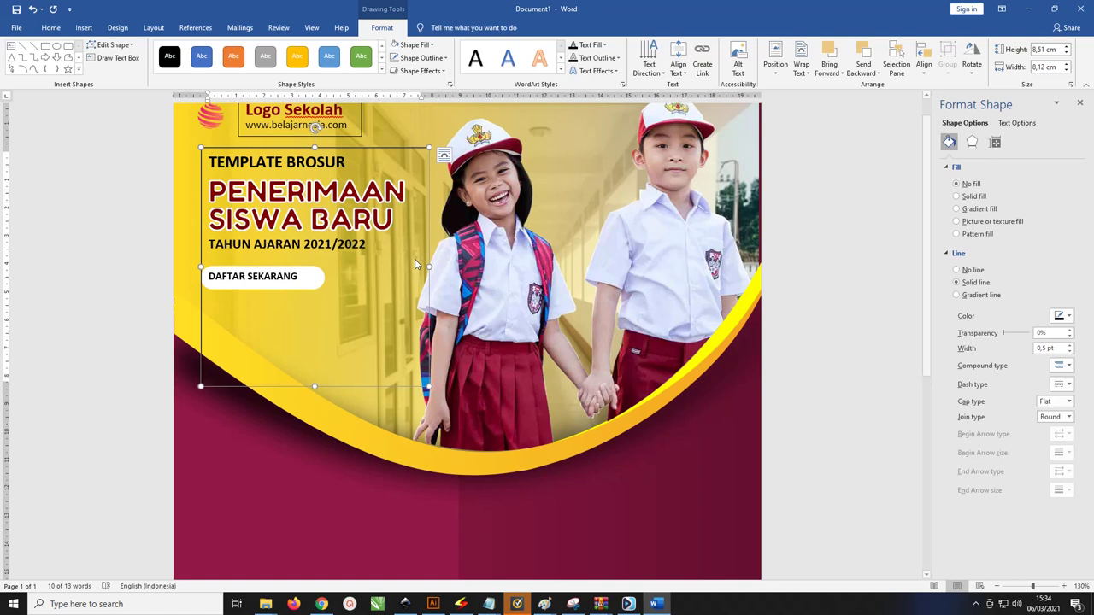
Adjust the DAFTAR SEKARANG label's font size so it fits inside the white button
left_click(287, 280)
left_click_drag(298, 283, 208, 276)
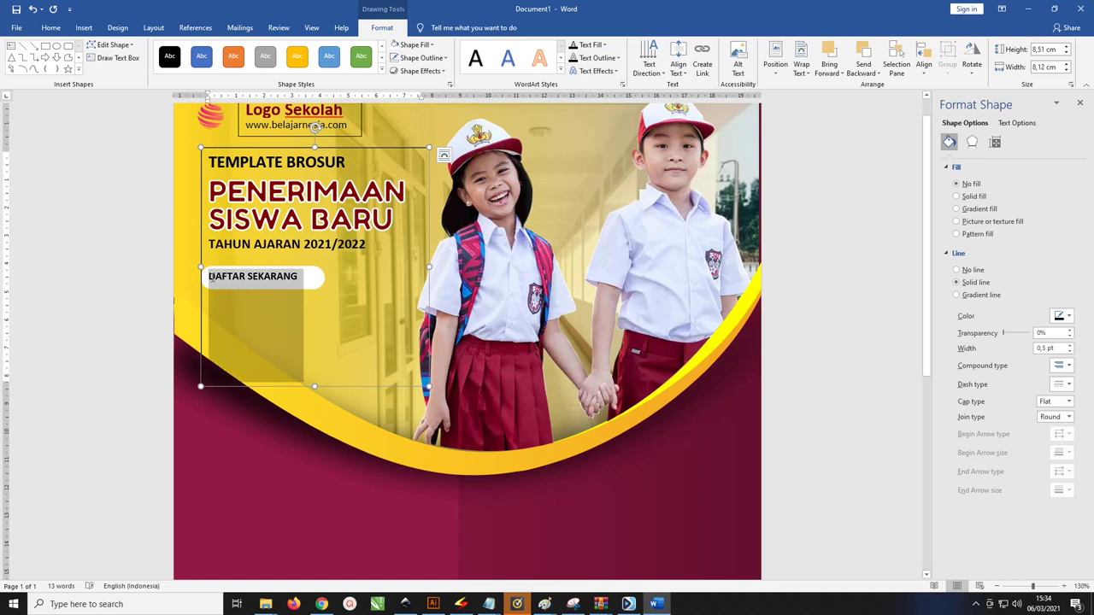
left_click(209, 276)
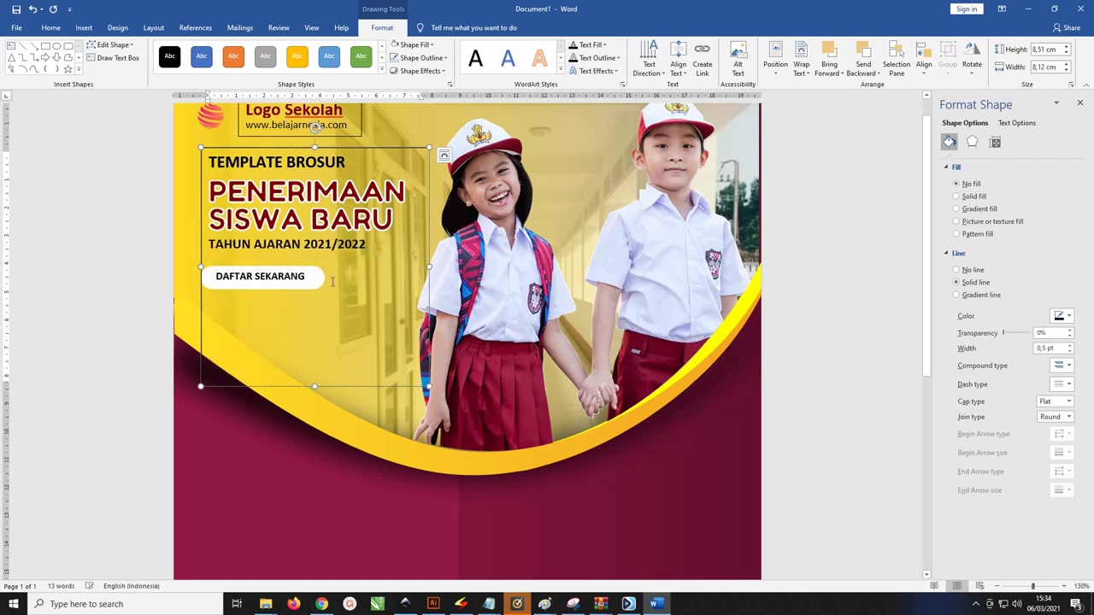
left_click_drag(312, 276, 208, 277)
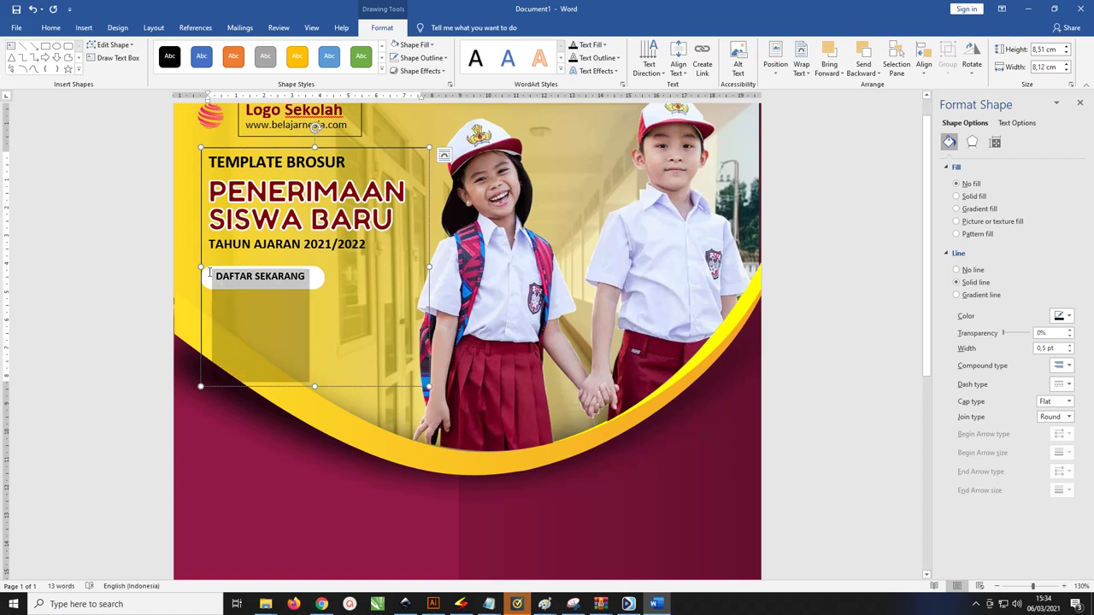
key("ctrl+shift+period")
key("ctrl+shift+comma")
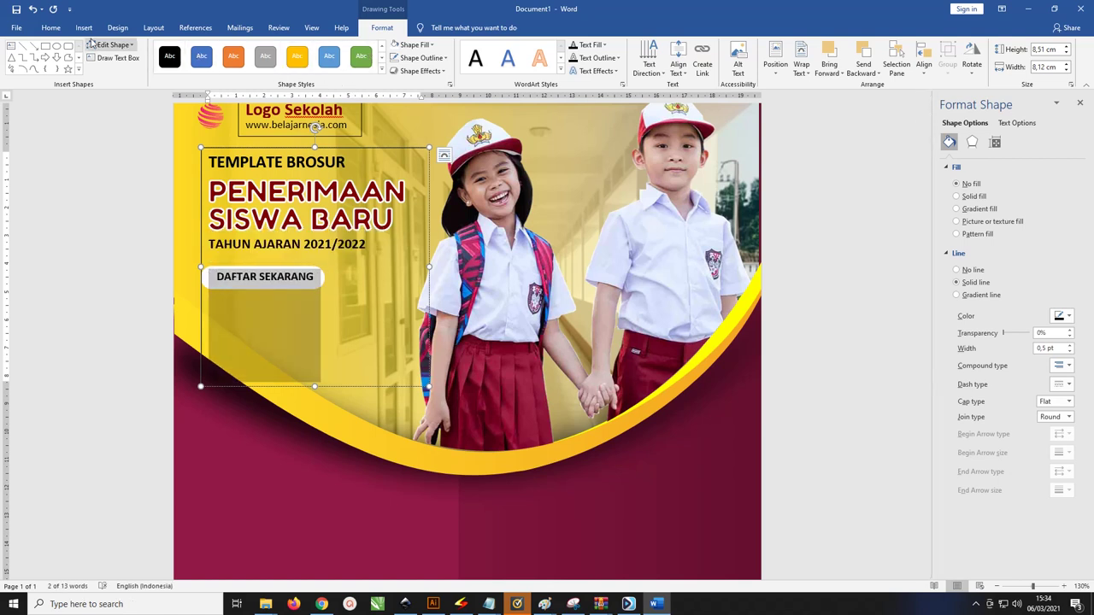
left_click(50, 28)
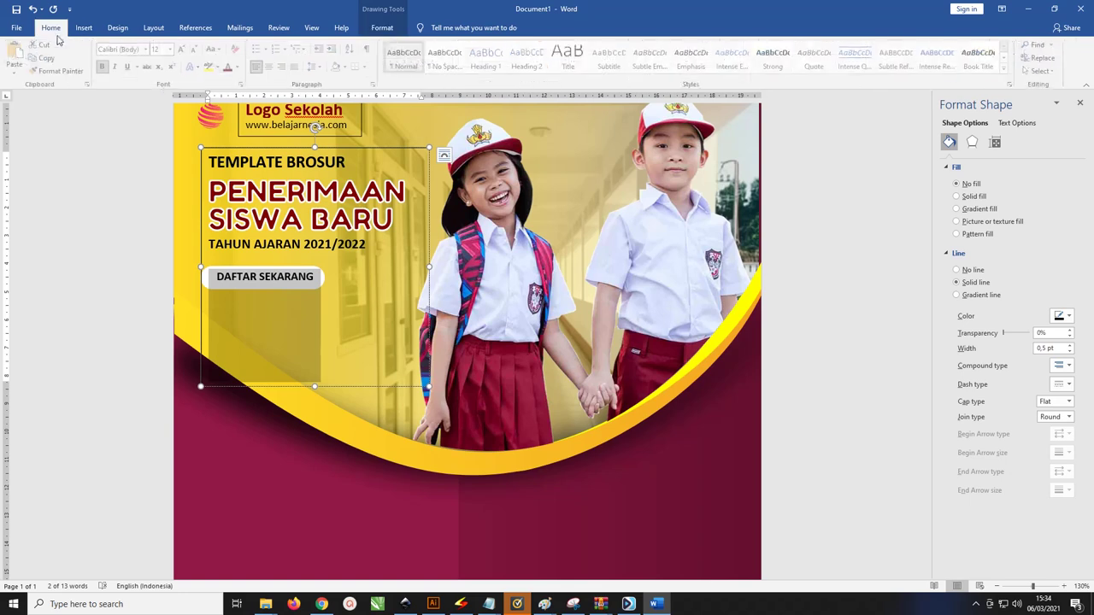
triple_click(129, 214)
left_click(238, 234)
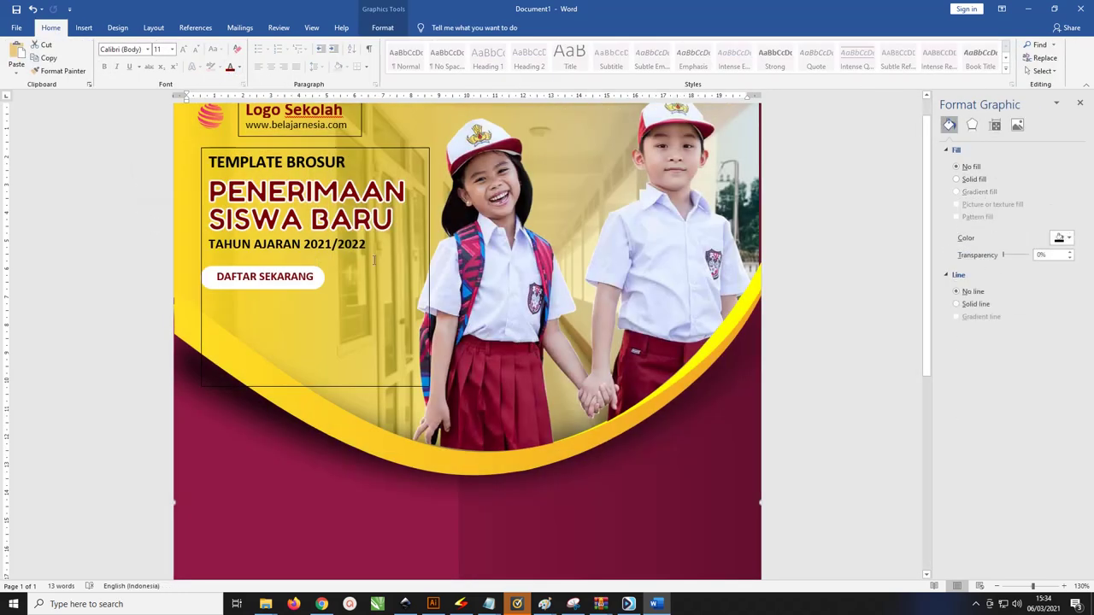
Shorten the headline text box so it ends just below the button
scroll(390, 270, "down", 1)
scroll(389, 270, "down", 1)
scroll(390, 270, "down", 1)
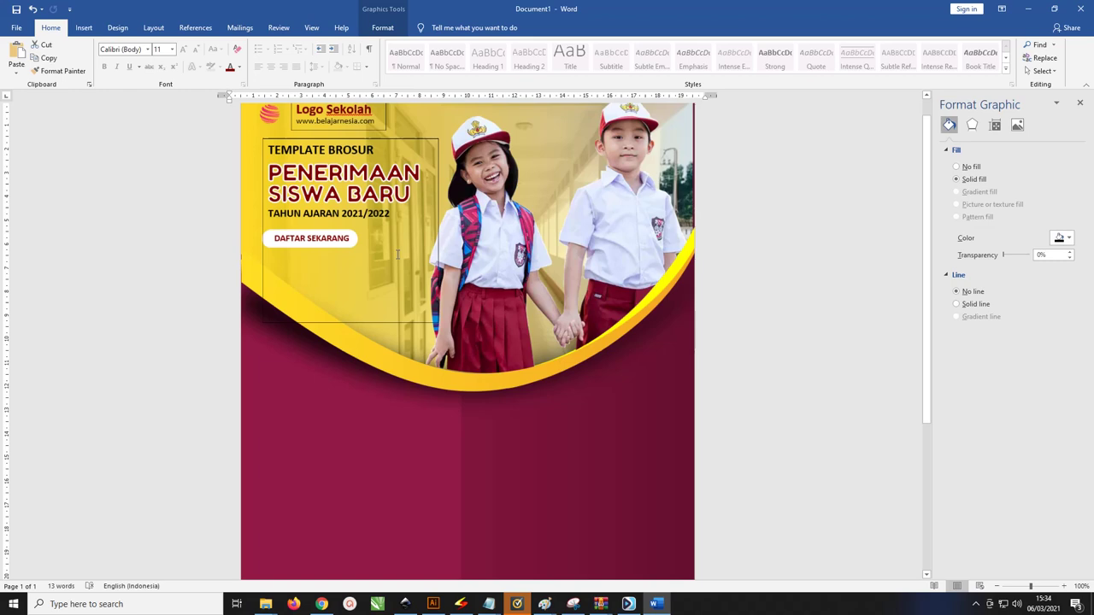
left_click(357, 323)
left_click_drag(356, 323, 344, 267)
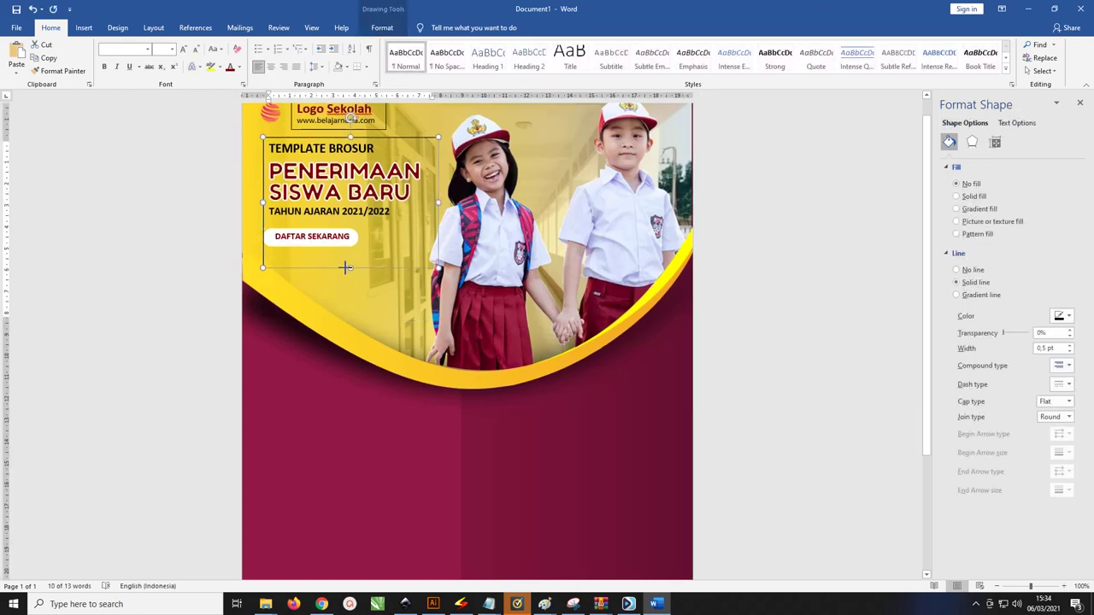
Duplicate the headline box onto the lower maroon area and empty its text
scroll(407, 252, "down", 2)
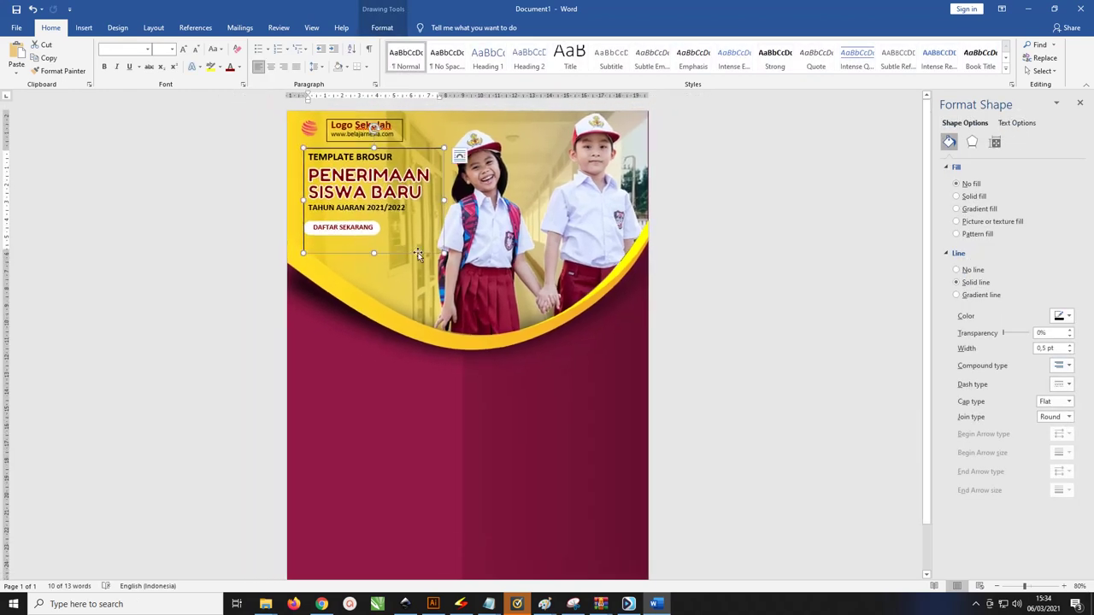
left_click_drag(418, 254, 418, 477)
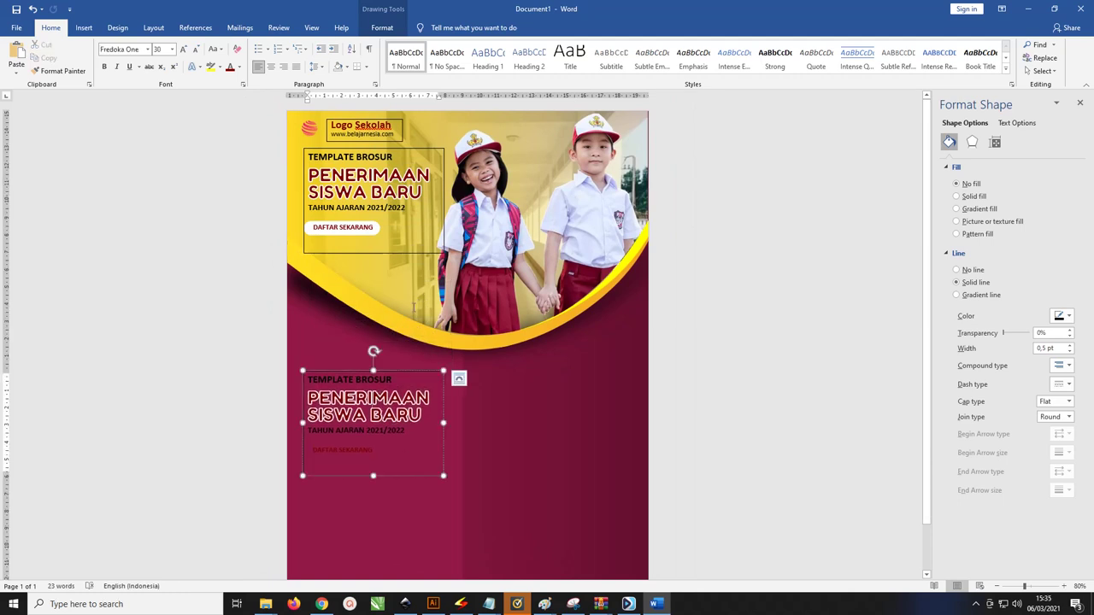
key("ctrl+a")
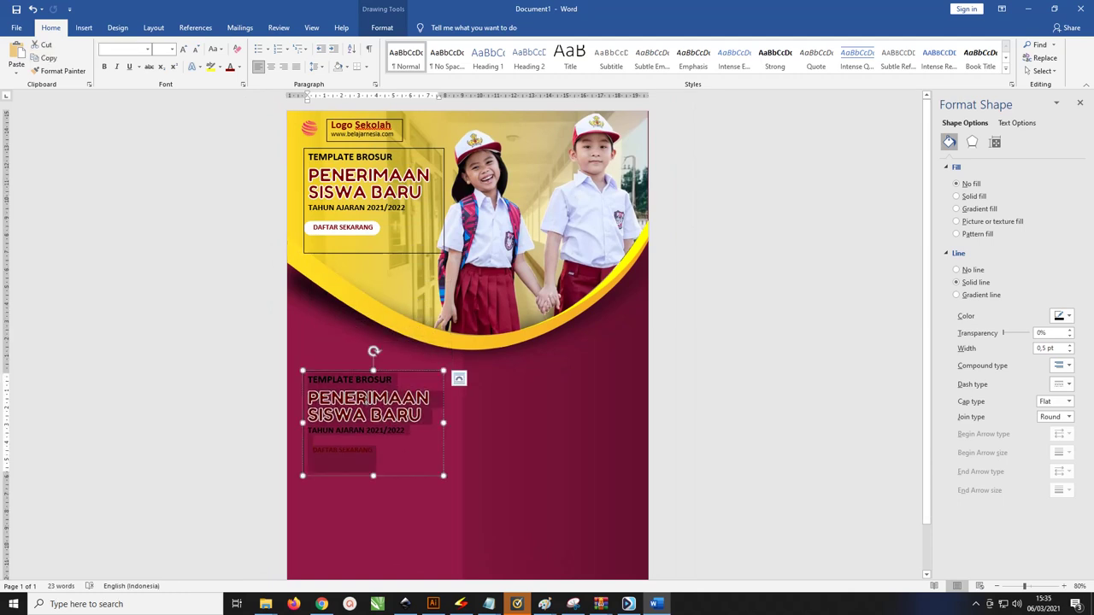
key("Delete")
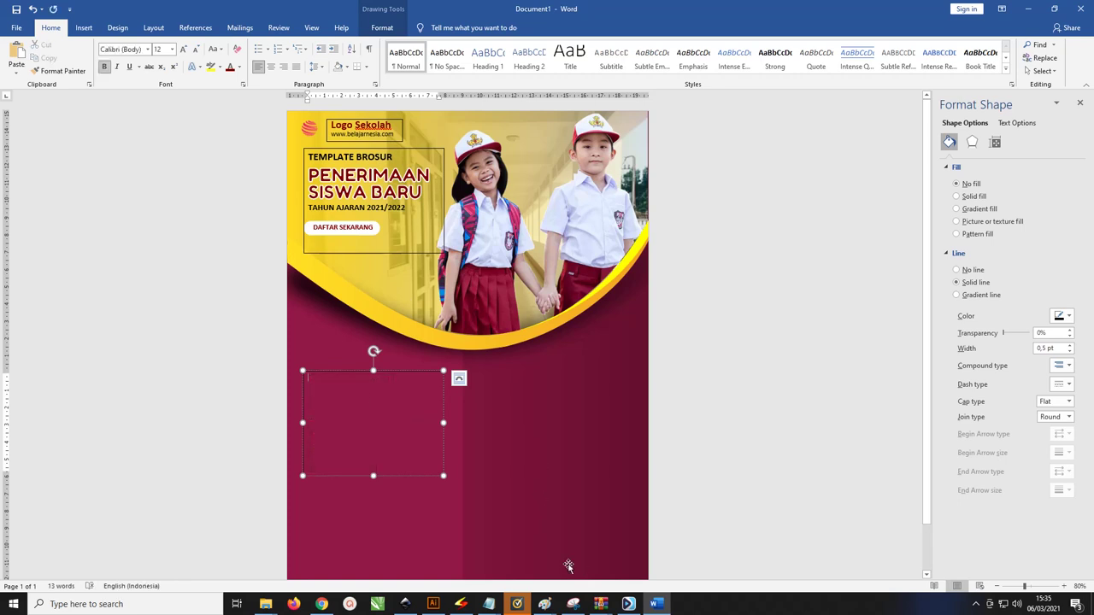
Copy the FASILITAS SEKOLAH and SARANA SEKOLAH lines from Notepad into the new box
left_click(488, 601)
left_click(427, 547)
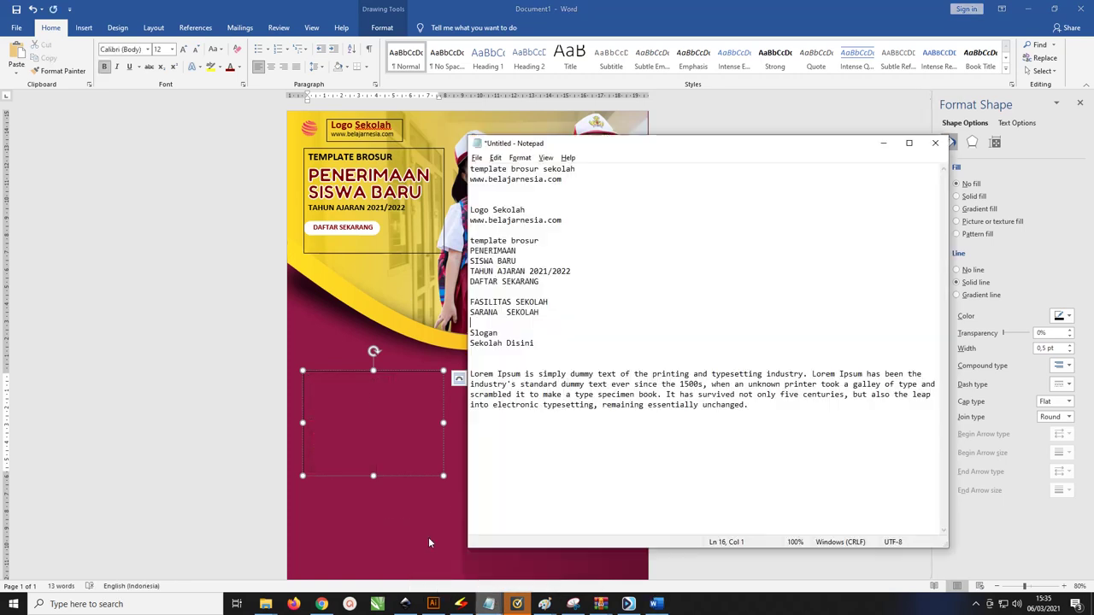
left_click_drag(551, 311, 446, 303)
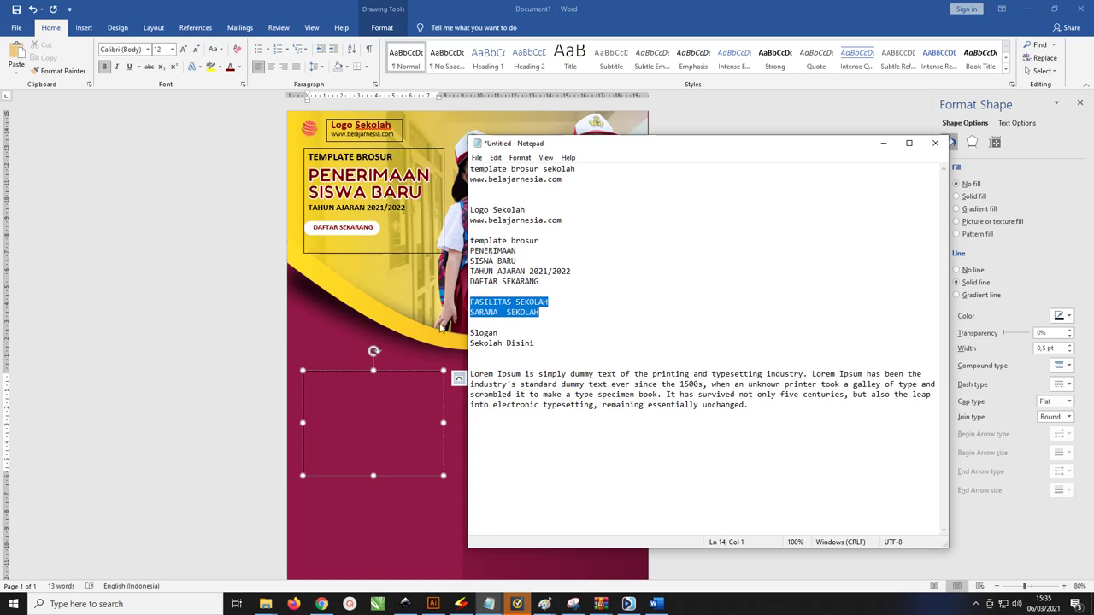
key("ctrl+c")
left_click(353, 396)
key("ctrl+v")
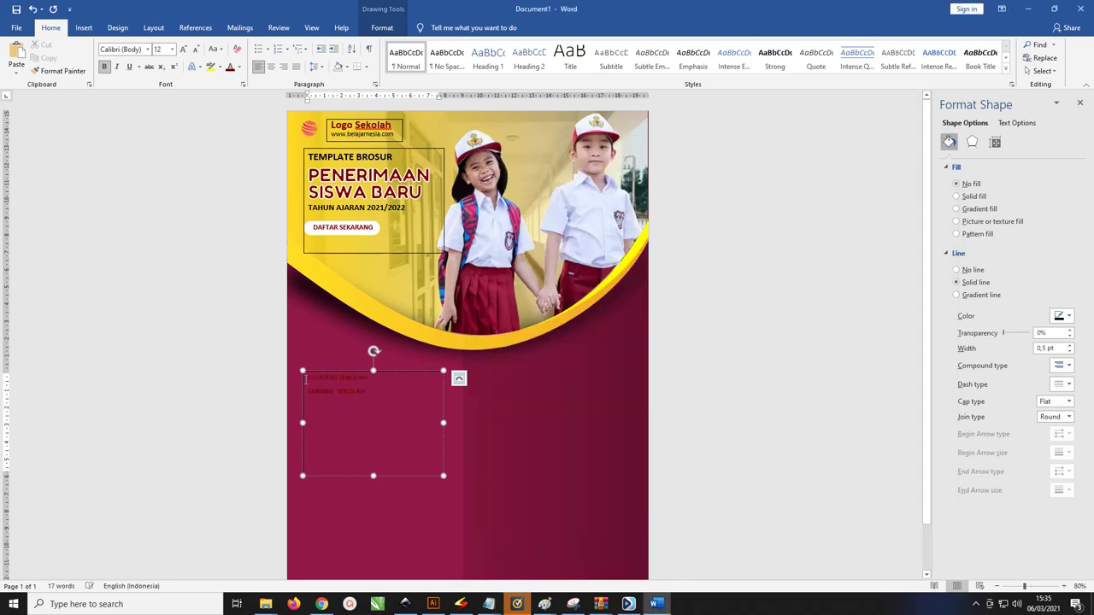
Make the facilities text white and push SARANA SEKOLAH down several lines
left_click_drag(305, 379, 368, 470)
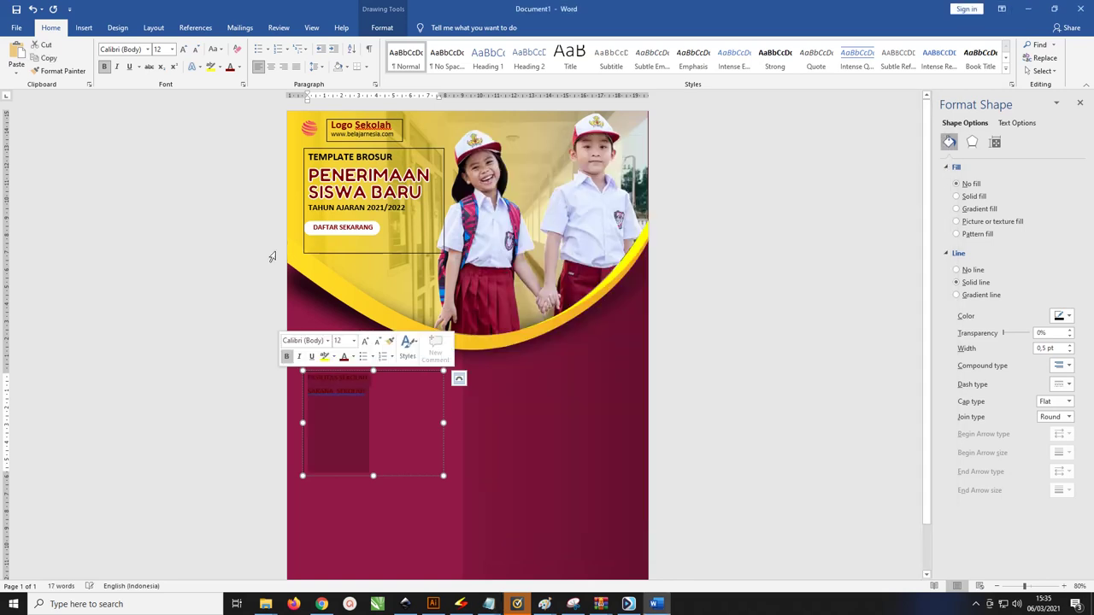
left_click(240, 68)
left_click(229, 104)
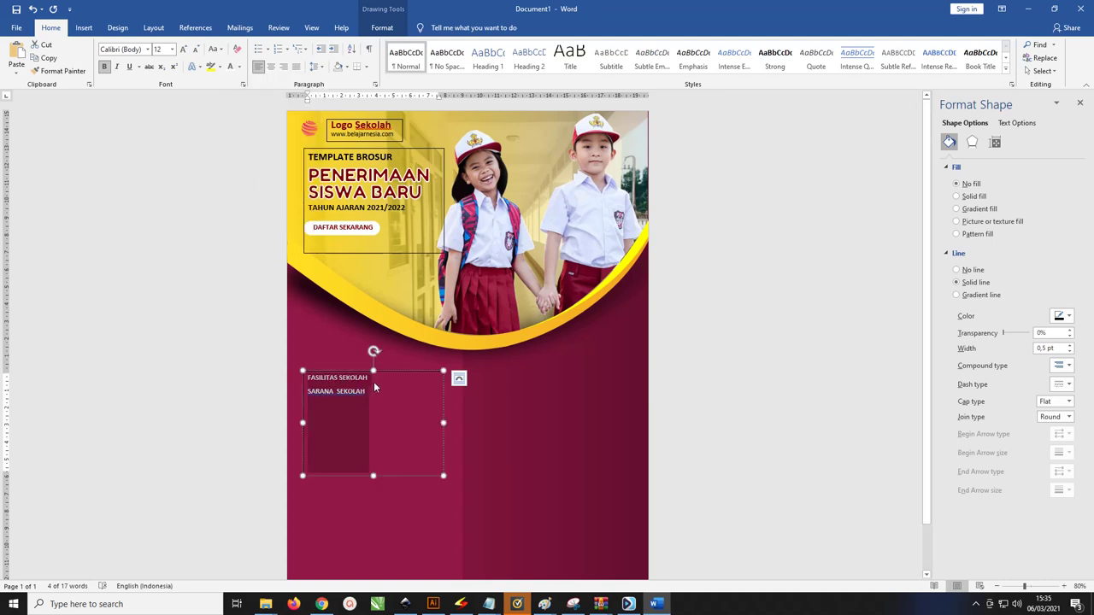
left_click(370, 381)
key("Return")
key("Return")
key("Return")
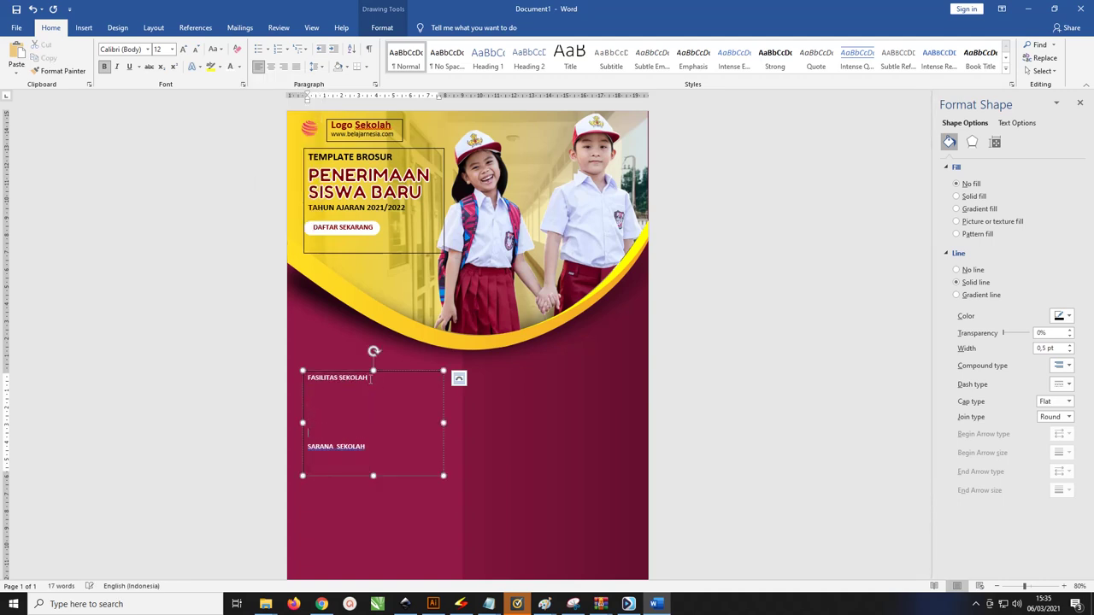
Stretch the facilities text box across the maroon area, from below the yellow curve to near the bottom curve
scroll(370, 381, "down", 2, "ctrl")
left_click_drag(396, 422, 388, 527)
left_click_drag(451, 434, 463, 434)
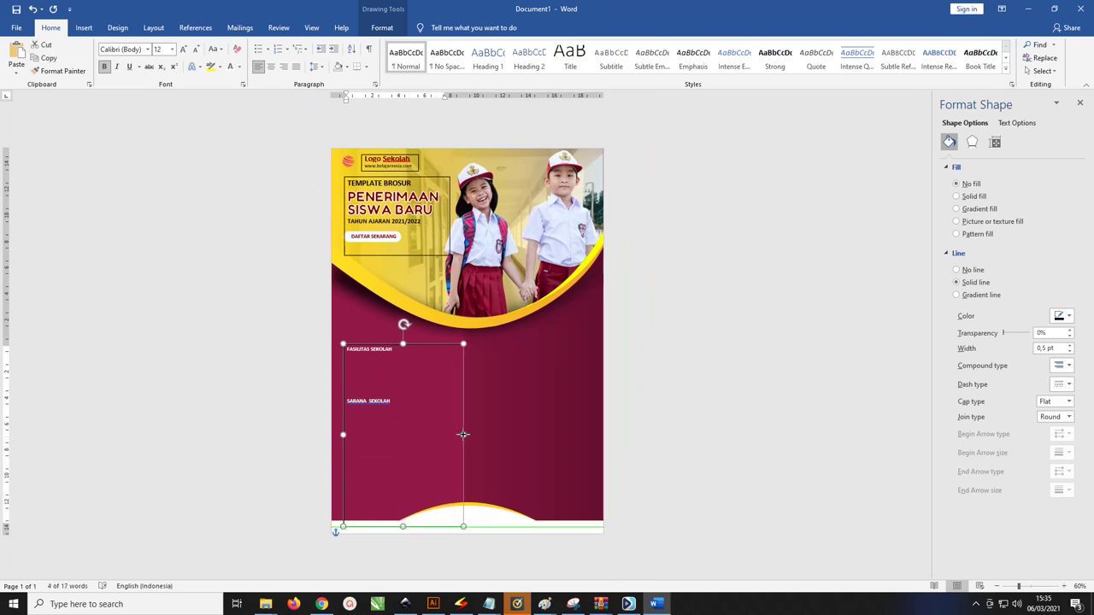
left_click_drag(342, 434, 337, 434)
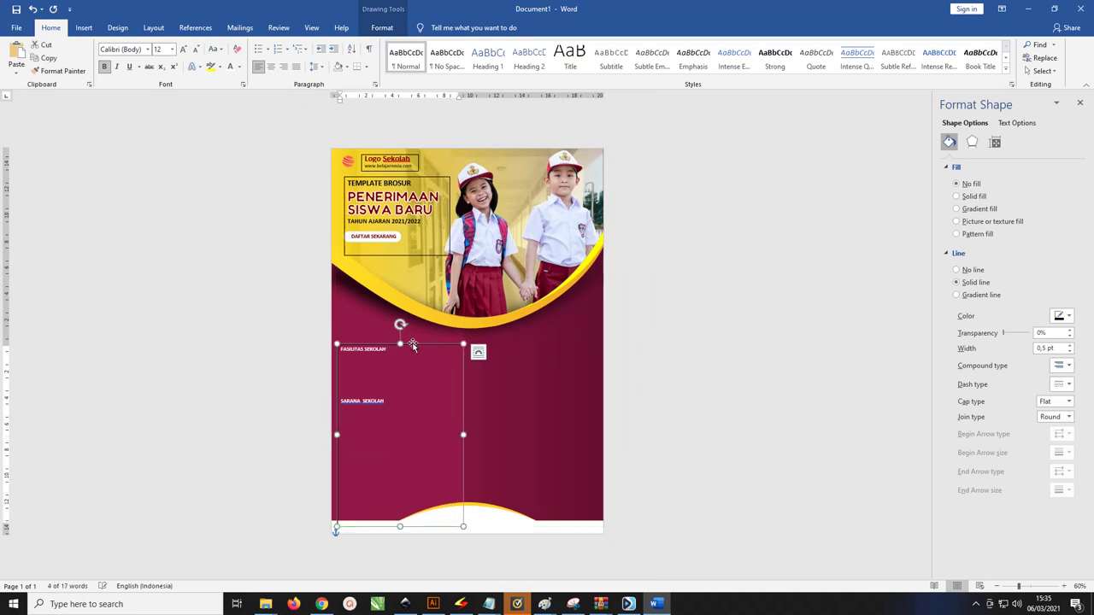
left_click_drag(403, 344, 399, 324)
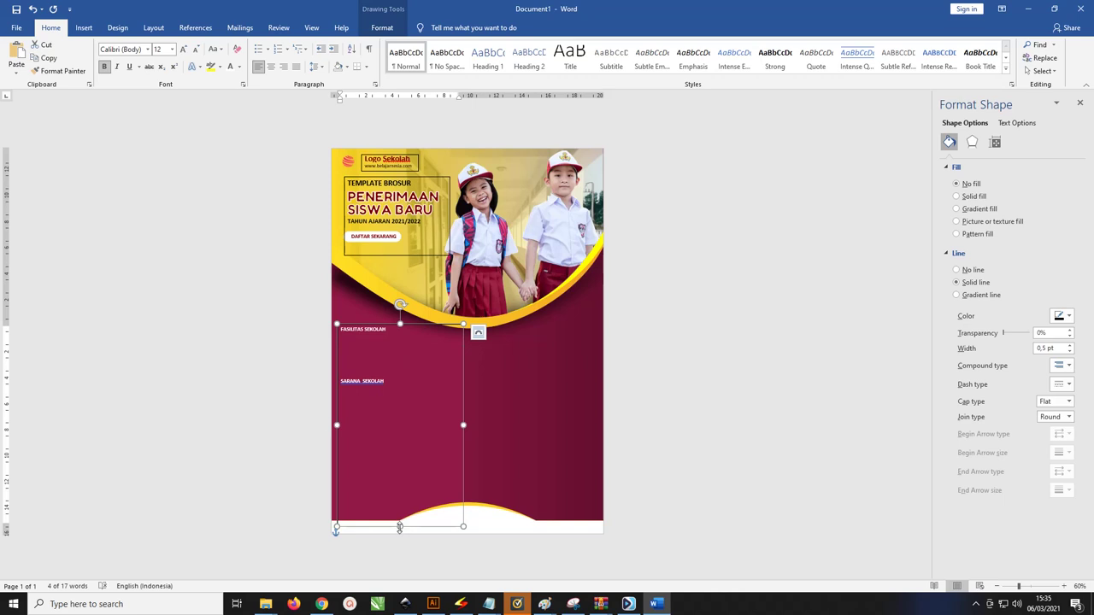
left_click_drag(400, 525, 400, 518)
left_click(376, 346)
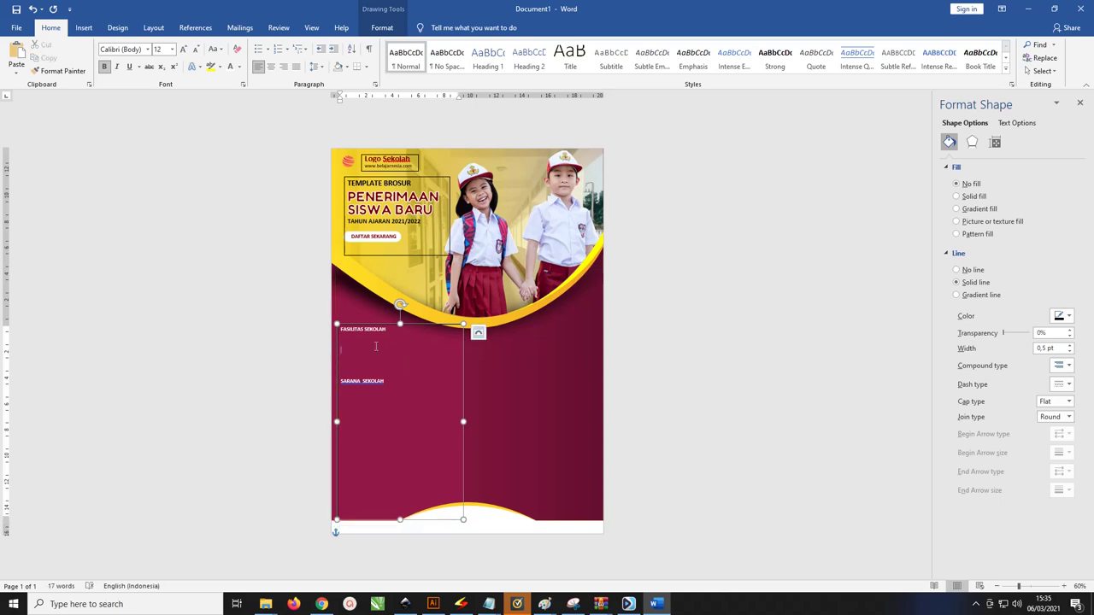
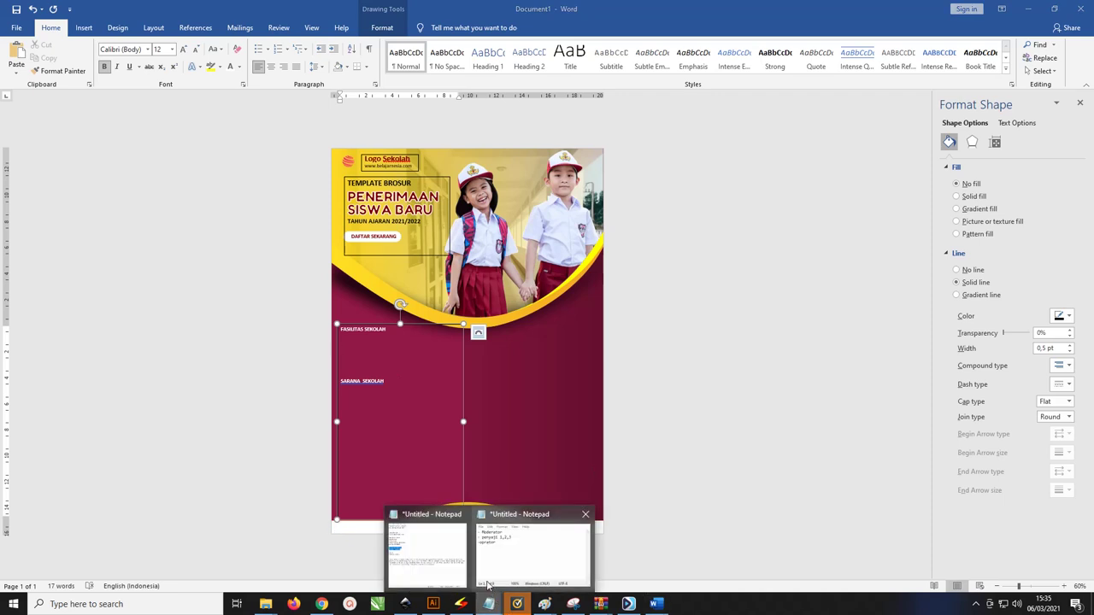
Copy the Lorem Ipsum text through '1500s,' from Notepad, then return to the empty line under FASILITAS SEKOLAH
left_click(487, 586)
left_click(524, 373)
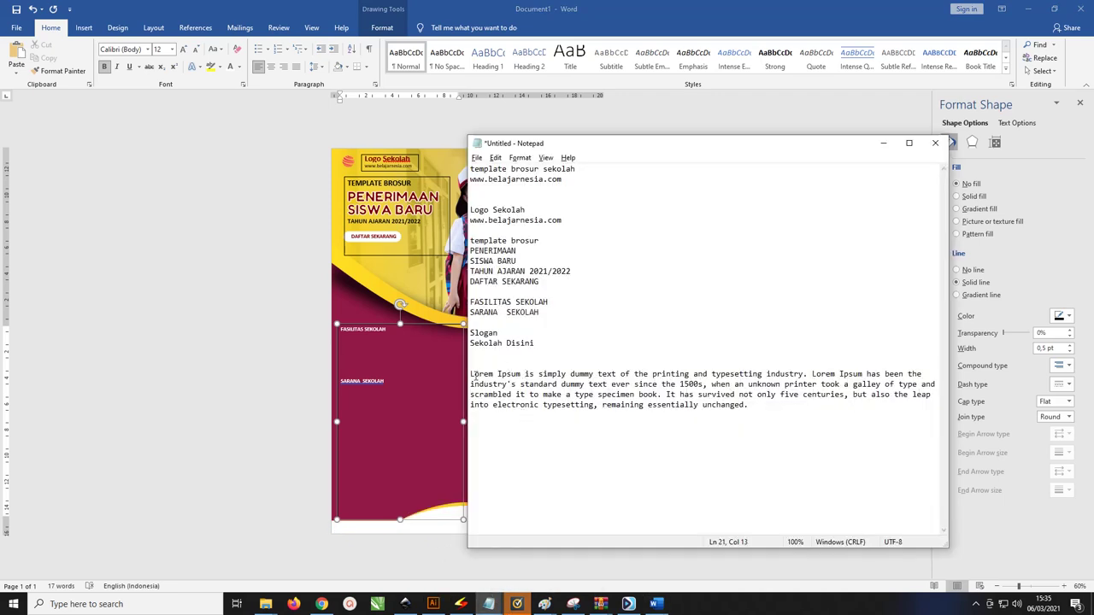
left_click_drag(470, 373, 711, 385)
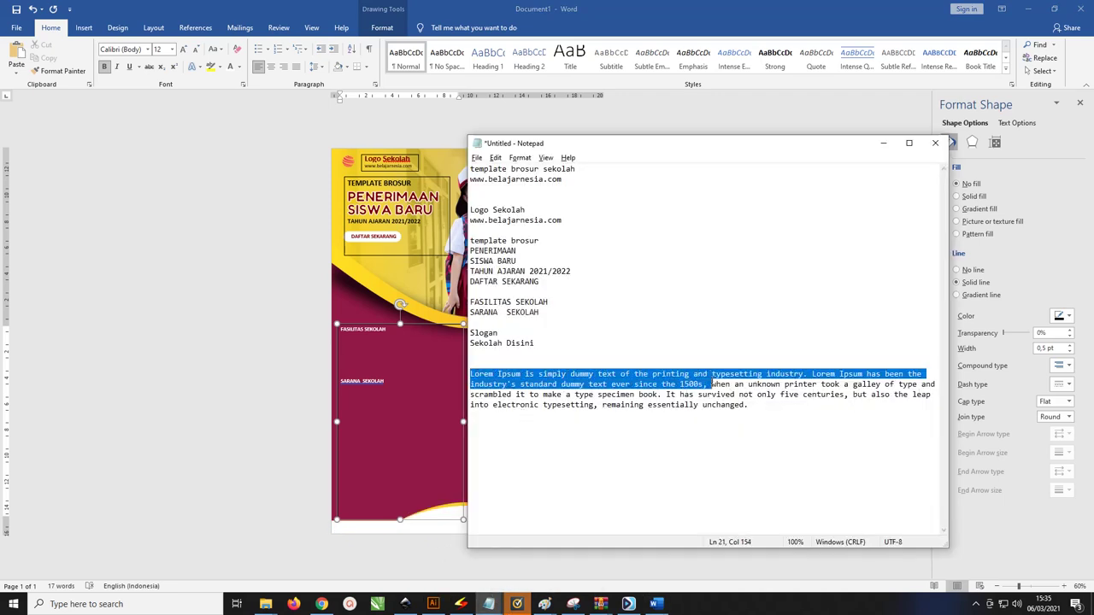
left_click(384, 352)
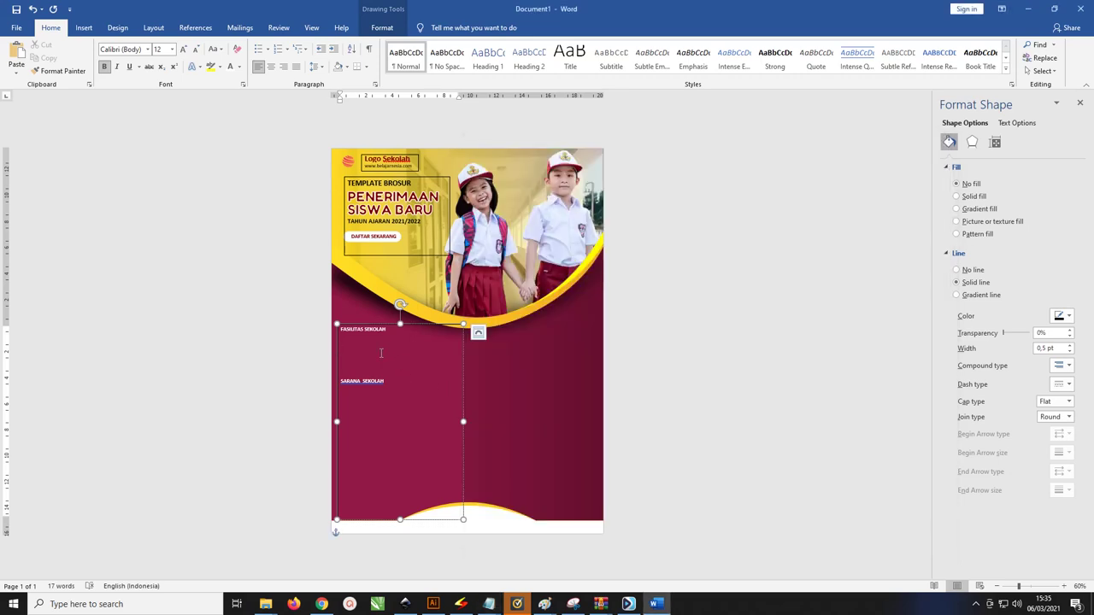
Paste the Lorem Ipsum text and split it into a bold 'Lorem Ipsum is simply' line over plain dummy text
type("Lorem Ipsum is simply dummy text of the printing and typesetting industry. Lorem Ipsum has been the industry's standard dummy text ever since the 1500s,")
scroll(367, 370, "up", 4, "ctrl")
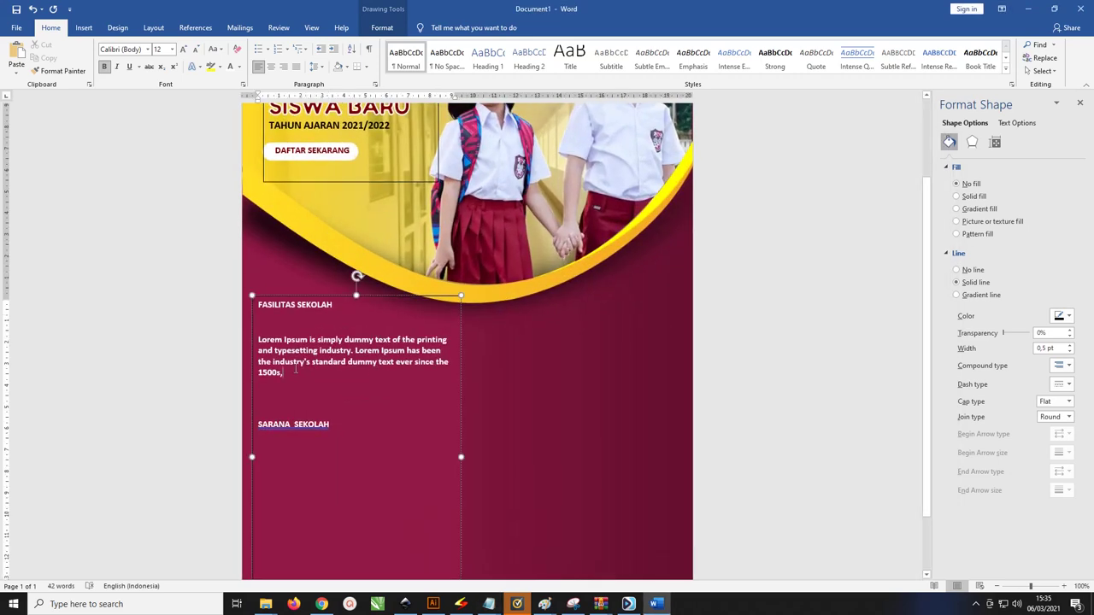
triple_click(335, 366)
left_click(334, 364)
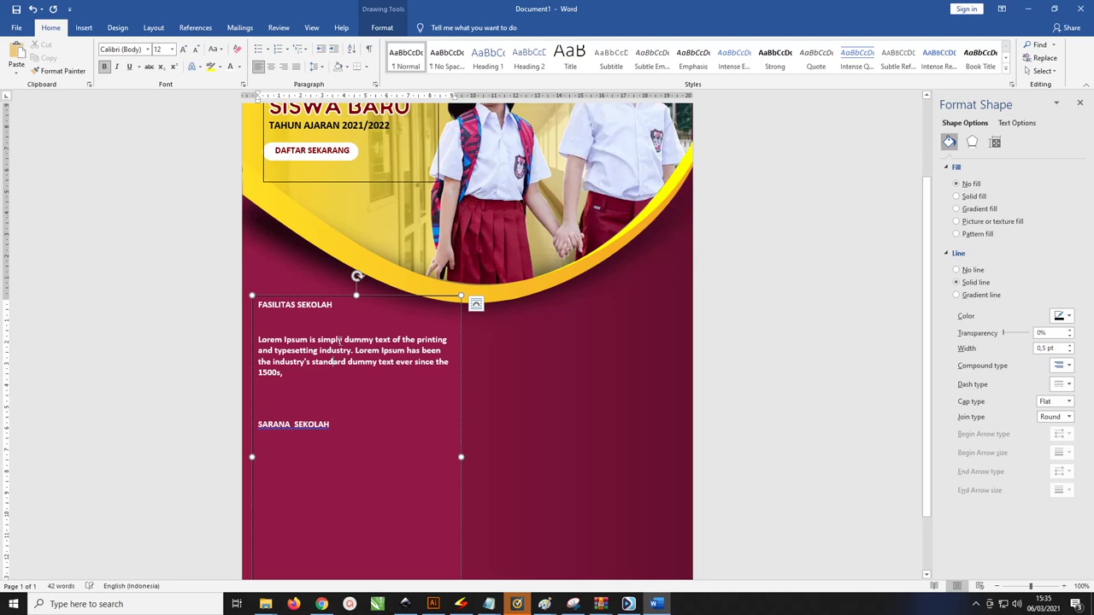
left_click(343, 339)
key("Return")
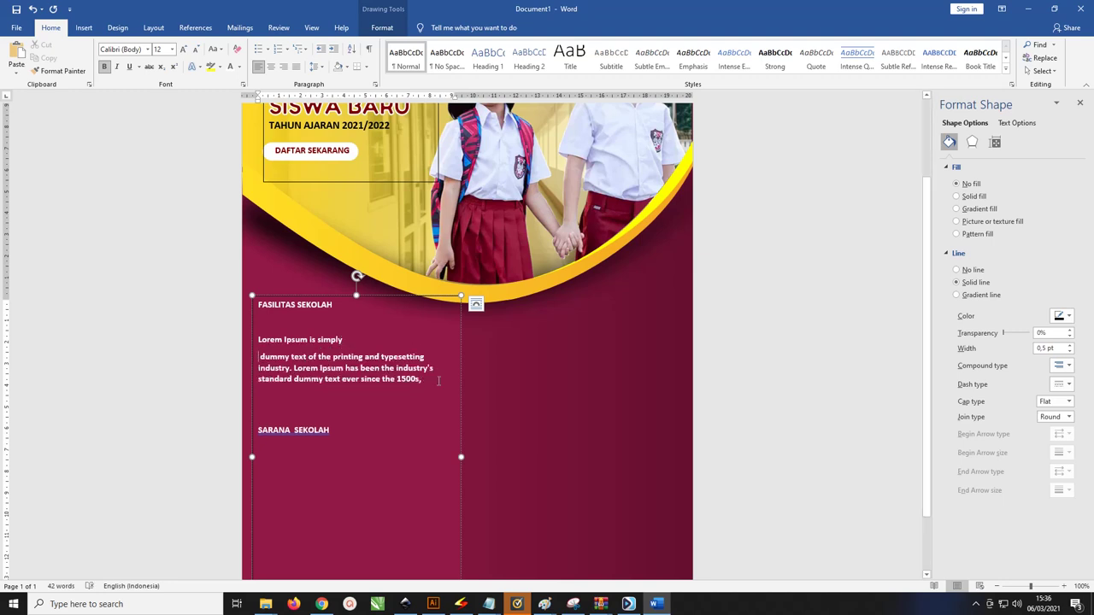
triple_click(380, 367)
key("ctrl+b")
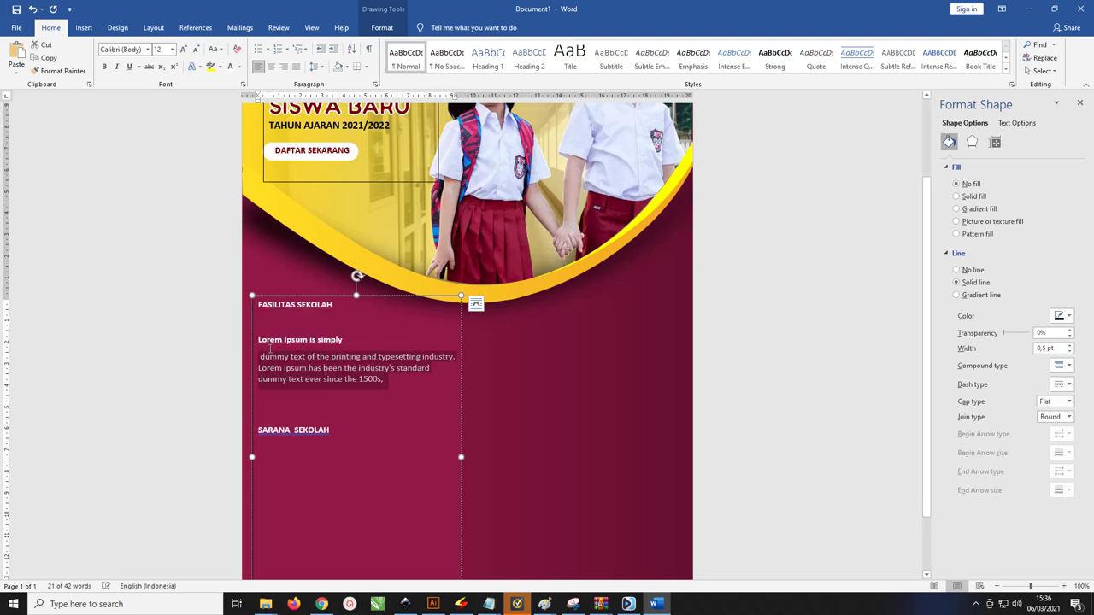
left_click(262, 357)
key("BackSpace")
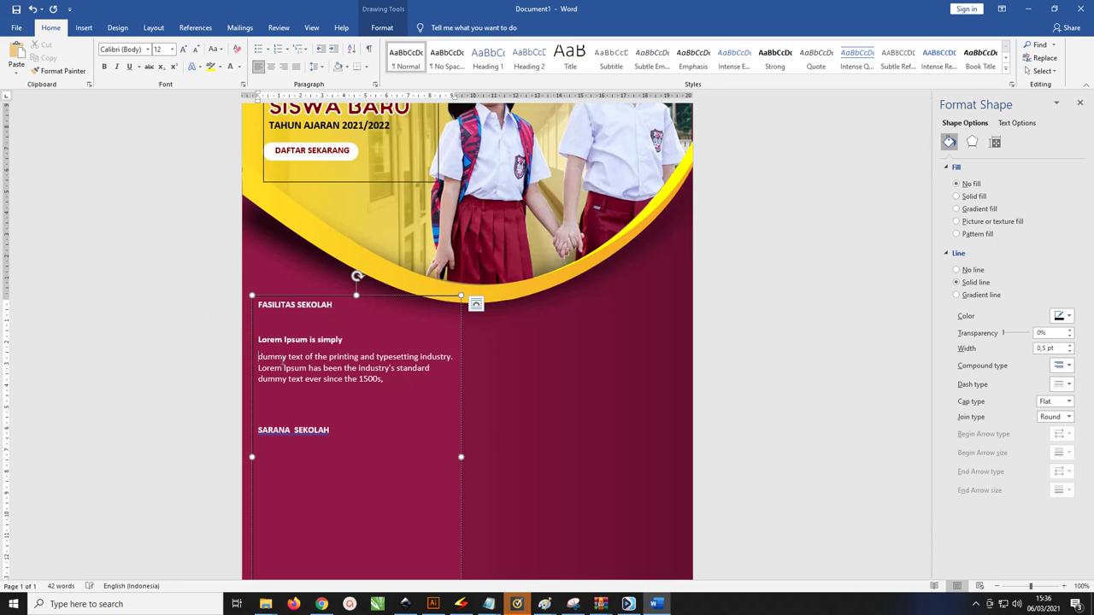
Indent the first item, delete the extra sentence through '1500s,', and capitalise 'Dummy'
left_click_drag(389, 381, 258, 336)
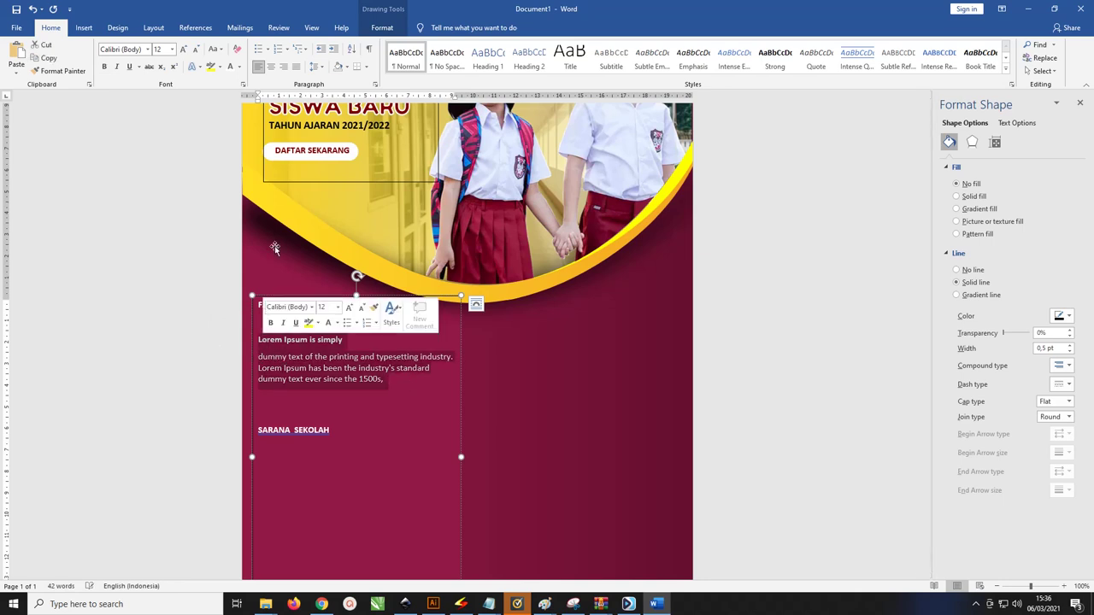
left_click_drag(258, 100, 322, 112)
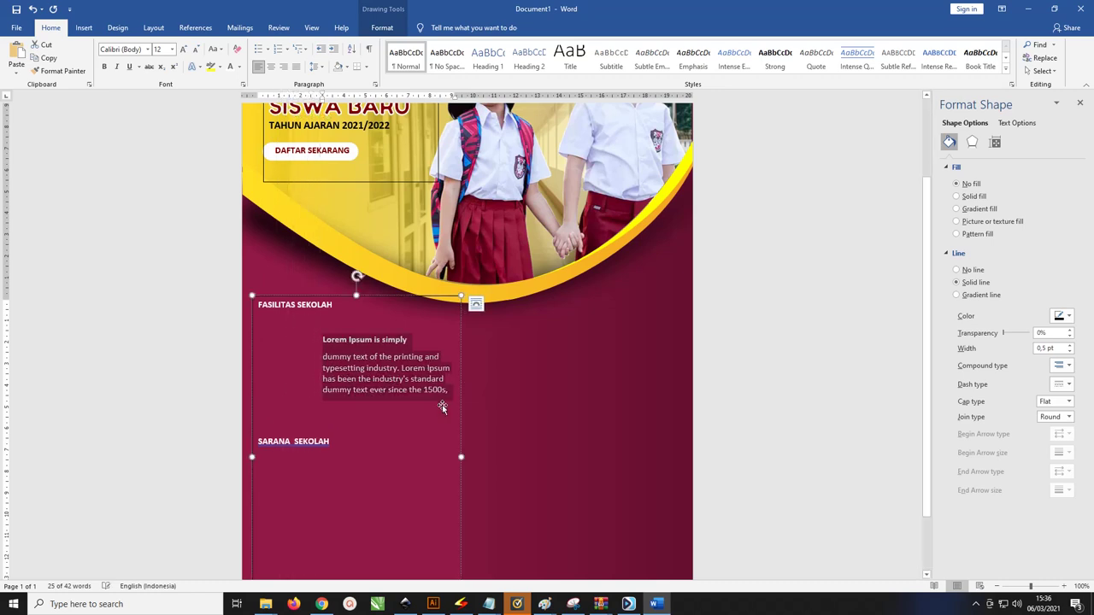
left_click(405, 371)
left_click_drag(401, 367, 444, 397)
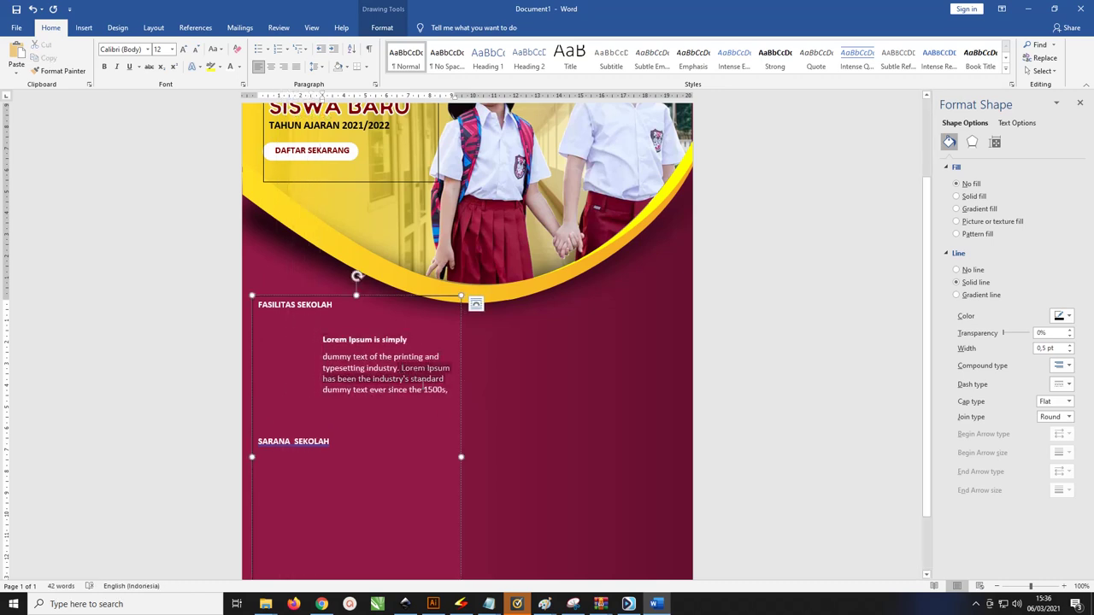
key("Delete")
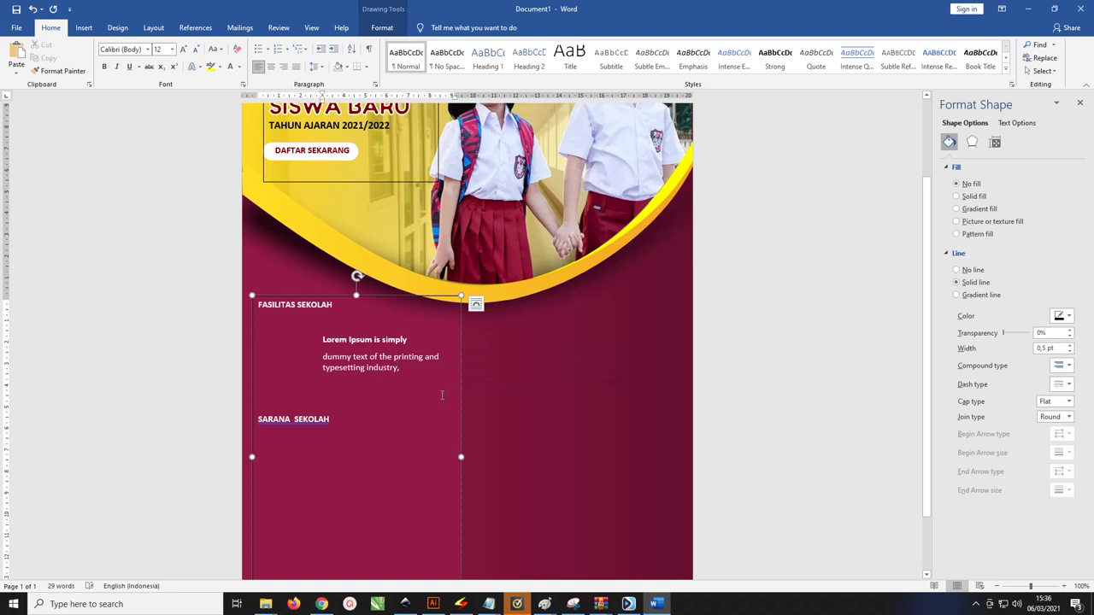
left_click(339, 340)
left_click(327, 349)
key("Delete")
type("D")
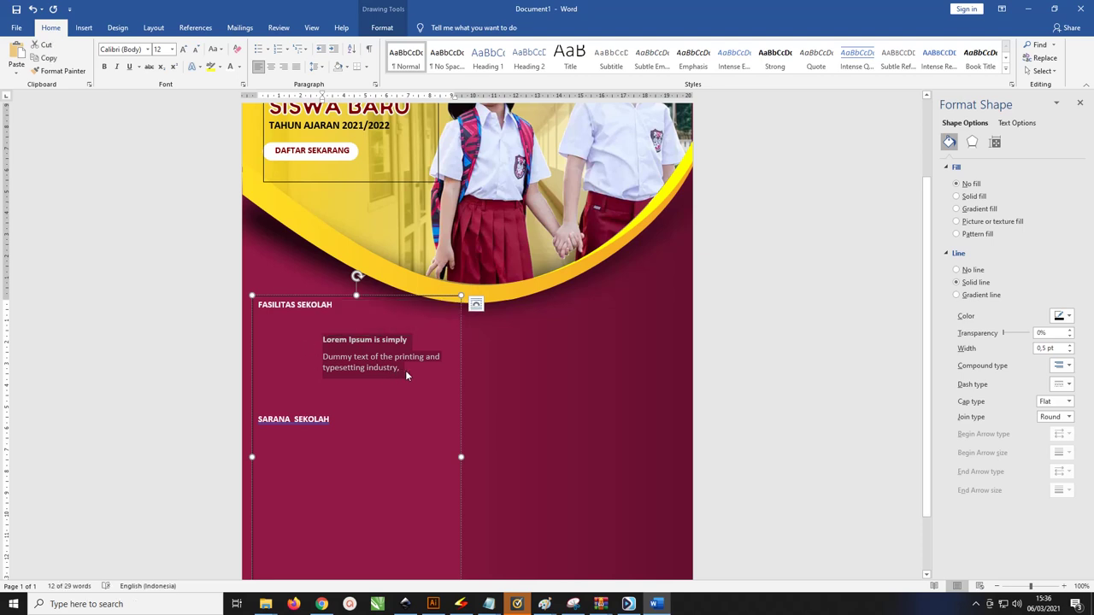
Paste two more copies of the item below it and remove the extra blank lines
left_click(411, 371)
key("Return")
key("Return")
key("Return")
type("Lorem Ipsum is simply Dummy text of the printing and typesetting industry,")
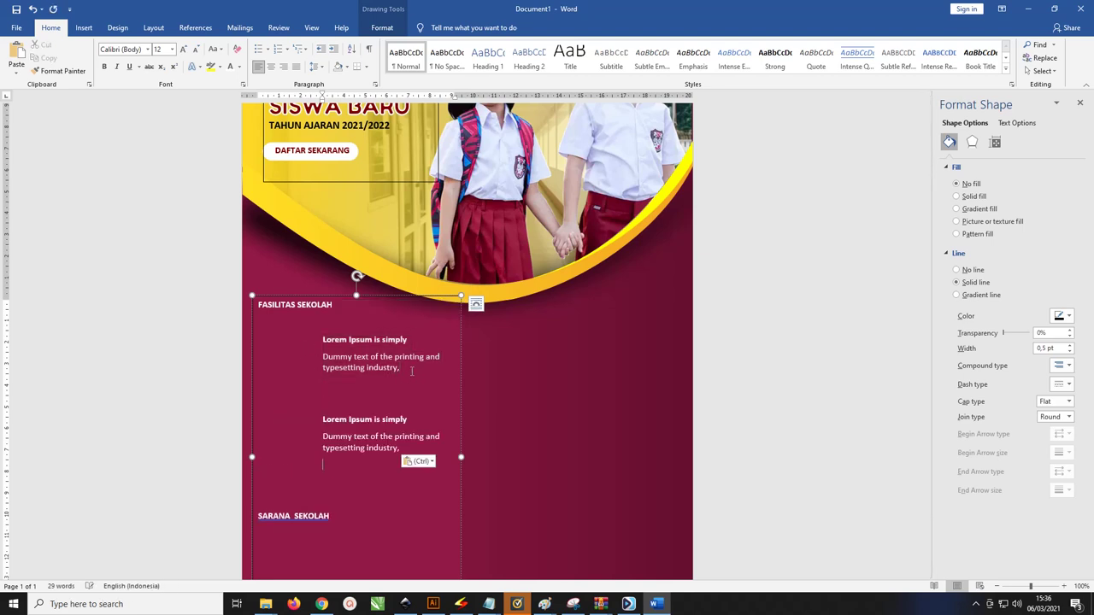
type("Lorem Ipsum is simply Dummy text of the printing and typesetting industry,")
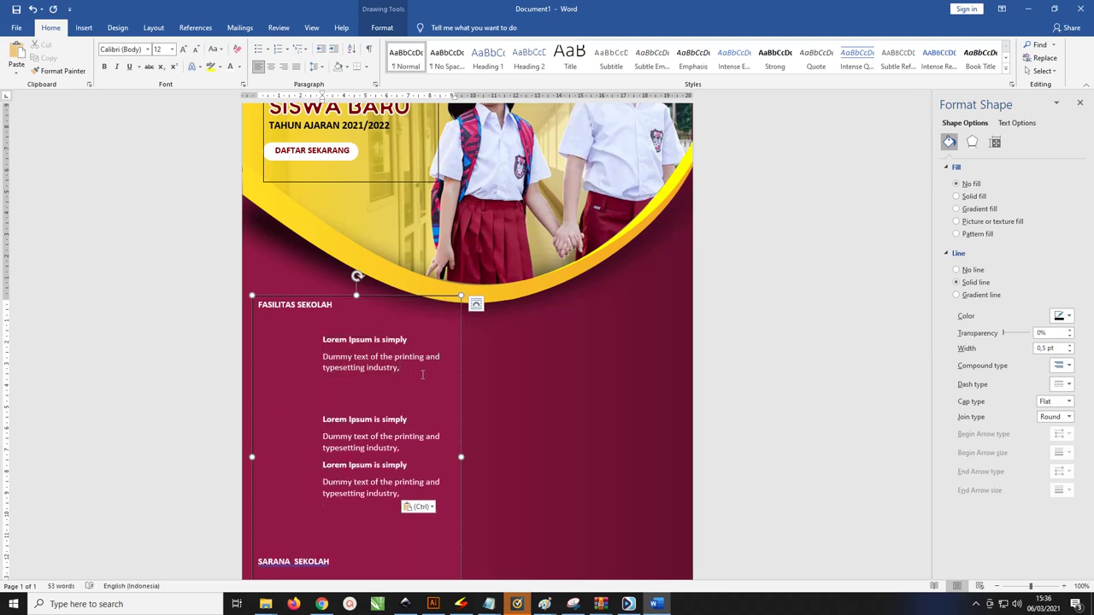
left_click(398, 387)
key("BackSpace")
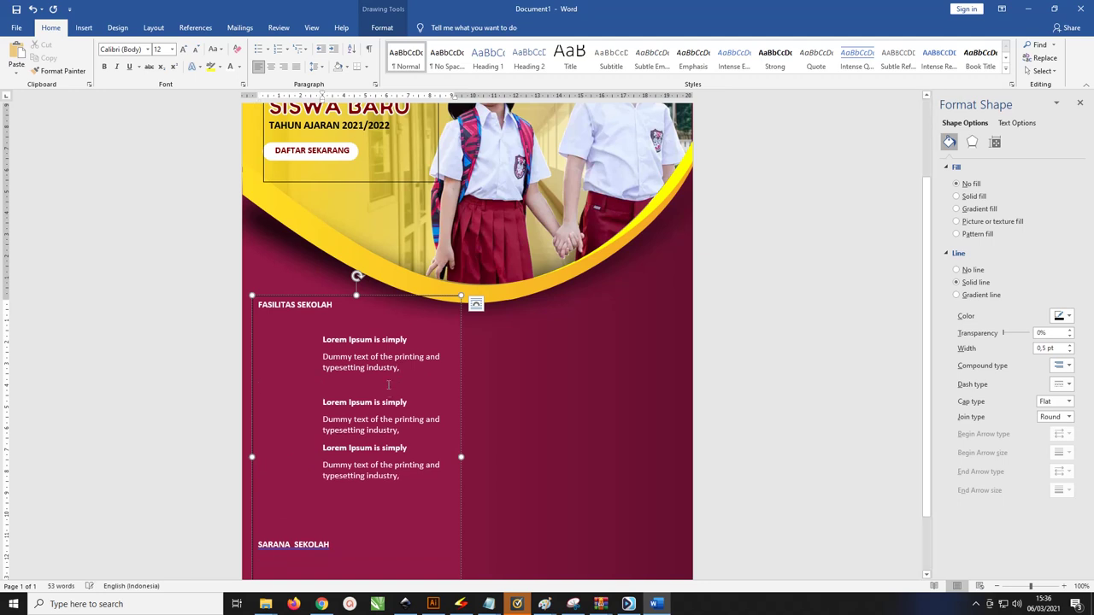
left_click(388, 386)
key("BackSpace")
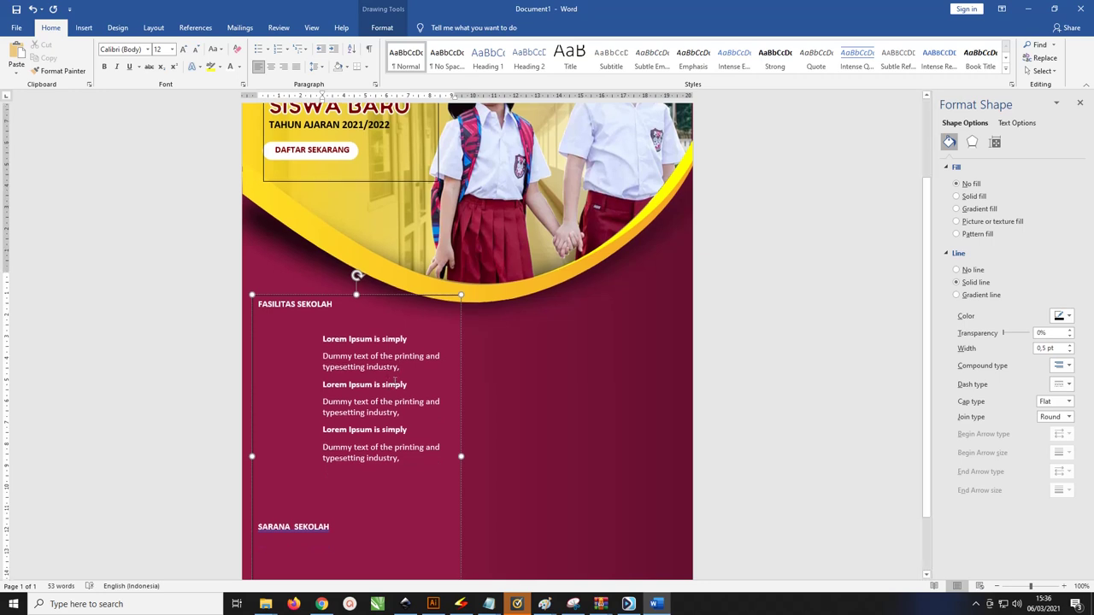
scroll(342, 411, "down", 2)
Remove the blank lines above SARANA SEKOLAH and paste the three Lorem Ipsum items under it
left_click(317, 421)
key("BackSpace")
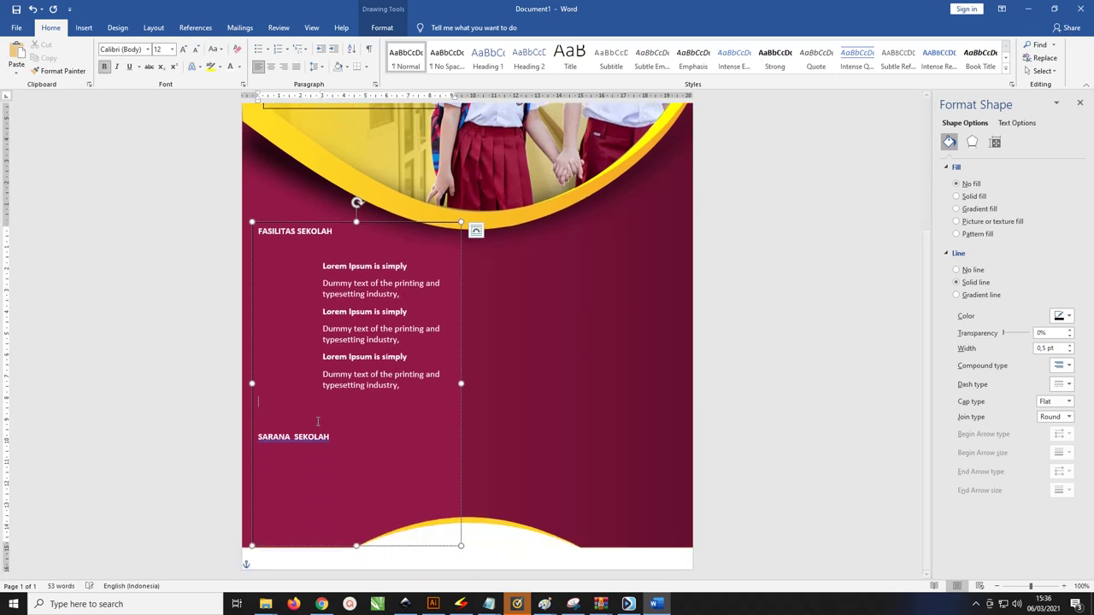
key("BackSpace")
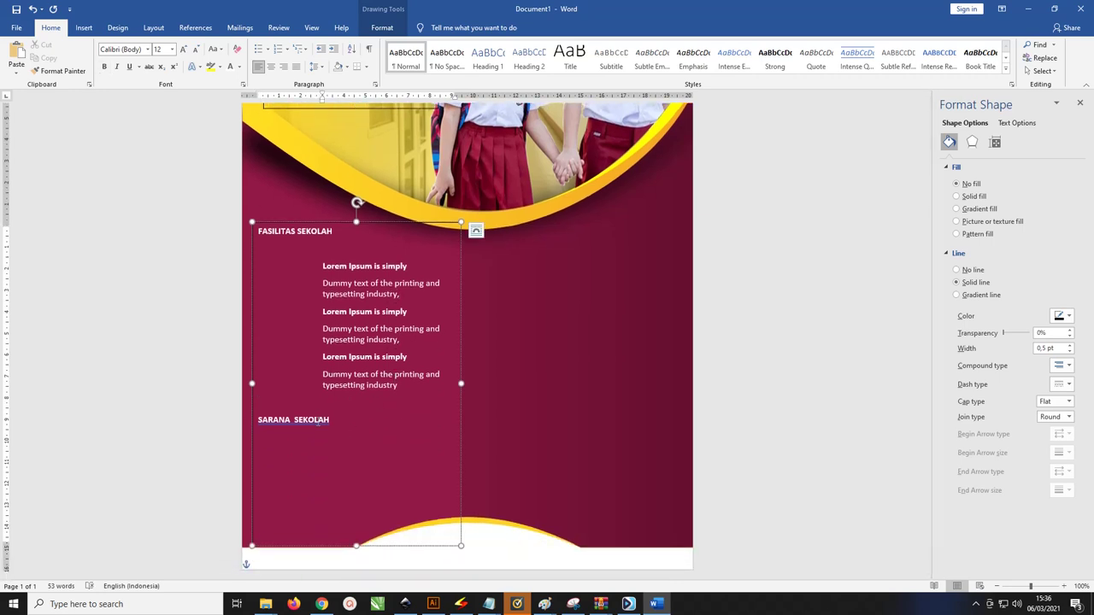
key("BackSpace")
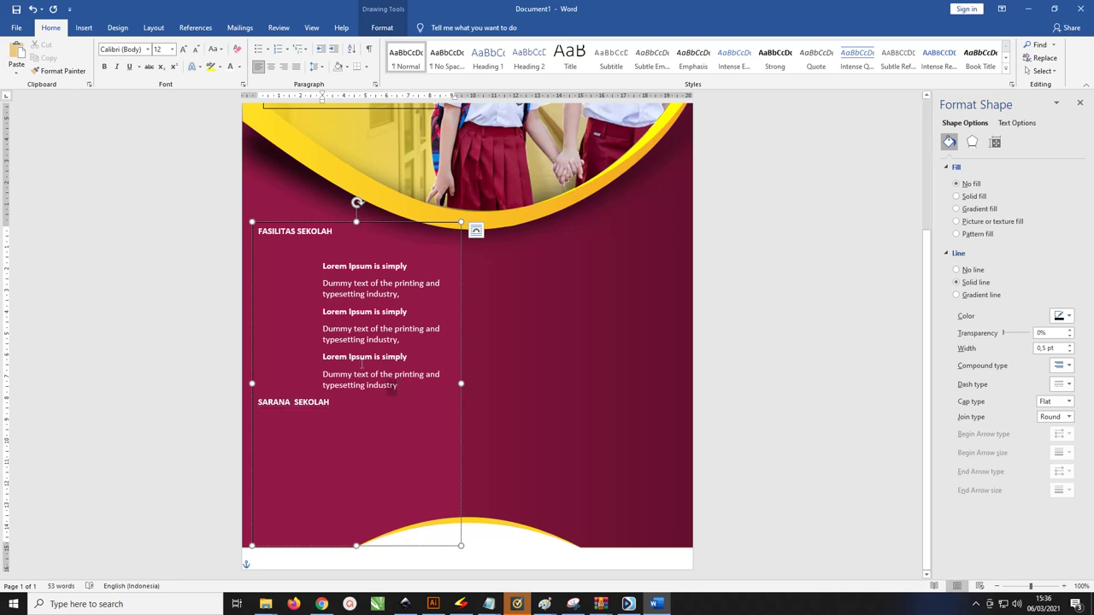
left_click_drag(399, 387, 302, 265)
key("ctrl+c")
left_click(344, 422)
key("ctrl+v")
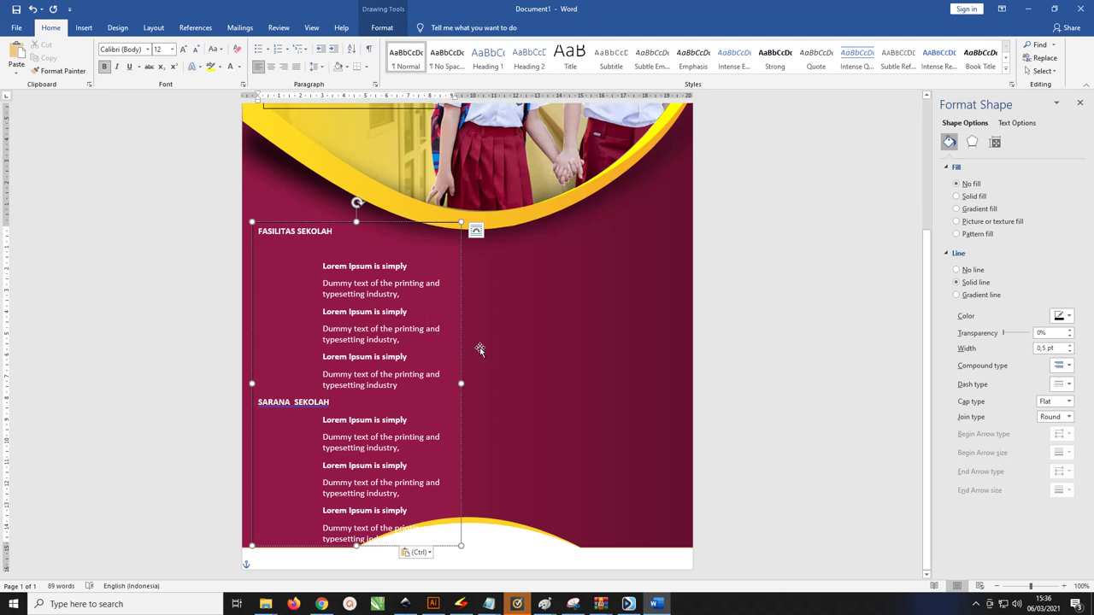
Remove the space after every paragraph in the text box
key("ctrl+a")
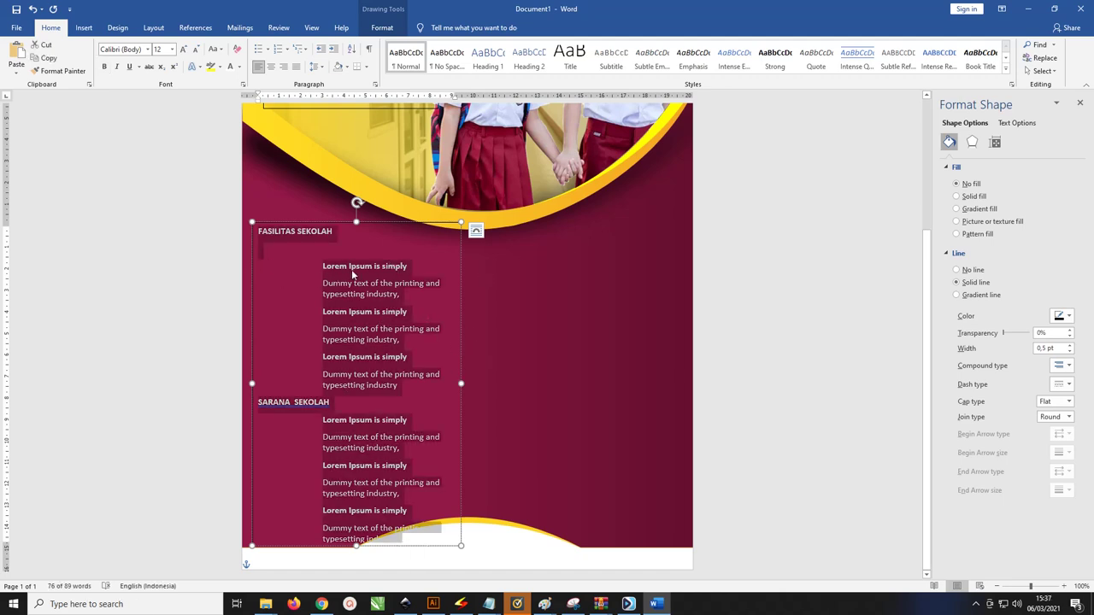
left_click(320, 67)
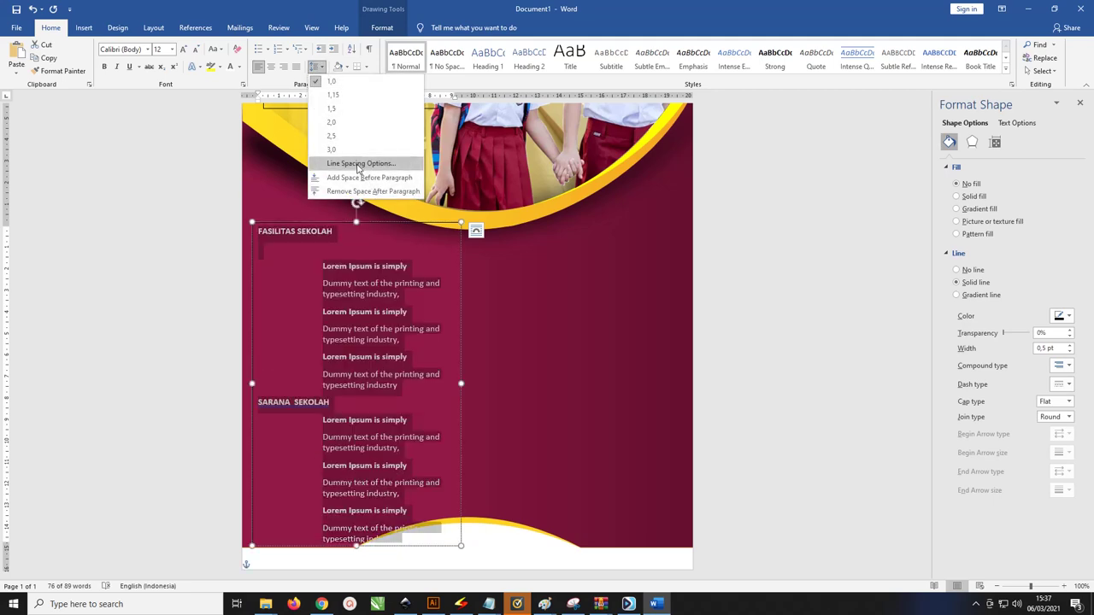
left_click(354, 191)
left_click(354, 191)
Insert a blank line after each item in both sections and below the SARANA SEKOLAH heading
left_click(402, 276)
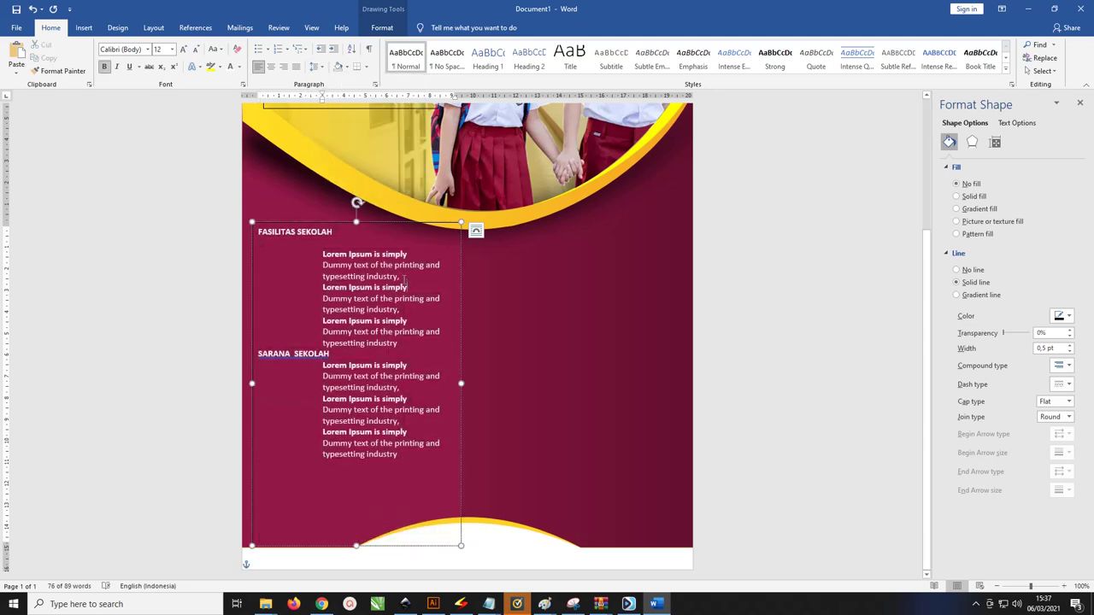
key("Return")
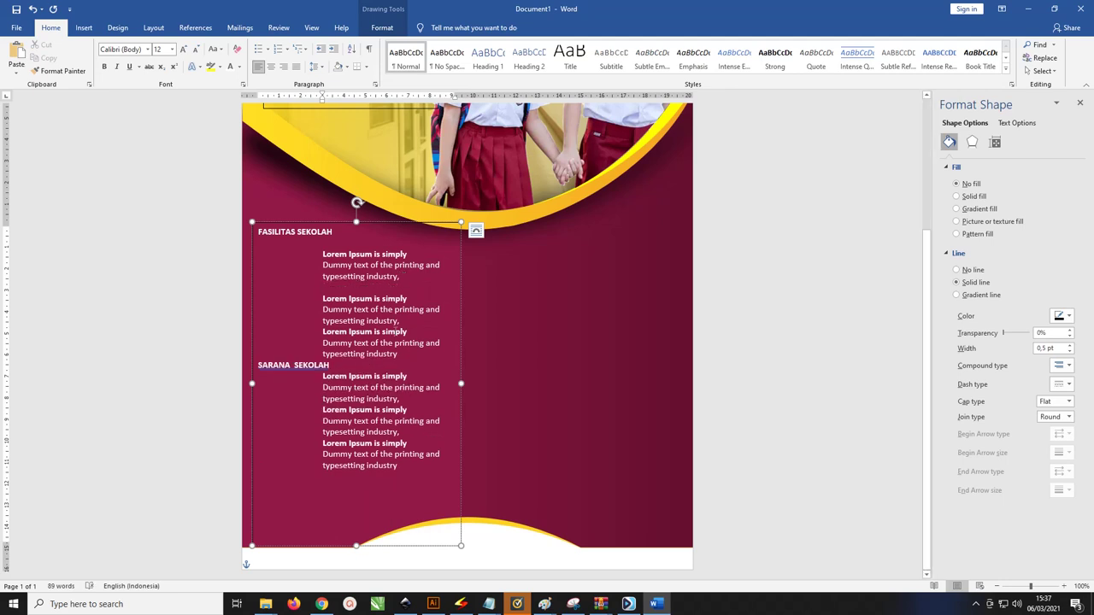
key("Return")
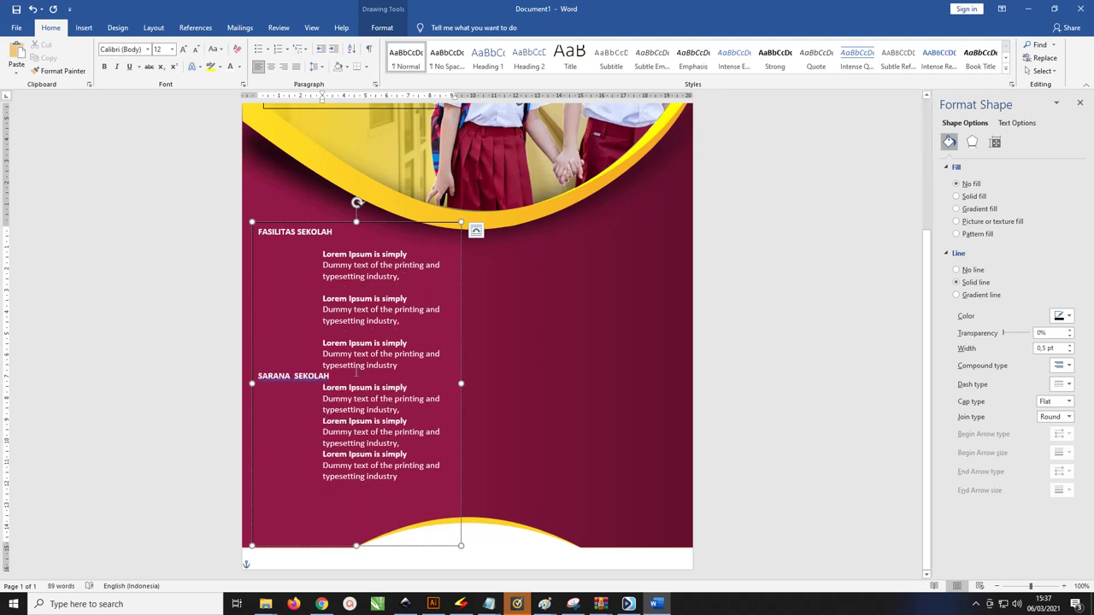
key("Return")
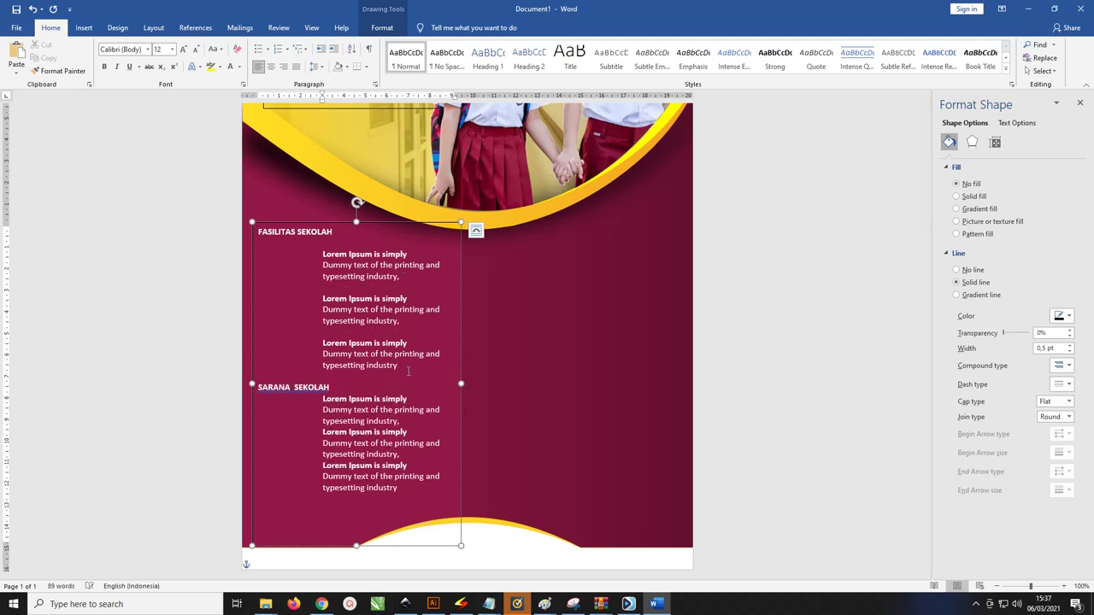
key("Return")
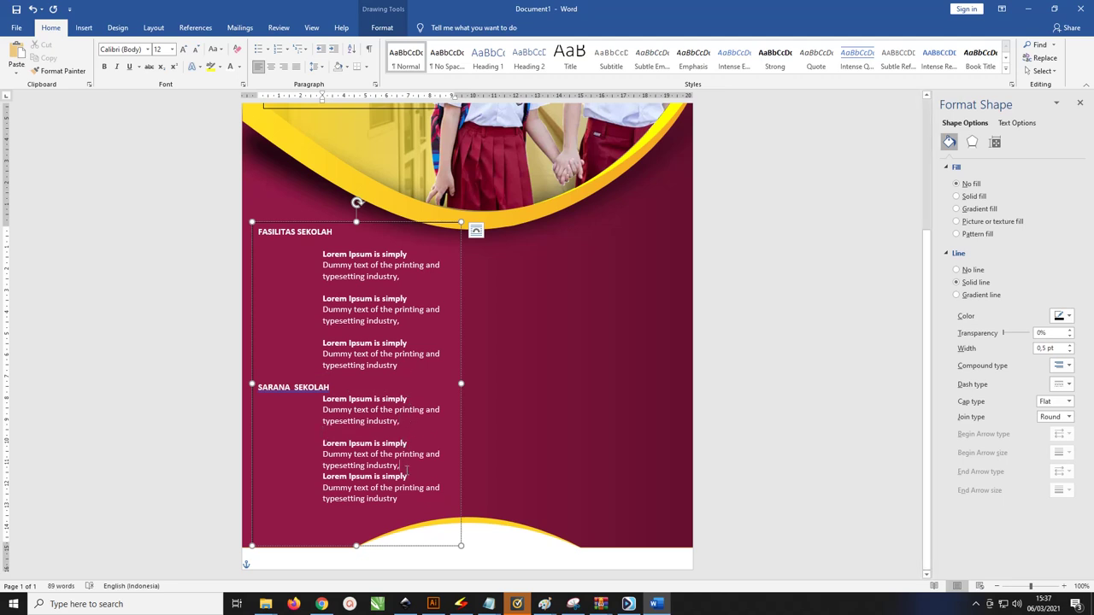
key("Return")
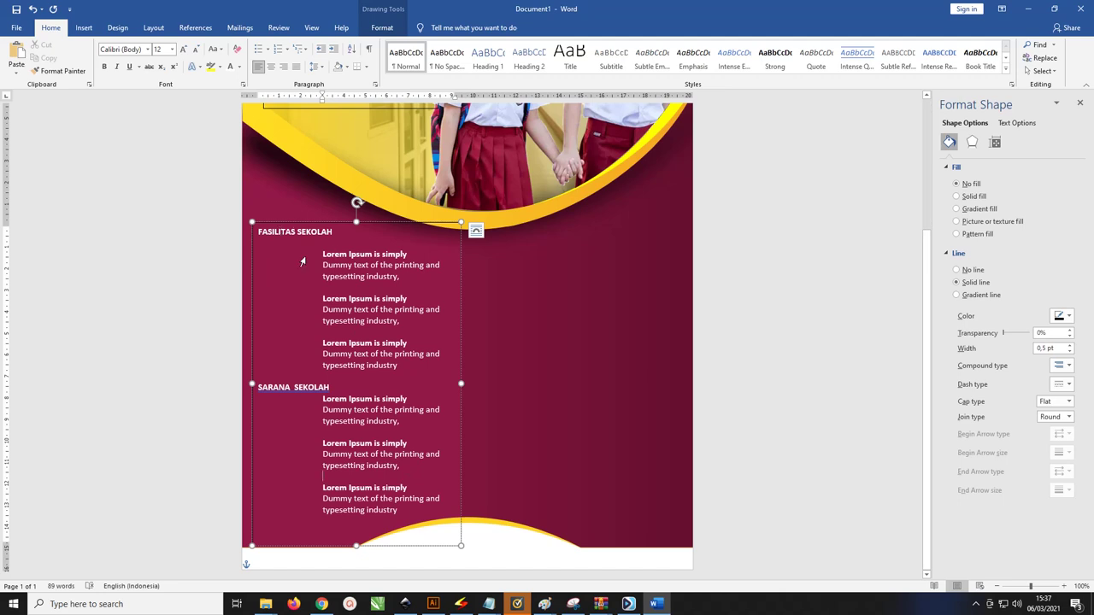
left_click(352, 396)
key("Return")
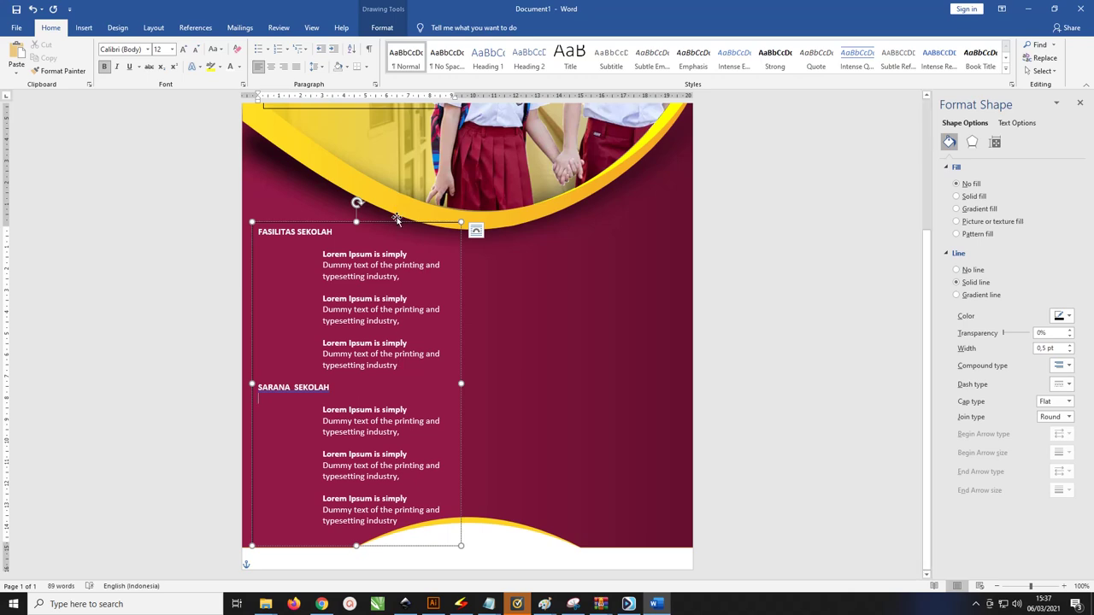
Duplicate the list box onto the page's right side and replace all its text with 'Slogan Sekolah'
mouse_move(395, 224)
left_mouse_down()
mouse_move(617, 299)
mouse_move(612, 345)
left_mouse_up()
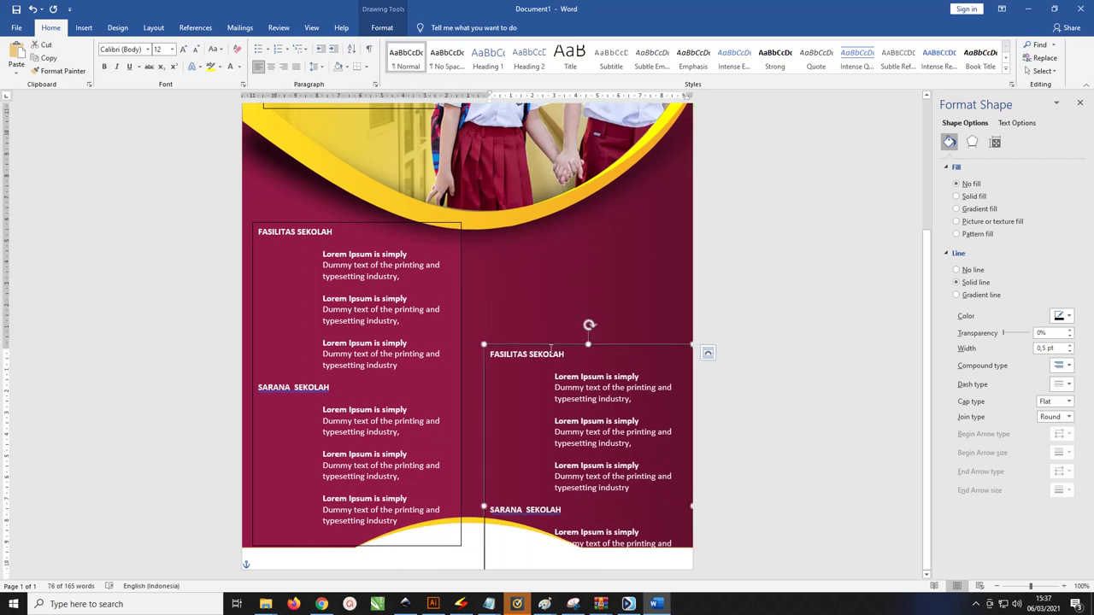
left_click(548, 352)
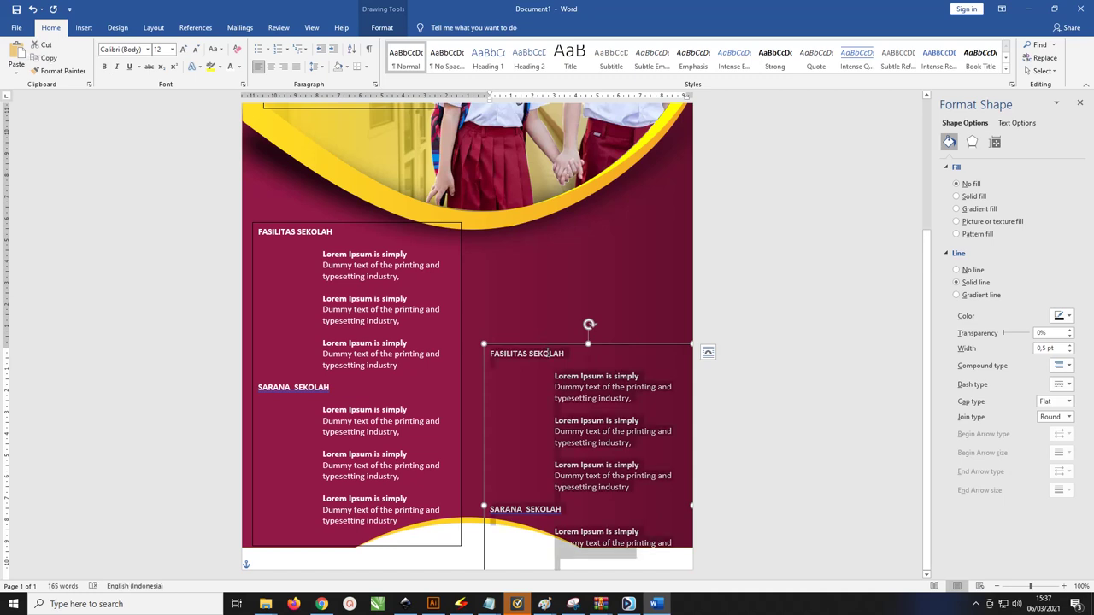
left_click(548, 352)
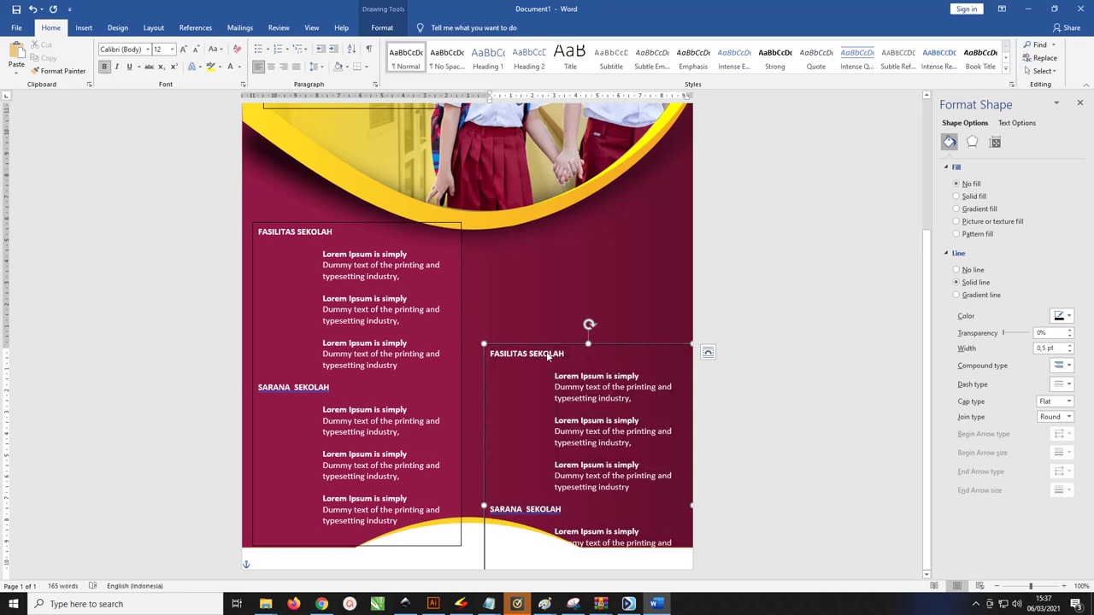
key("ctrl+a")
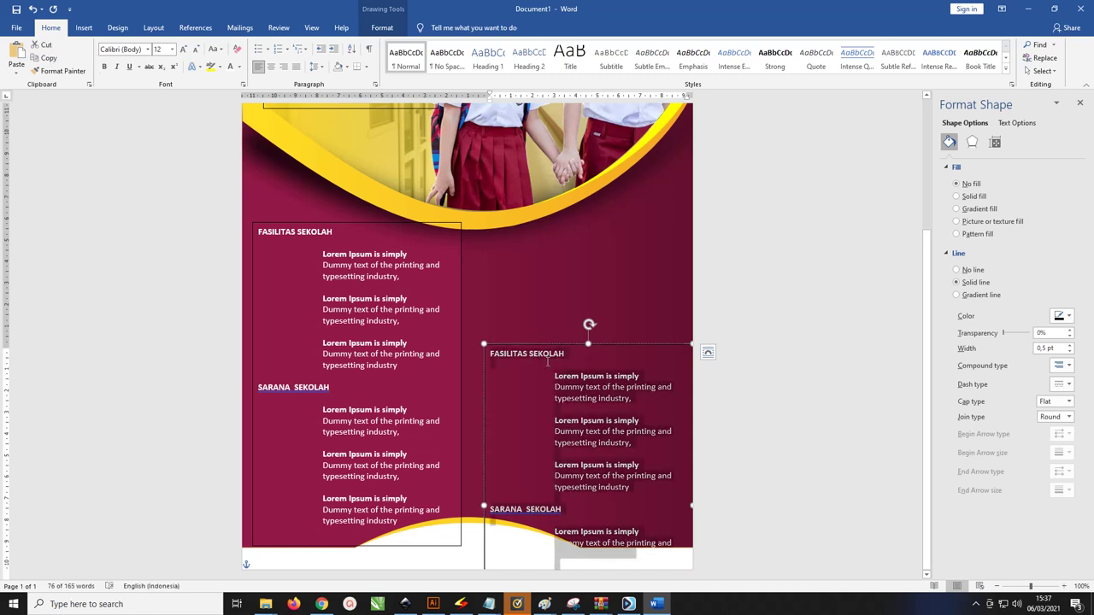
key("BackSpace")
type("Slogan Sekolah")
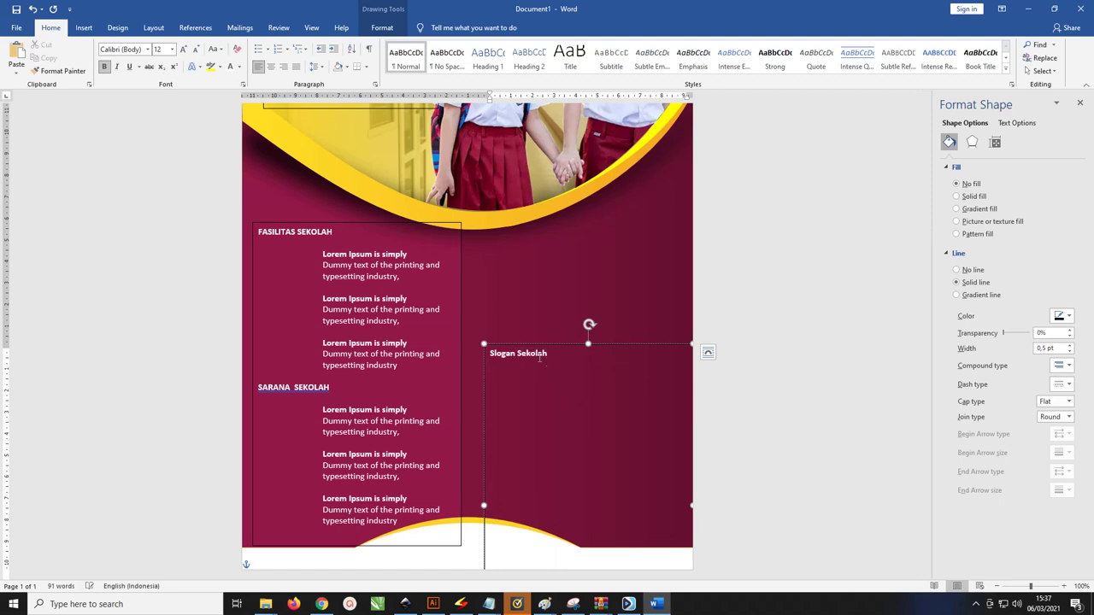
Move the Slogan box under the photo, split the slogan onto two lines, and enlarge its text
left_click_drag(532, 343, 515, 218)
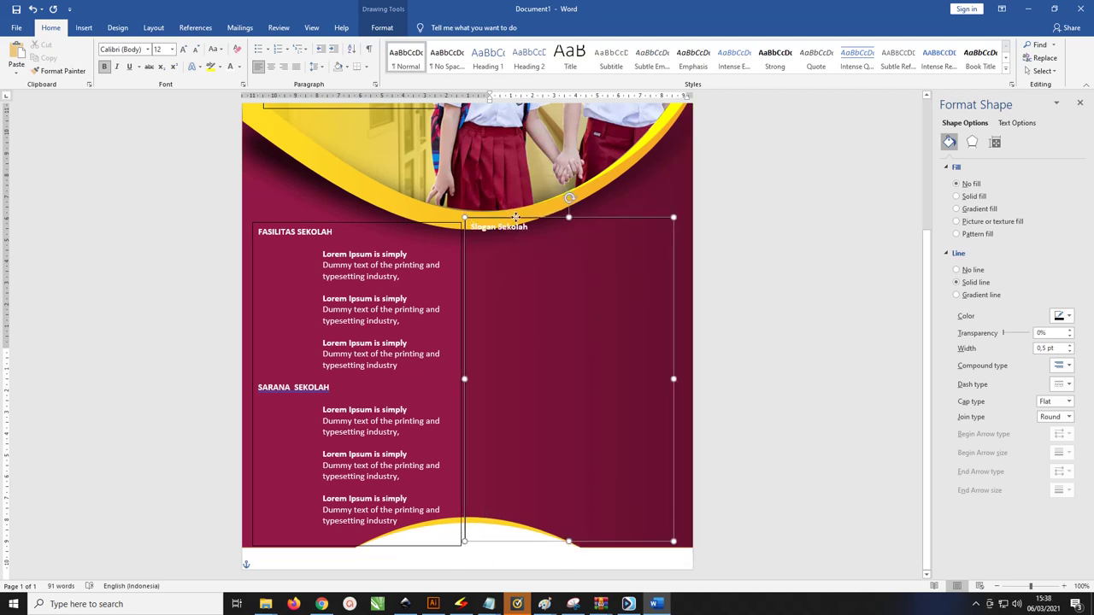
scroll(563, 539, "down", 1, "ctrl")
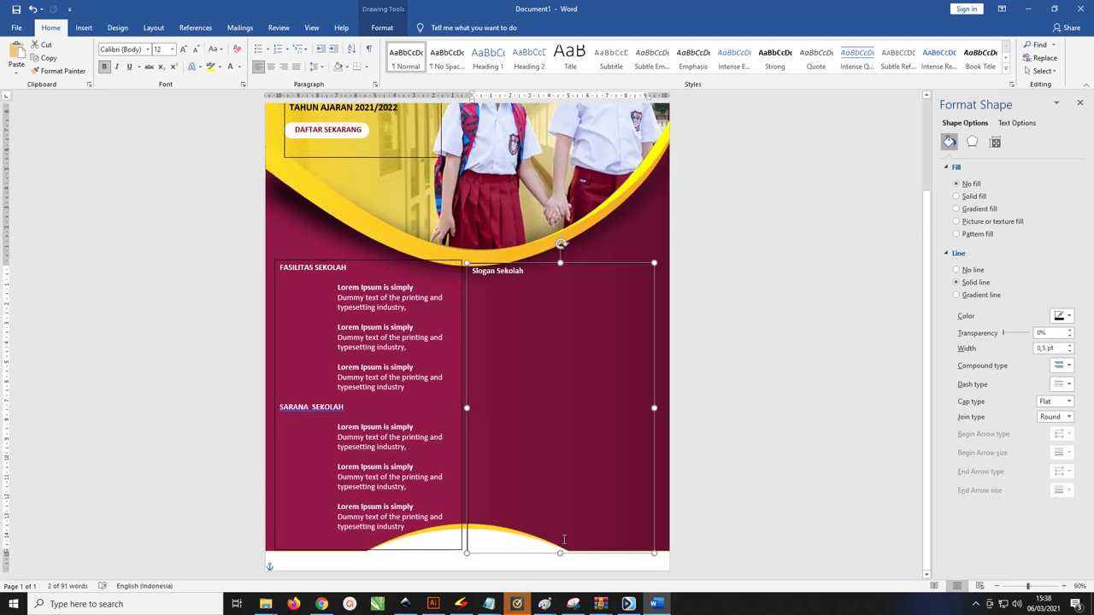
left_click_drag(560, 553, 534, 299)
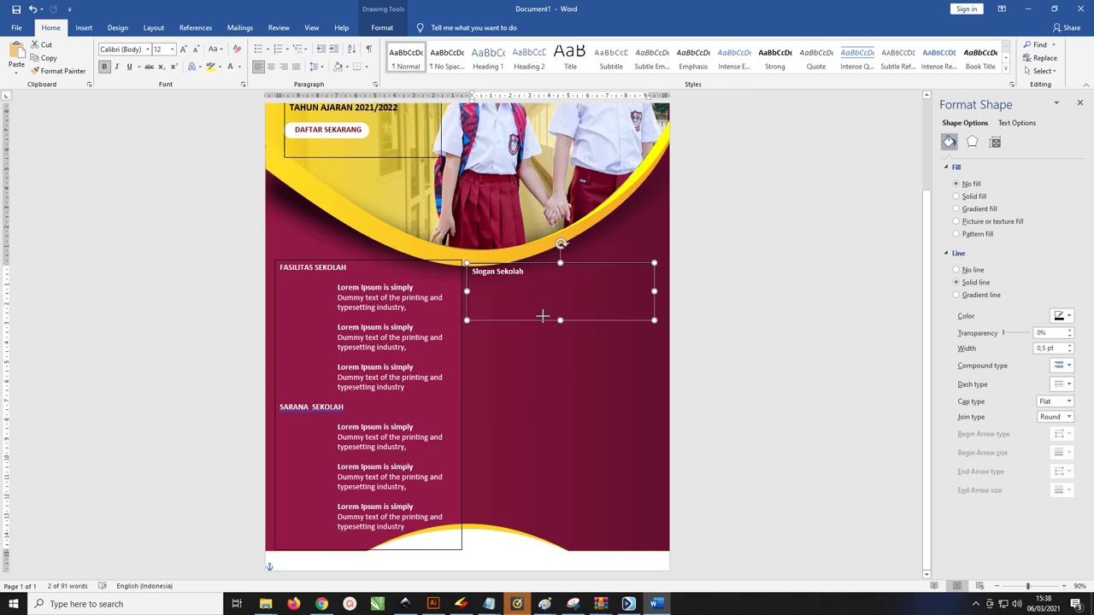
left_click(529, 271)
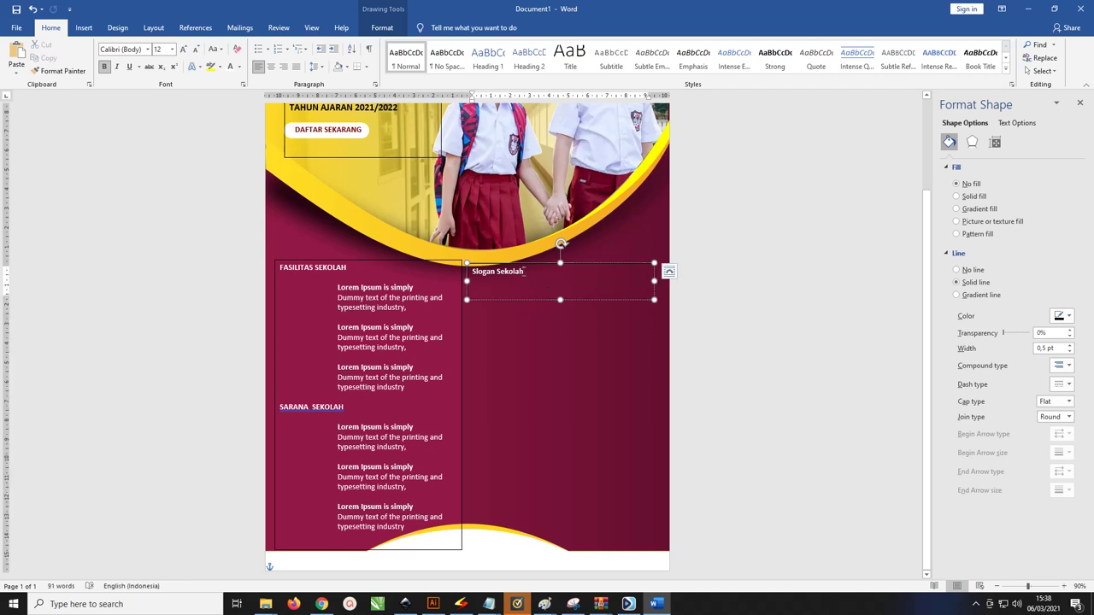
type("Disini")
key("Return")
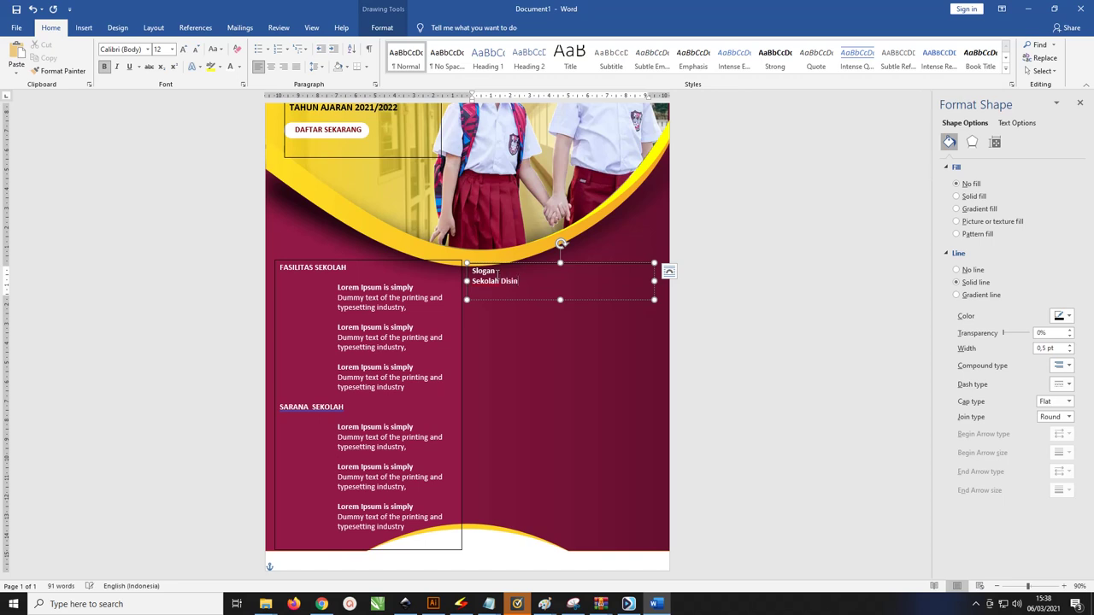
key("ctrl+a")
key("ctrl+bracketright")
key("ctrl+bracketright")
key("ctrl+bracketright")
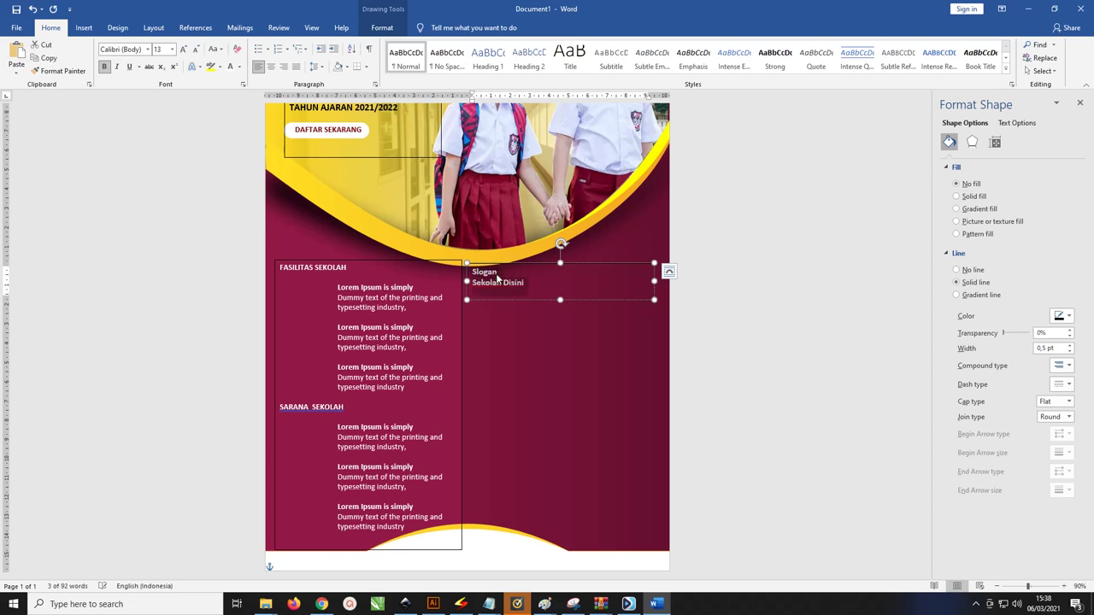
key("ctrl+bracketright")
key("ctrl+bracketright")
key("ctrl+bracketright")
key("ctrl+bracketright")
key("ctrl+bracketright")
key("ctrl+bracketright")
key("ctrl+bracketright")
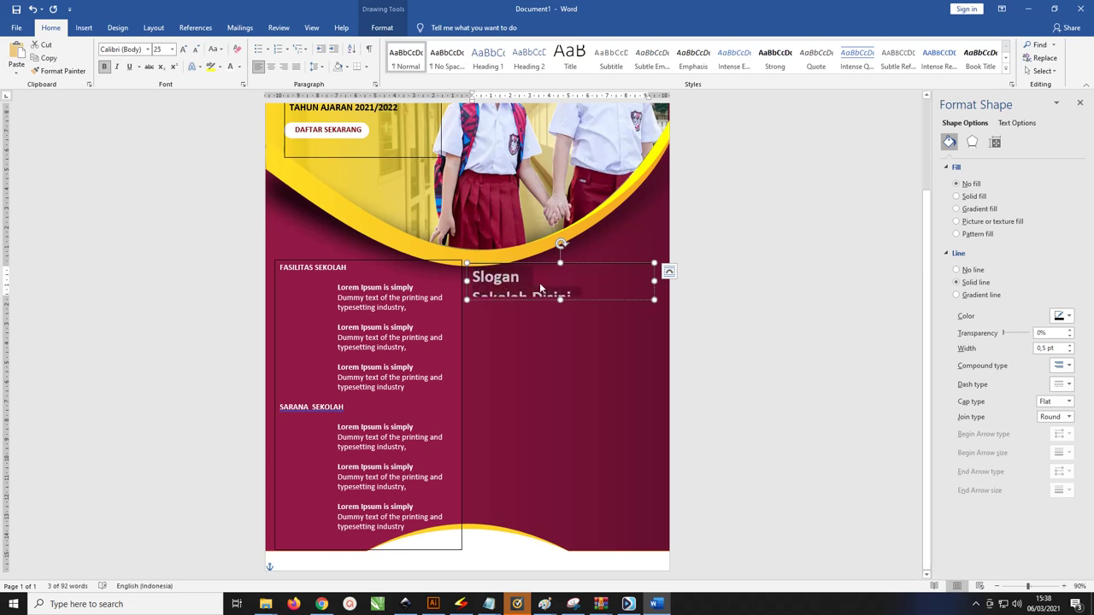
left_click_drag(560, 299, 560, 320)
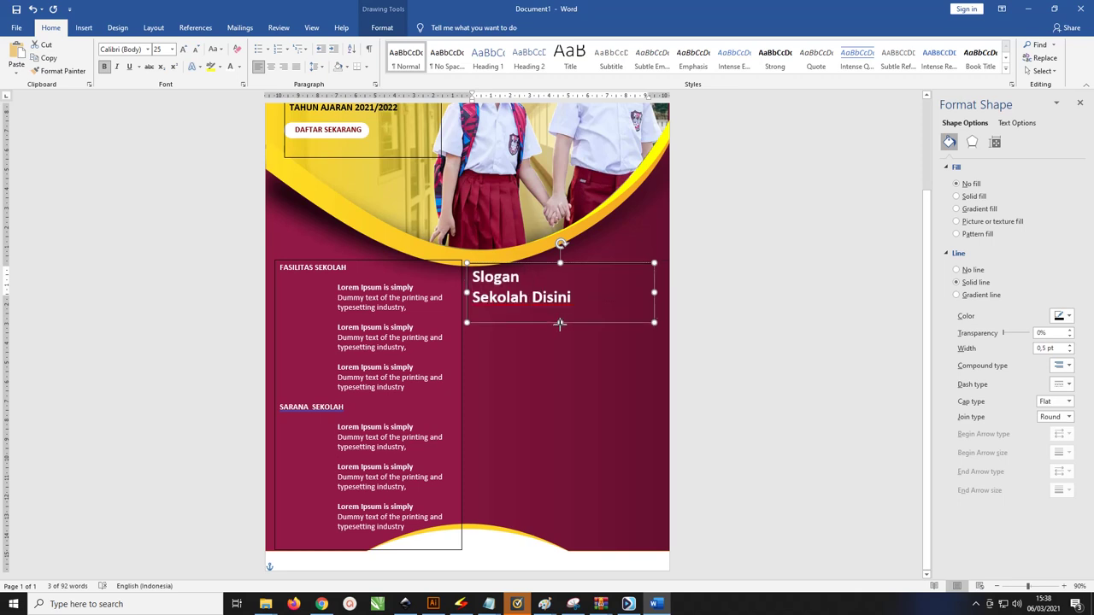
Set the slogan text to the Fredoka One font and make the box taller
left_click(520, 295)
key("ctrl+a")
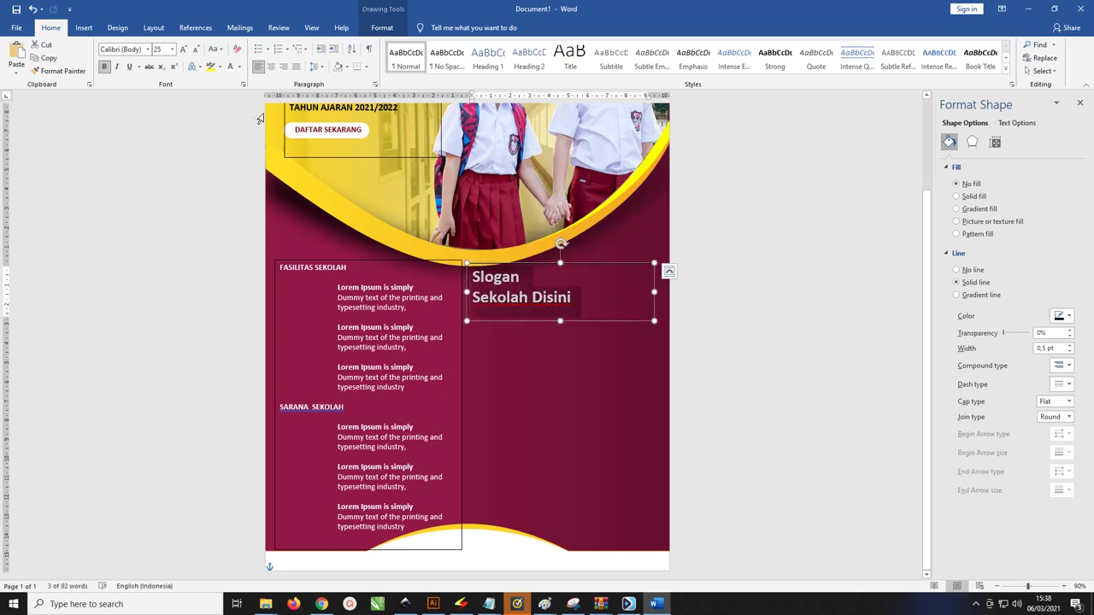
left_click(126, 50)
type("Fredoka One")
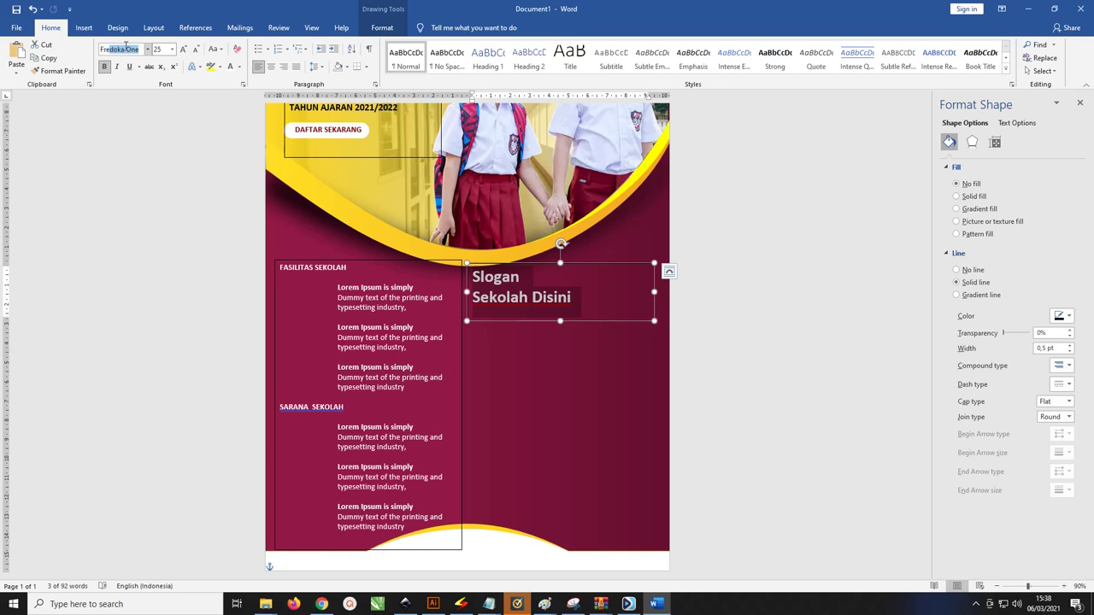
key("Return")
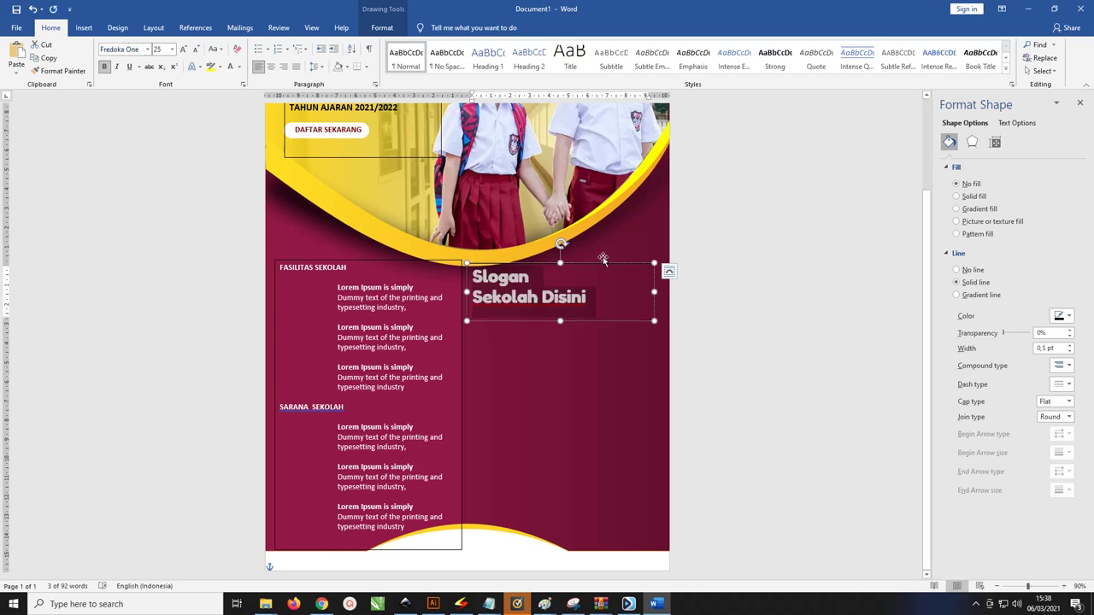
left_click_drag(596, 266, 597, 270)
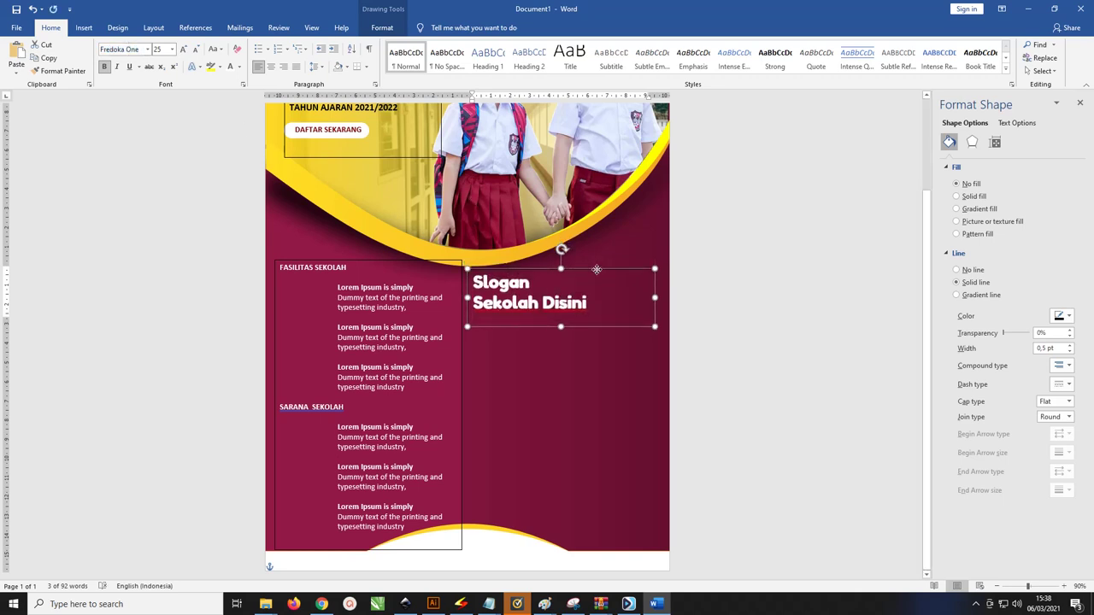
left_click_drag(561, 325, 561, 386)
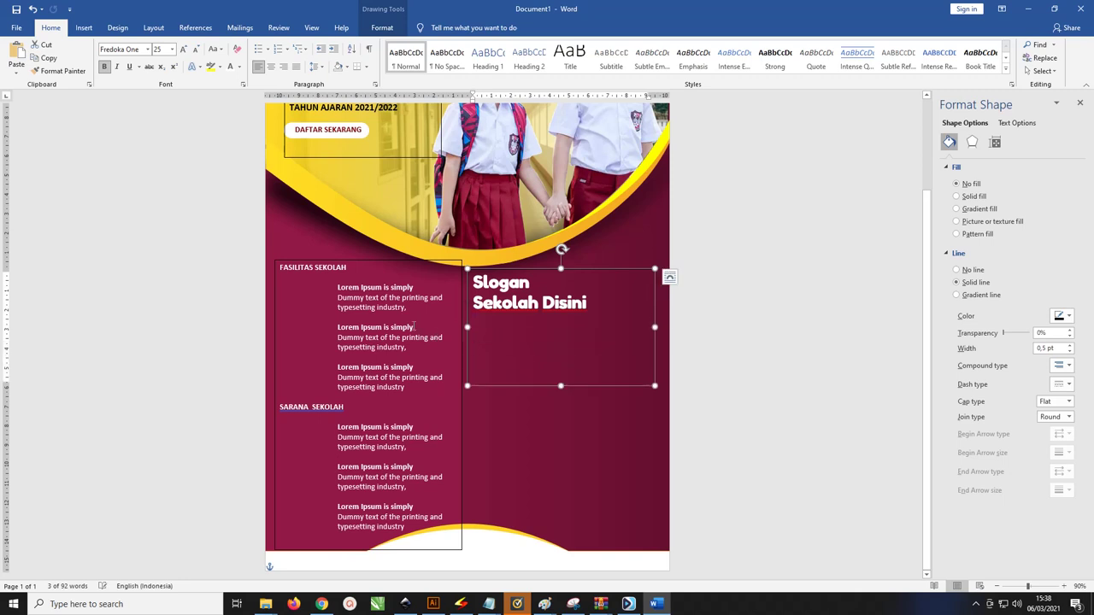
Paste a Lorem Ipsum entry under the slogan and remove its left indent
left_click(368, 296)
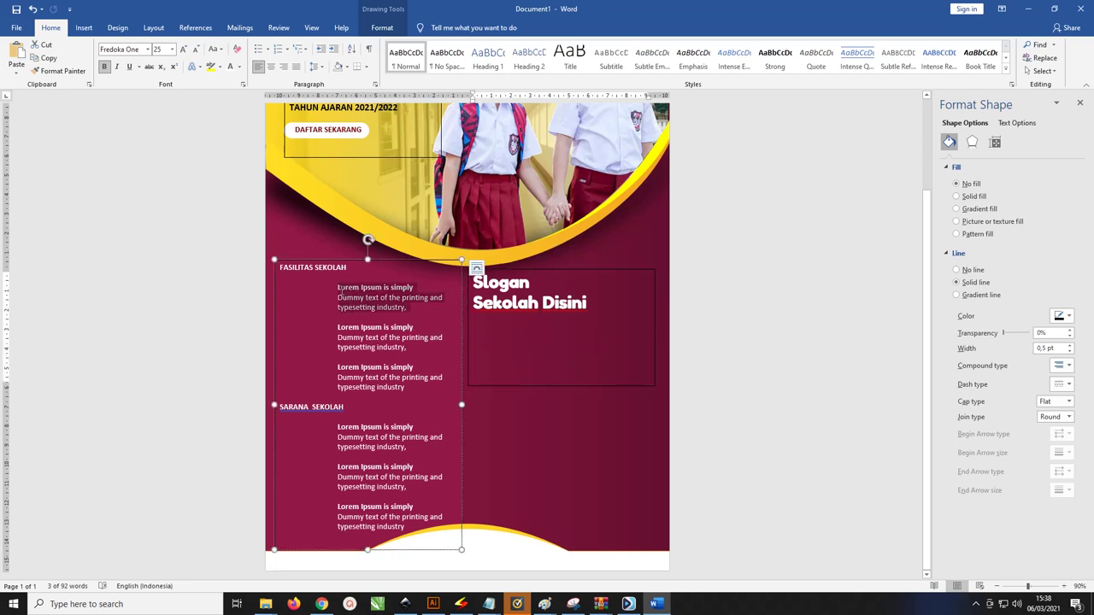
left_click(533, 338)
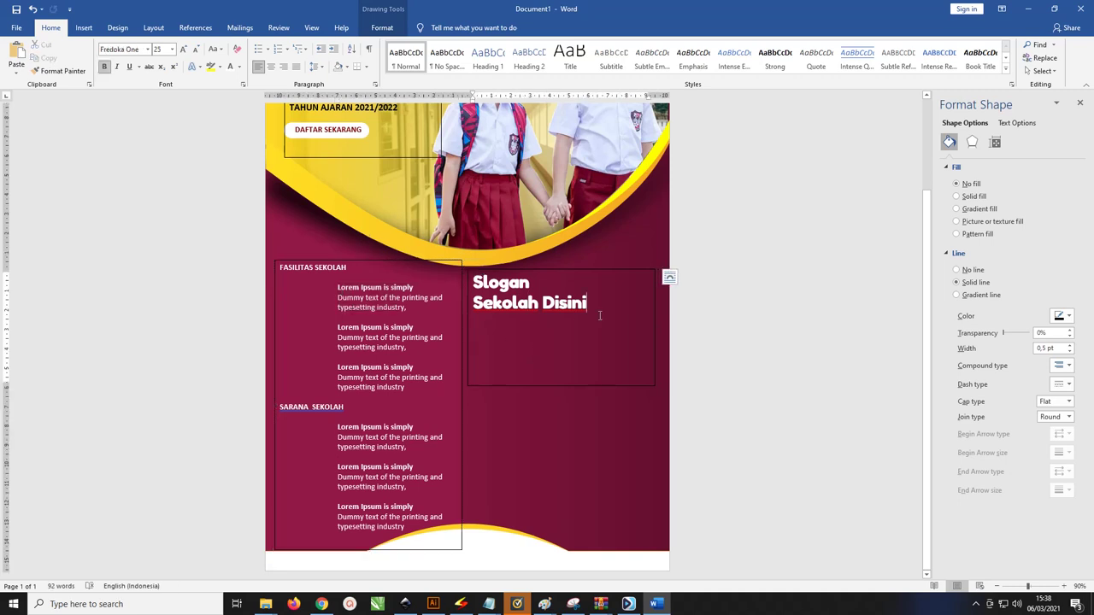
key("ctrl+v")
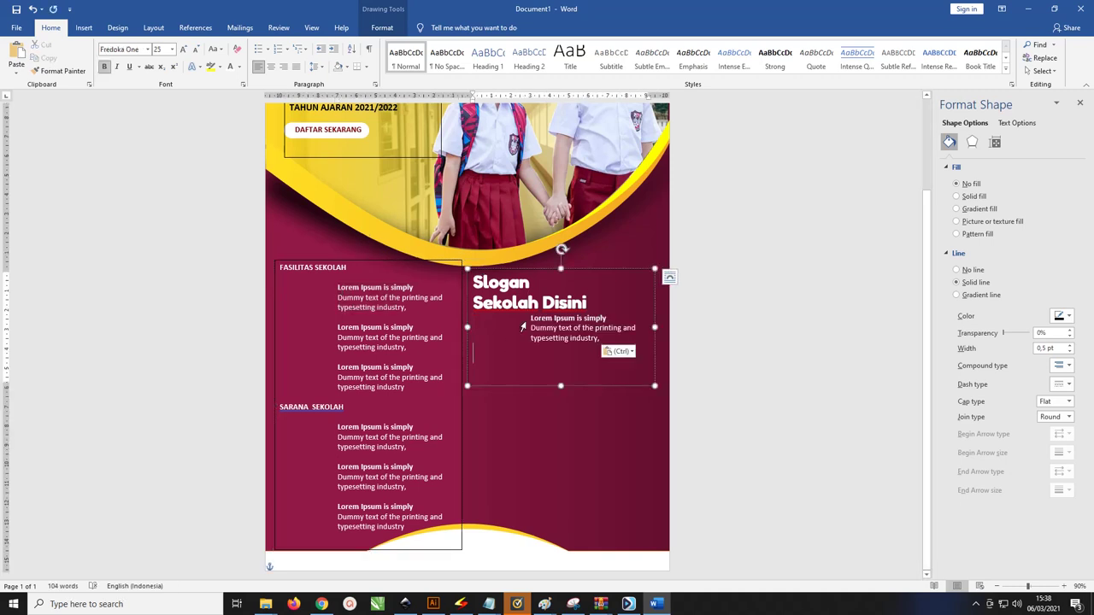
left_click(530, 325)
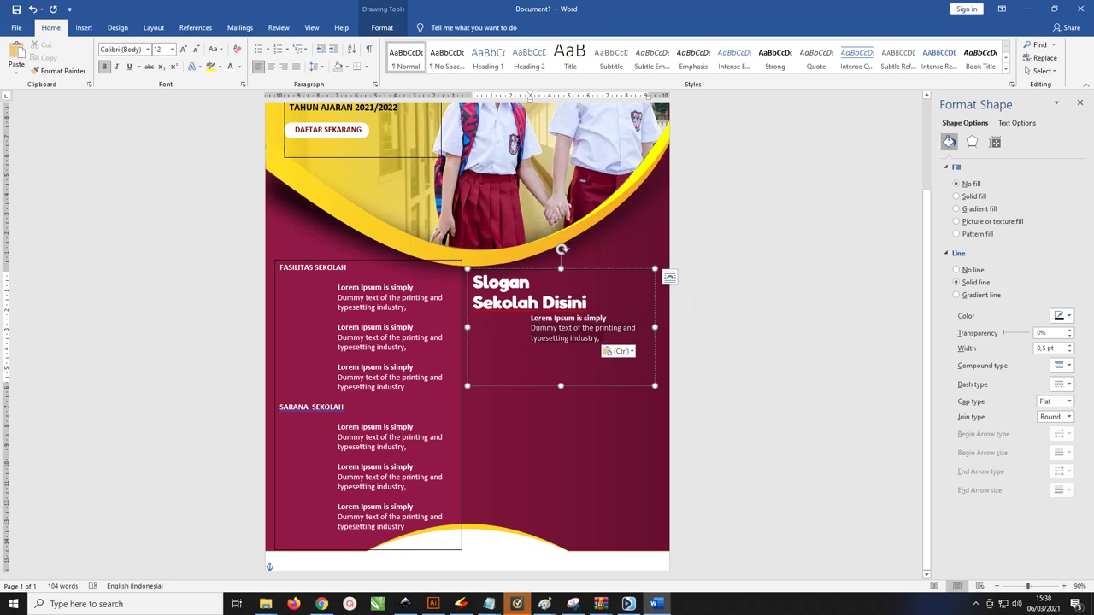
key("ctrl+a")
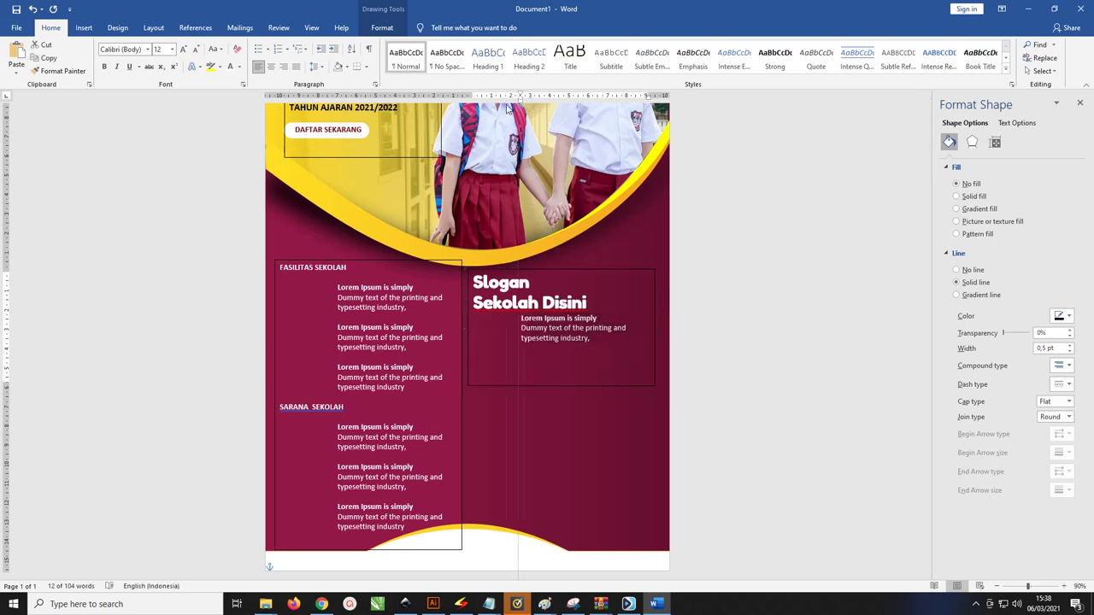
key("ctrl+q")
left_click(607, 305)
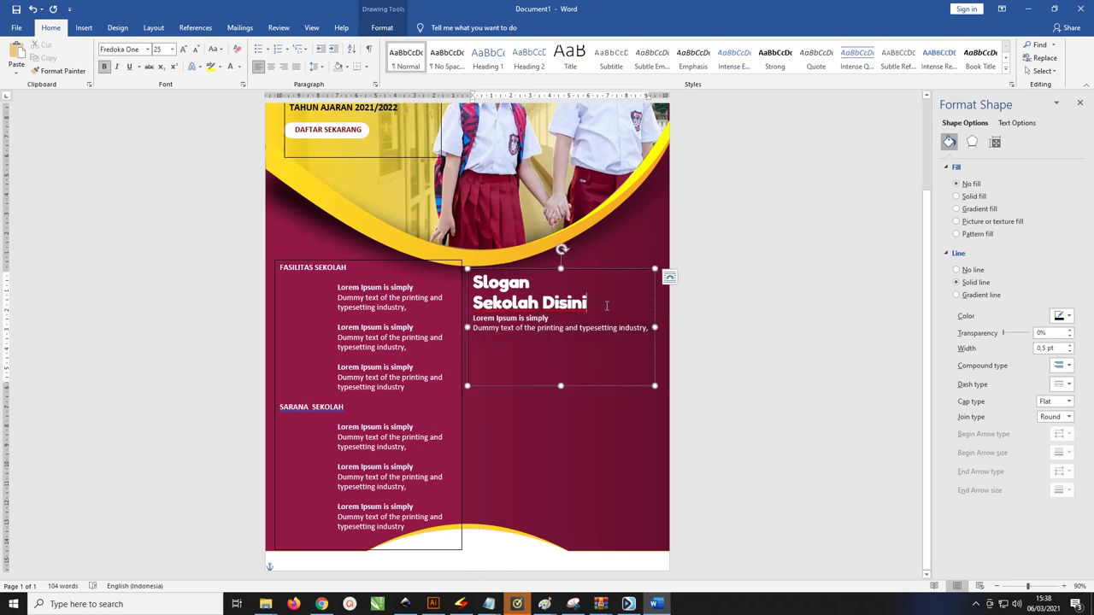
key("Return")
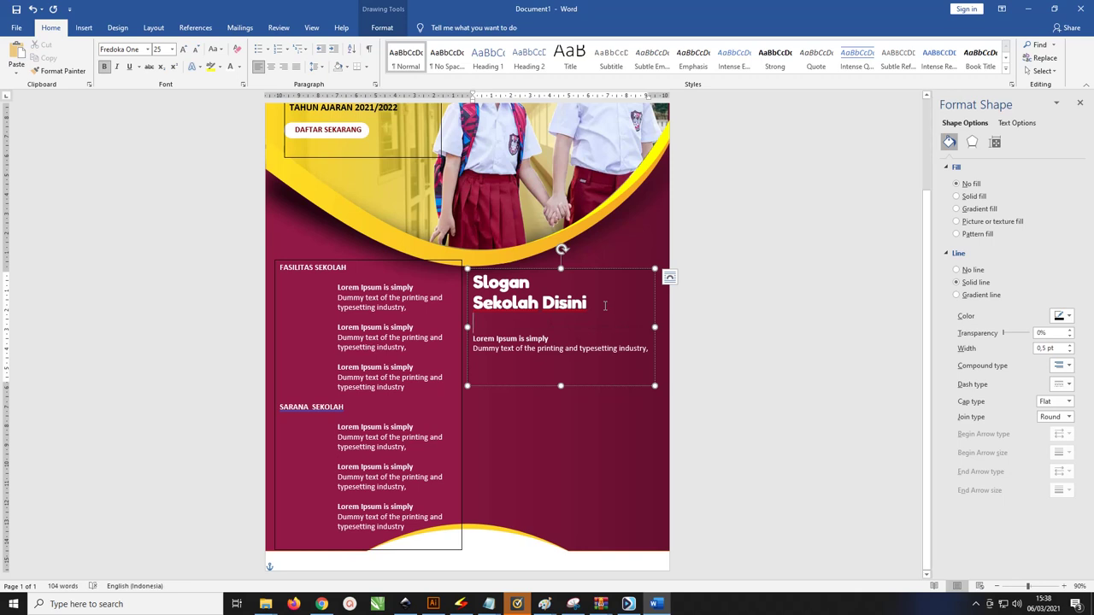
key("Delete")
Paste a second Lorem Ipsum entry, join its lines, and remove its bold formatting
left_click(649, 327)
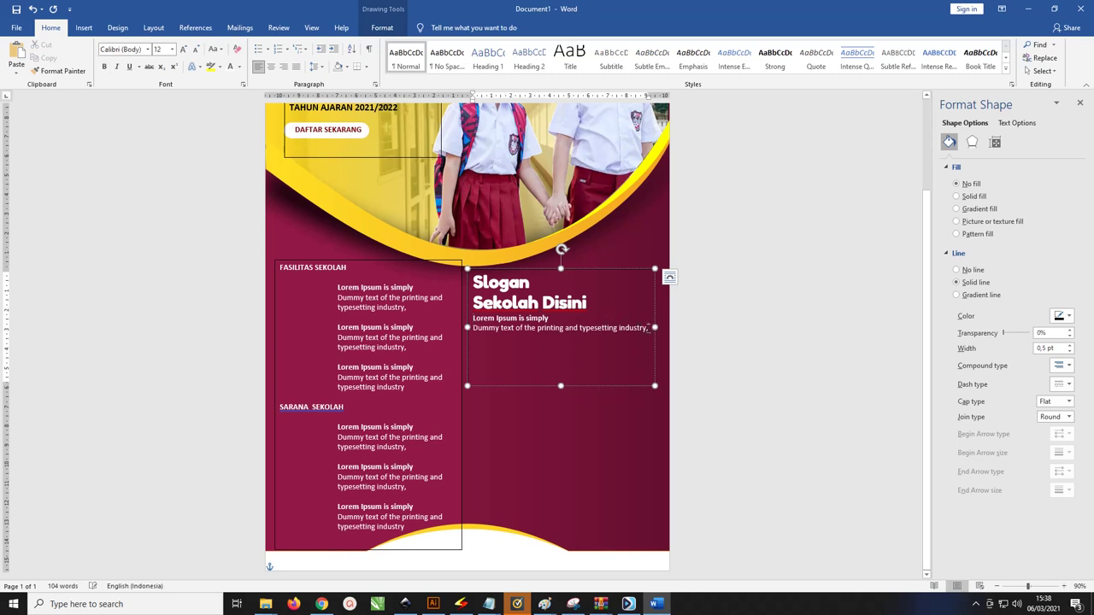
type("Lorem Ipsum is simply Dummy text of the printing and typesetting industry,")
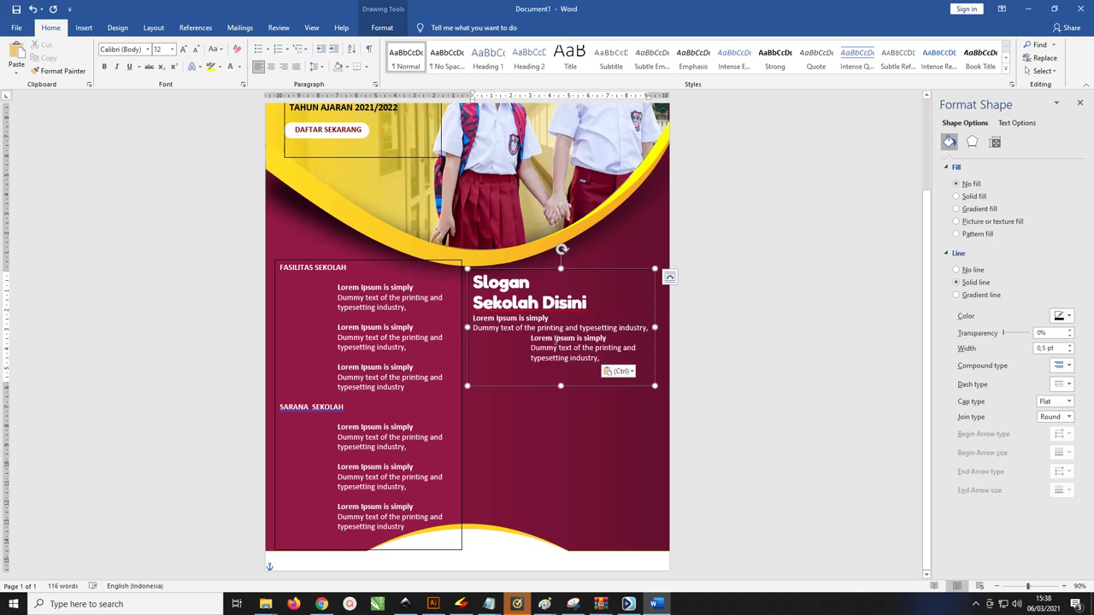
left_click(531, 339)
key("BackSpace")
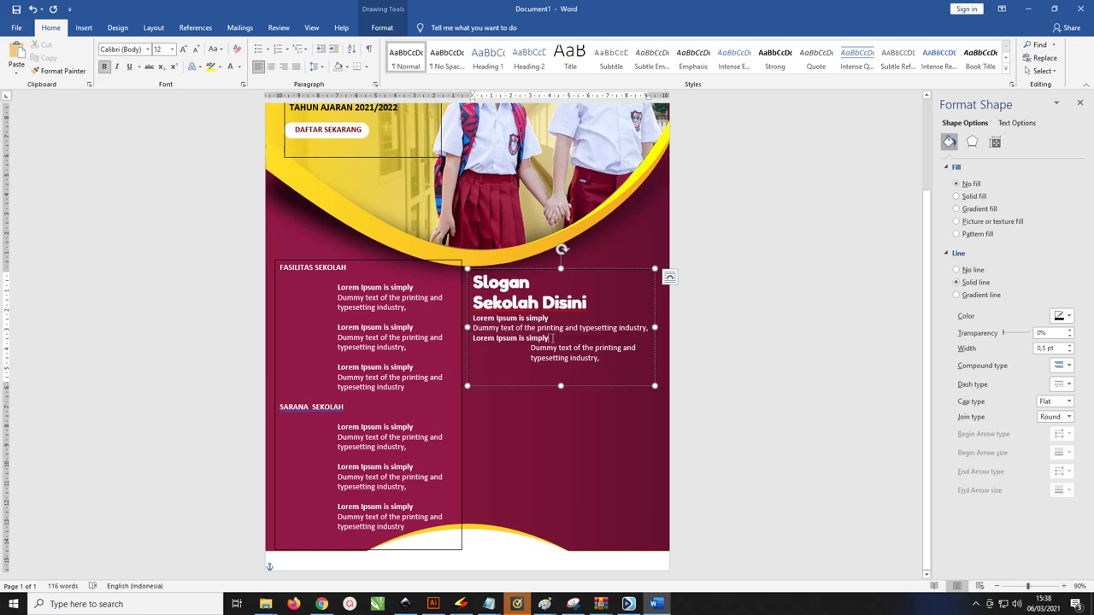
left_click(552, 339)
key("Delete")
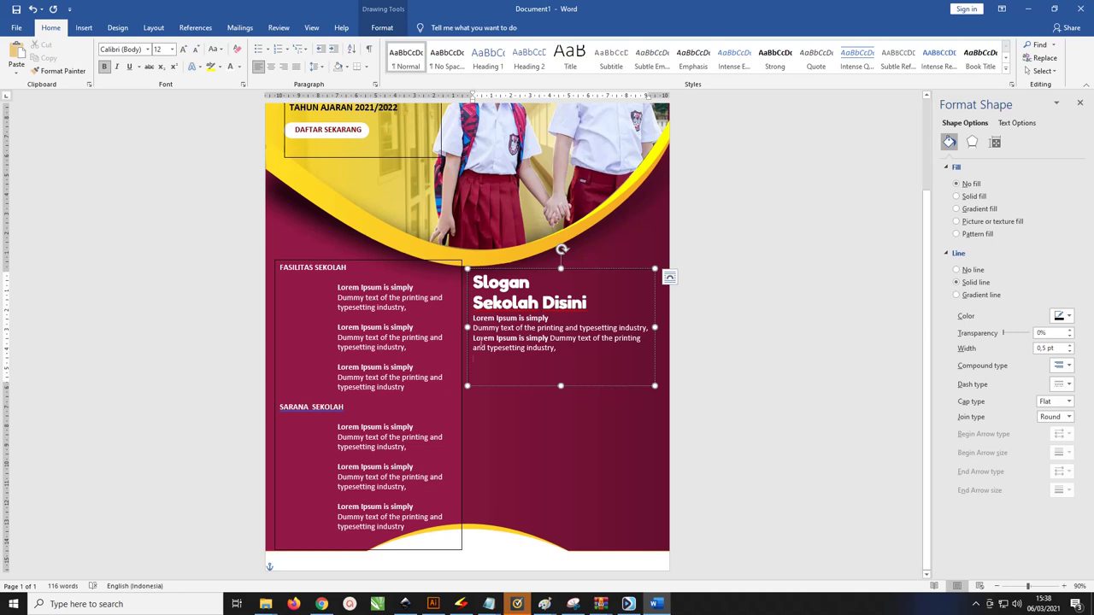
left_click_drag(558, 348, 472, 328)
key("ctrl+b")
key("ctrl+b")
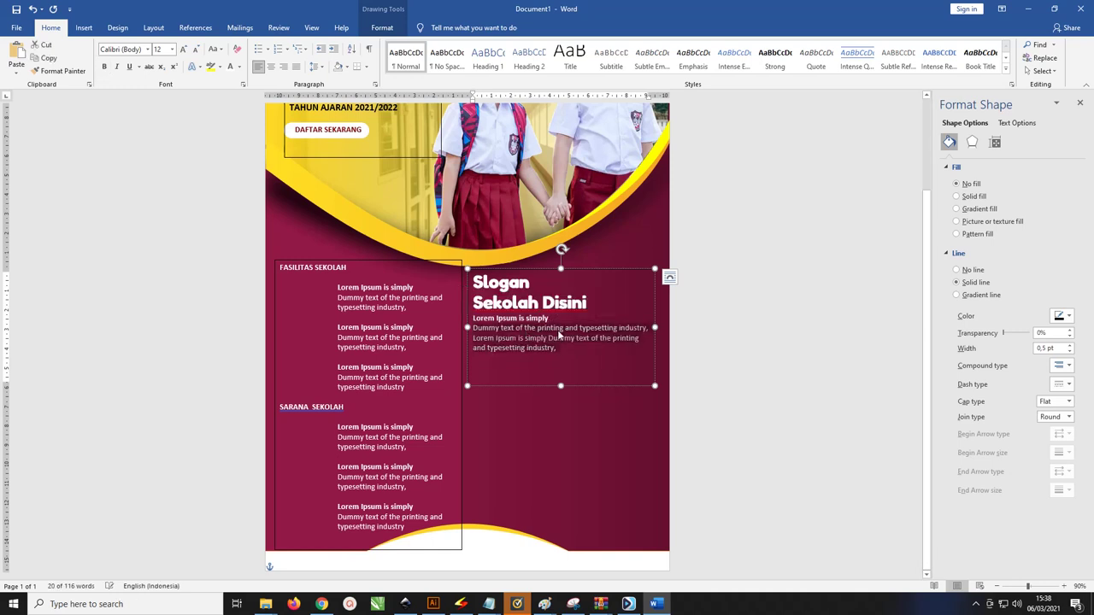
left_click(587, 328)
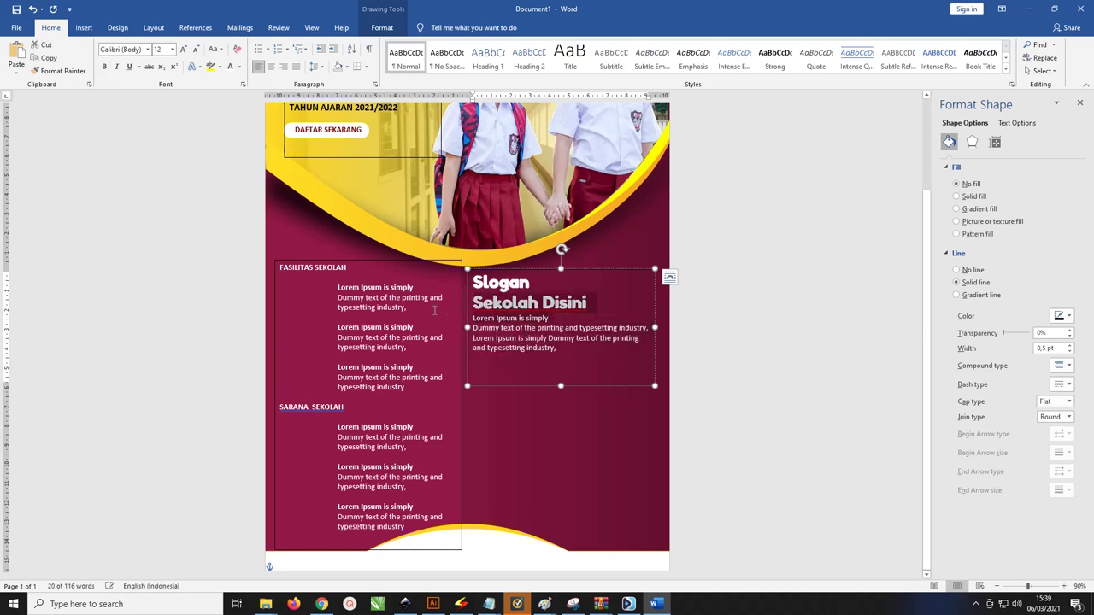
Delete the bold 'Lorem Ipsum is simply' line, leave a blank line above the dummy text, and shorten the box
left_click(586, 328)
left_click_drag(550, 318, 431, 318)
key("Delete")
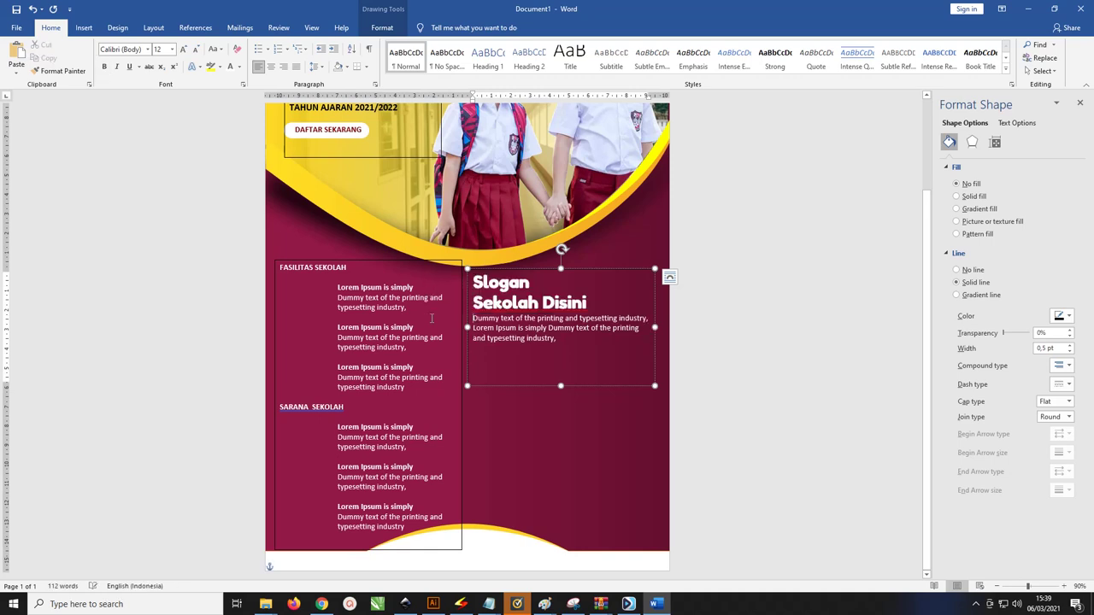
key("Return")
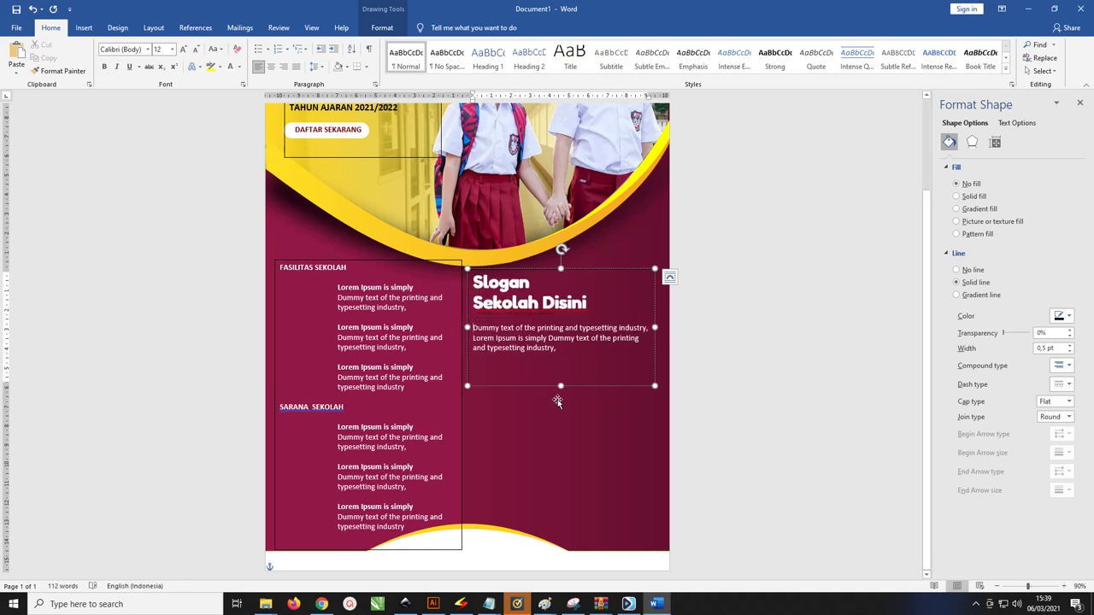
left_click_drag(560, 386, 562, 357)
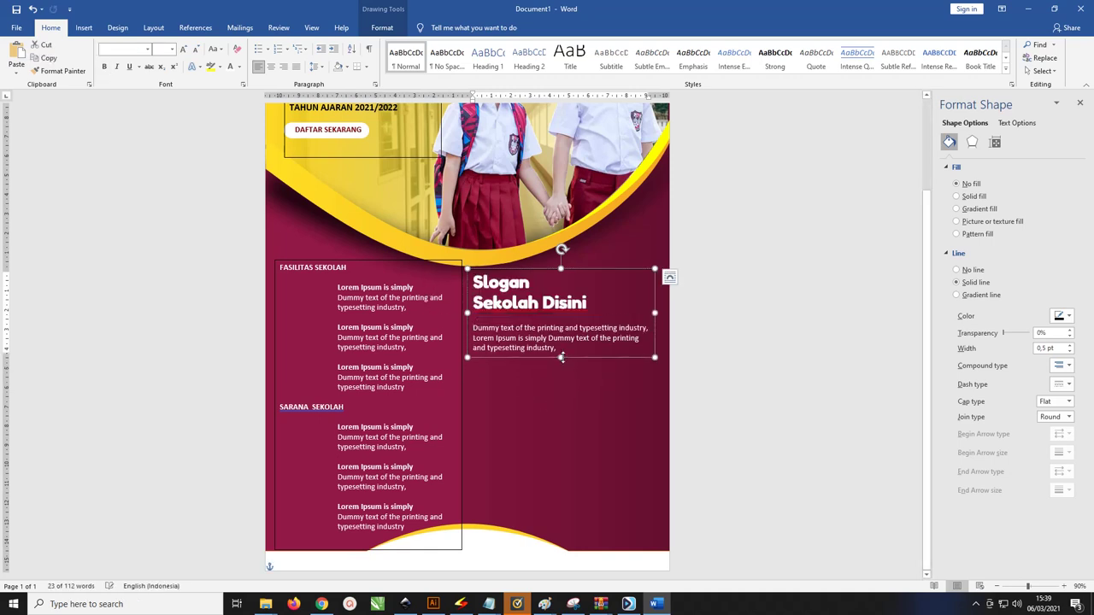
Place a copy of the Fasilitas Sekolah box below the slogan and delete its FASILITAS SEKOLAH heading
left_click(399, 259)
left_click(399, 259)
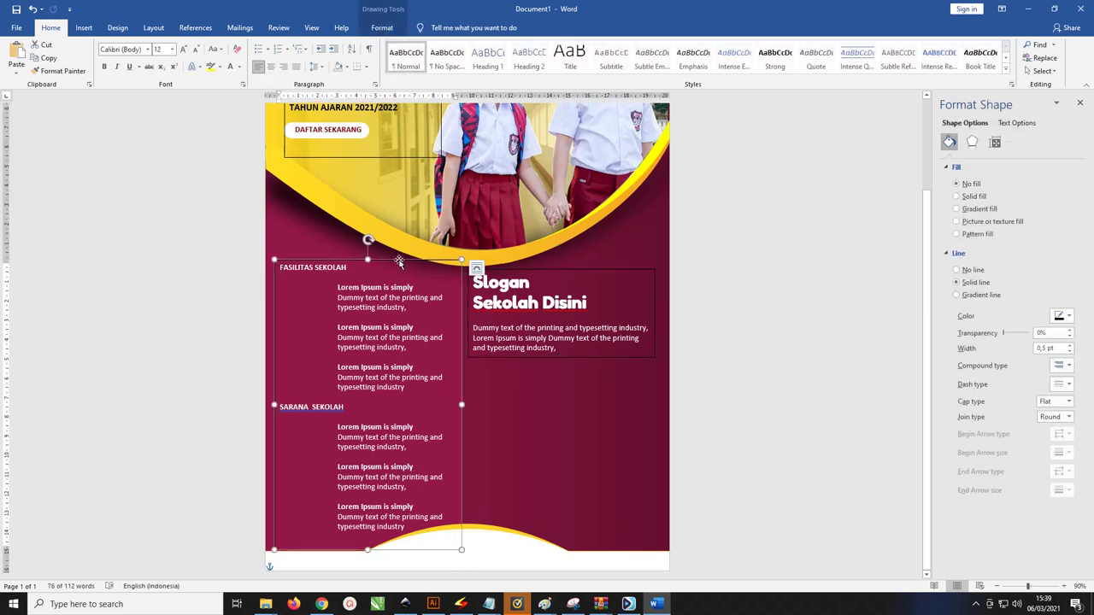
left_click_drag(399, 261, 582, 364)
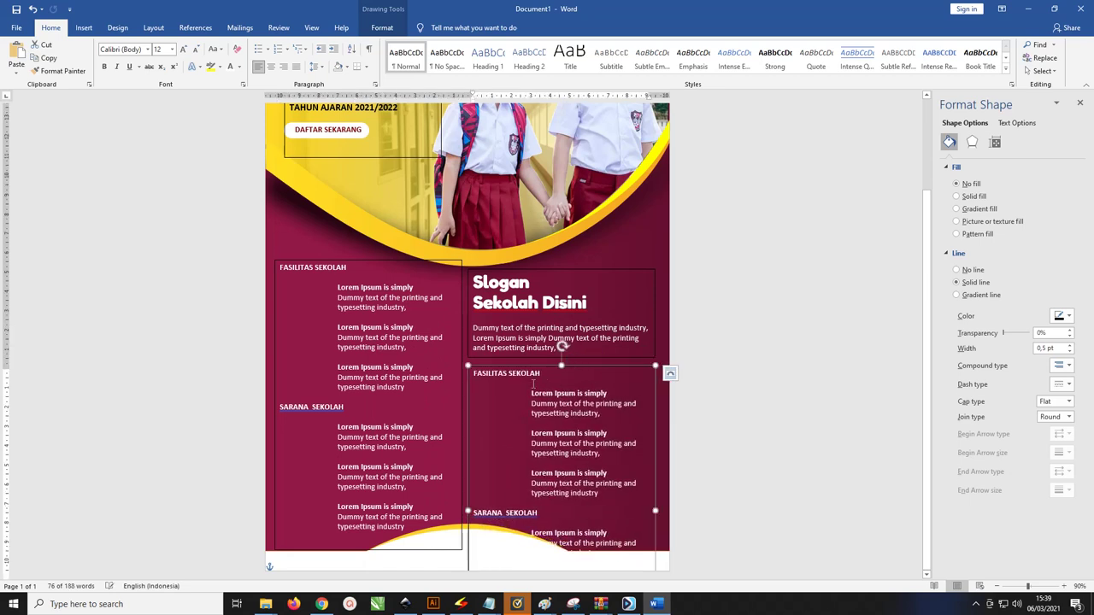
left_click_drag(545, 373, 472, 373)
key("BackSpace")
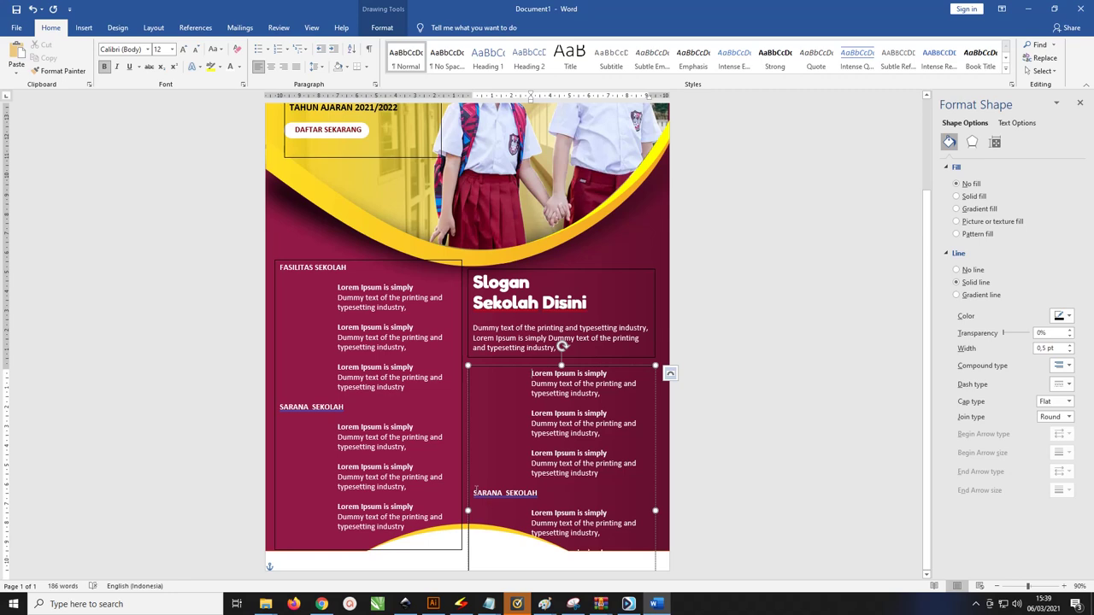
Delete the SARANA SEKOLAH section and extra entry from the copy, then move and shorten the box
left_click_drag(518, 498, 637, 564)
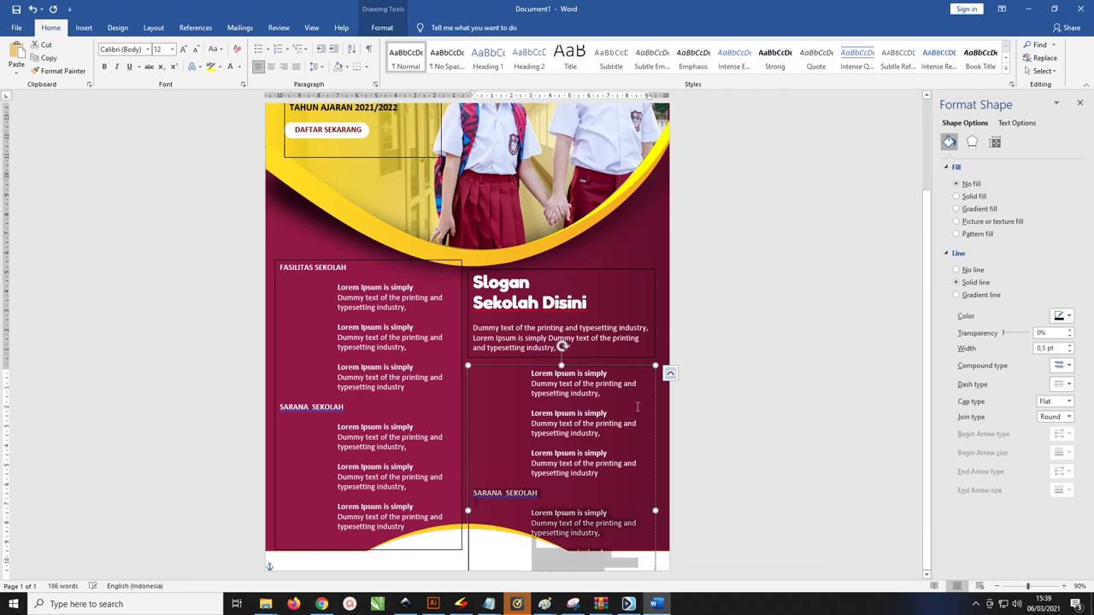
scroll(735, 383, "down", 2)
key("BackSpace")
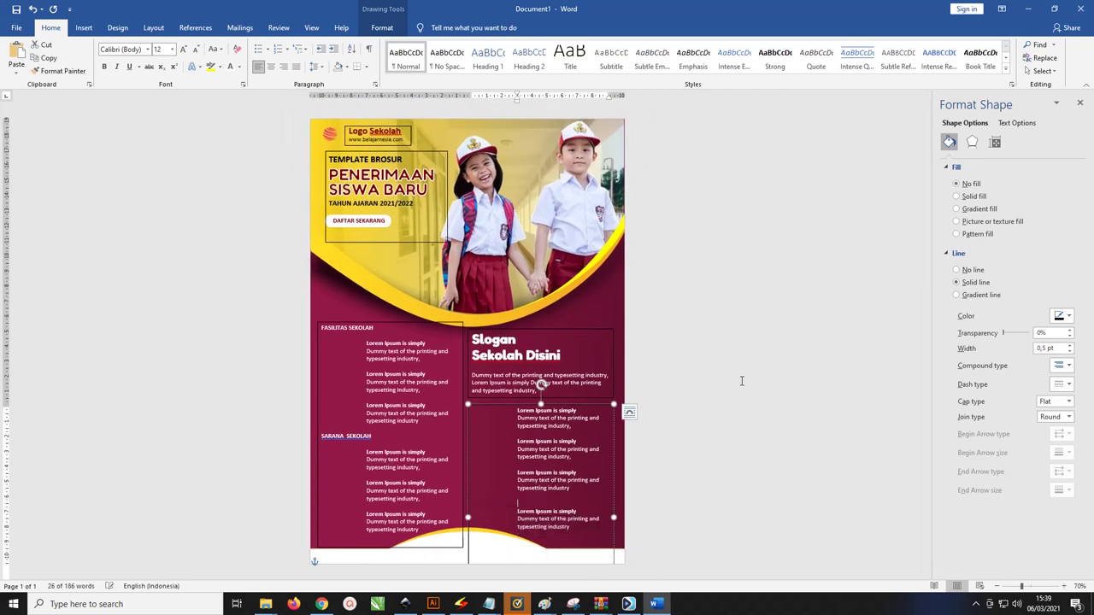
key("BackSpace")
key("BackSpace")
key("BackSpace")
key("BackSpace")
key("BackSpace")
key("BackSpace")
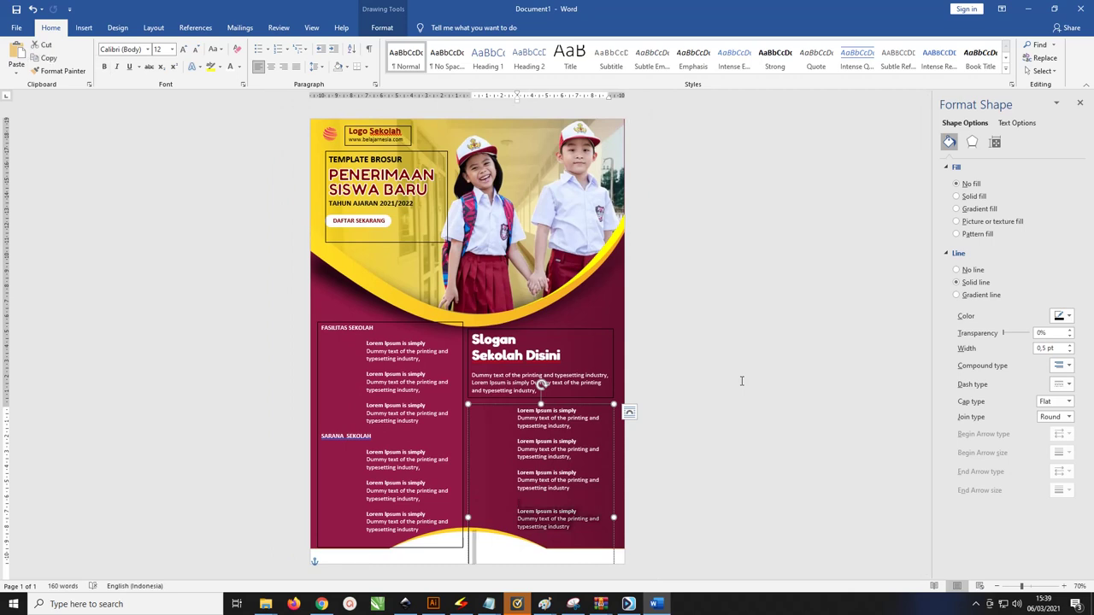
key("BackSpace")
key("BackSpace")
key("BackSpace")
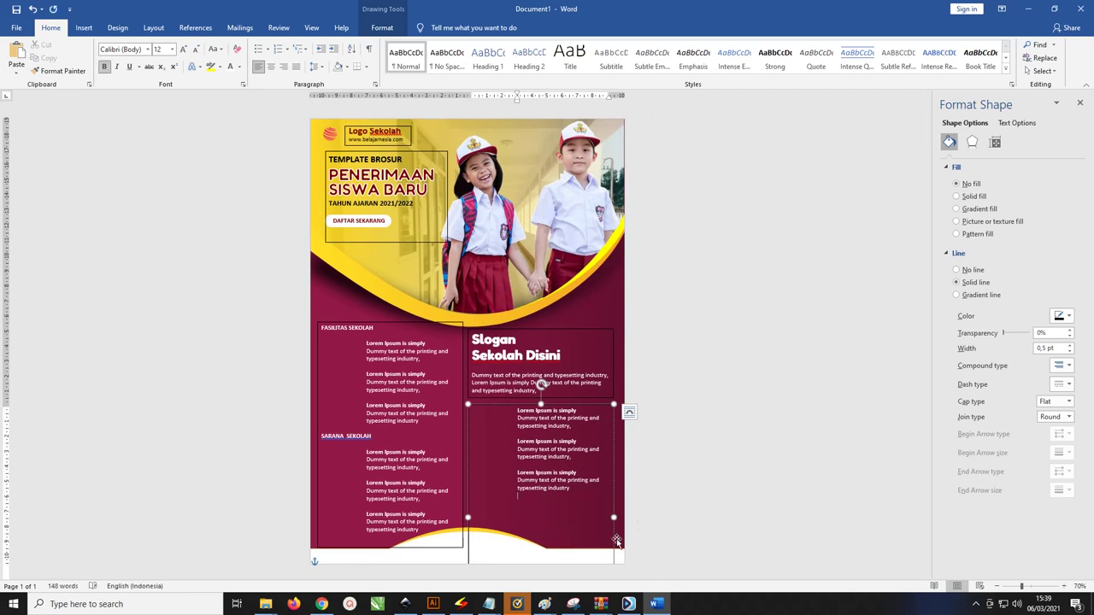
mouse_move(539, 400)
left_mouse_down()
mouse_move(553, 414)
mouse_move(554, 400)
left_mouse_up()
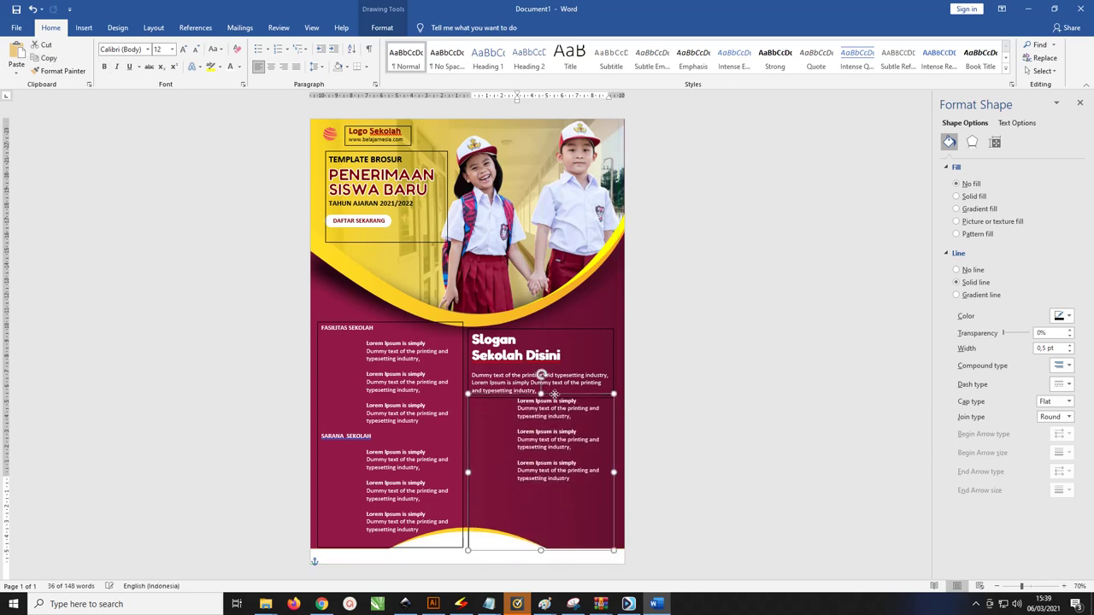
left_click(708, 420)
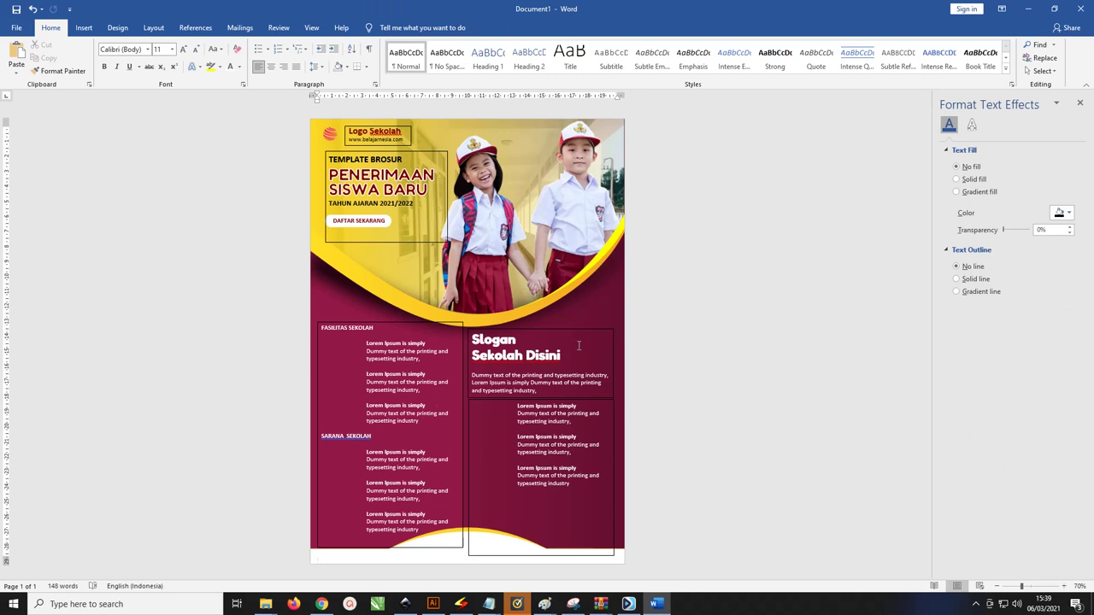
left_click(532, 557)
left_click(485, 555)
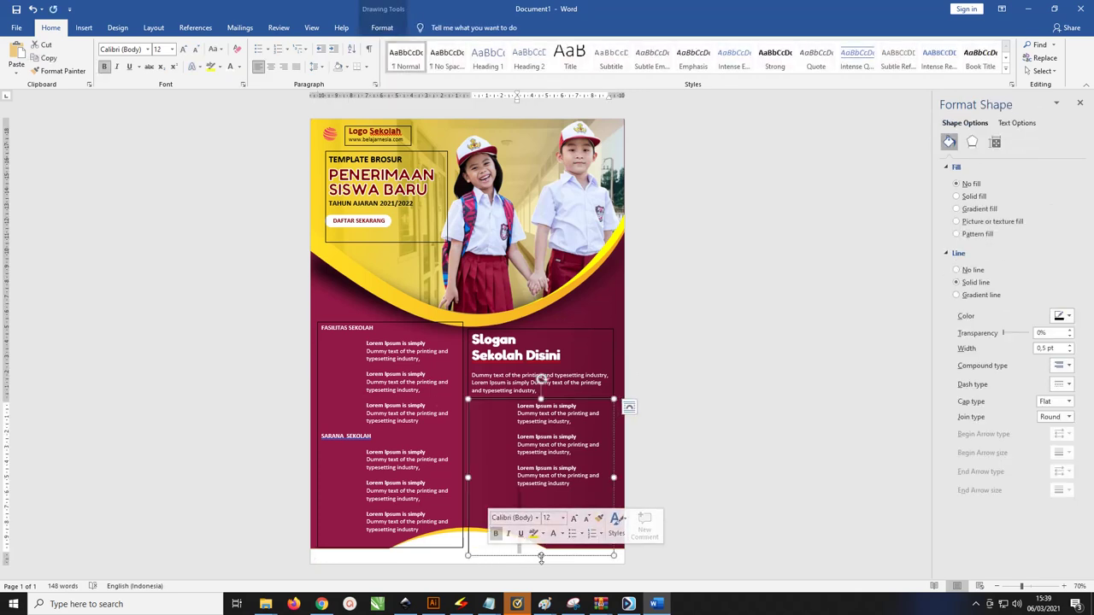
mouse_move(542, 554)
left_mouse_down()
mouse_move(551, 491)
mouse_move(551, 556)
left_mouse_up()
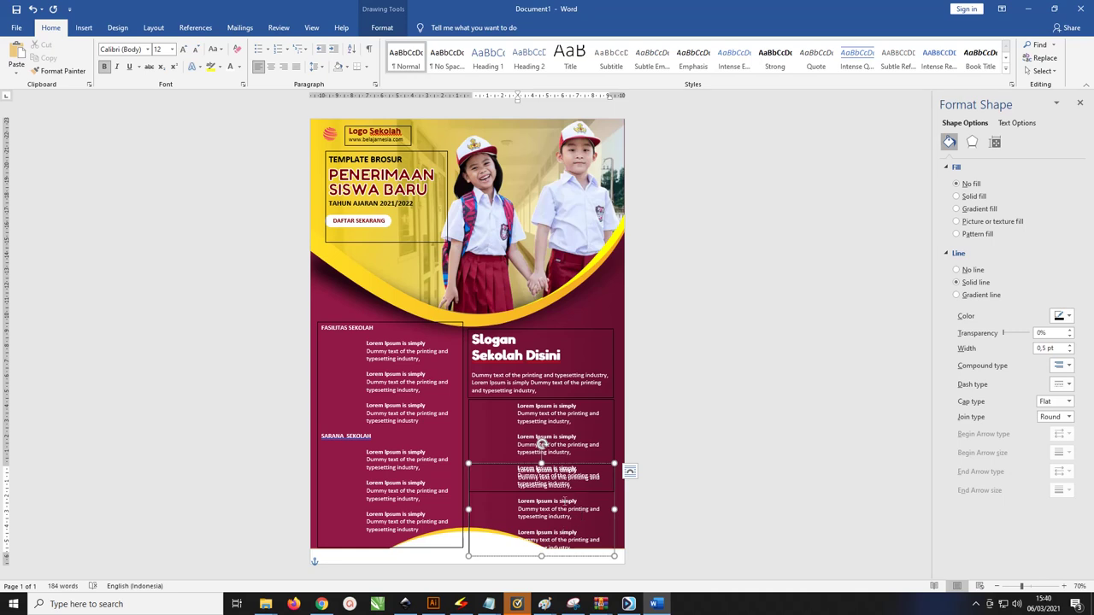
Move the Info Pendaftaran box below the list and enlarge the phone number to 23 pt
left_click(581, 484)
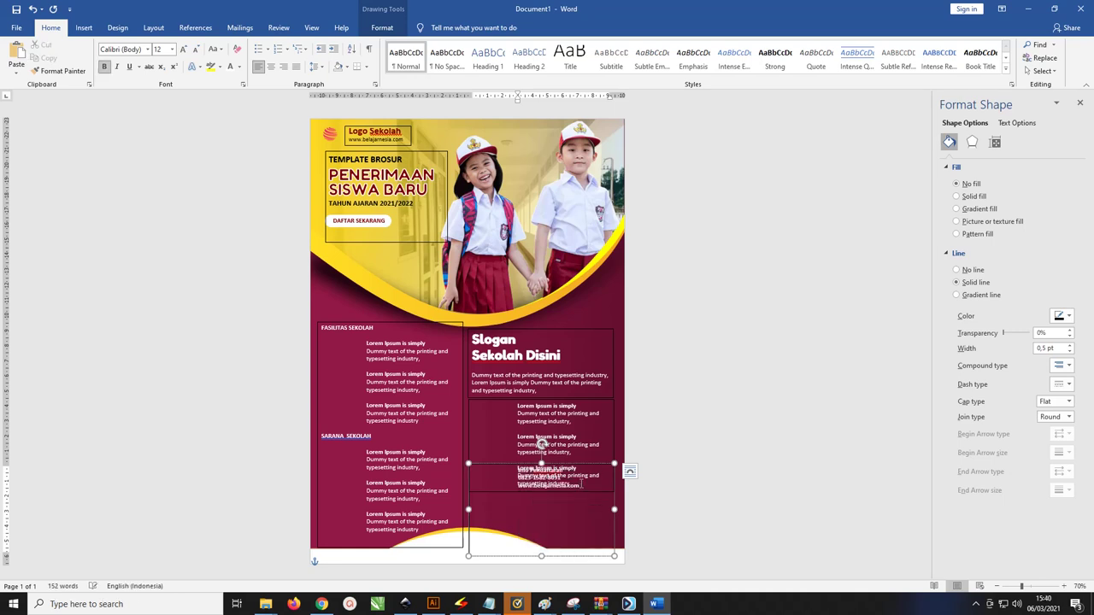
left_click_drag(587, 464, 590, 501)
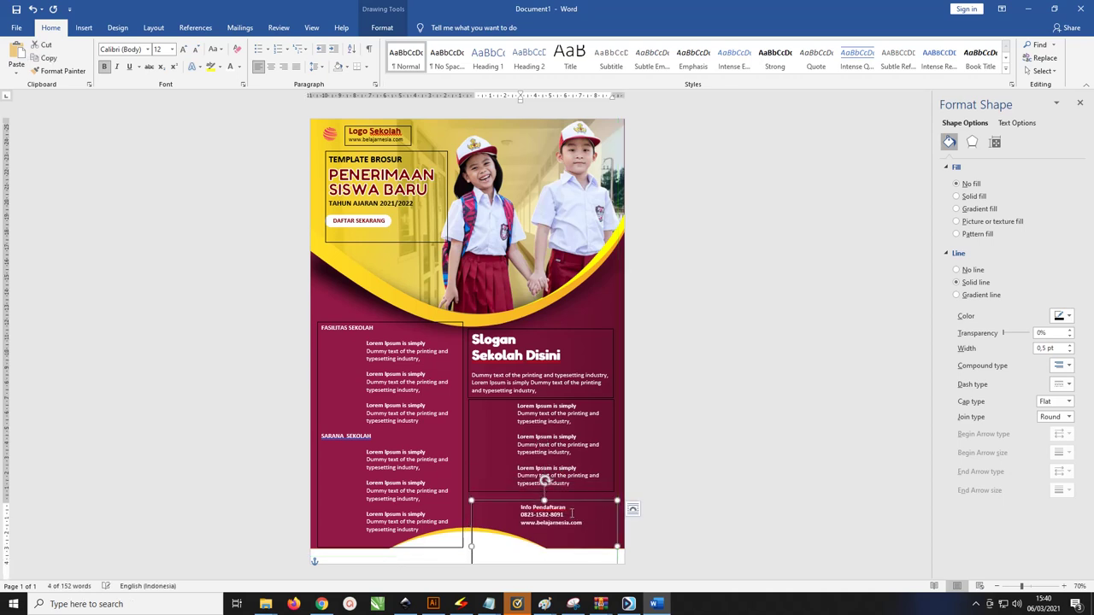
double_click(512, 514)
key("ctrl+bracketright")
key("ctrl+bracketright")
key("ctrl+bracketright")
key("ctrl+bracketright")
key("ctrl+bracketright")
key("ctrl+bracketright")
key("ctrl+bracketright")
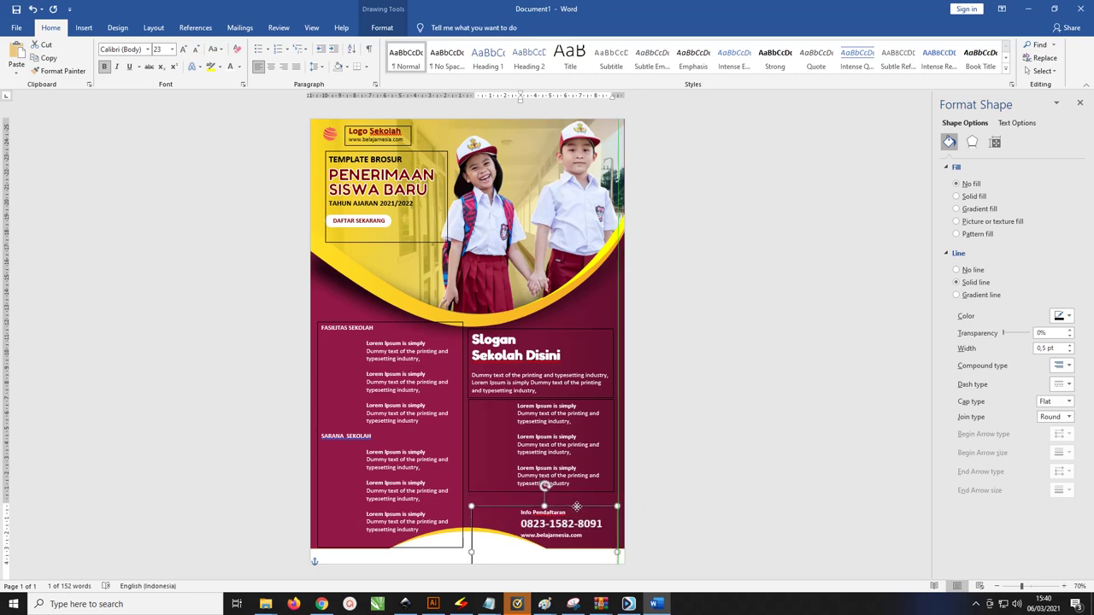
scroll(533, 387, "down", 2, "ctrl")
scroll(533, 387, "down", 2, "ctrl")
scroll(534, 387, "up", 2, "ctrl")
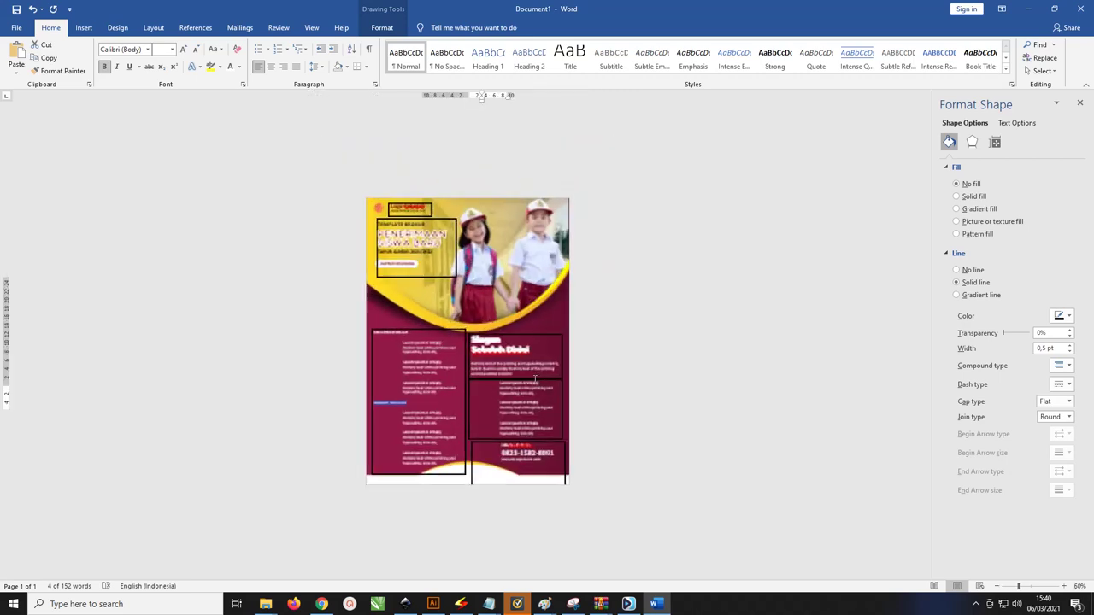
scroll(534, 387, "up", 4, "ctrl")
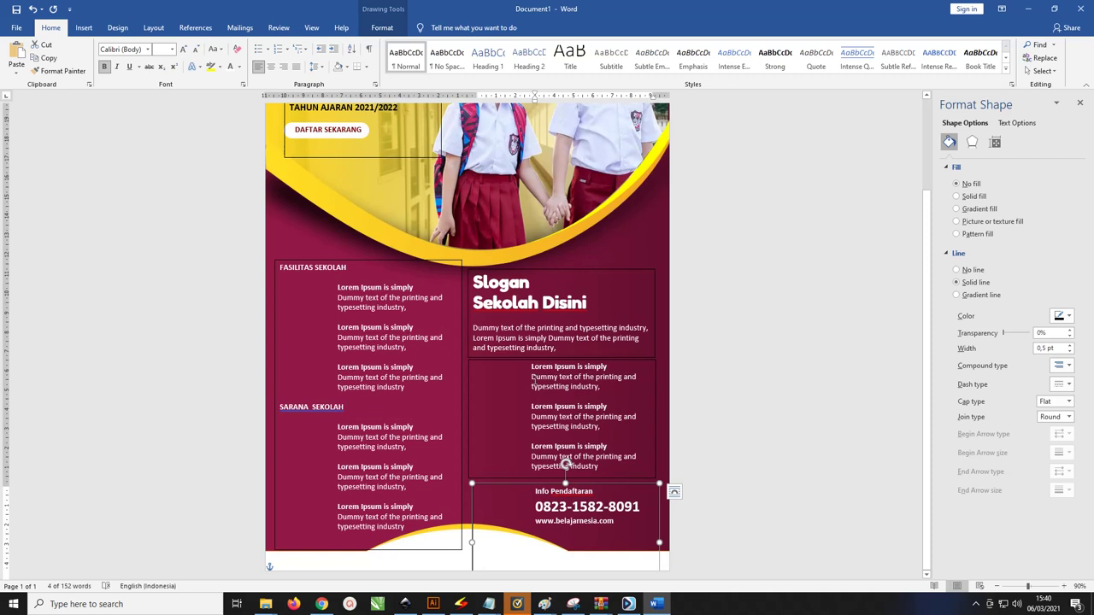
Right-align the info box text and colour the phone number orange
key("ctrl+a")
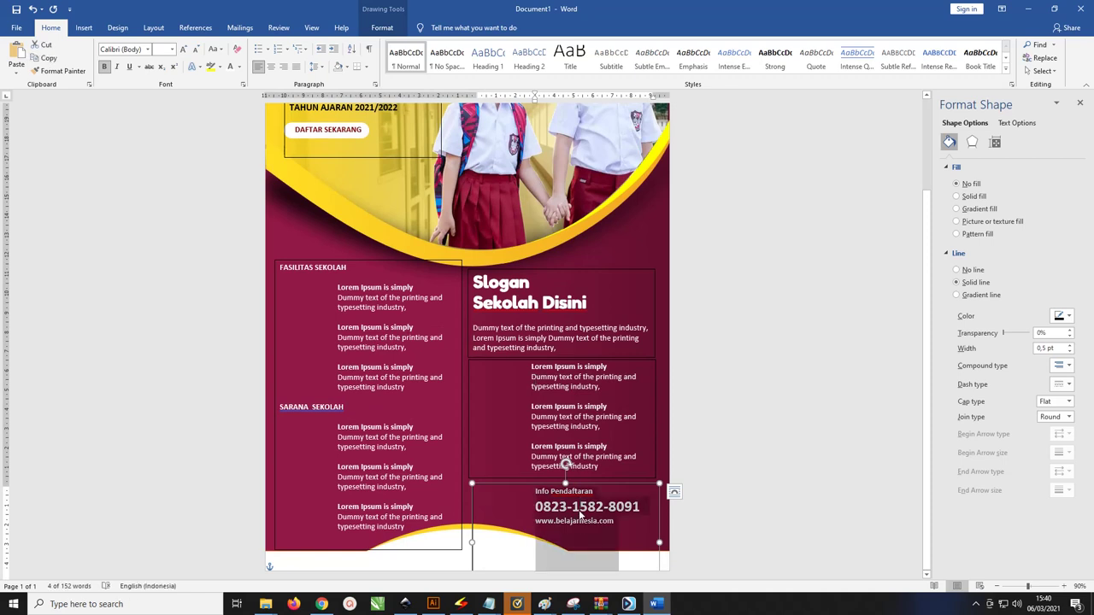
key("ctrl+r")
left_click(581, 495)
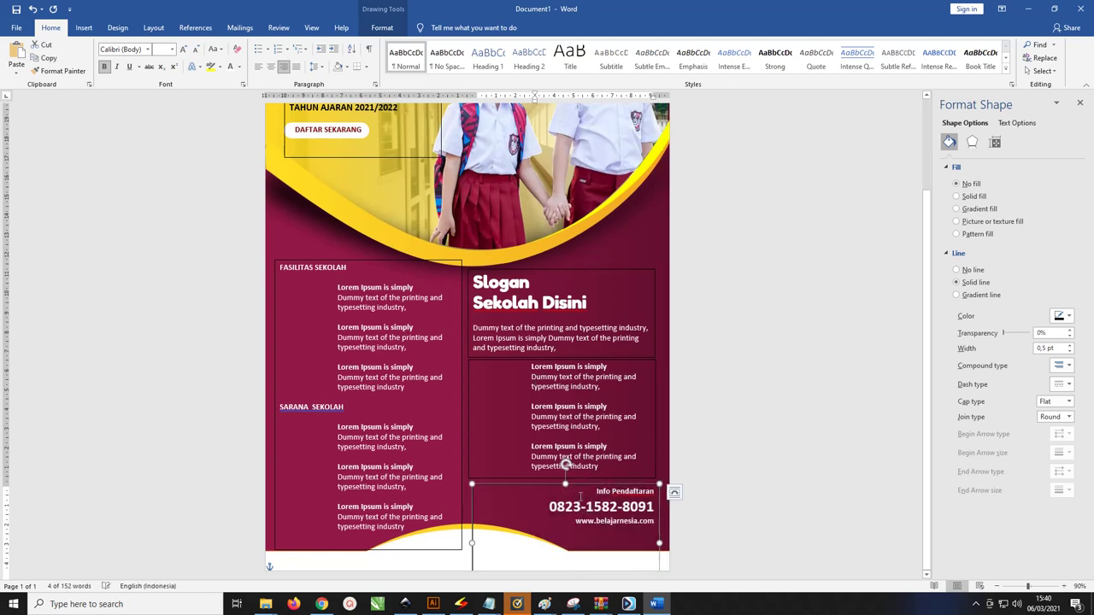
left_click_drag(549, 506, 658, 507)
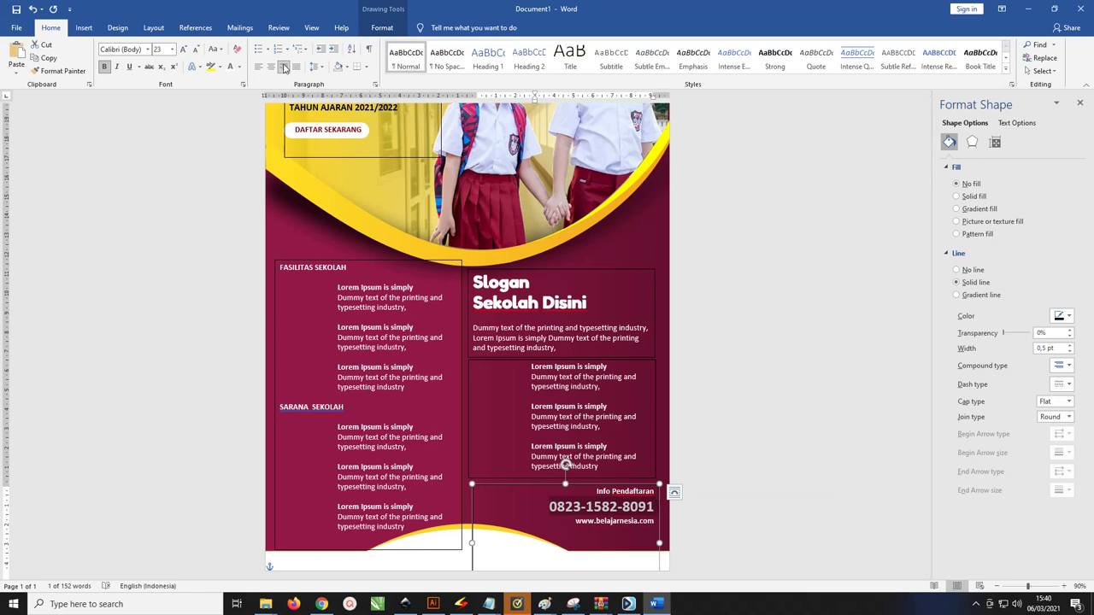
left_click(240, 67)
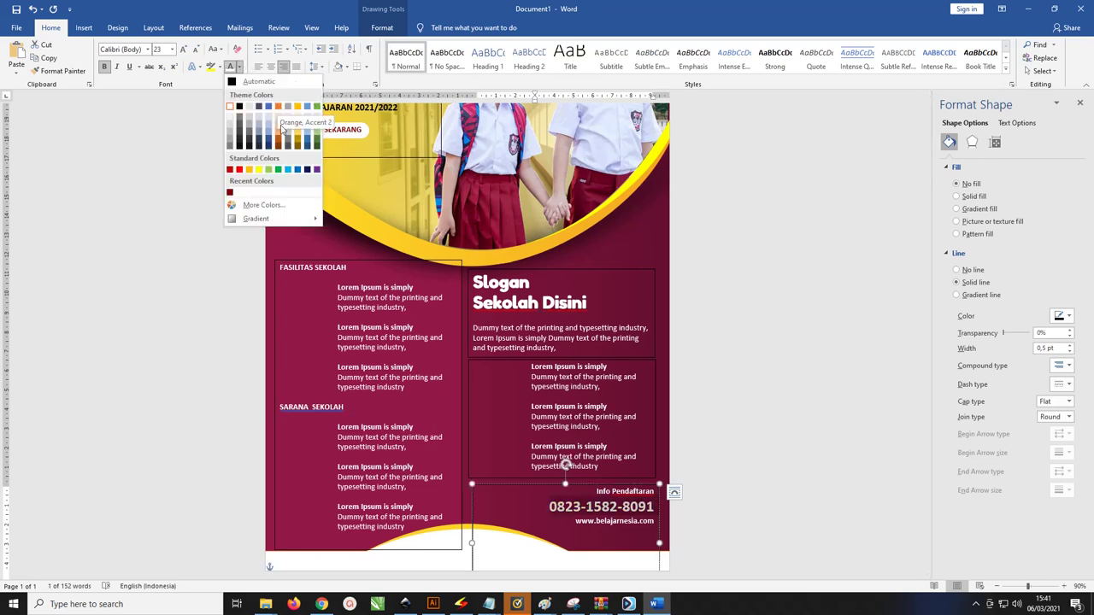
left_click(250, 171)
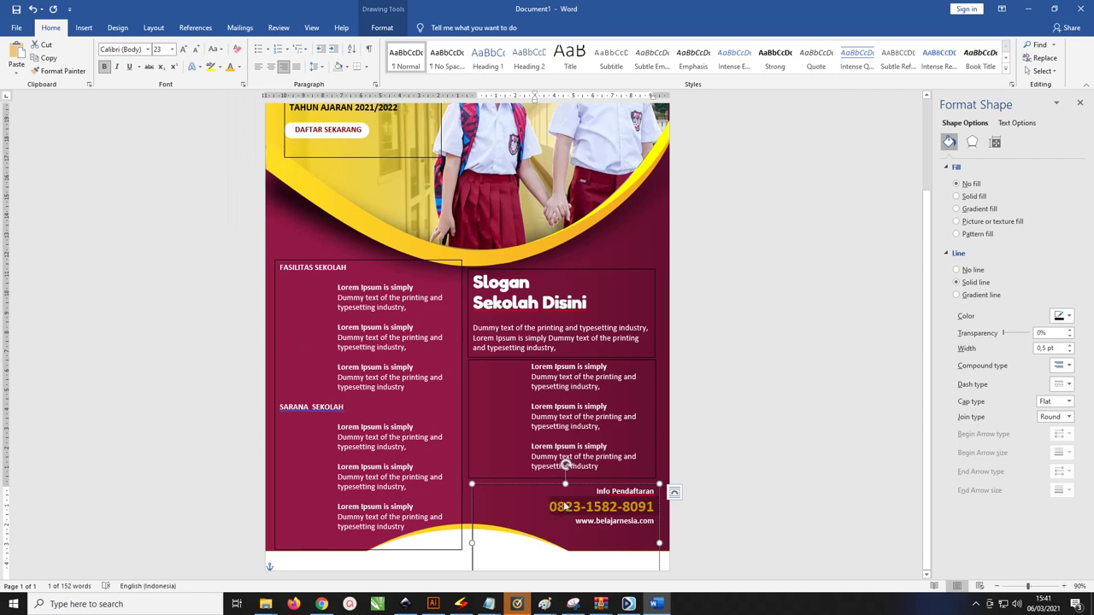
Move the info box lower over the bottom curve, then open the Insert Shapes gallery
mouse_move(567, 486)
left_mouse_down()
mouse_move(570, 534)
mouse_move(573, 458)
left_mouse_up()
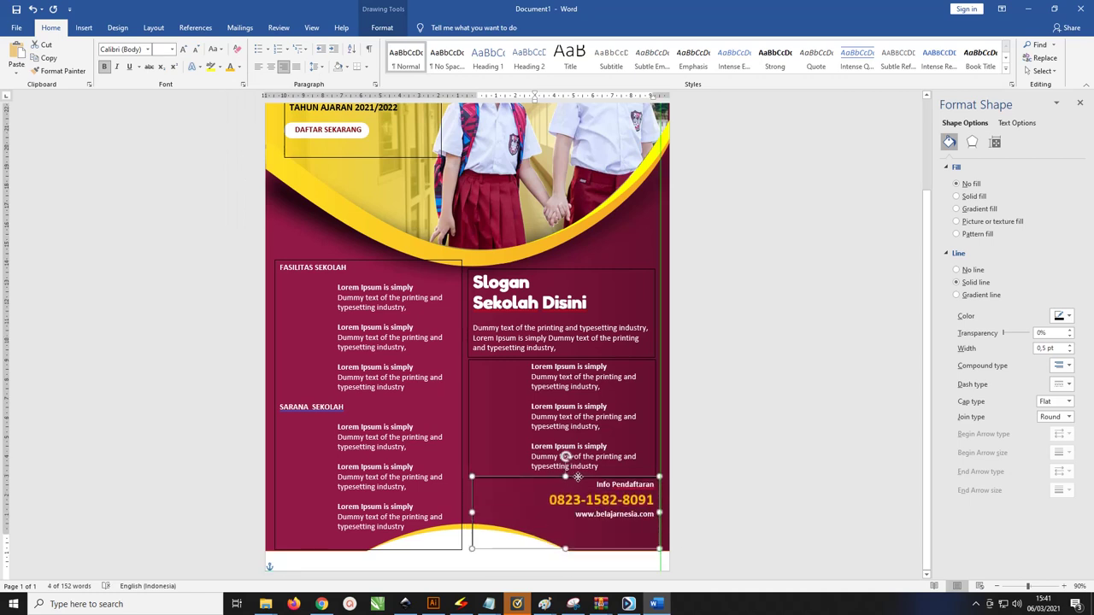
left_click(703, 472)
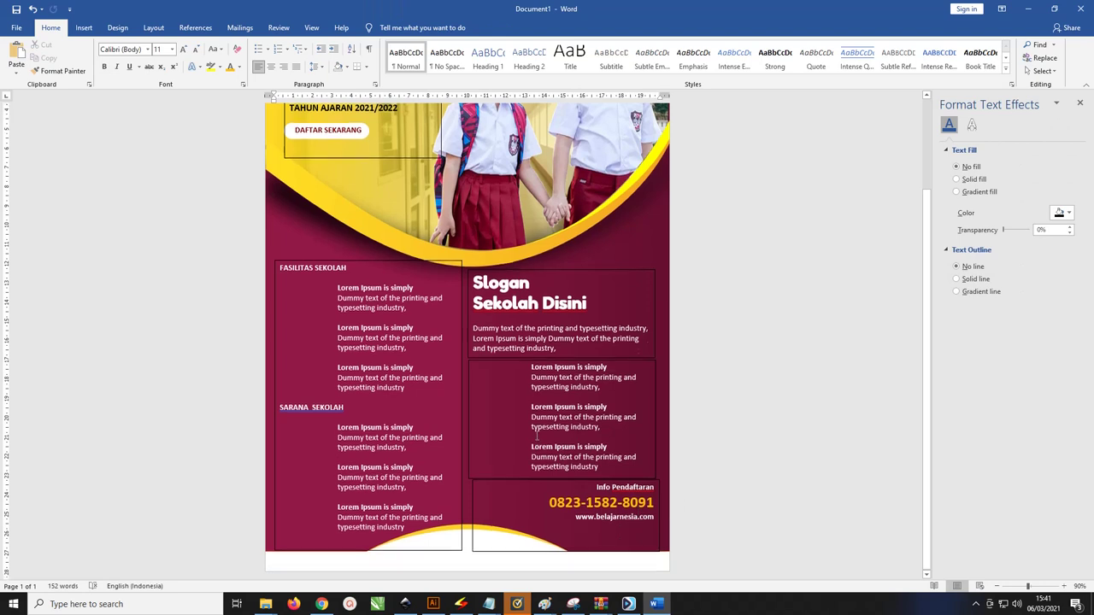
scroll(488, 504, "up", 1)
left_click(469, 516)
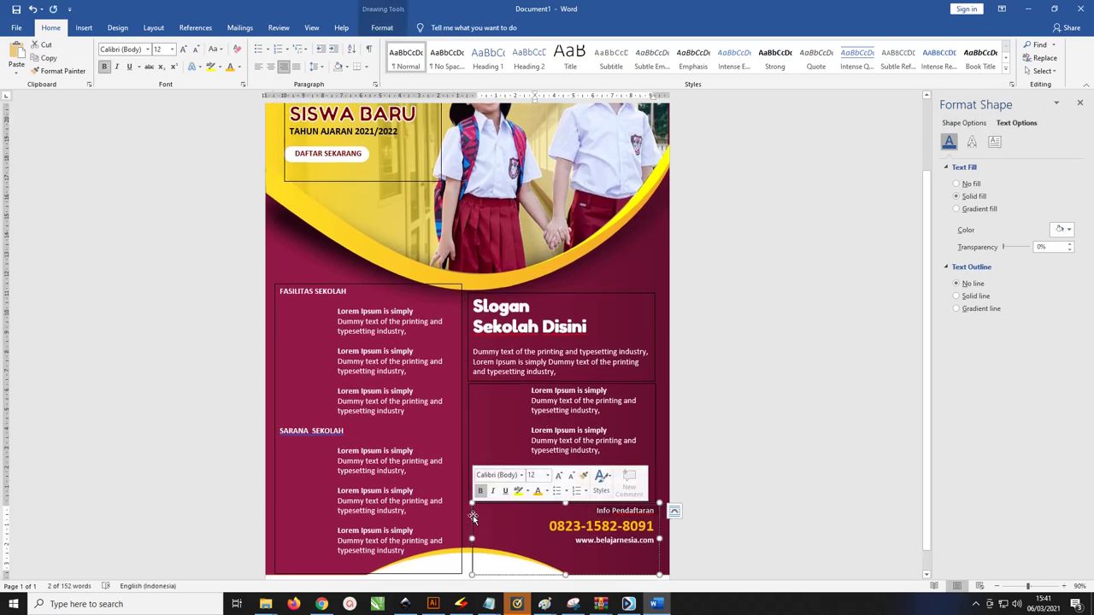
scroll(469, 537, "down", 1)
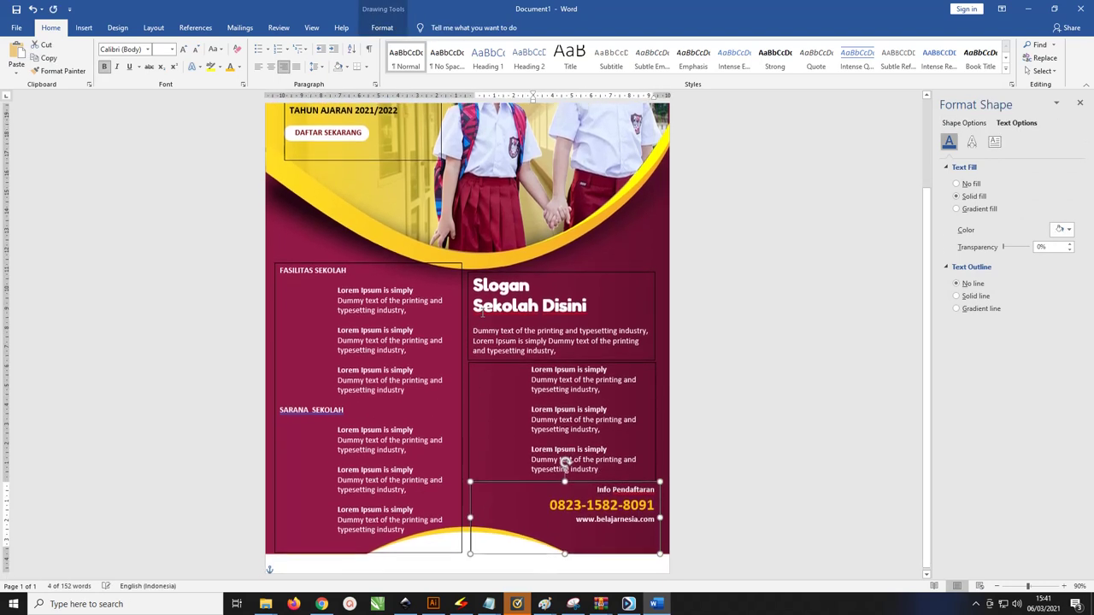
left_click(84, 27)
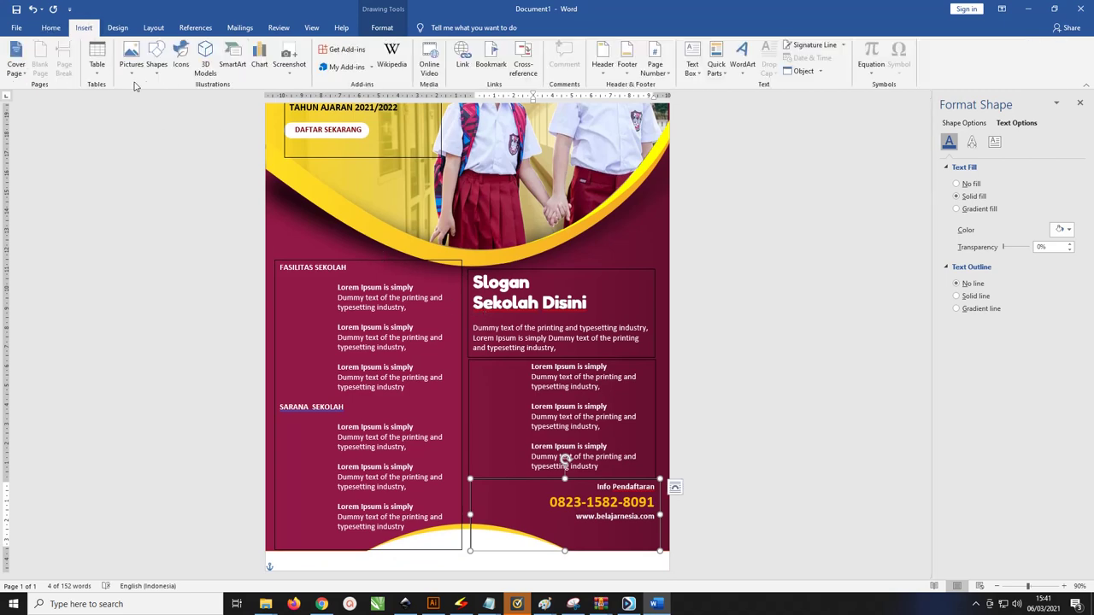
left_click(157, 61)
Draw a square rectangle and move it to the bottom centre of the page
left_click(185, 97)
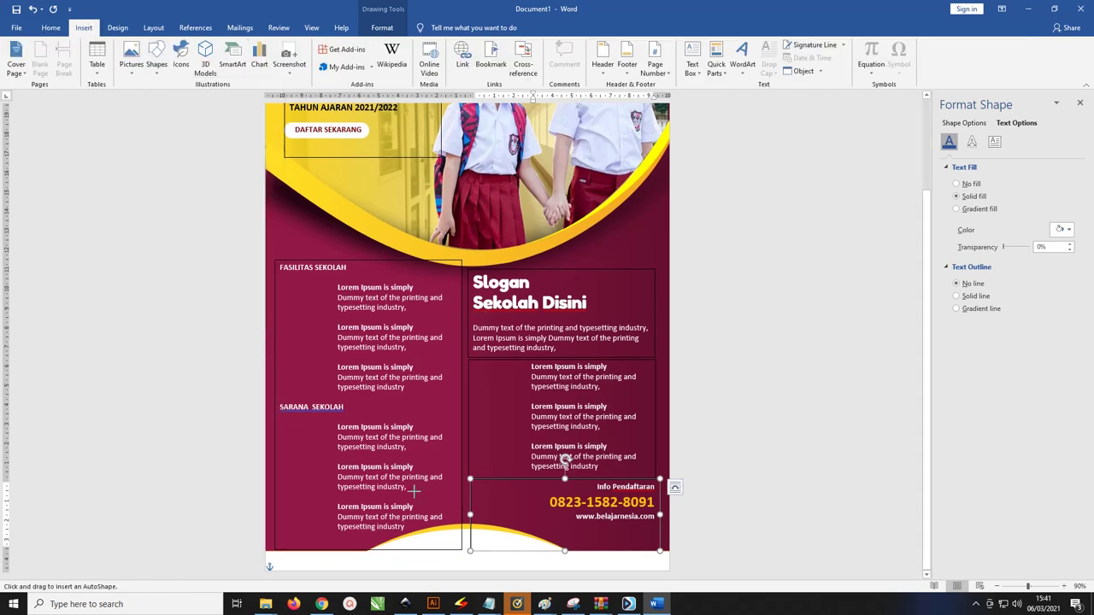
left_click_drag(400, 425, 486, 510)
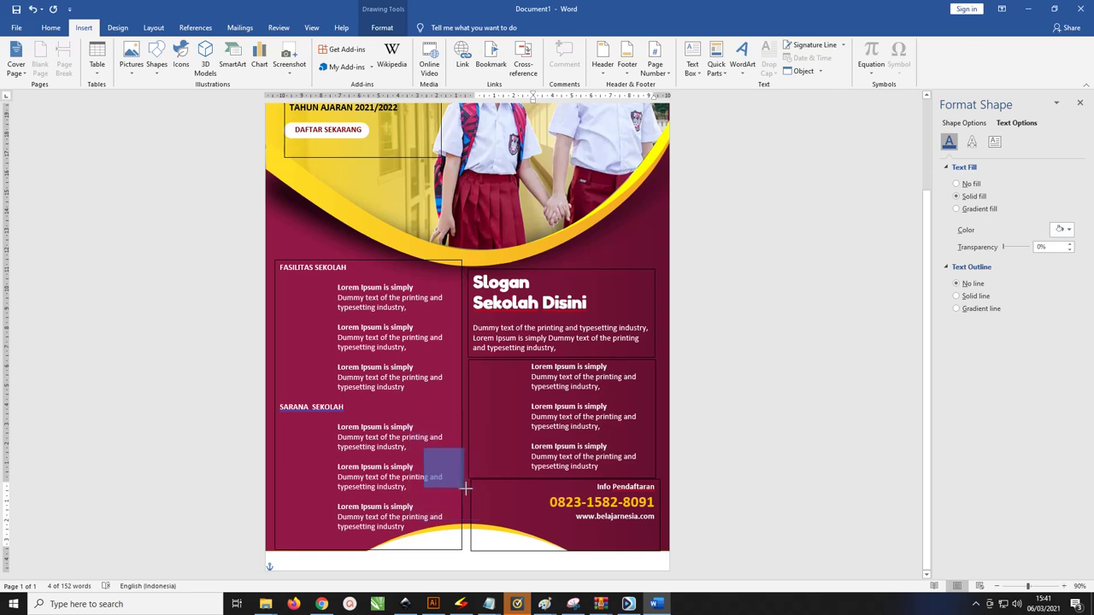
left_click_drag(466, 461, 490, 511)
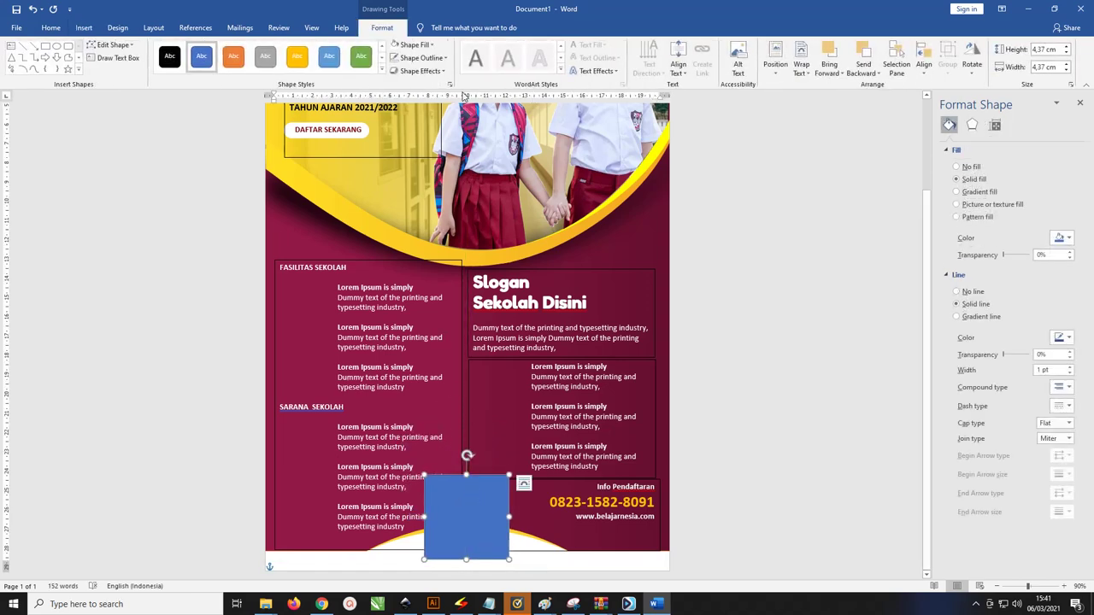
Fill the square with the QR code image from a file
left_click(422, 46)
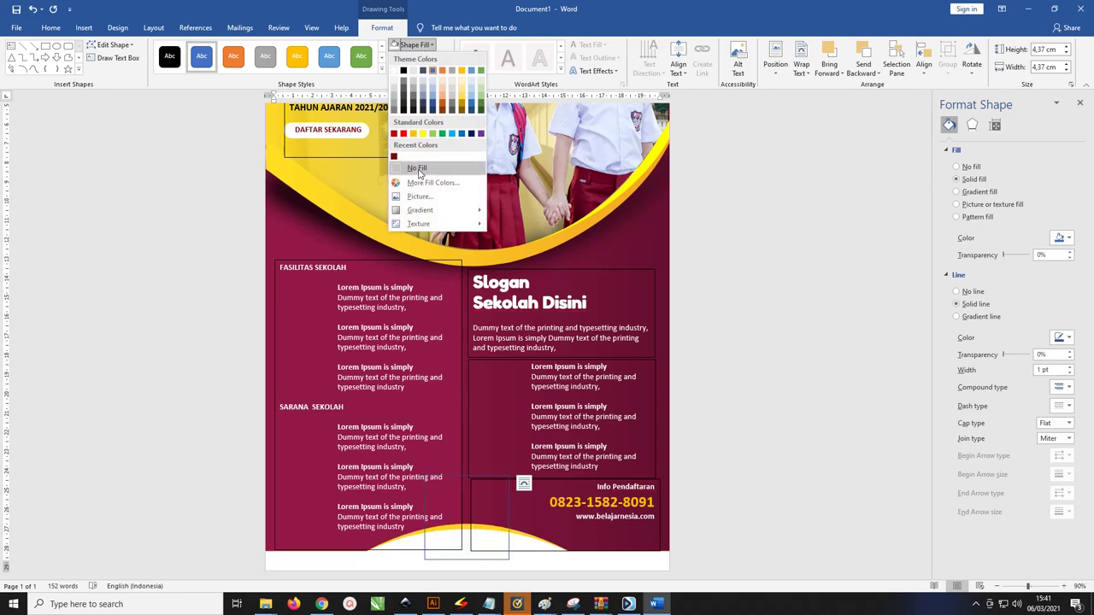
left_click(420, 197)
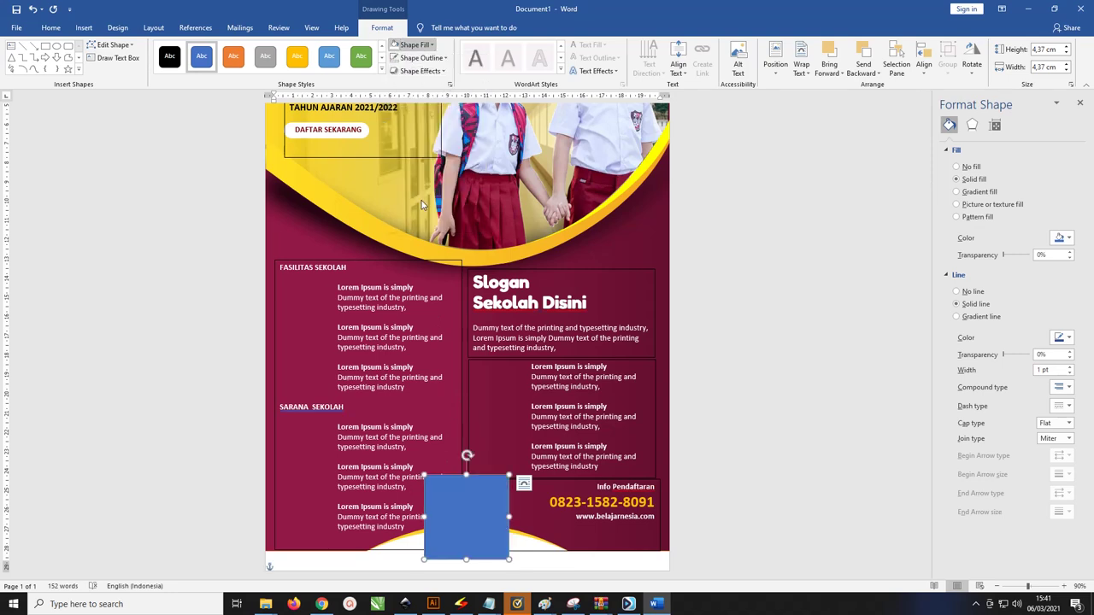
left_click(435, 289)
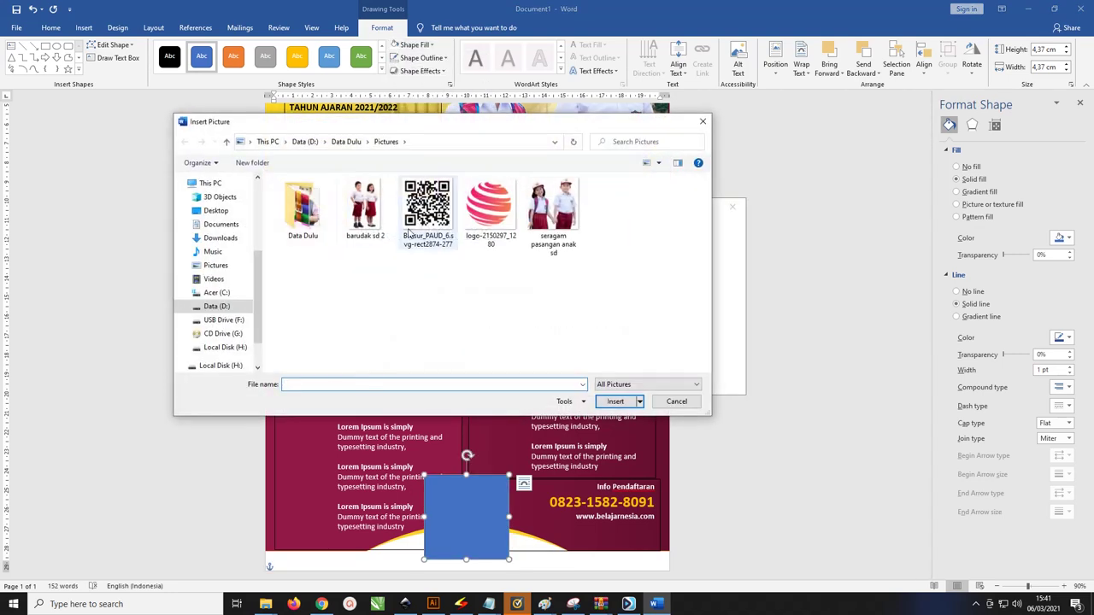
left_click(421, 210)
left_click(611, 403)
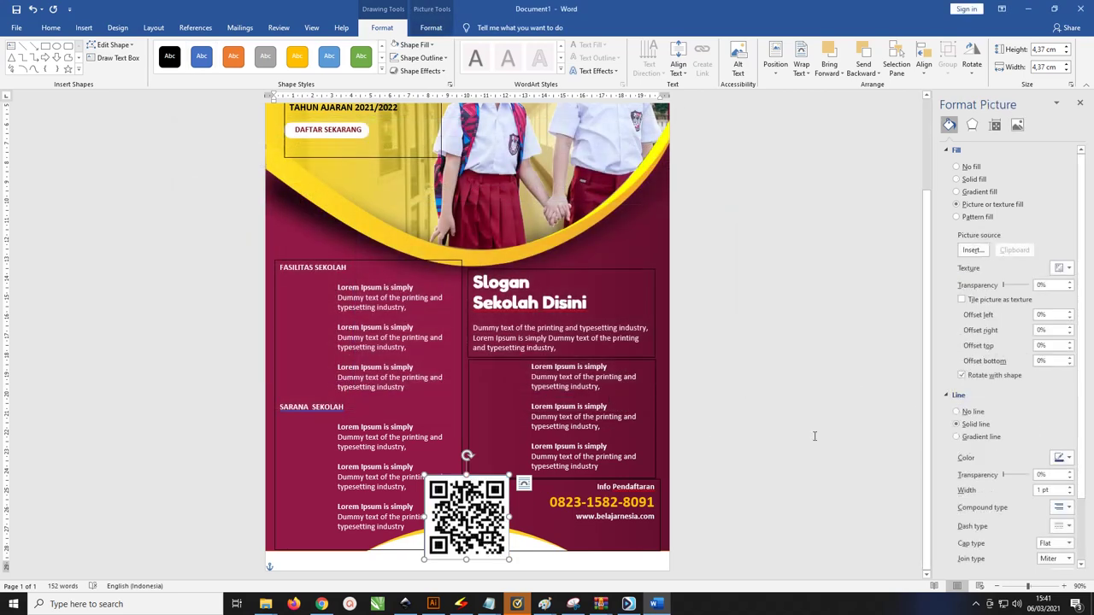
Shrink the QR code to about 2.24 cm and nudge the facilities list box slightly left
mouse_move(509, 473)
left_mouse_down()
mouse_move(469, 518)
mouse_move(486, 502)
left_mouse_up()
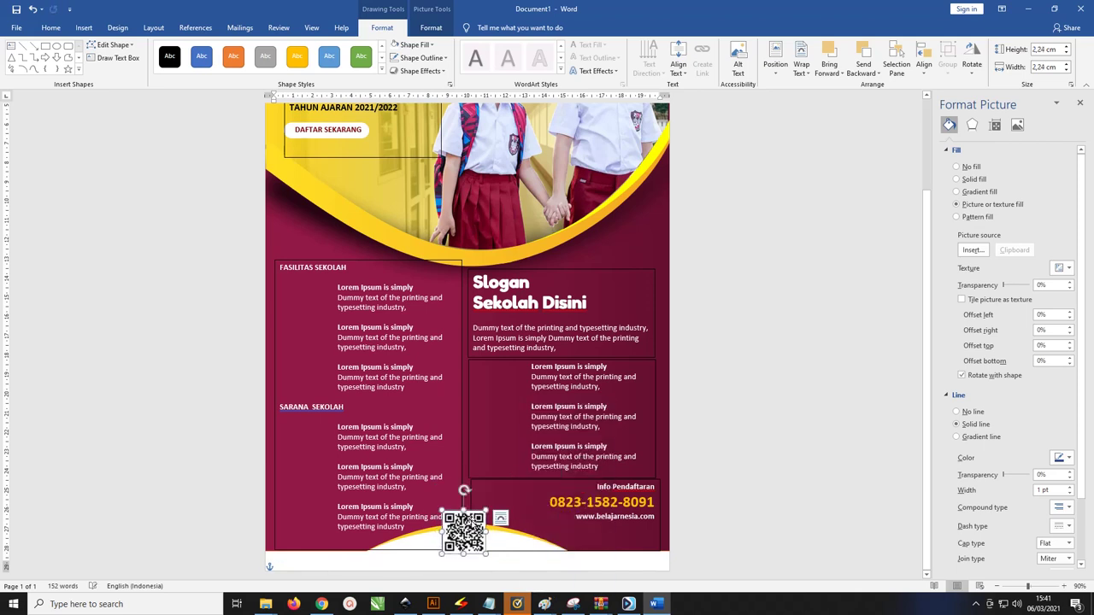
left_click(382, 437)
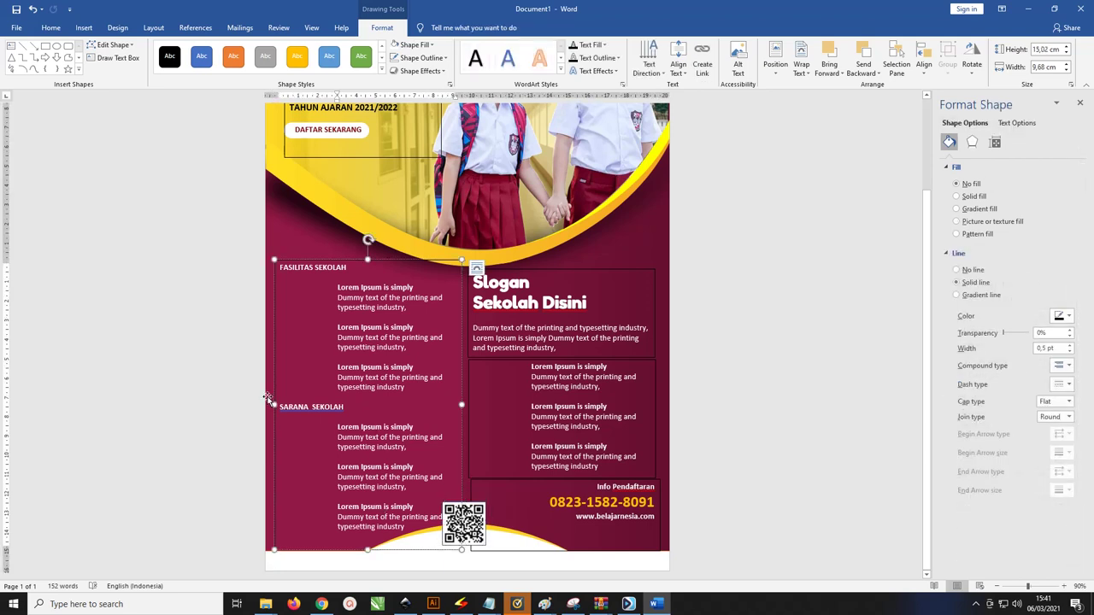
left_click_drag(275, 392, 270, 395)
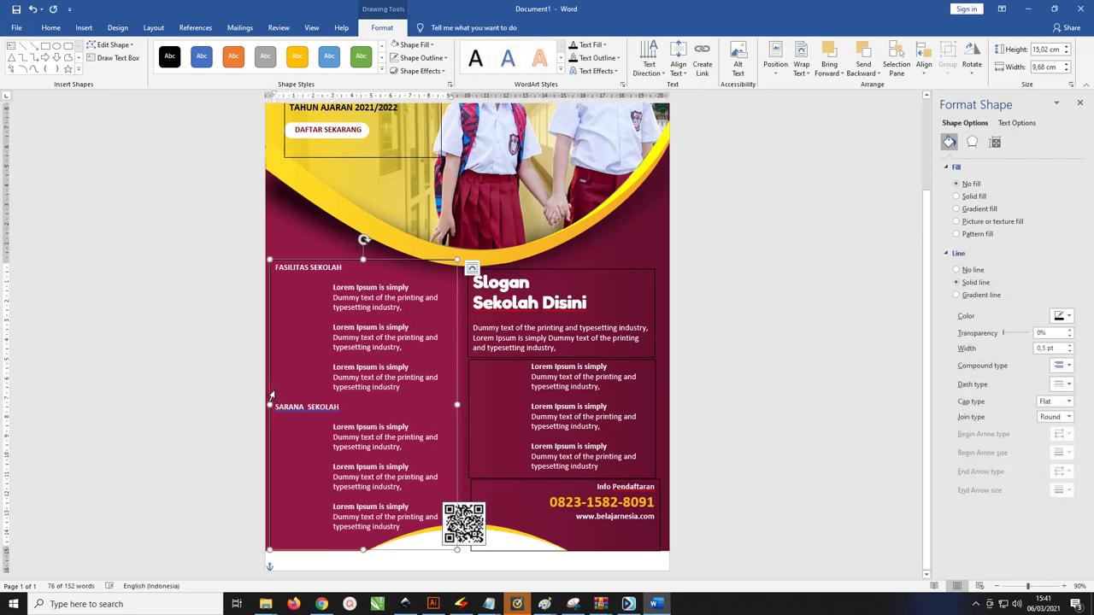
left_click(472, 523)
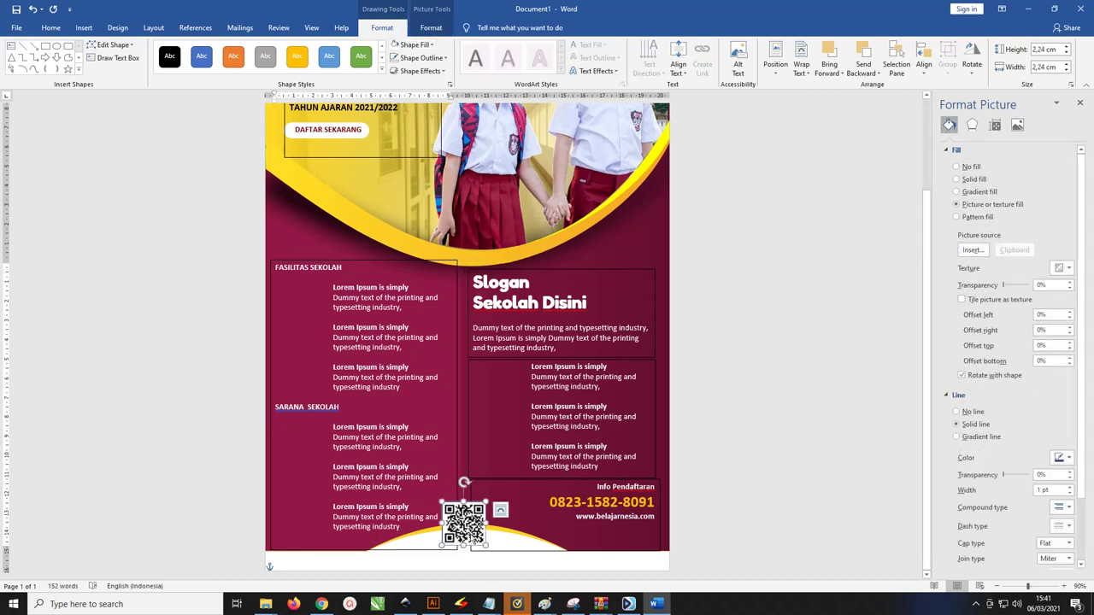
Duplicate the QR code and enlarge the copy to 2.71 cm
key("ctrl+c")
key("ctrl+v")
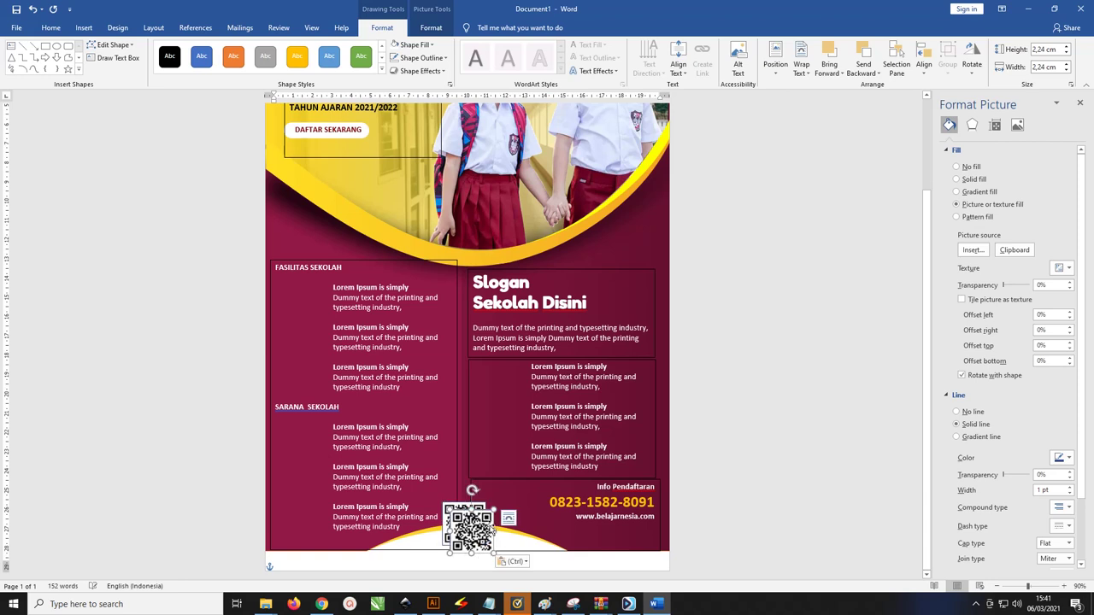
left_click_drag(493, 506, 498, 503)
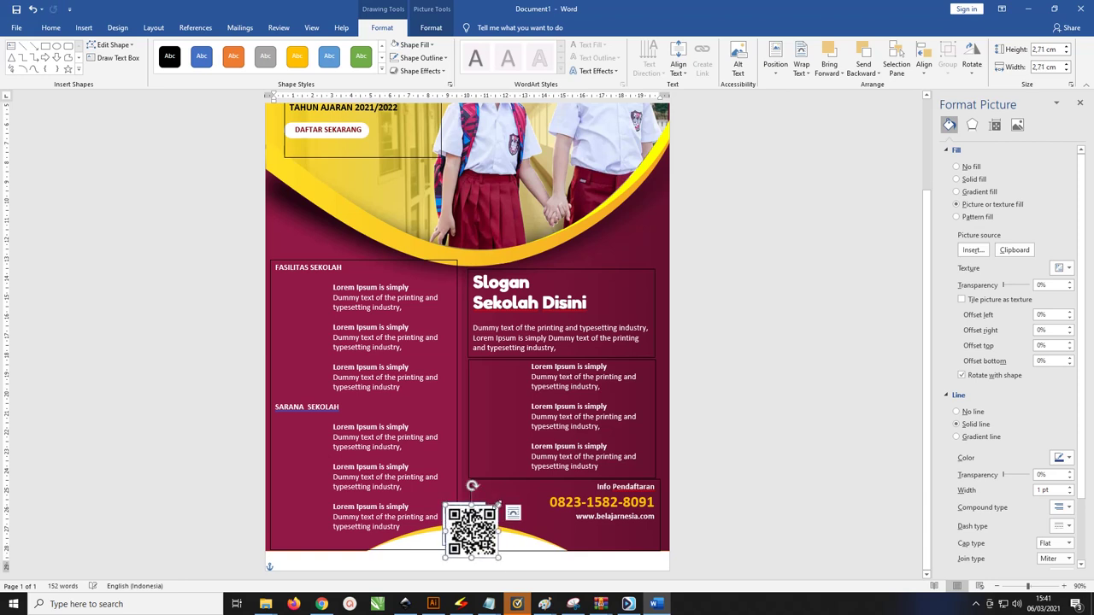
Give the copy no fill and a 1.5 pt yellow outline, then position it over the QR code
left_click(422, 44)
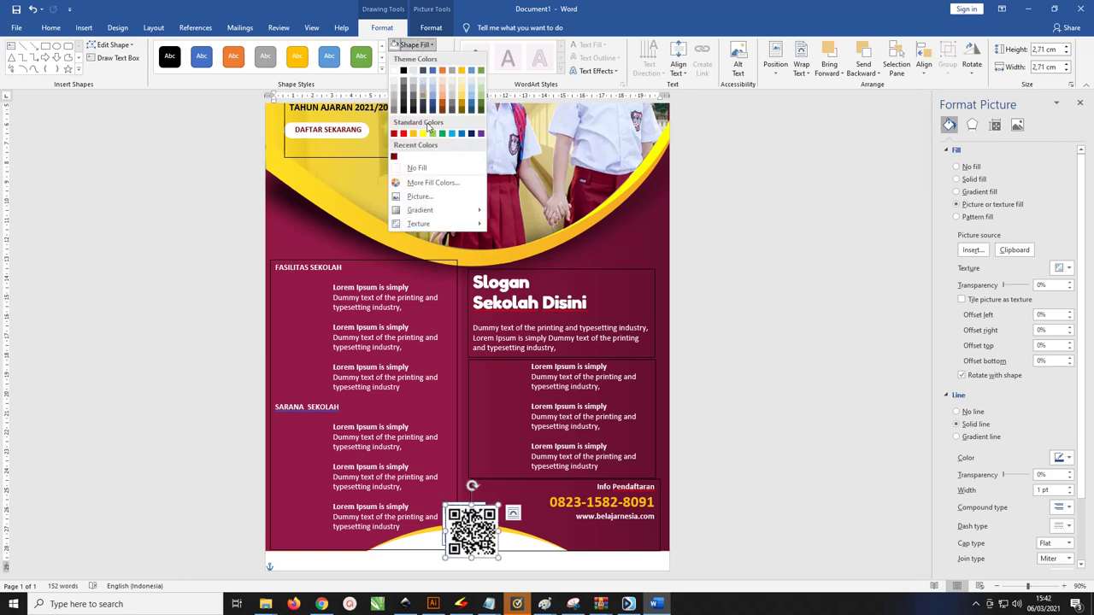
left_click(419, 167)
left_click(422, 58)
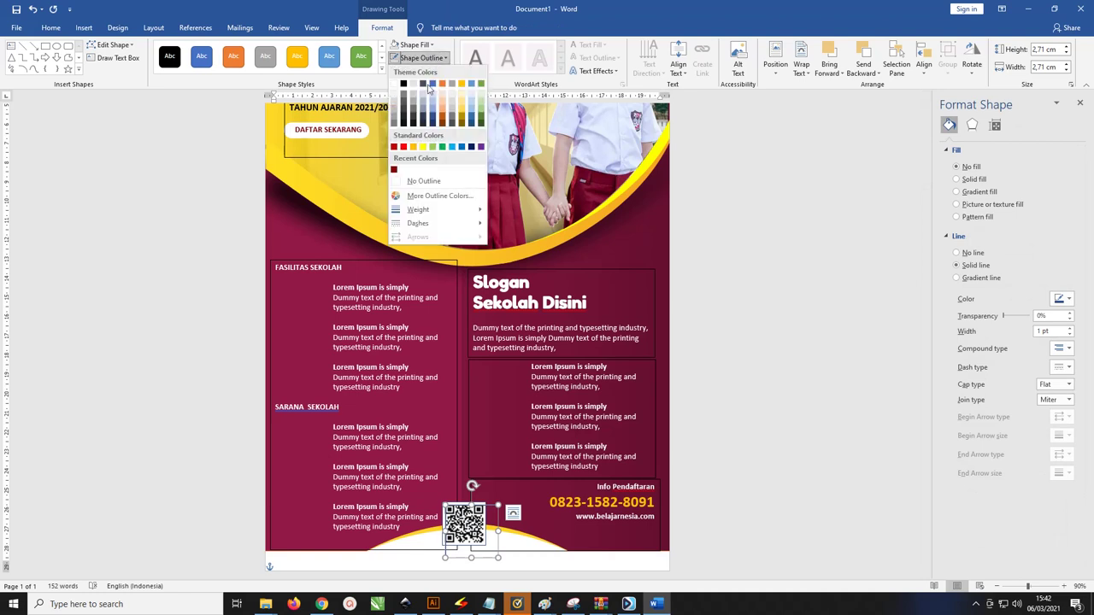
left_click(413, 150)
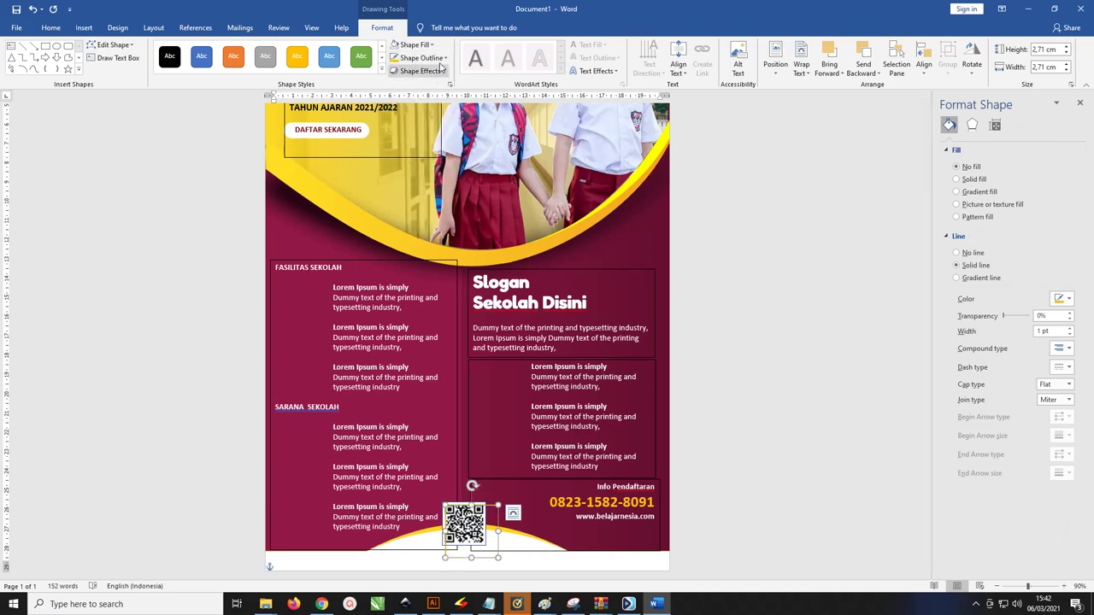
left_click(422, 58)
mouse_move(417, 210)
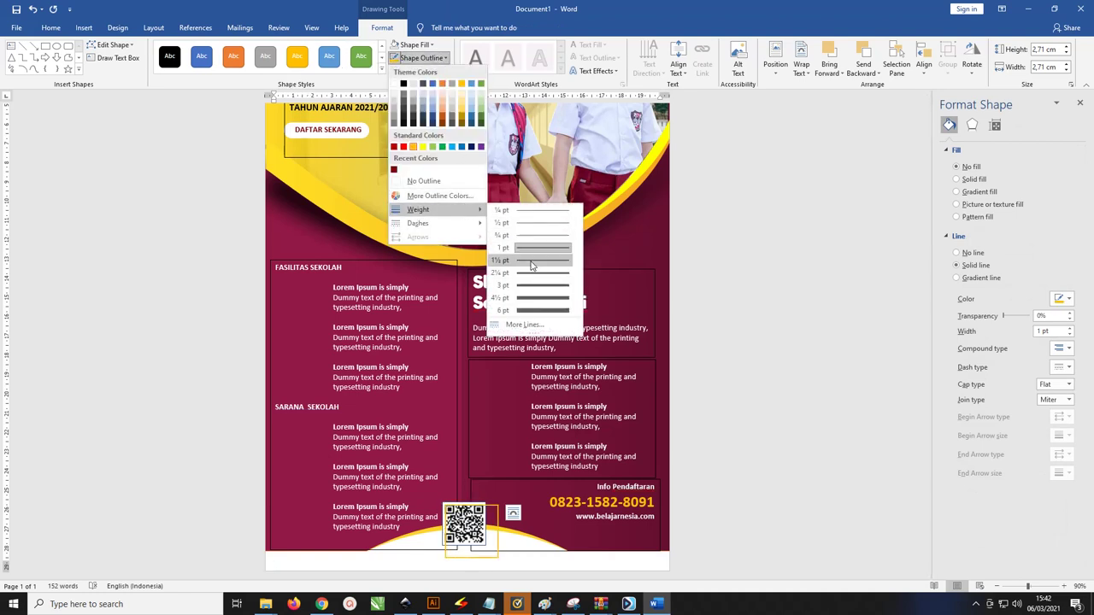
left_click(530, 261)
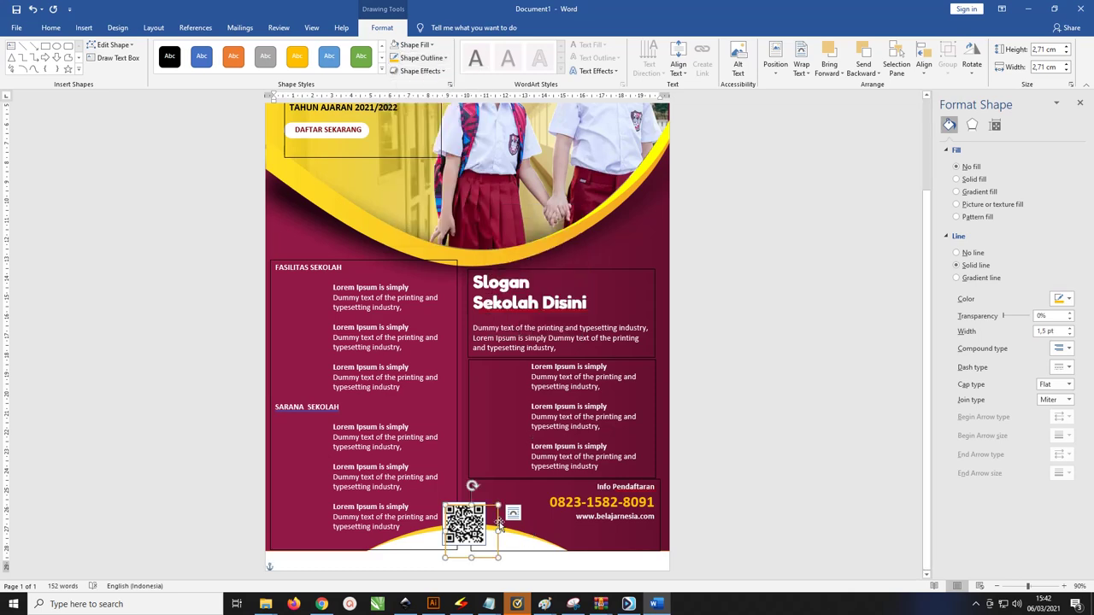
left_click_drag(499, 526, 497, 517)
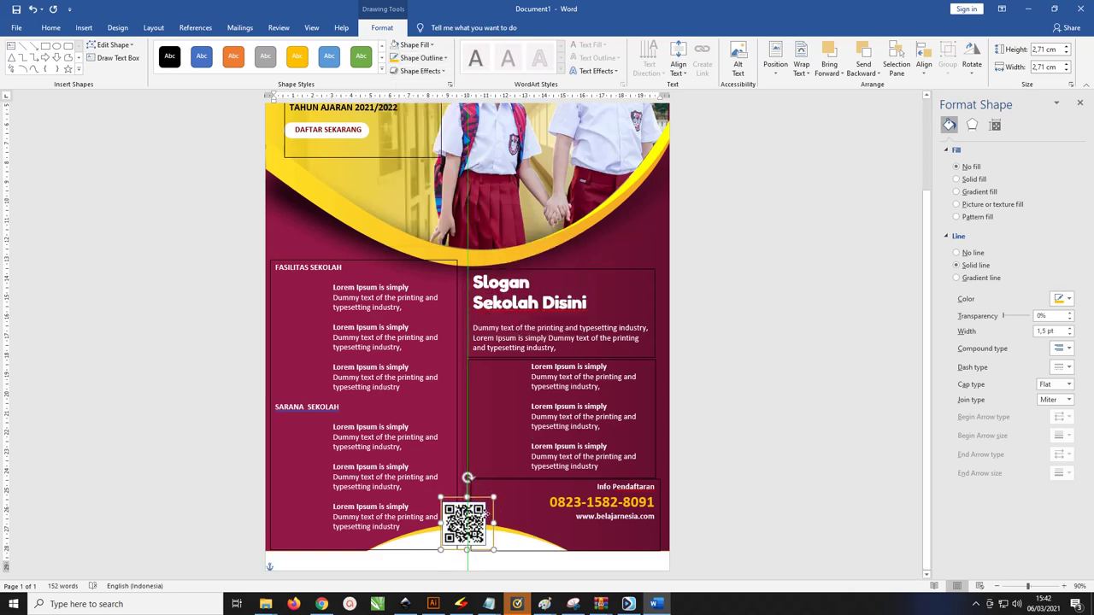
Center-align the QR code and its yellow frame, then shift the QR slightly left
scroll(488, 511, "up", 4, "ctrl")
scroll(504, 487, "up", 3, "ctrl")
scroll(511, 476, "up", 3, "ctrl")
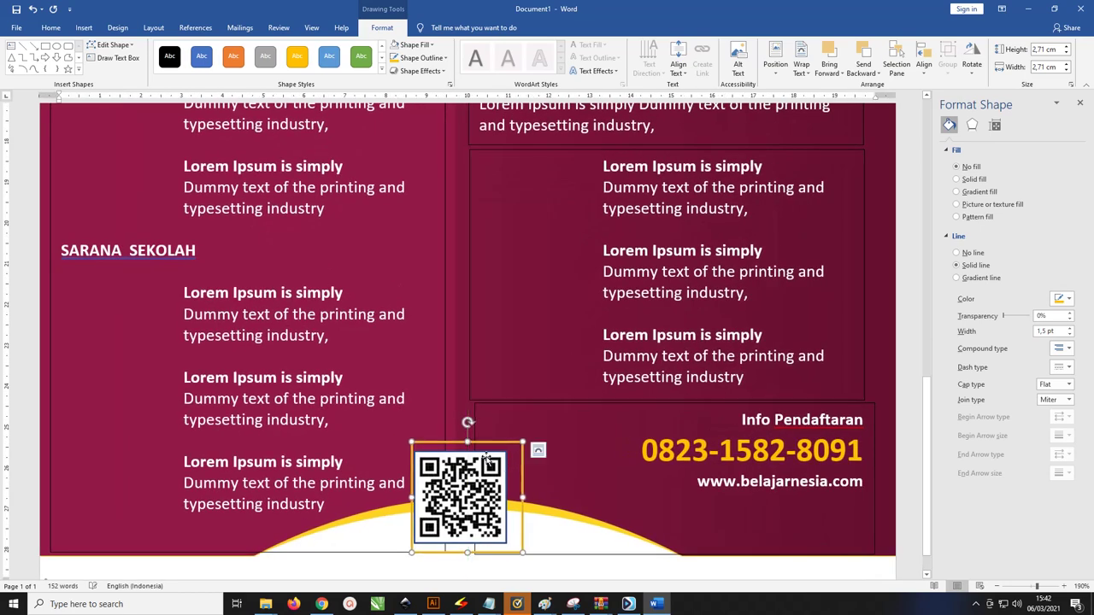
left_click(487, 459, "ctrl")
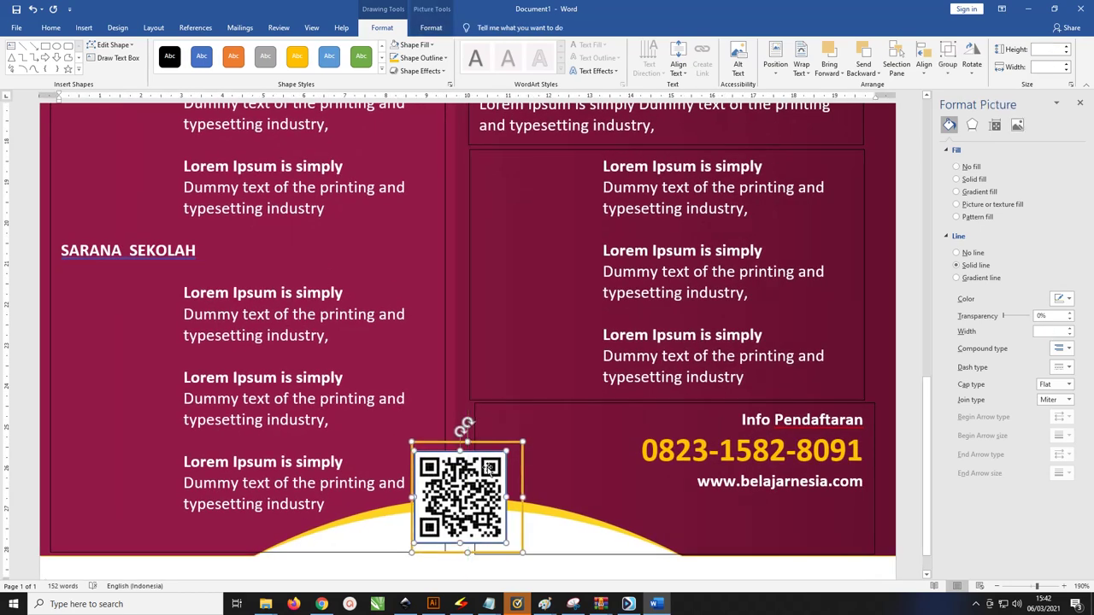
left_click(923, 64)
left_click(940, 99)
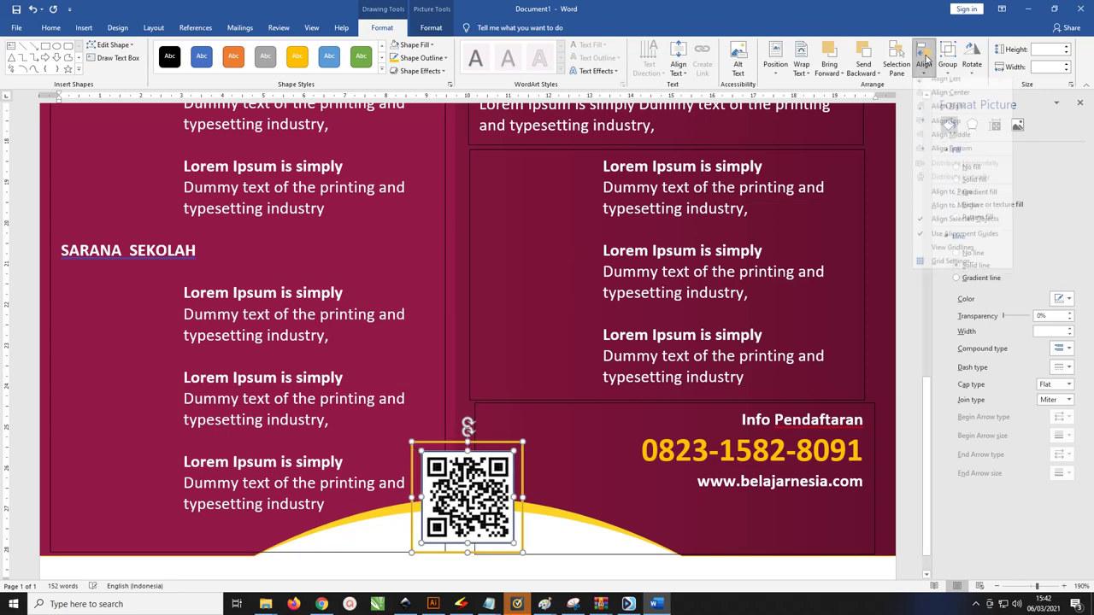
left_click(923, 64)
left_click(940, 142)
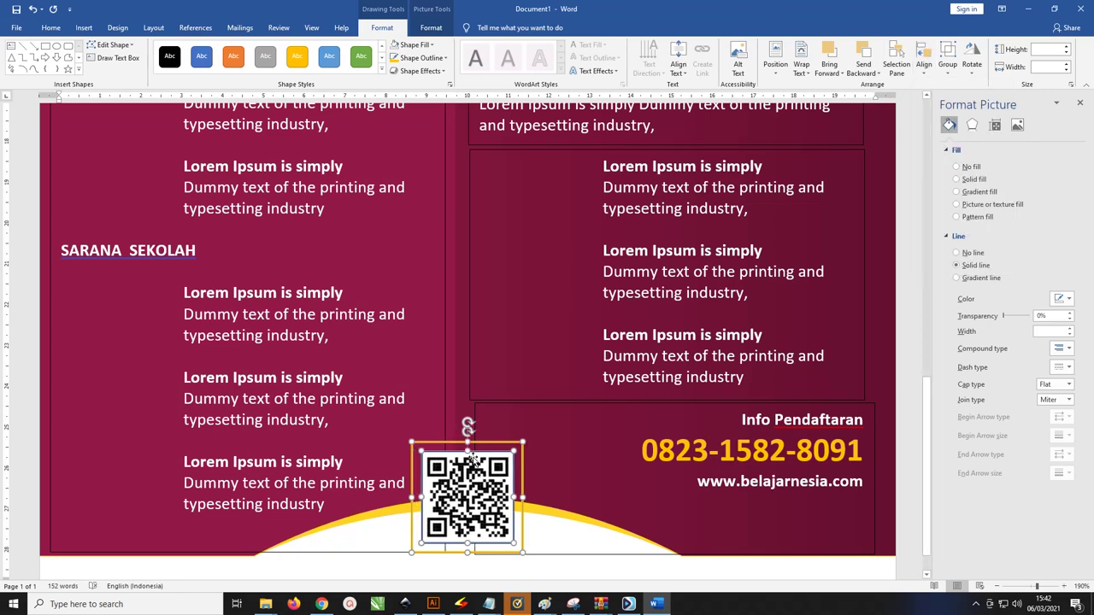
left_click_drag(473, 458, 458, 449)
Resize the yellow frame to 2.46 cm and set the QR picture to No Outline
left_click(543, 450)
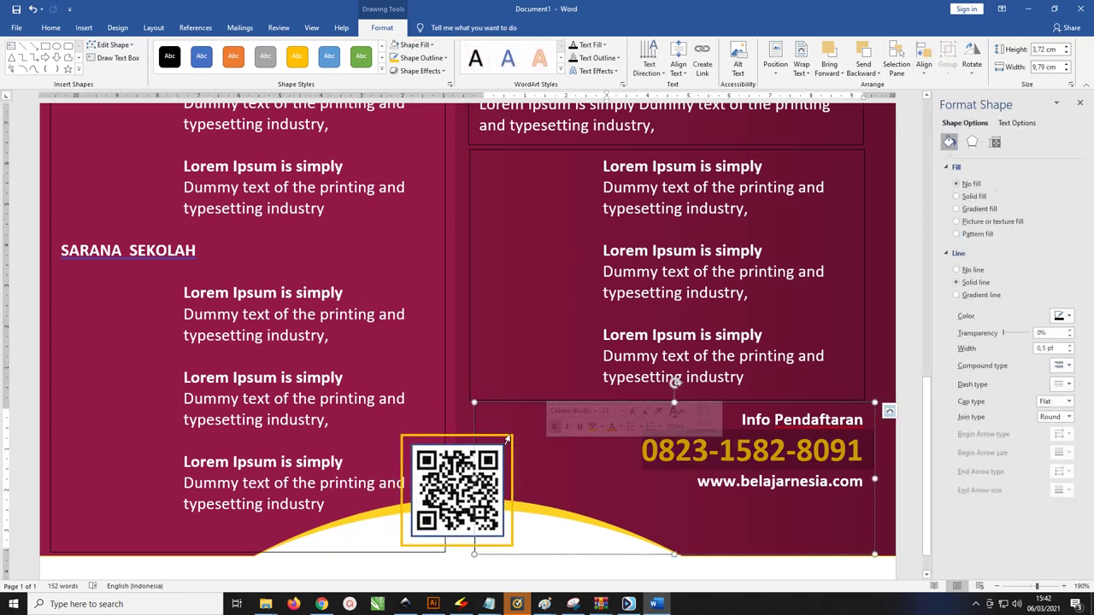
left_click(518, 434)
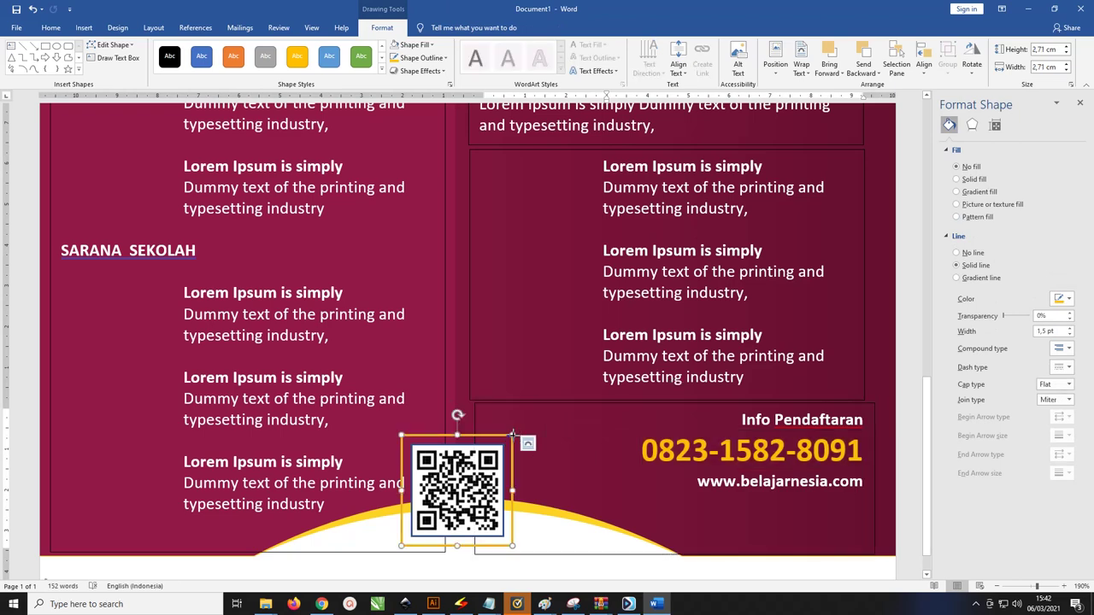
left_click_drag(512, 434, 506, 439)
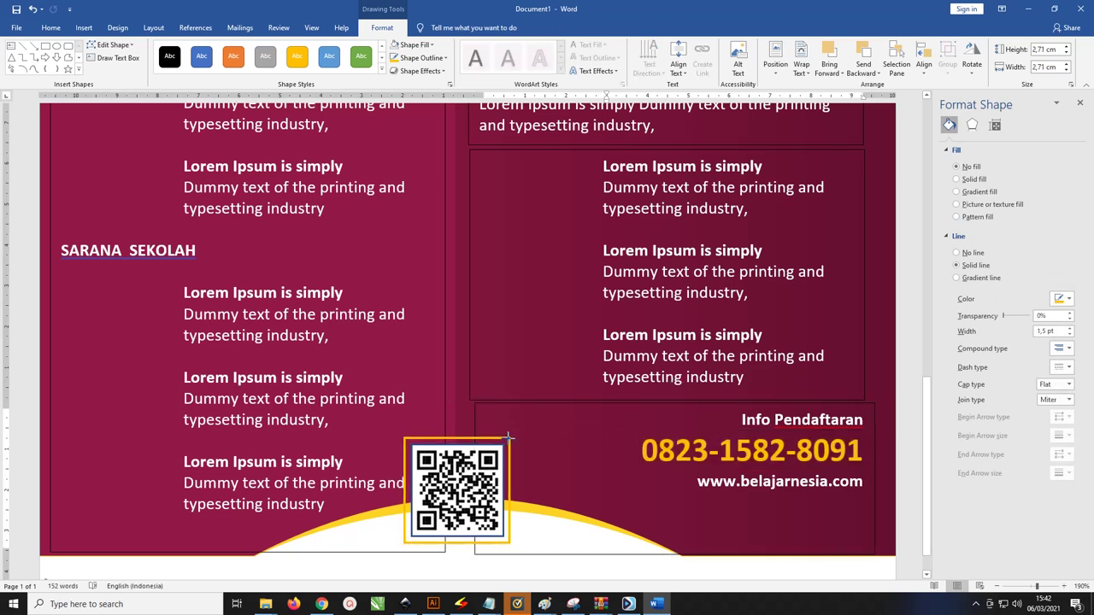
left_click(461, 466)
left_click(419, 57)
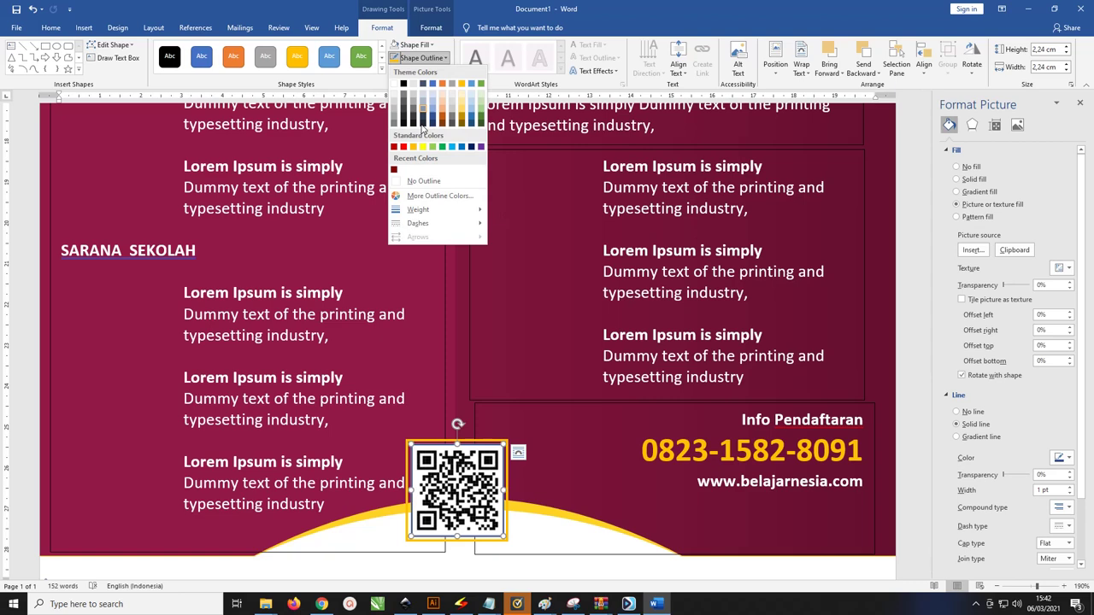
left_click(419, 180)
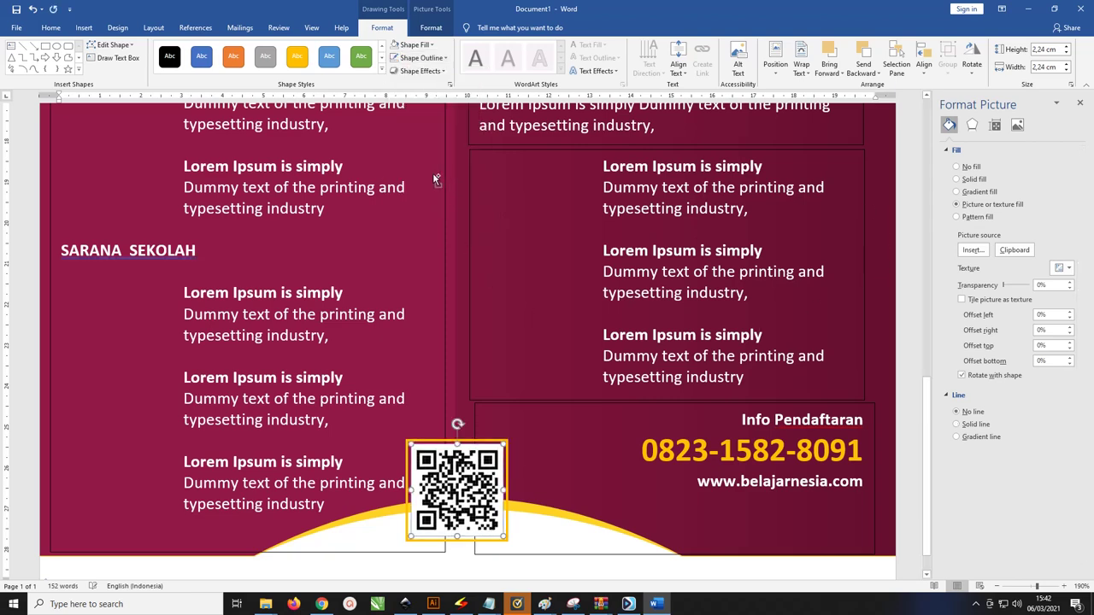
Pull the Info Pendaftaran box's bottom edge up slightly
scroll(434, 177, "down", 6, "ctrl")
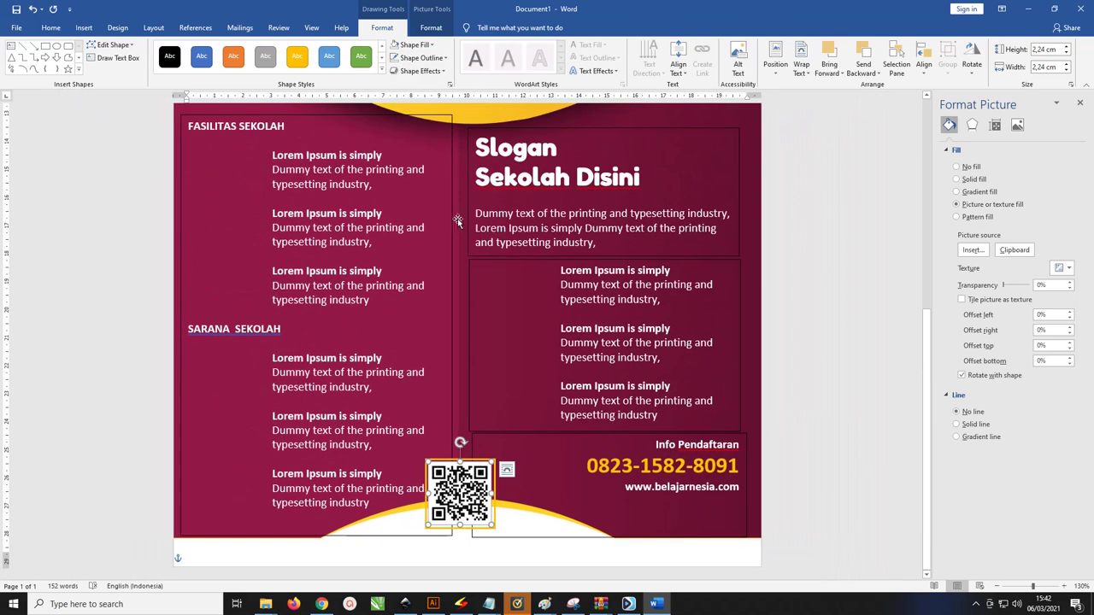
left_click(542, 539)
left_click_drag(610, 538, 609, 535)
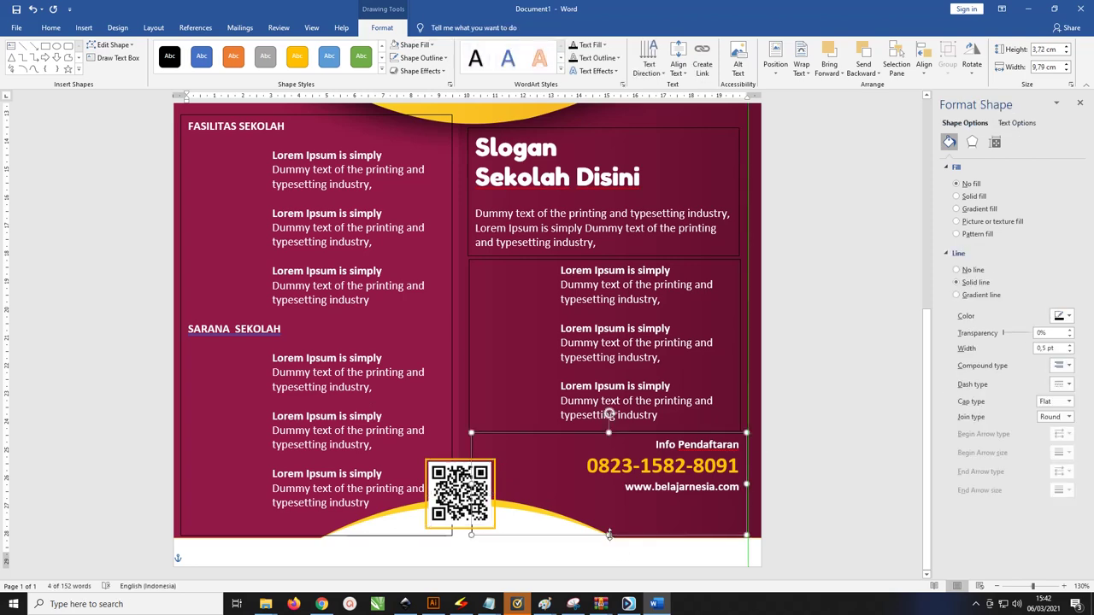
left_click(784, 364)
scroll(389, 226, "down", 3, "ctrl")
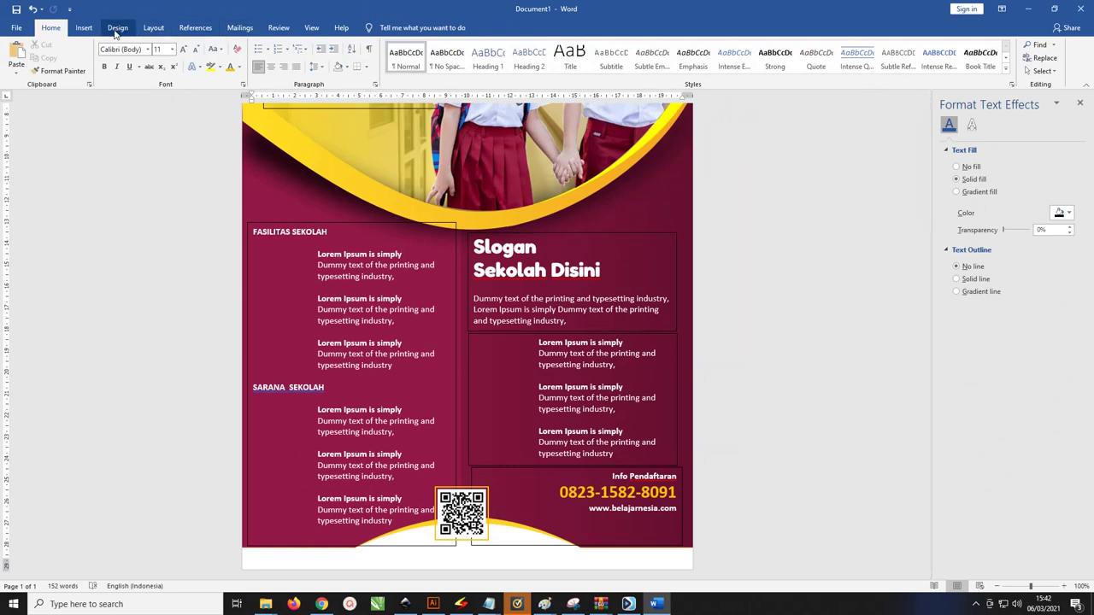
Browse from Insert Pictures to USB Drive (F:) > Kumpulan Brosur Sekolah Dasar Word > Brosur SD Word 1
left_click(84, 27)
left_click(131, 66)
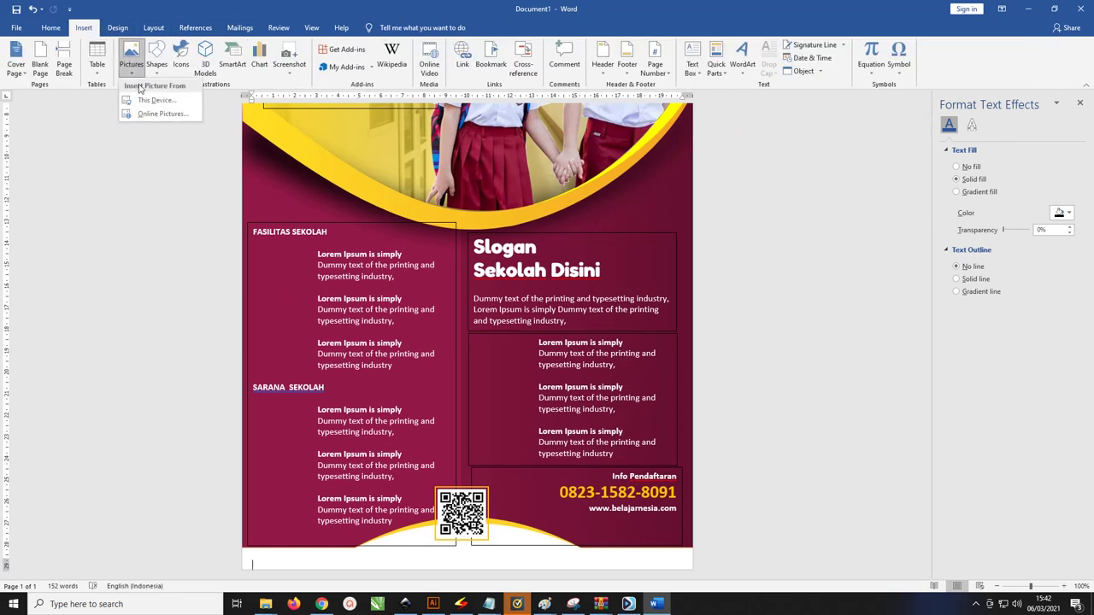
left_click(147, 103)
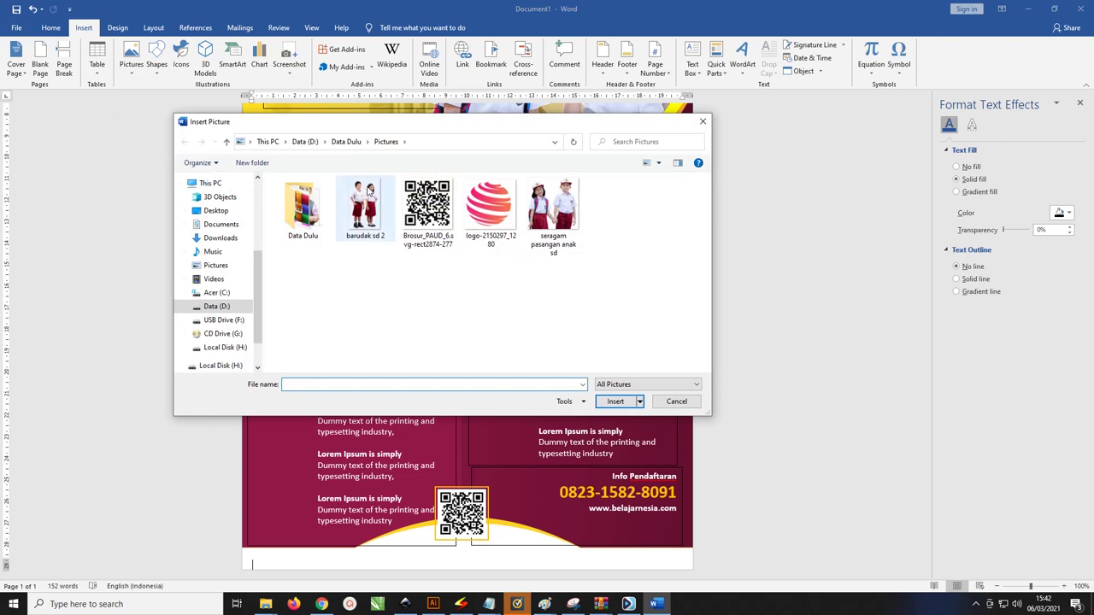
left_click(224, 320)
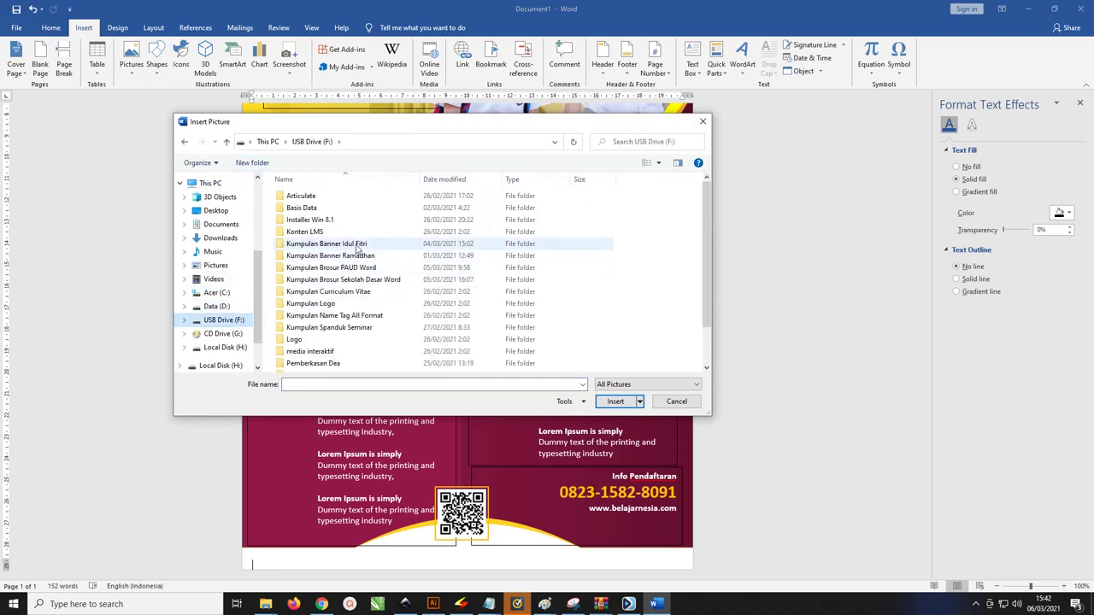
double_click(351, 280)
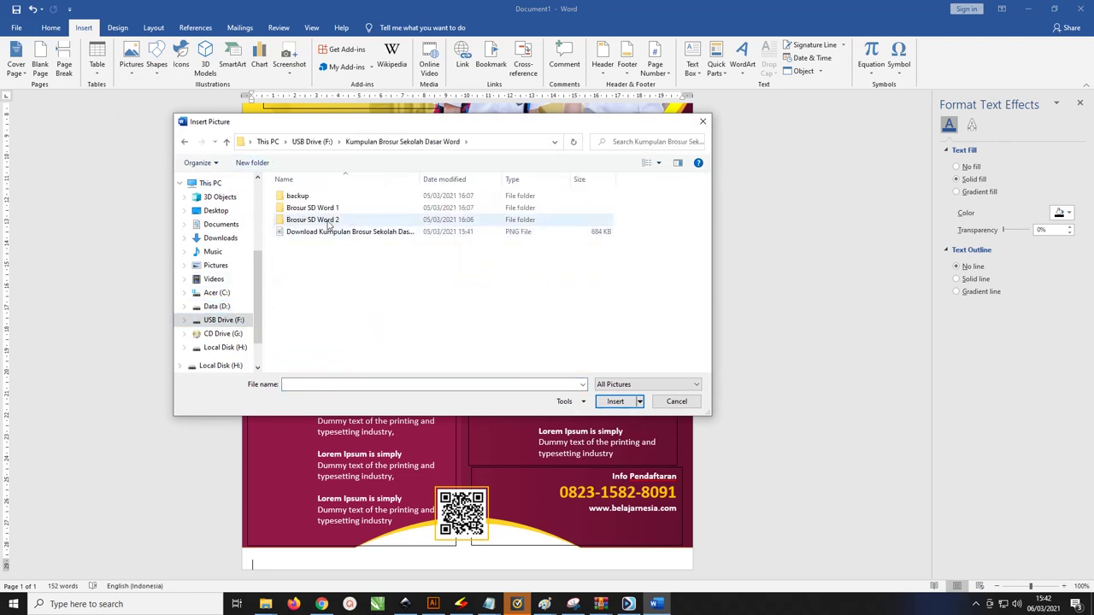
double_click(318, 209)
Select the Icon files, excluding Icon Sosmed, and insert them into the document
left_click(318, 210)
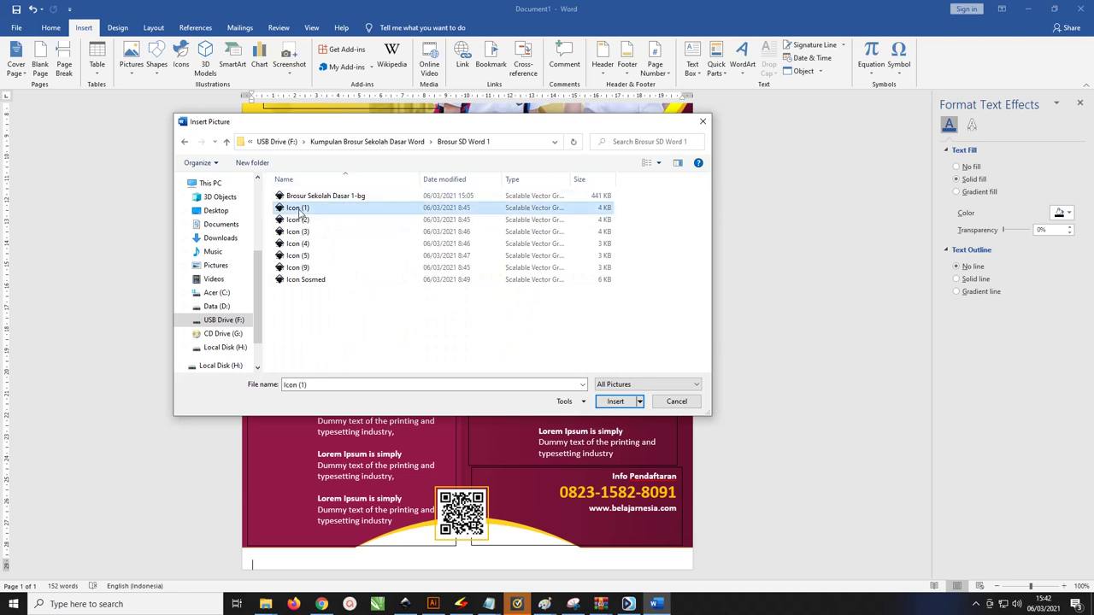
left_click(324, 269, "shift")
left_click(321, 280, "shift")
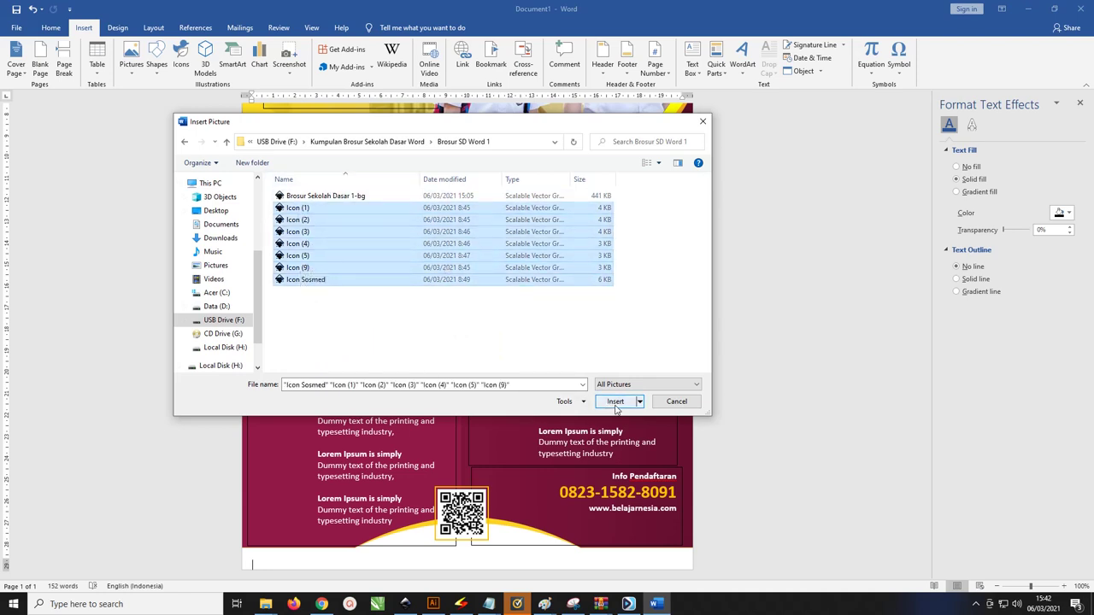
left_click(283, 303)
left_click(296, 208)
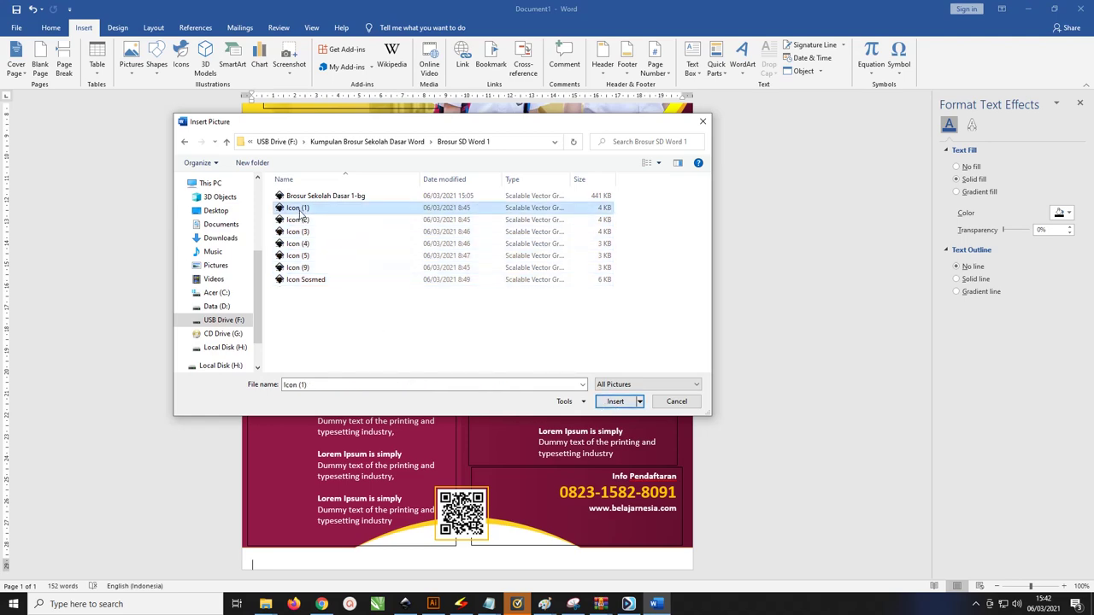
left_click(312, 269, "shift")
left_click(616, 401)
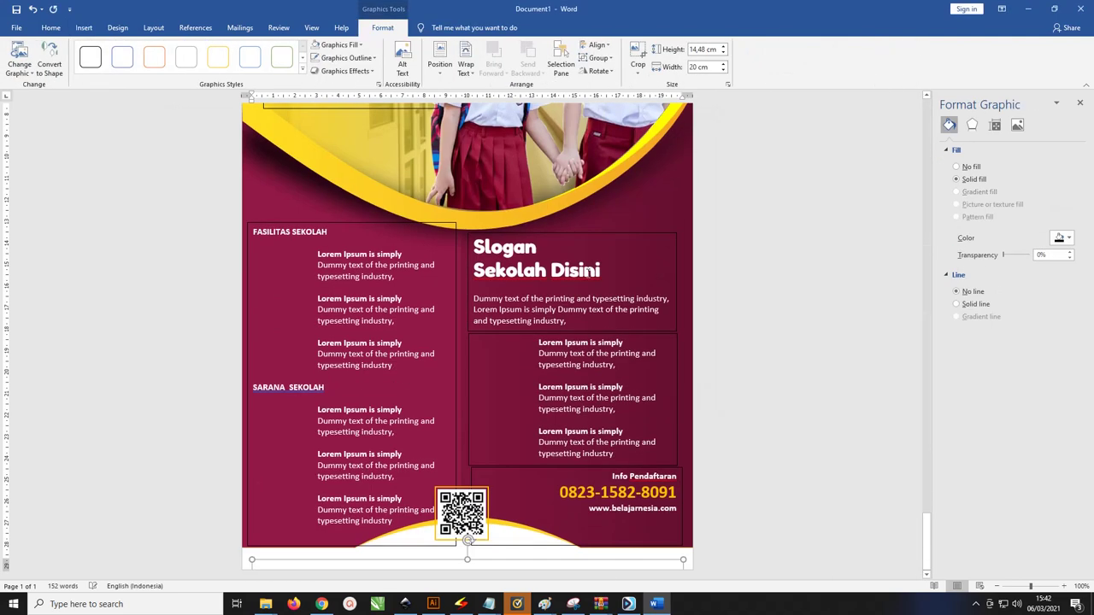
Set the calendar, lock and person icons to In Front of Text wrapping
scroll(555, 279, "down", 6)
scroll(554, 278, "down", 3)
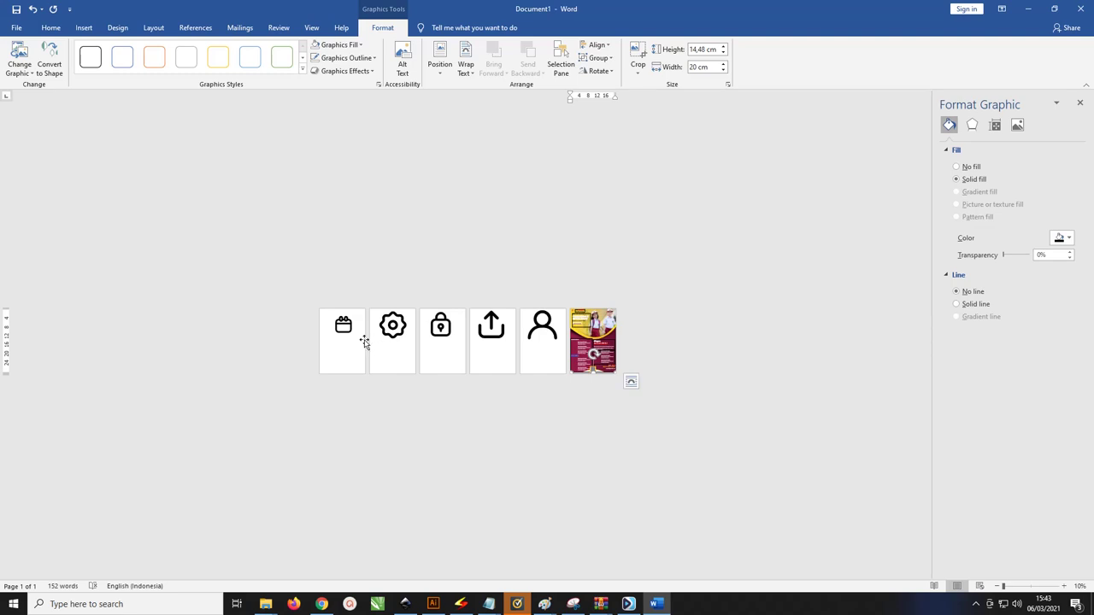
left_click(354, 337)
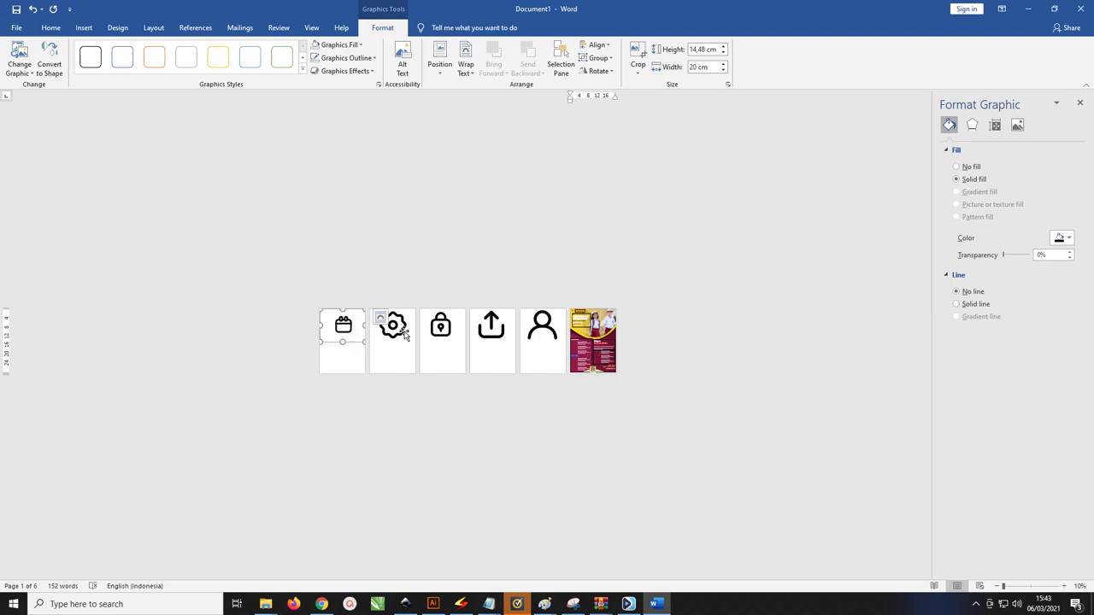
left_click(465, 64)
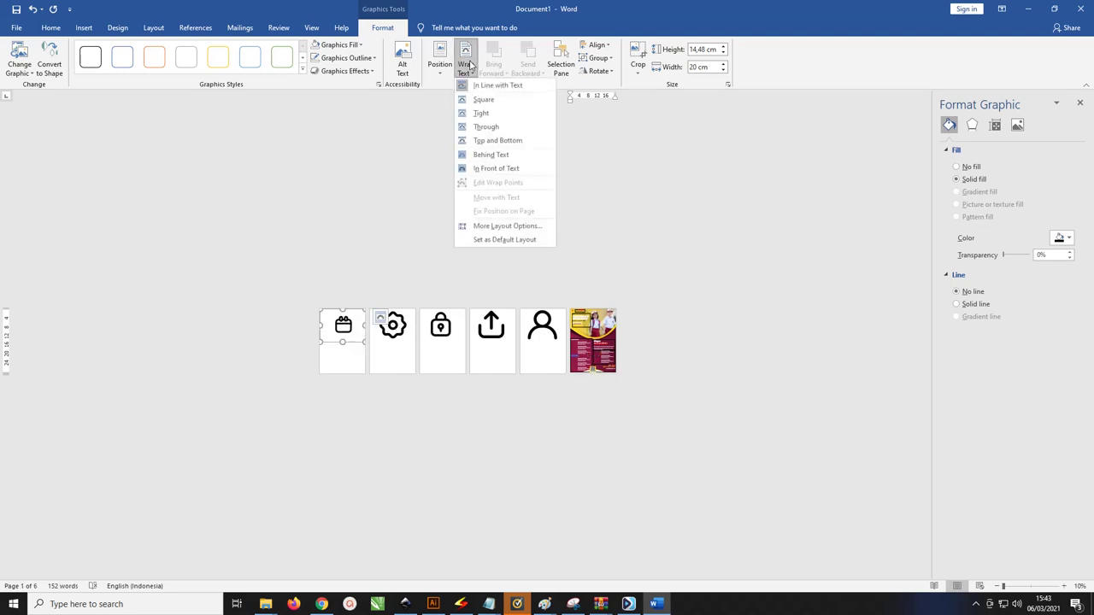
left_click(488, 170)
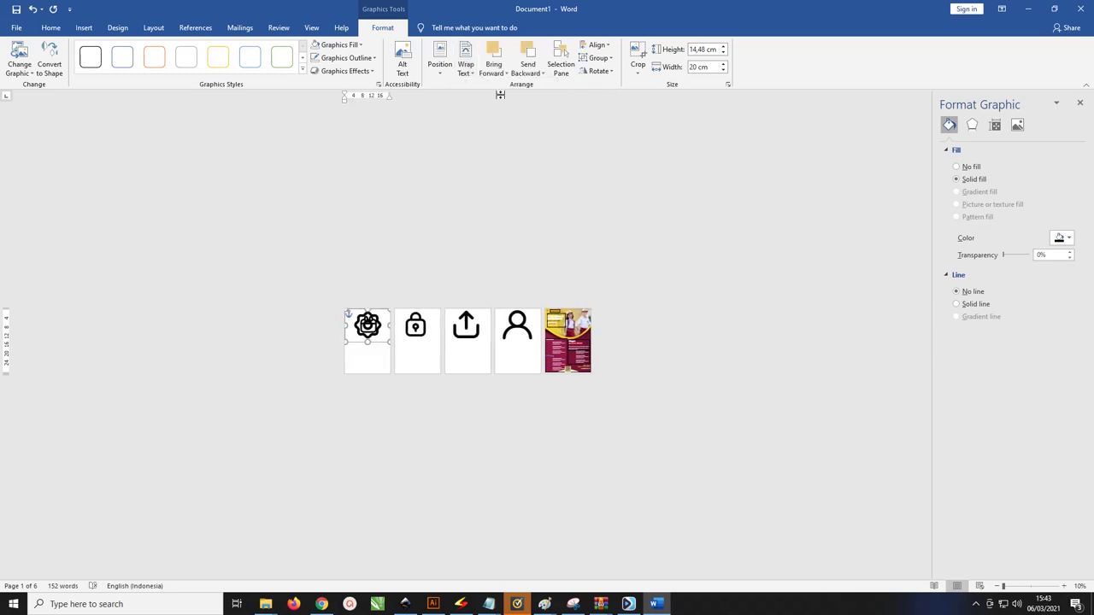
left_click(466, 64)
left_click(418, 328)
left_click(465, 64)
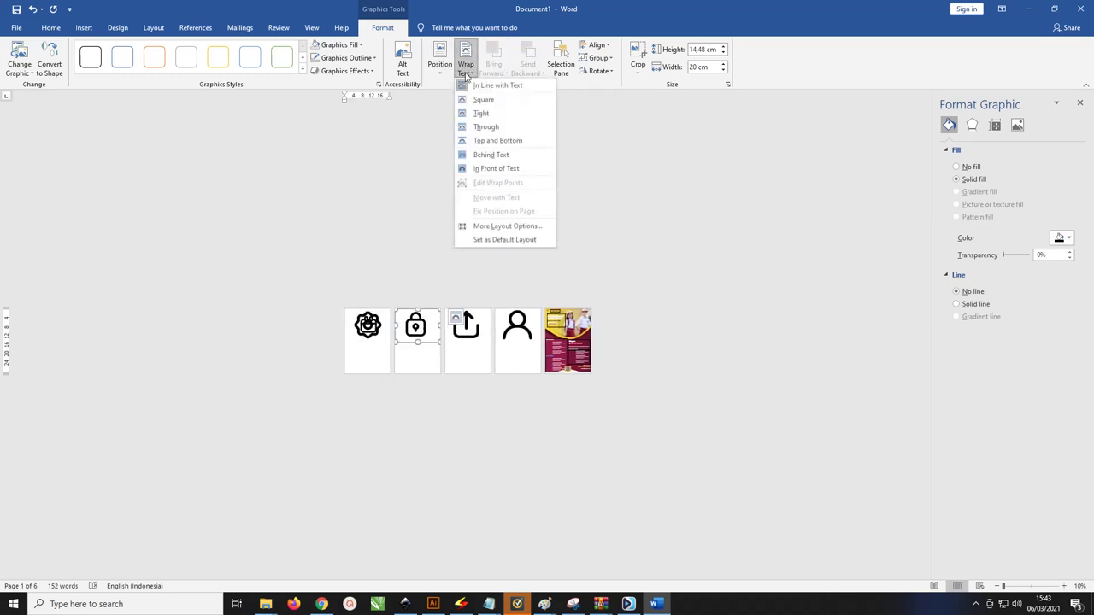
left_click(492, 170)
left_click(491, 333)
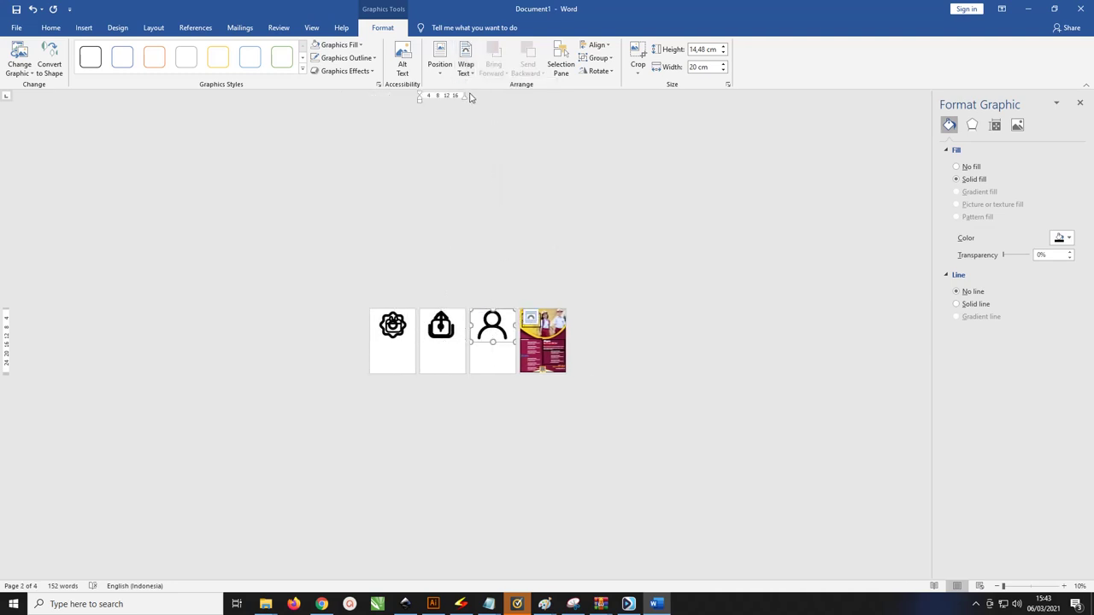
left_click(466, 64)
left_click(491, 168)
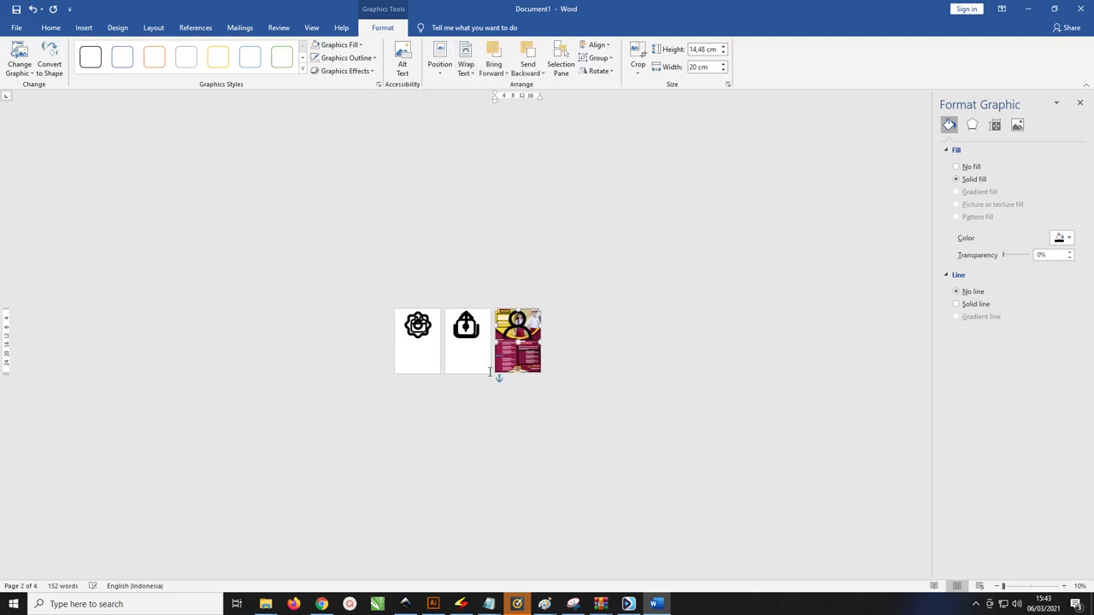
Set the upload and gear icons to In Front of Text wrapping as well
left_click(469, 323)
left_click(468, 321)
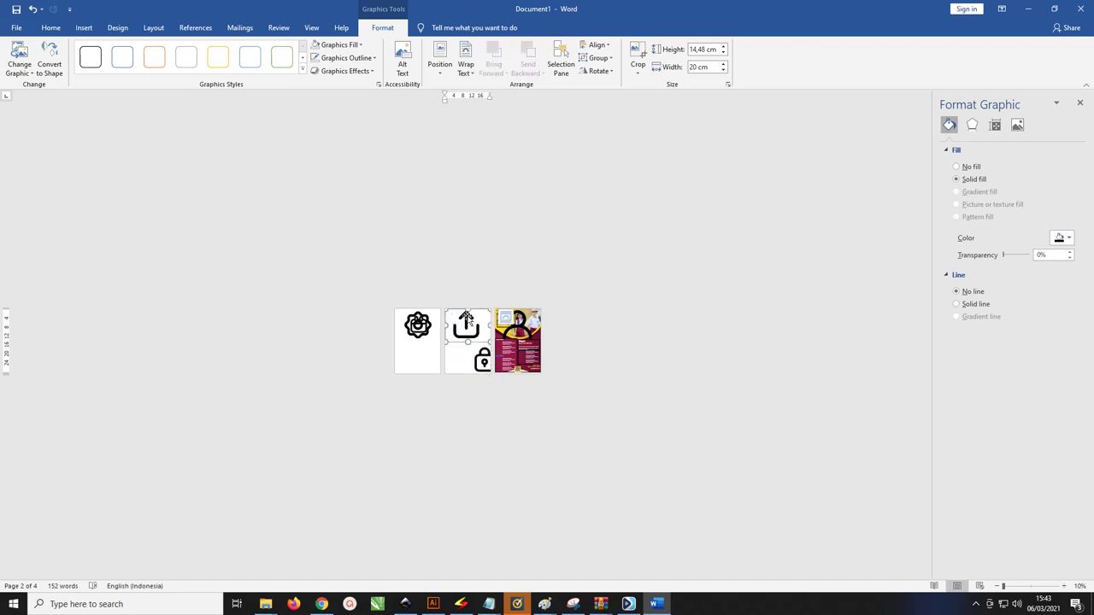
left_click(464, 62)
left_click(498, 169)
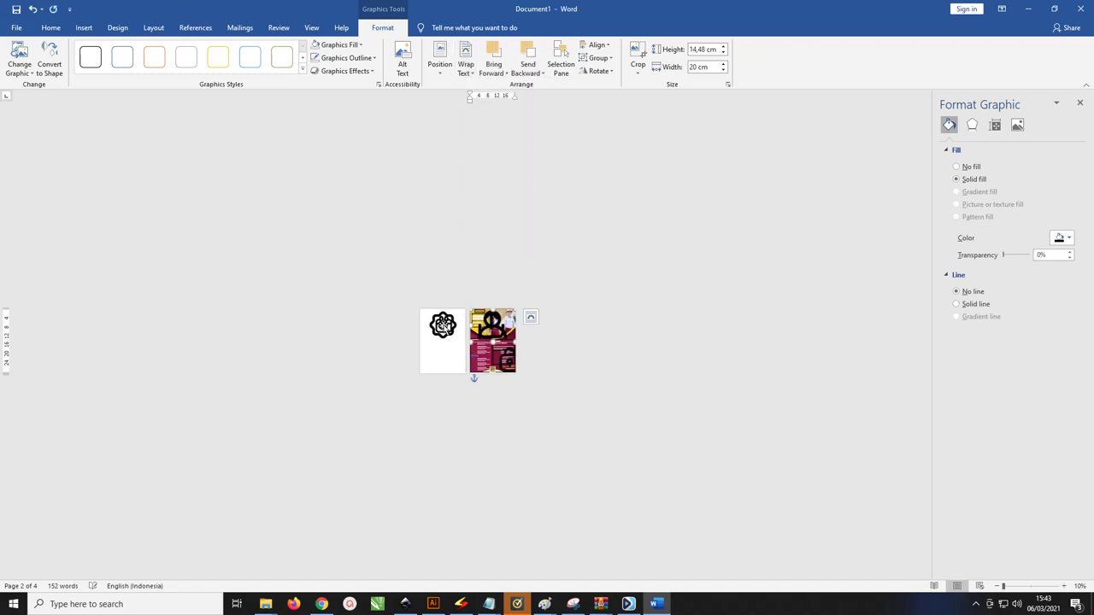
left_click(452, 325)
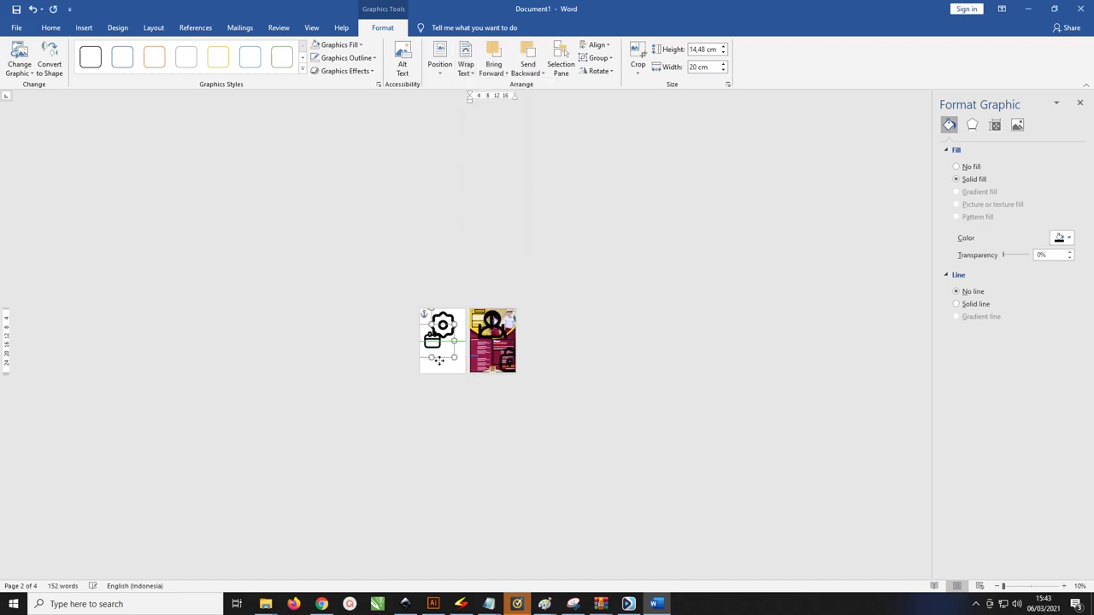
left_click(464, 61)
left_click(498, 166)
scroll(480, 353, "up", 5)
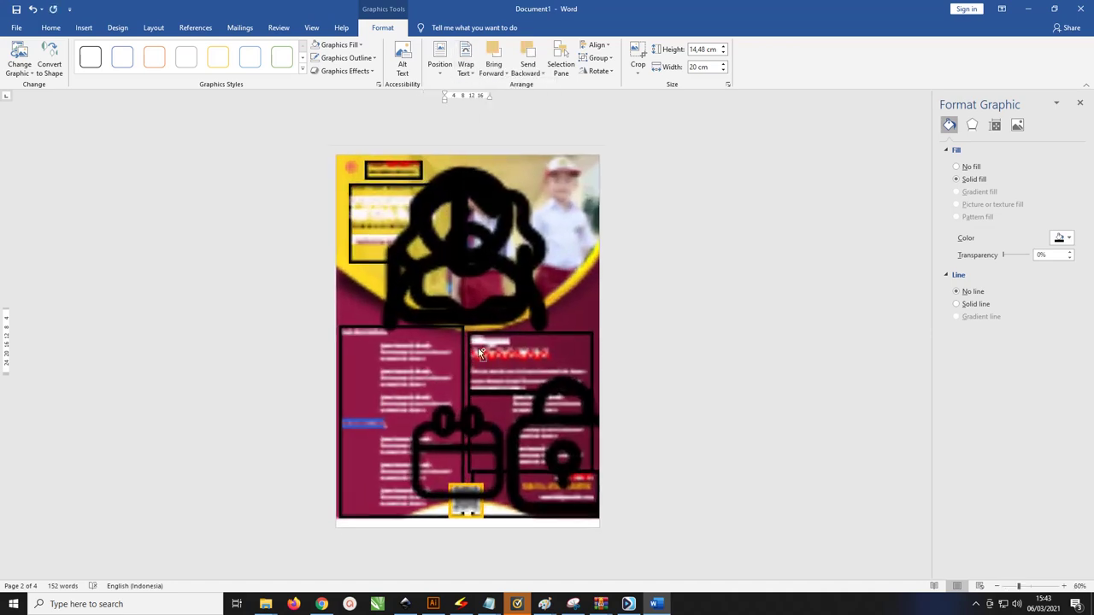
scroll(480, 353, "up", 5)
scroll(483, 346, "down", 6)
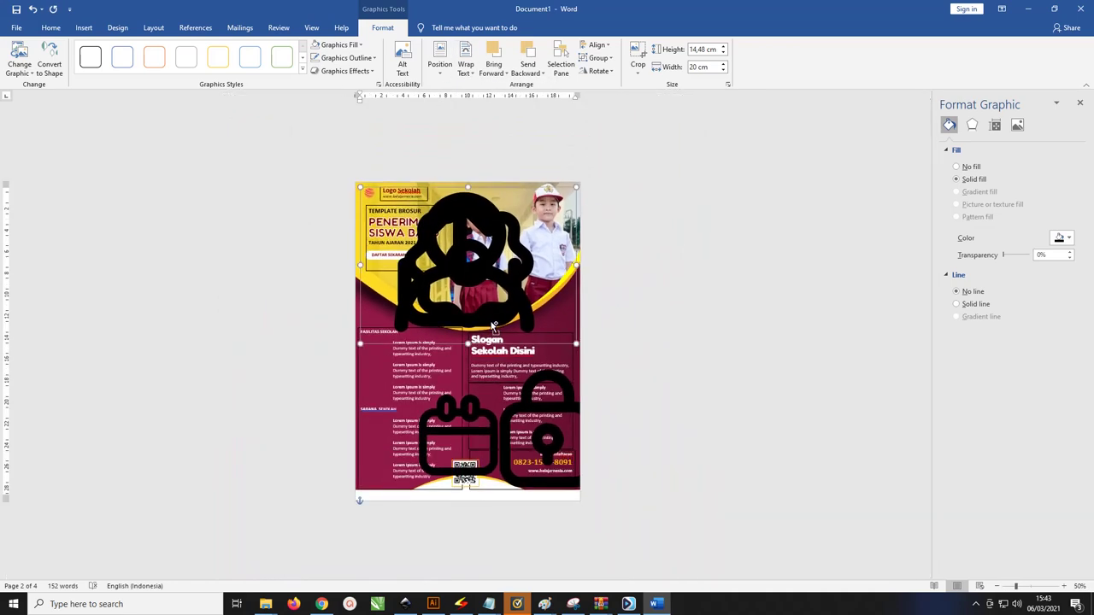
Shrink the lock icon and move the lock and gear icons beside the FASILITAS SEKOLAH items
left_click(516, 408)
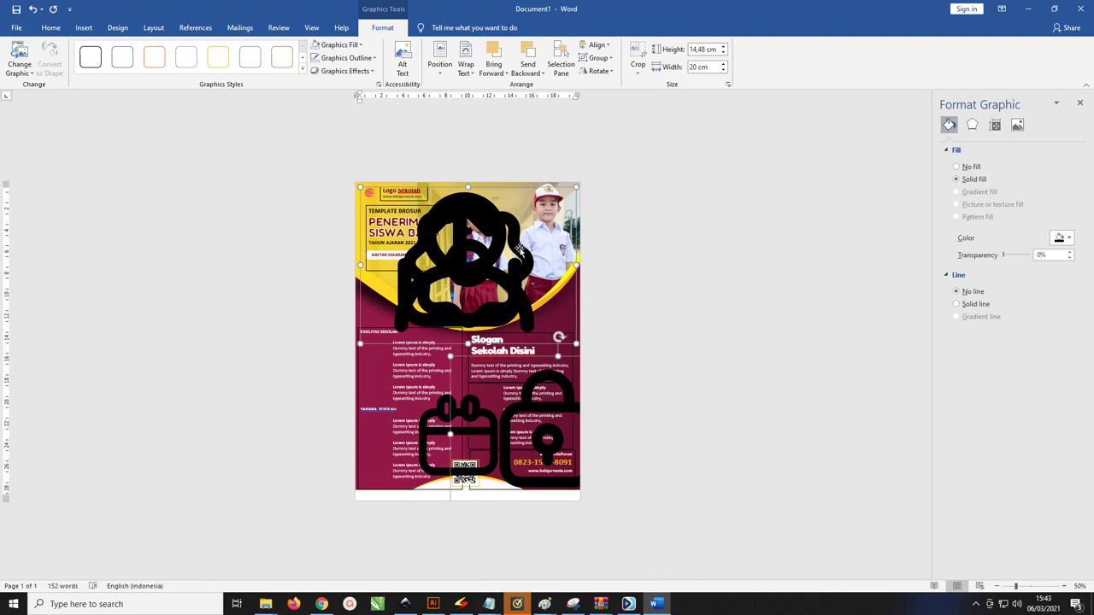
left_click_drag(576, 185, 487, 315)
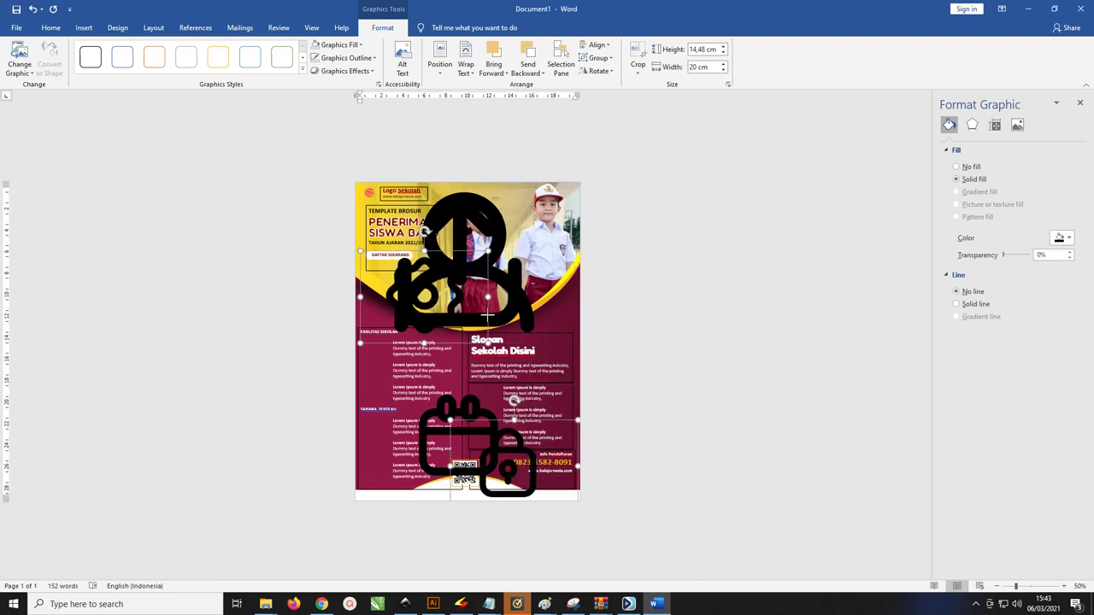
left_click_drag(510, 471, 508, 376)
left_click(427, 214)
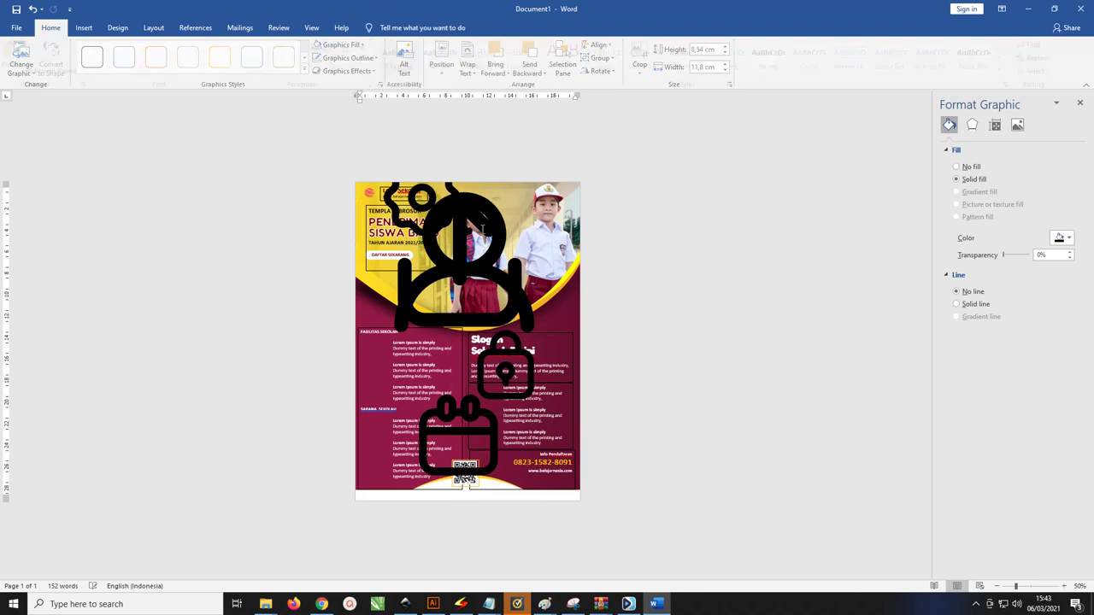
mouse_move(427, 214)
left_mouse_down()
mouse_move(434, 357)
mouse_move(402, 407)
left_mouse_up()
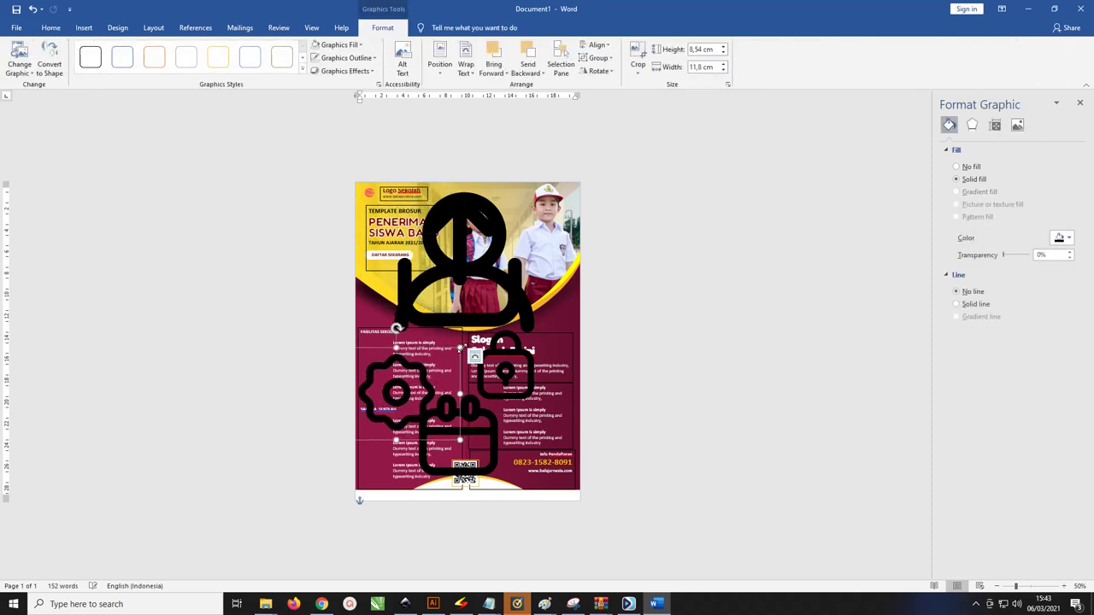
left_click(399, 391)
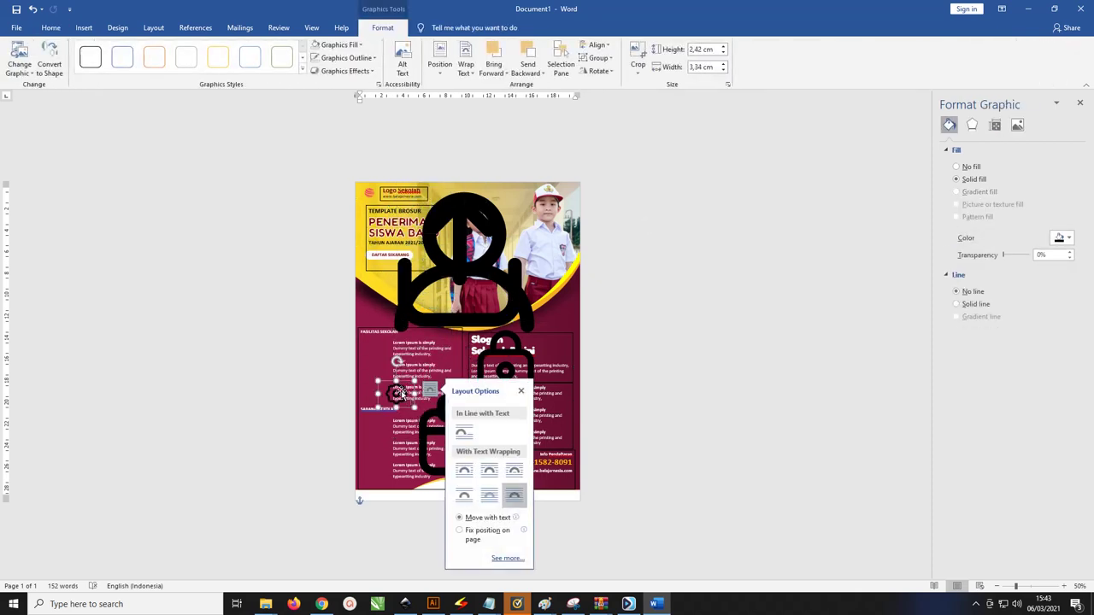
left_click_drag(391, 385, 373, 341)
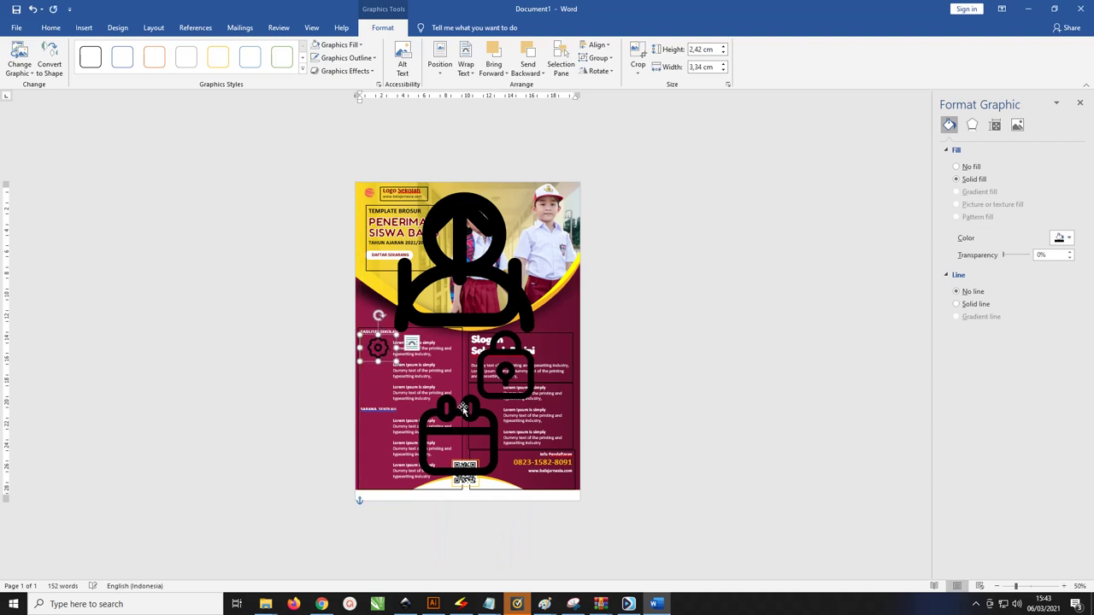
left_click_drag(463, 409, 427, 379)
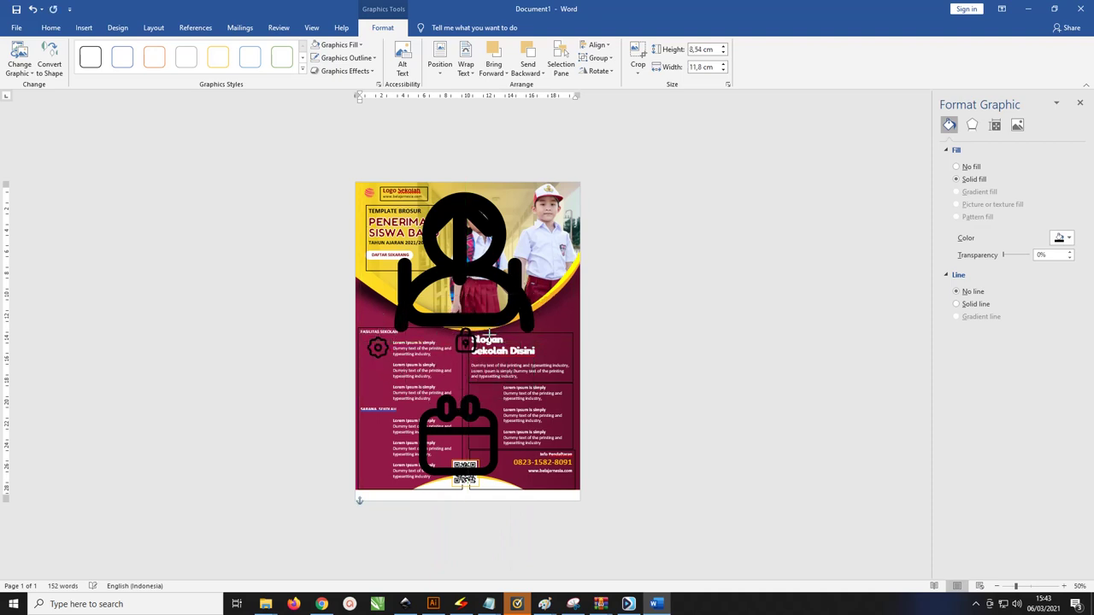
Move the upload arrow icon down-left and shrink it to a small size
left_click(488, 342)
mouse_move(488, 342)
left_mouse_down()
mouse_move(394, 367)
mouse_move(470, 359)
left_mouse_up()
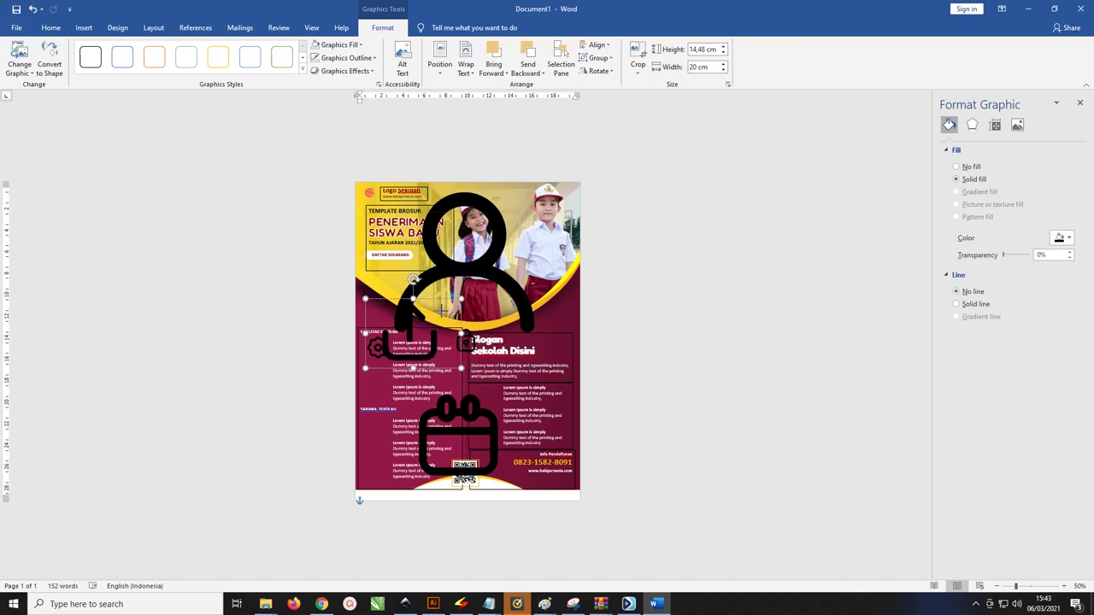
left_click_drag(557, 229, 400, 341)
scroll(377, 378, "up", 7, "ctrl")
scroll(394, 370, "up", 1, "ctrl")
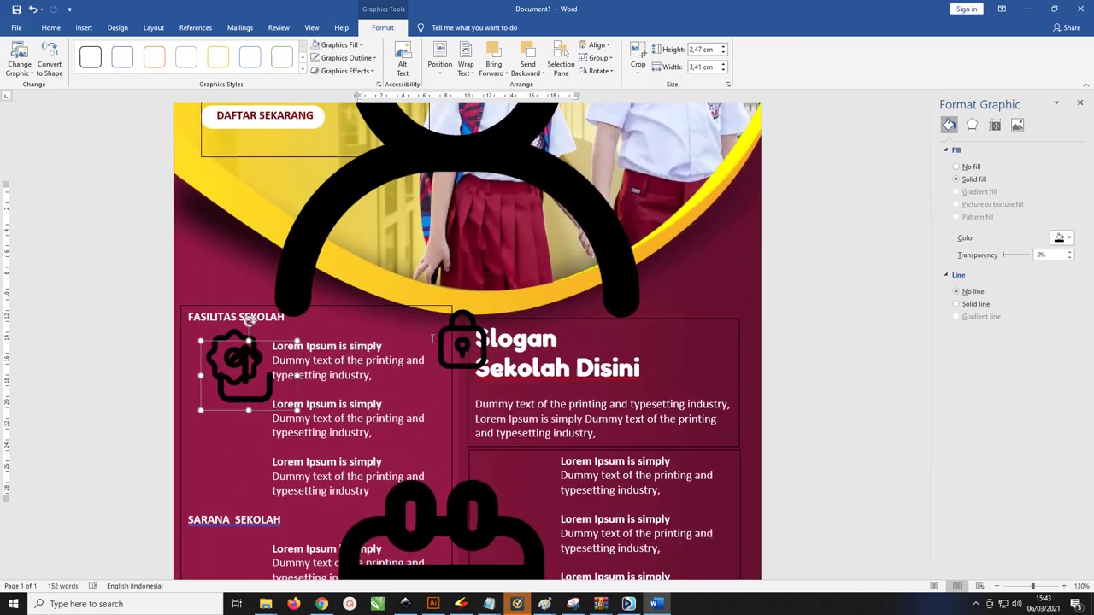
scroll(314, 270, "down", 4)
Shrink the gear and upload icons together and Align Center them beside the first two items
left_click_drag(224, 235, 236, 263)
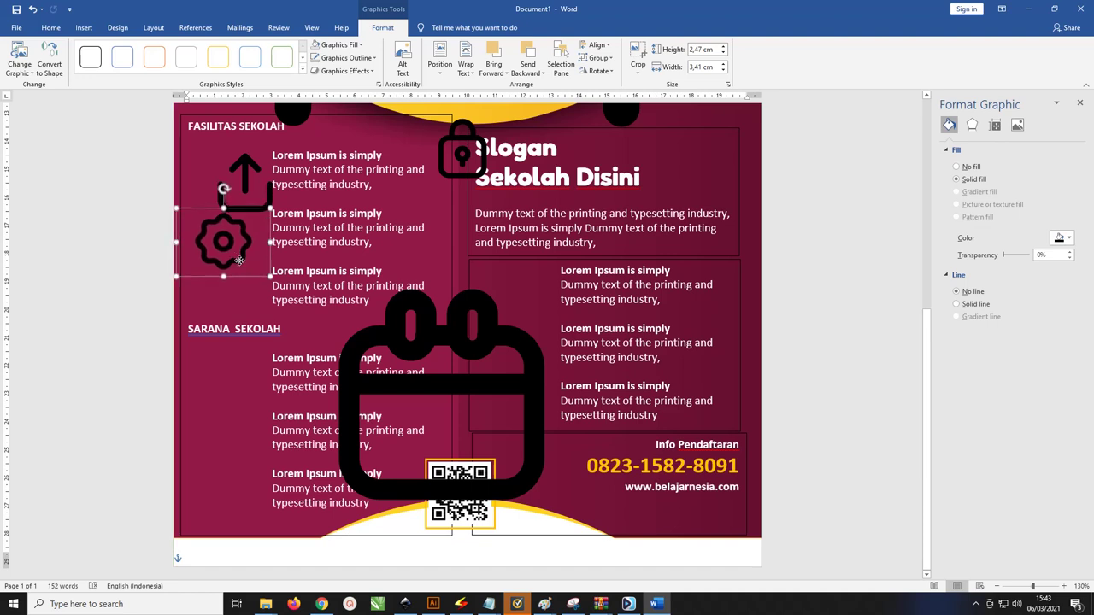
left_click(244, 167, "shift")
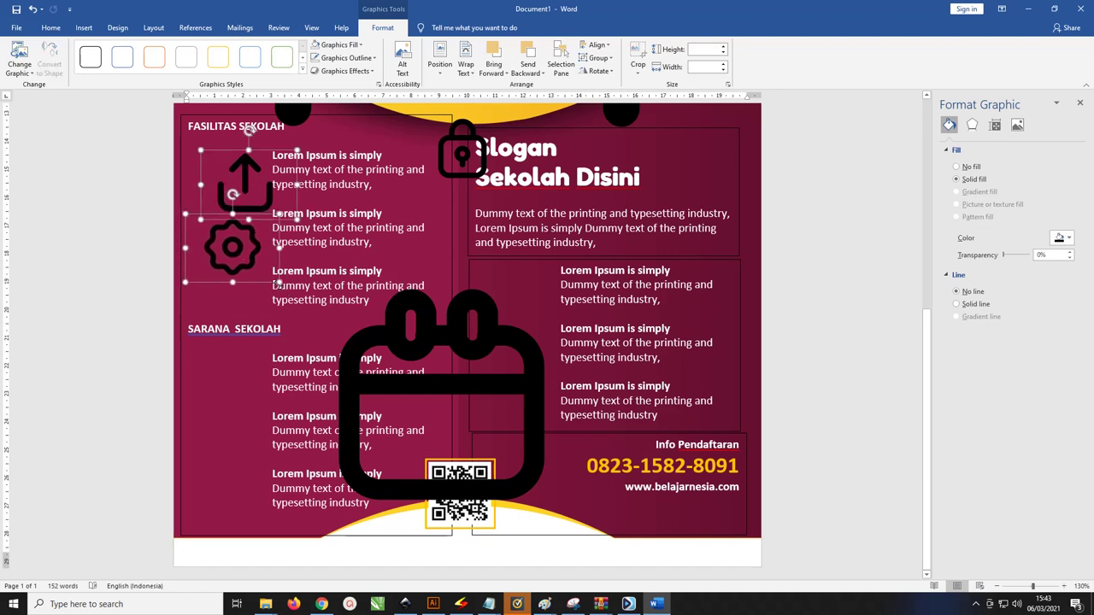
left_click_drag(276, 280, 250, 261)
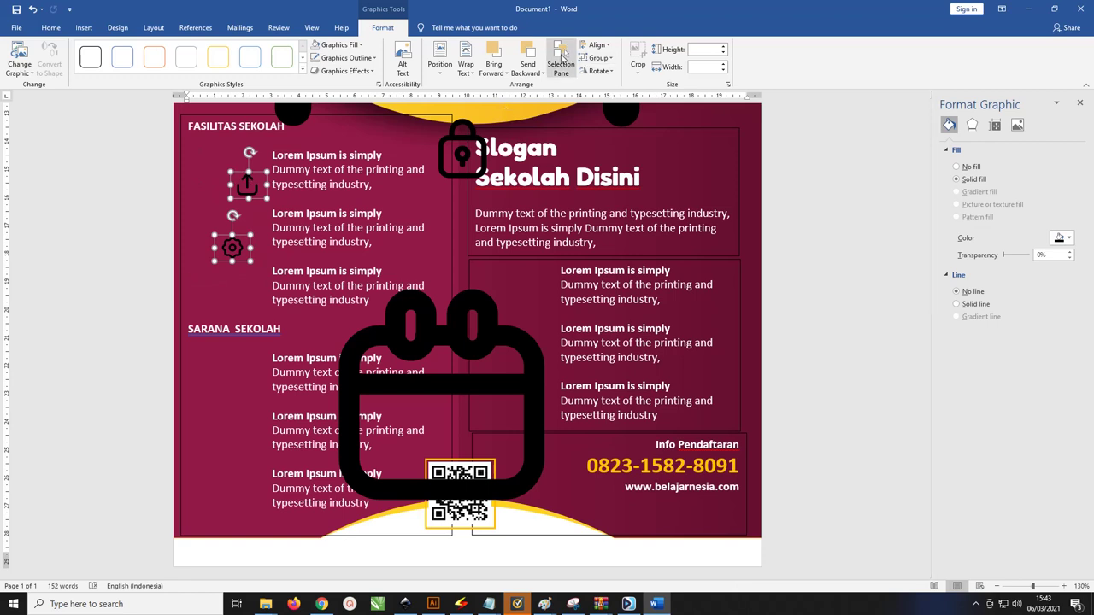
left_click(596, 44)
left_click(616, 72)
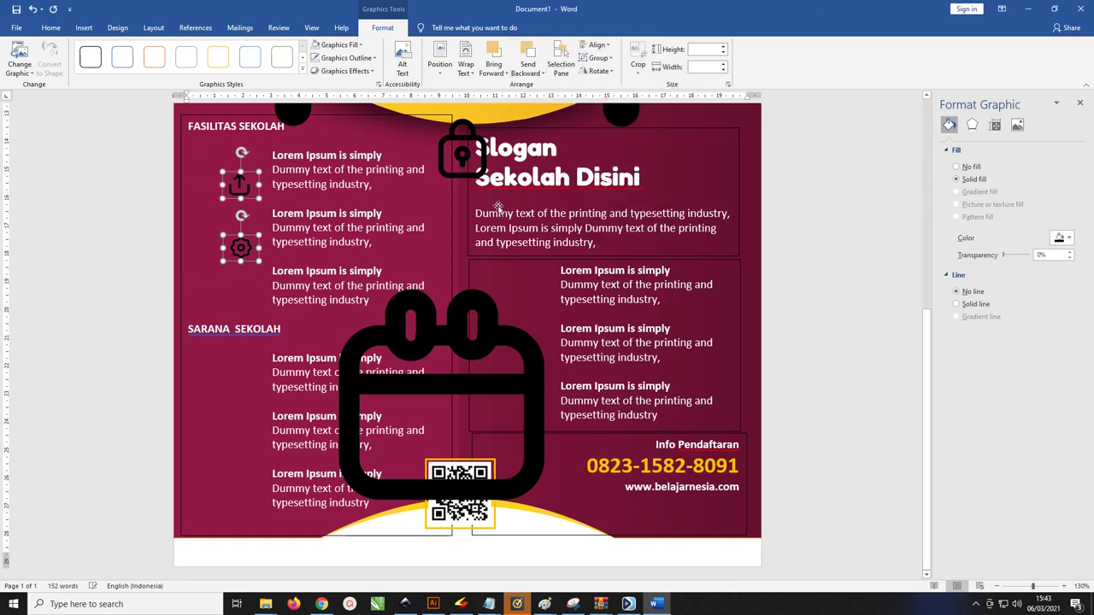
left_click(461, 171)
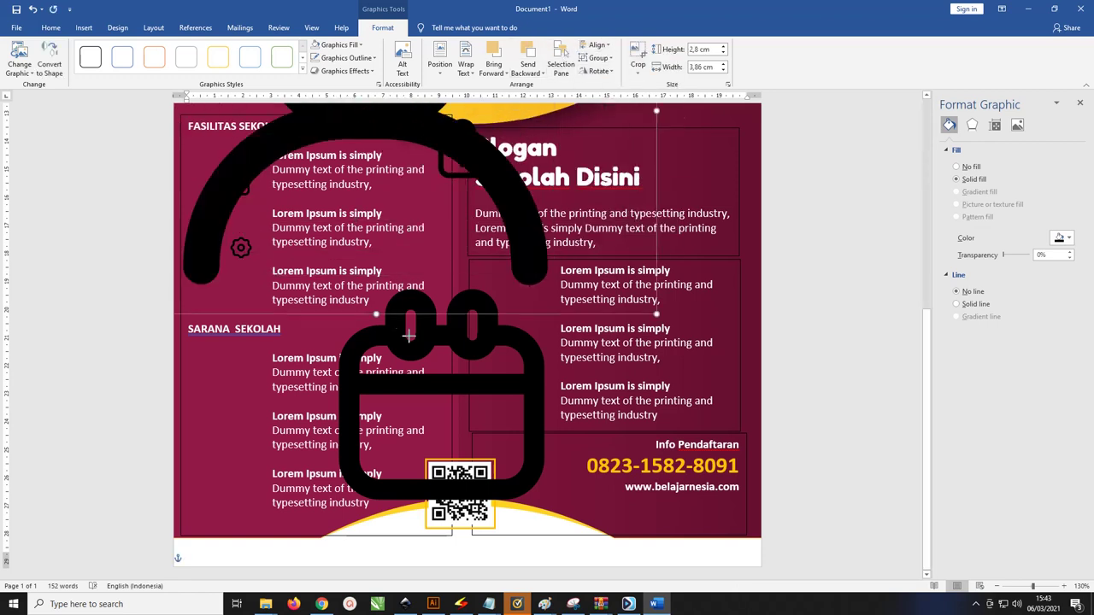
Shrink the person icon, then center and vertically distribute all three icons beside their items
scroll(733, 401, "up", 3)
mouse_move(702, 511)
left_mouse_down()
mouse_move(298, 245)
mouse_move(355, 399)
left_mouse_up()
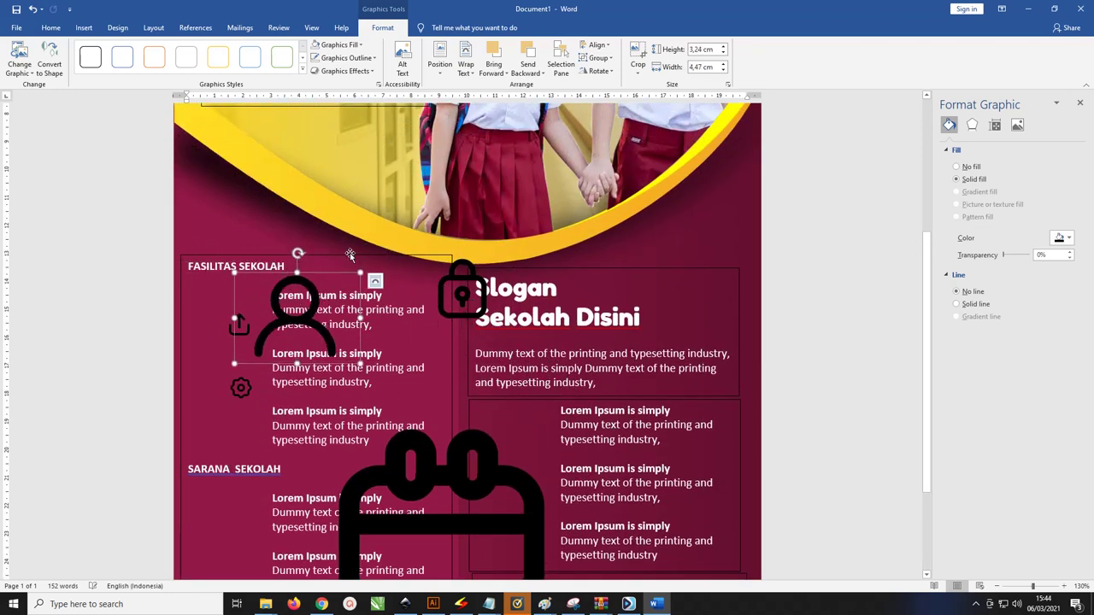
mouse_move(359, 273)
left_mouse_down()
mouse_move(268, 340)
mouse_move(242, 432)
left_mouse_up()
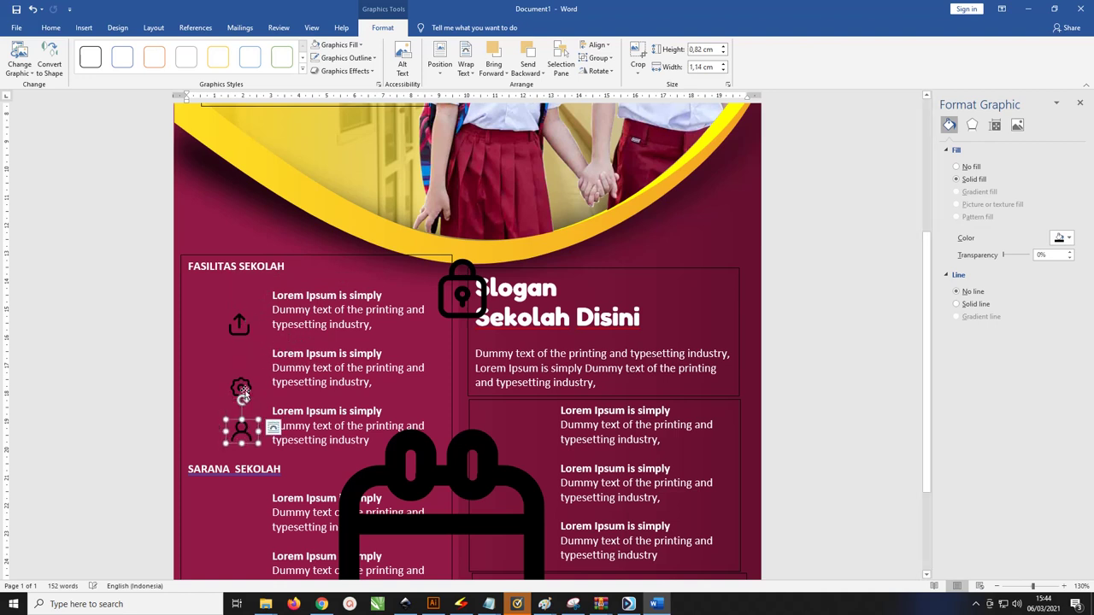
left_click(241, 389, "shift")
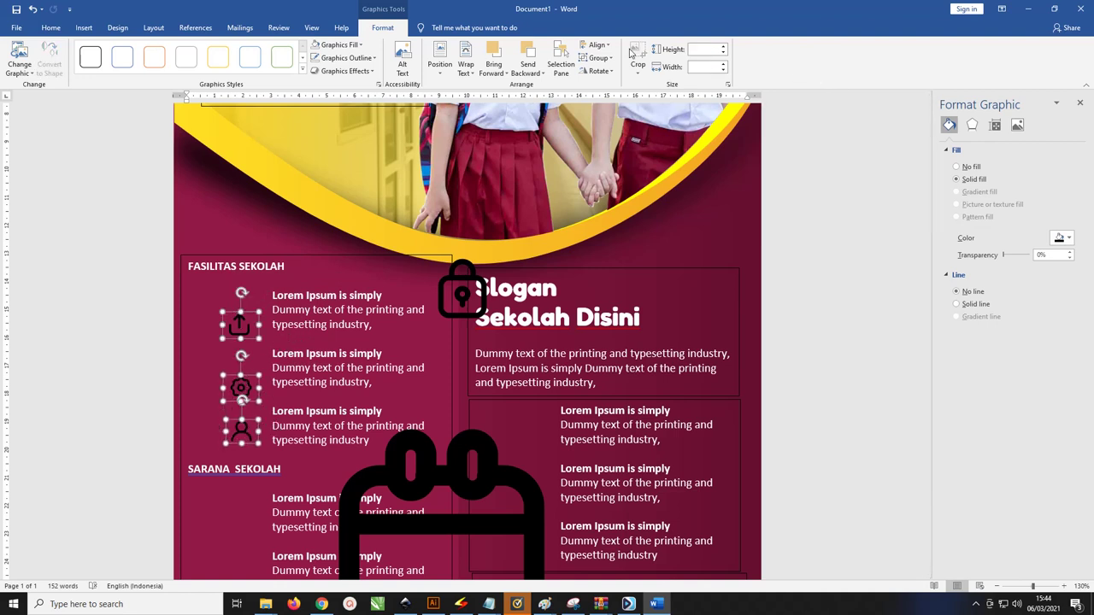
left_click(597, 45)
left_click(609, 73)
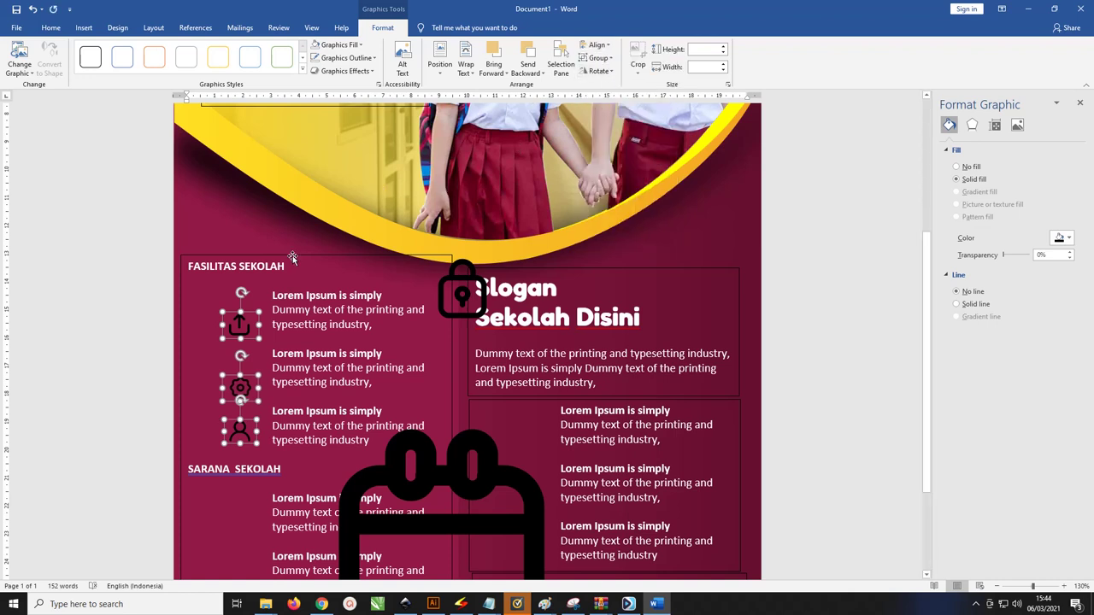
left_click(596, 45)
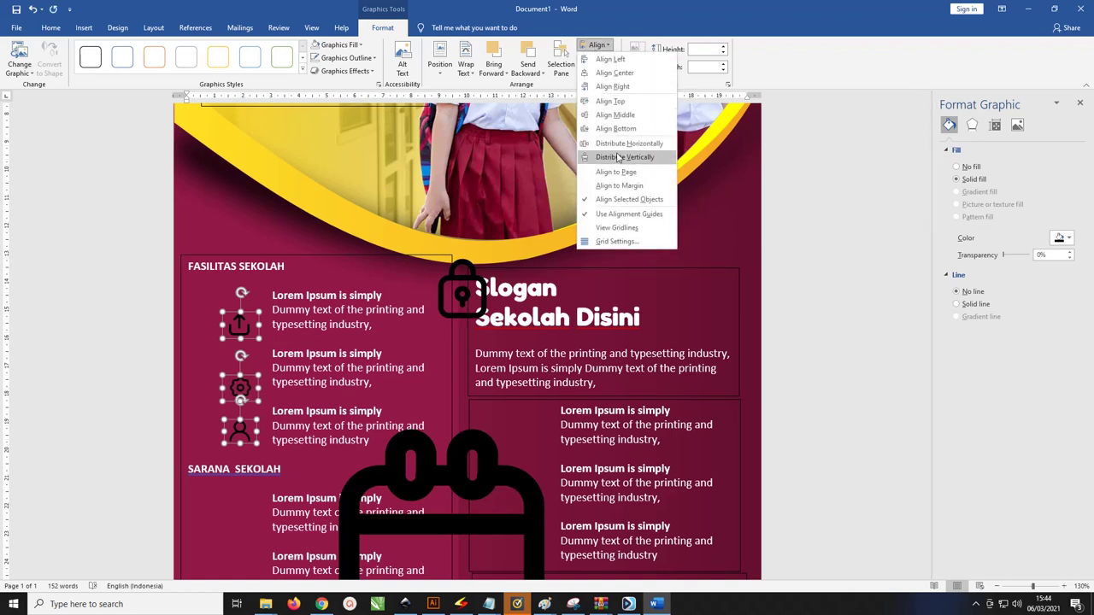
left_click(619, 157)
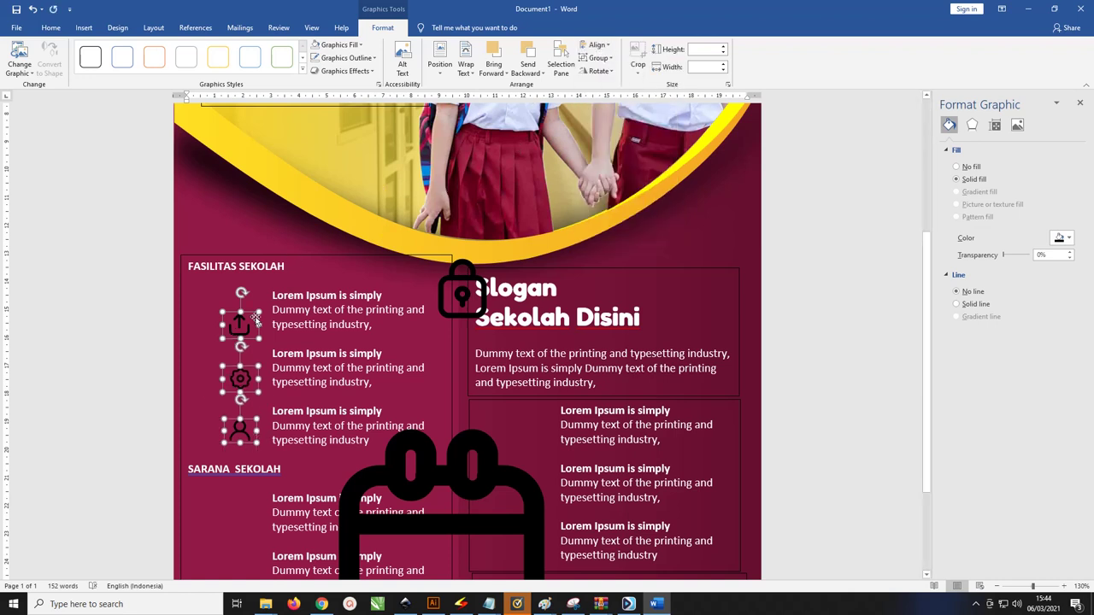
left_click_drag(242, 322, 243, 305)
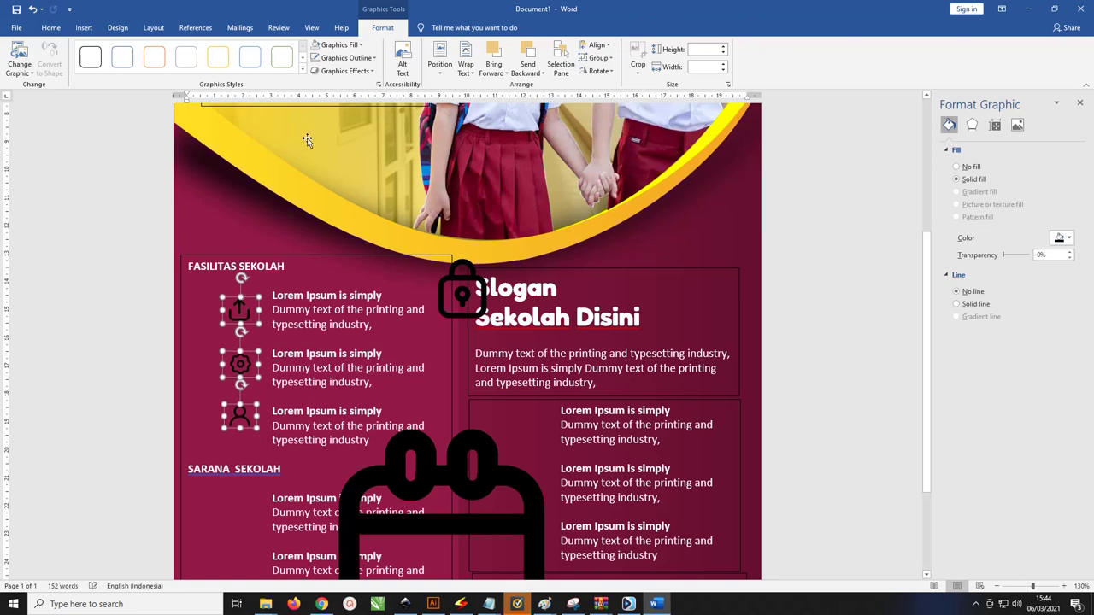
Fill the upload, gear and person icons white
left_click(340, 45)
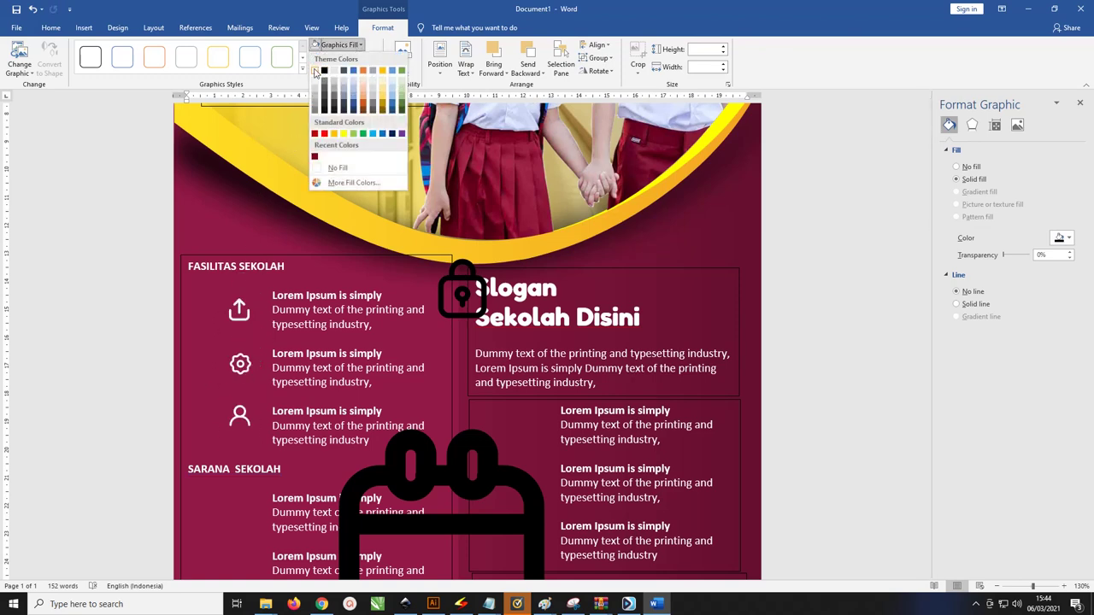
left_click(315, 70)
left_click(839, 310)
Shrink the large calendar icon
scroll(637, 282, "down", 3)
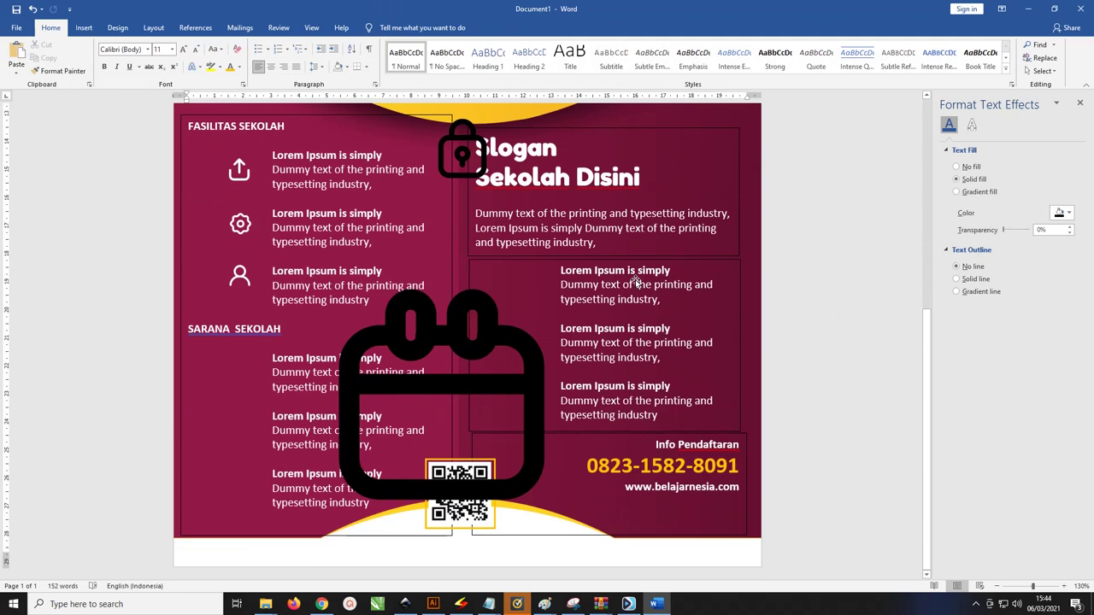
left_click(398, 327)
left_click_drag(709, 206, 287, 435)
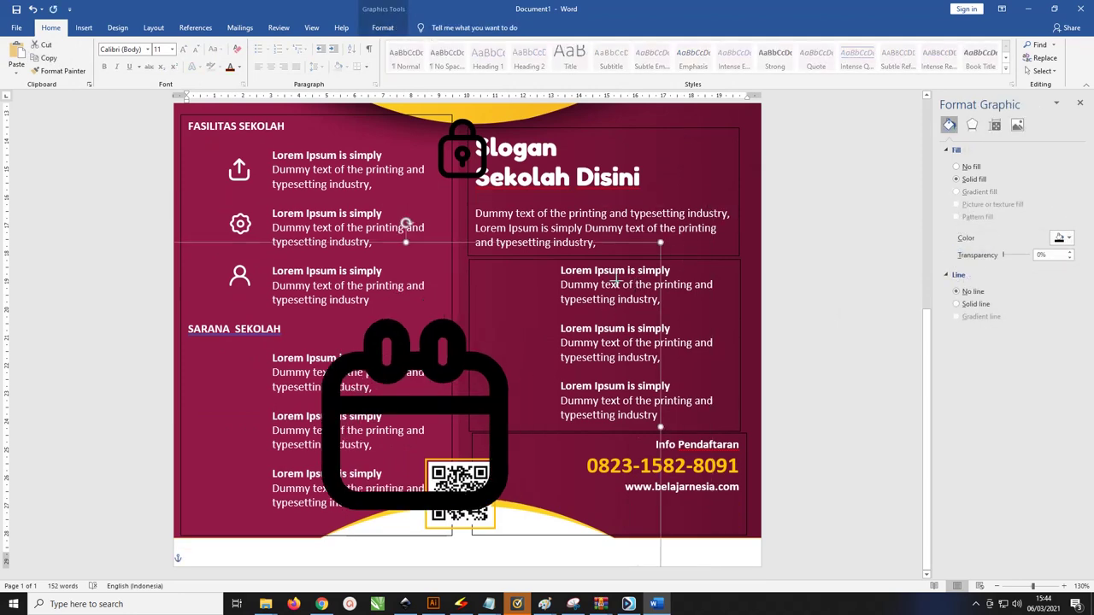
Move the calendar and lock icons into the right-hand panel and shrink them
left_click_drag(278, 489, 531, 267)
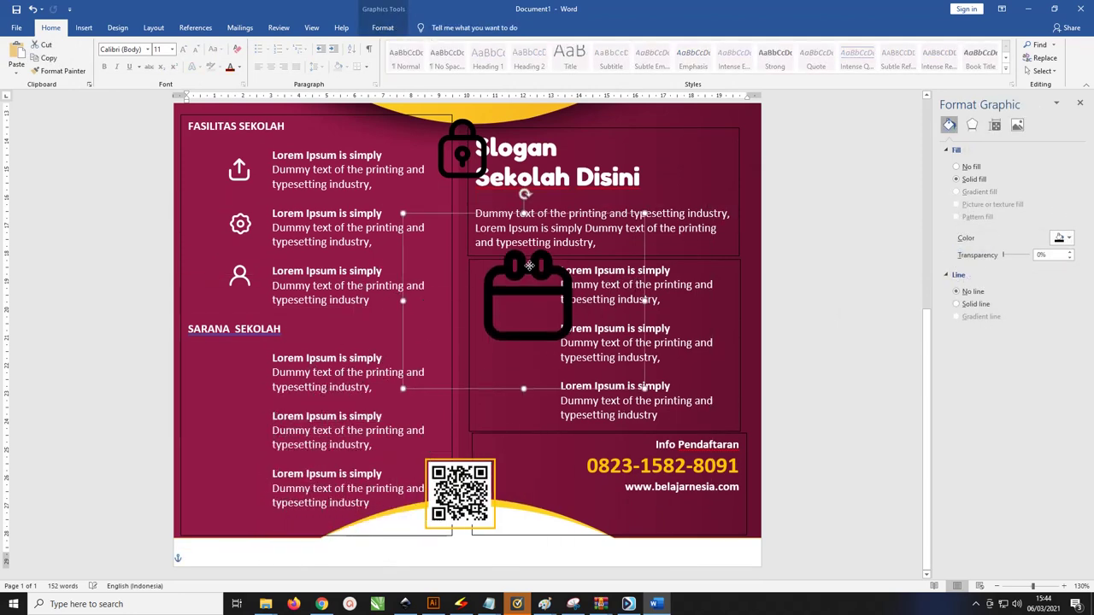
mouse_move(643, 213)
left_mouse_down()
mouse_move(493, 323)
mouse_move(526, 277)
left_mouse_up()
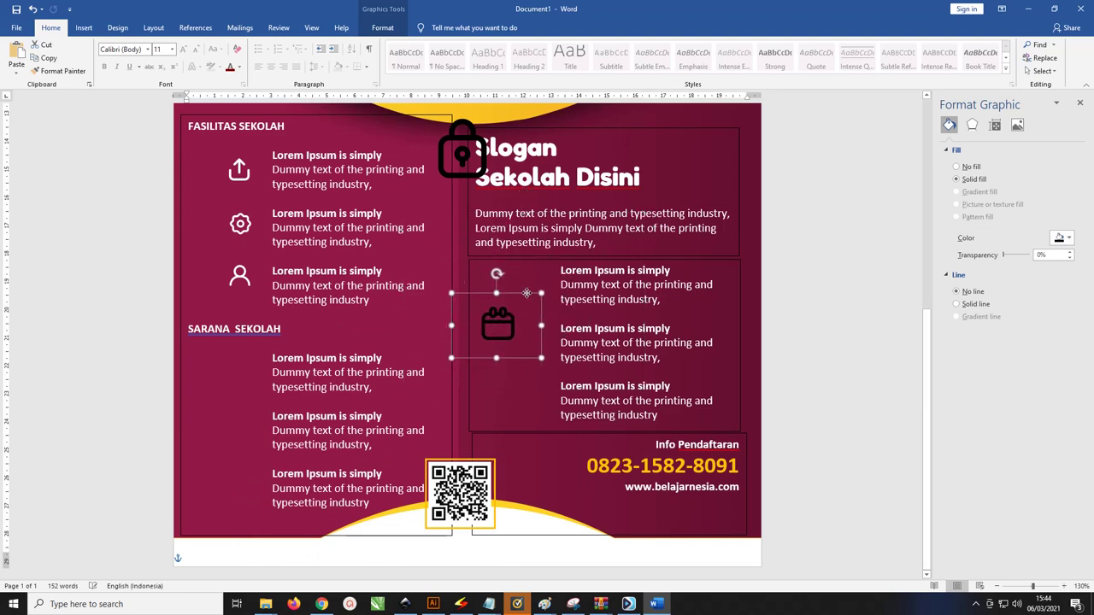
scroll(483, 152, "down", 4)
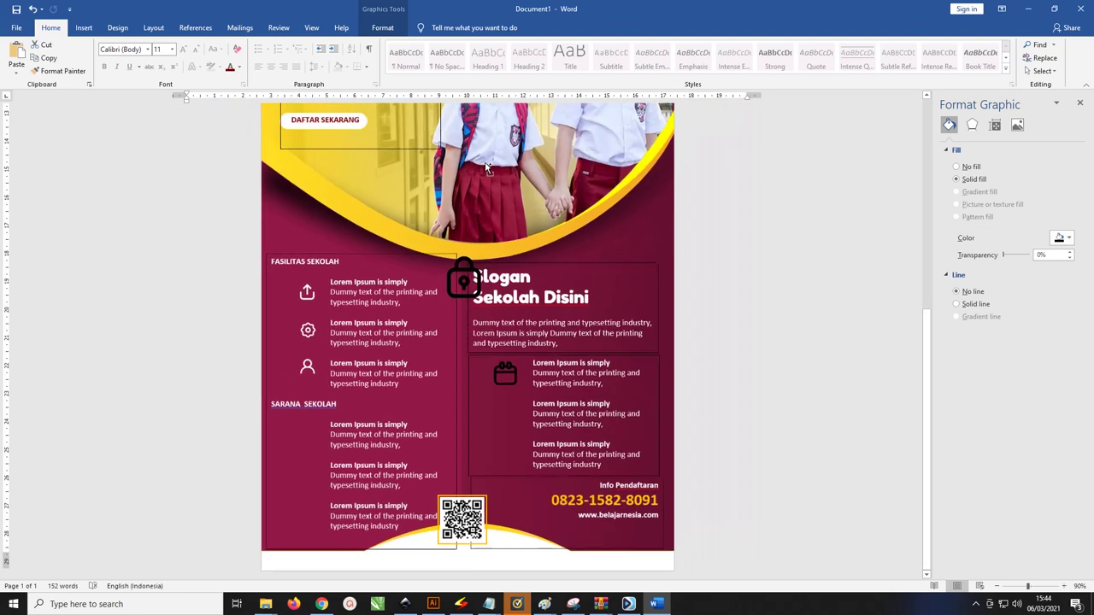
mouse_move(464, 286)
left_mouse_down()
mouse_move(522, 424)
mouse_move(514, 415)
left_mouse_up()
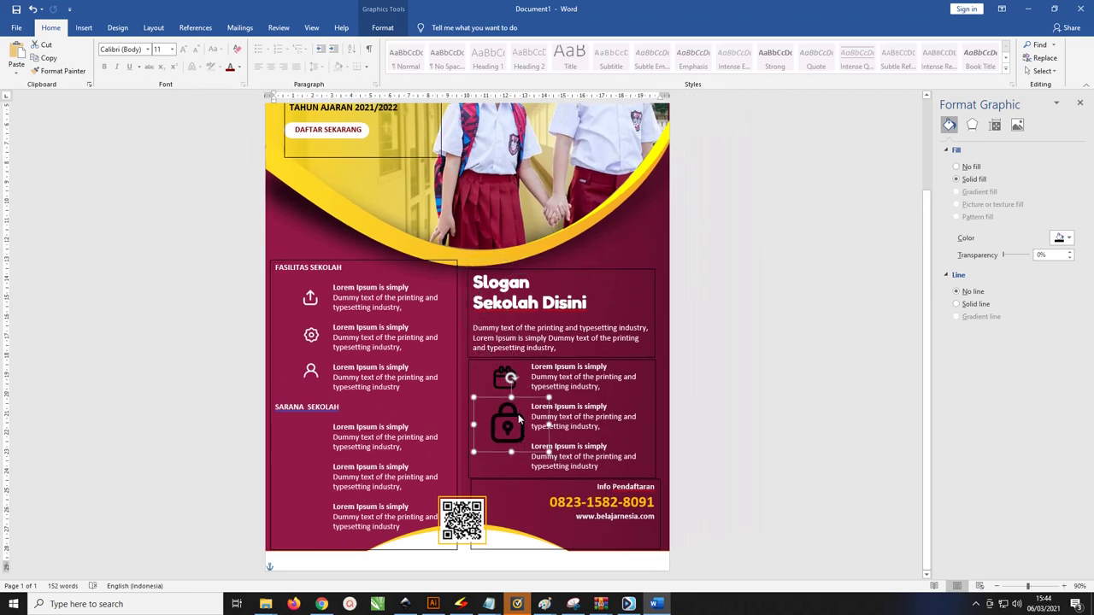
left_click_drag(547, 452, 510, 411)
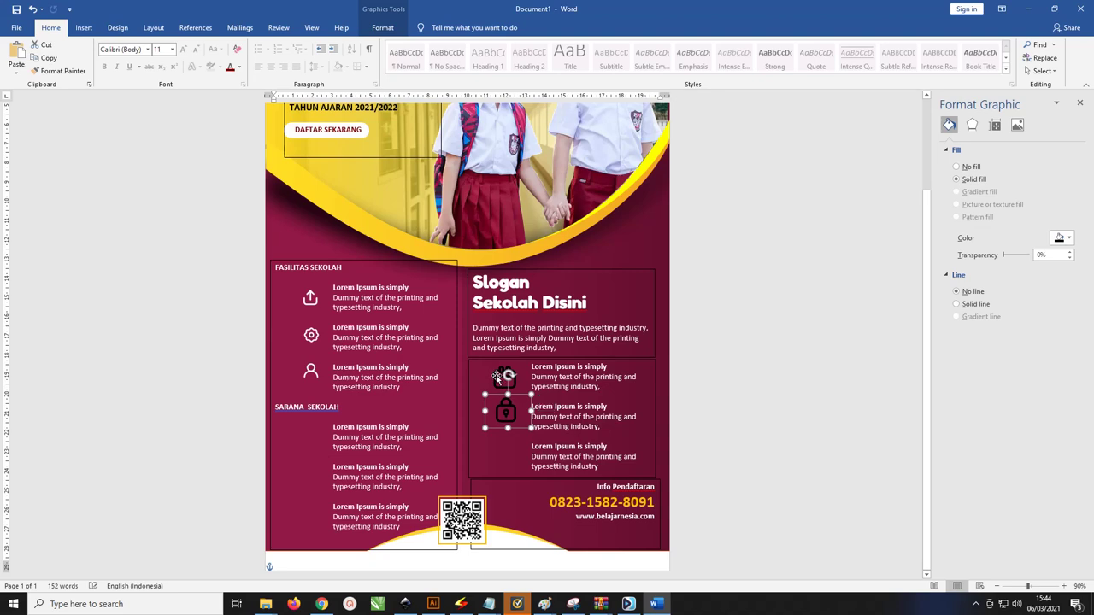
Shrink both right-panel icons together and line them up with their first two entries
left_click(496, 377, "shift")
left_click(383, 28)
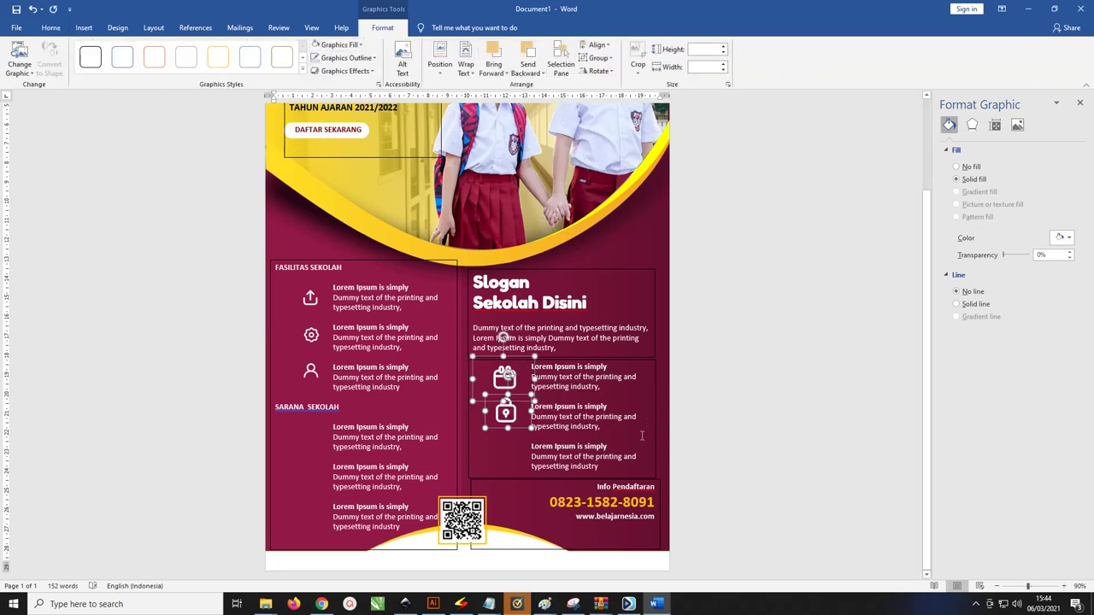
scroll(641, 436, "up", 3, "ctrl")
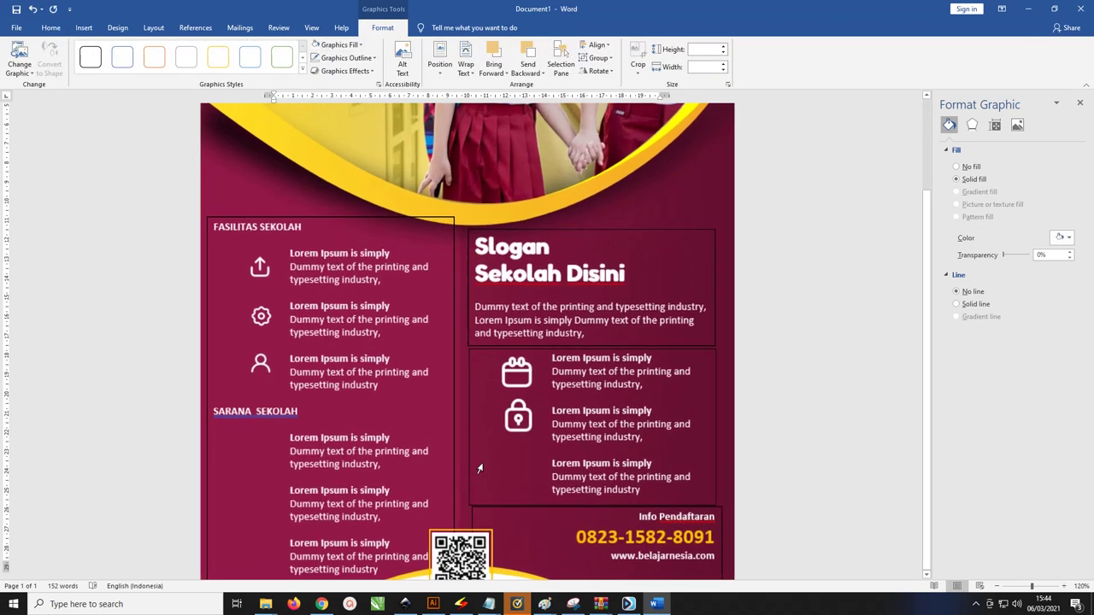
left_click_drag(557, 343, 542, 369)
left_click(525, 382)
left_click_drag(509, 425, 520, 419)
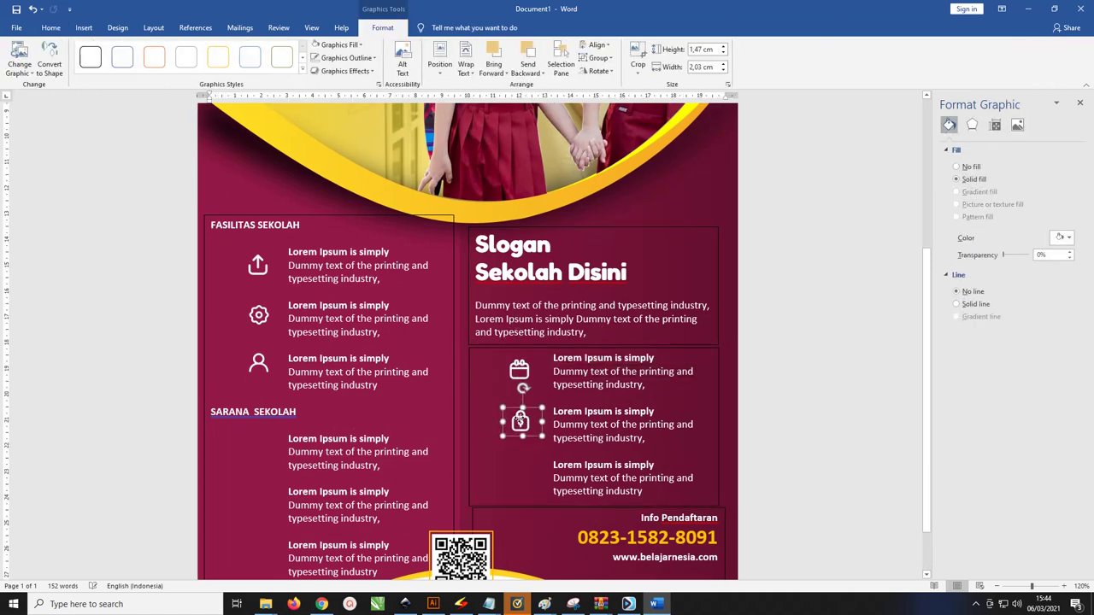
Copy the calendar icon down beside the third Lorem Ipsum entry
left_click(520, 369)
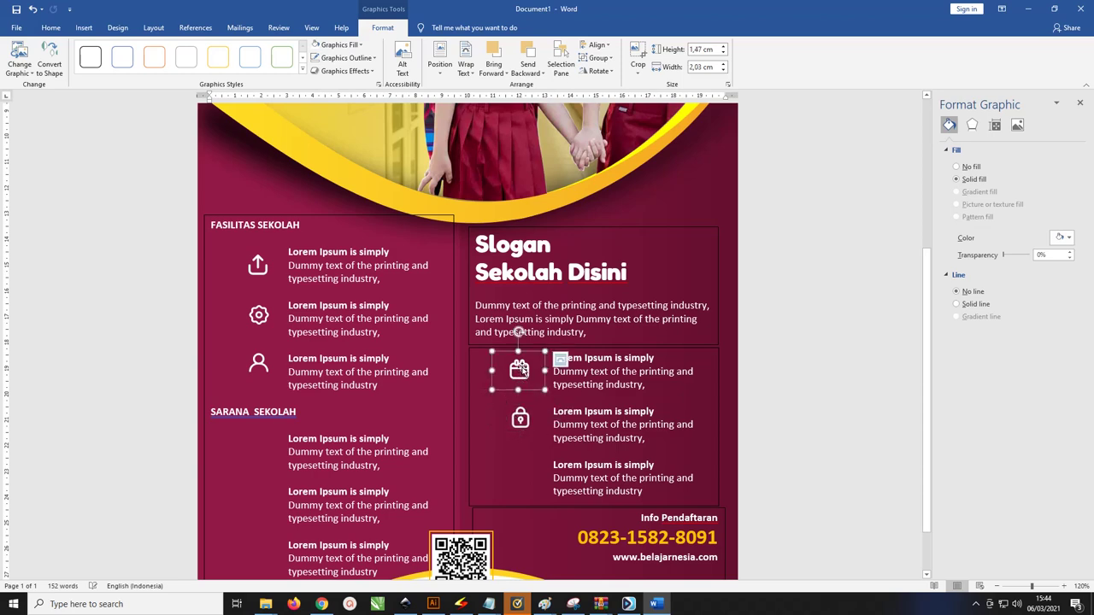
scroll(518, 341, "down", 1)
left_click_drag(523, 310, 523, 404)
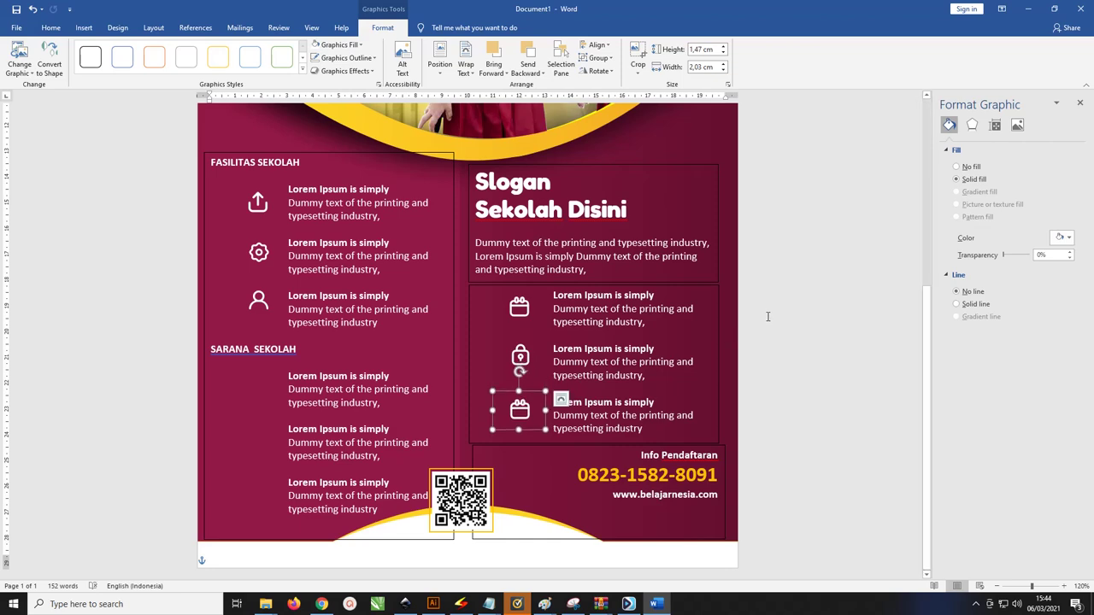
scroll(767, 316, "down", 3, "ctrl")
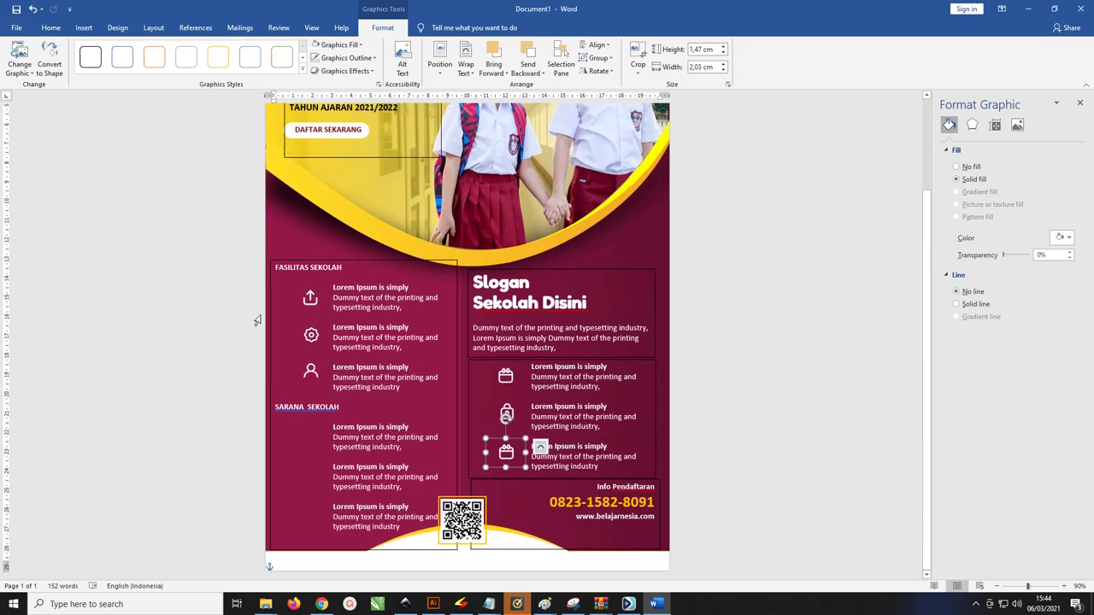
Draw a circle beside the first SARANA SEKOLAH item and type the number 1 in it
left_click(83, 27)
left_click(157, 77)
left_click(193, 100)
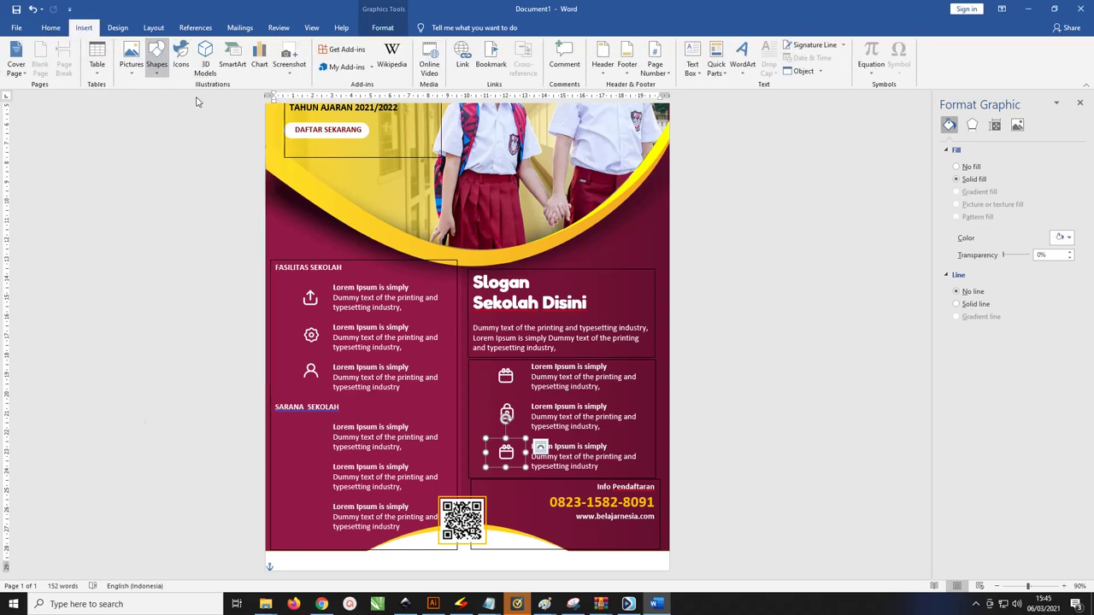
left_click_drag(292, 428, 316, 450)
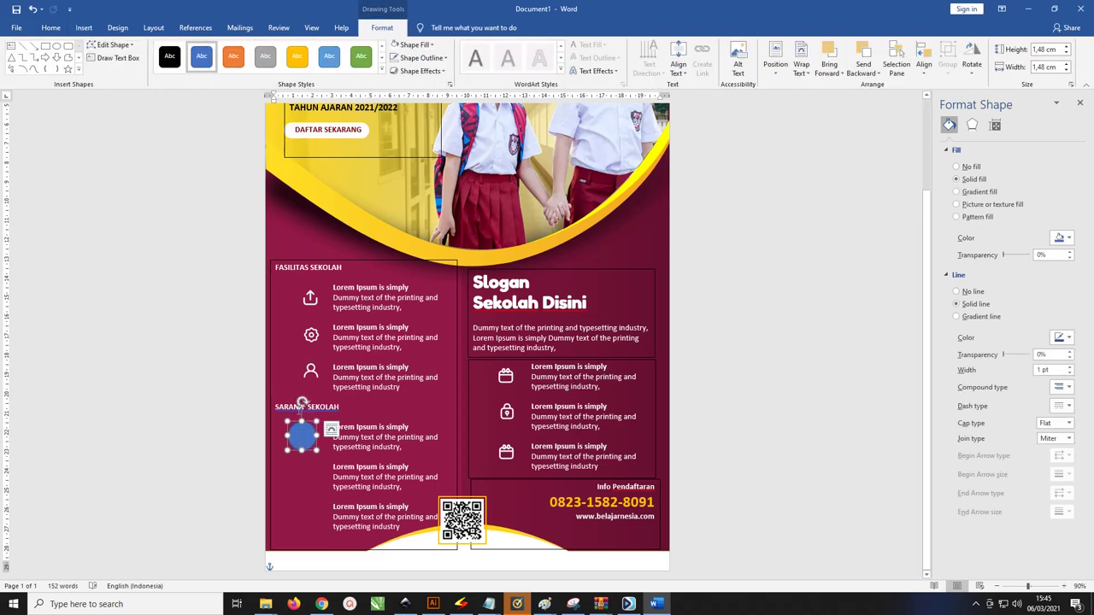
left_click(331, 429)
right_click(303, 432)
left_click(342, 325)
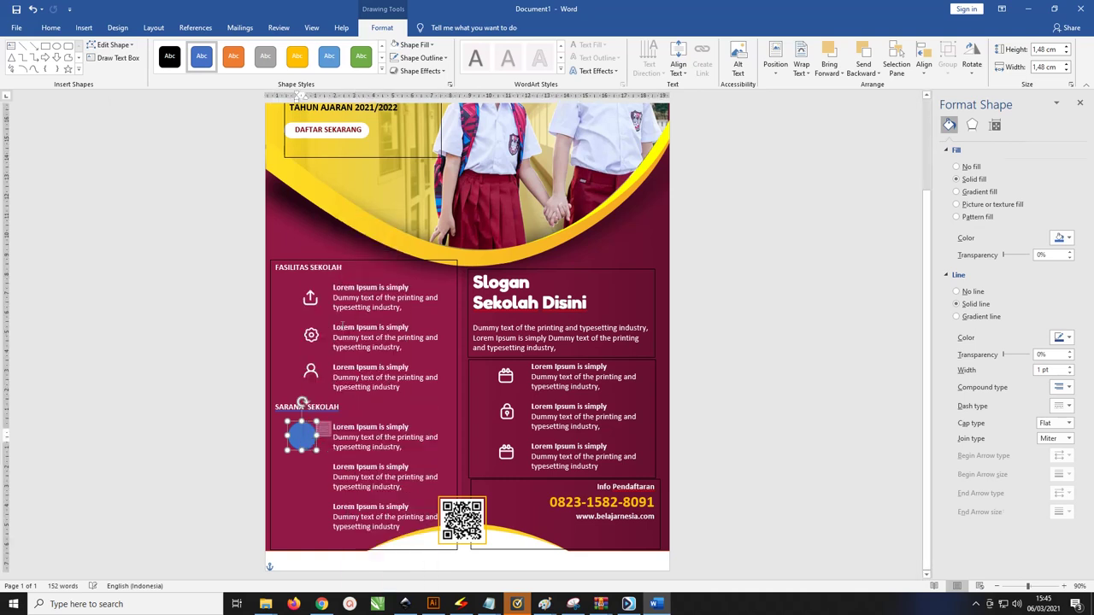
type("1")
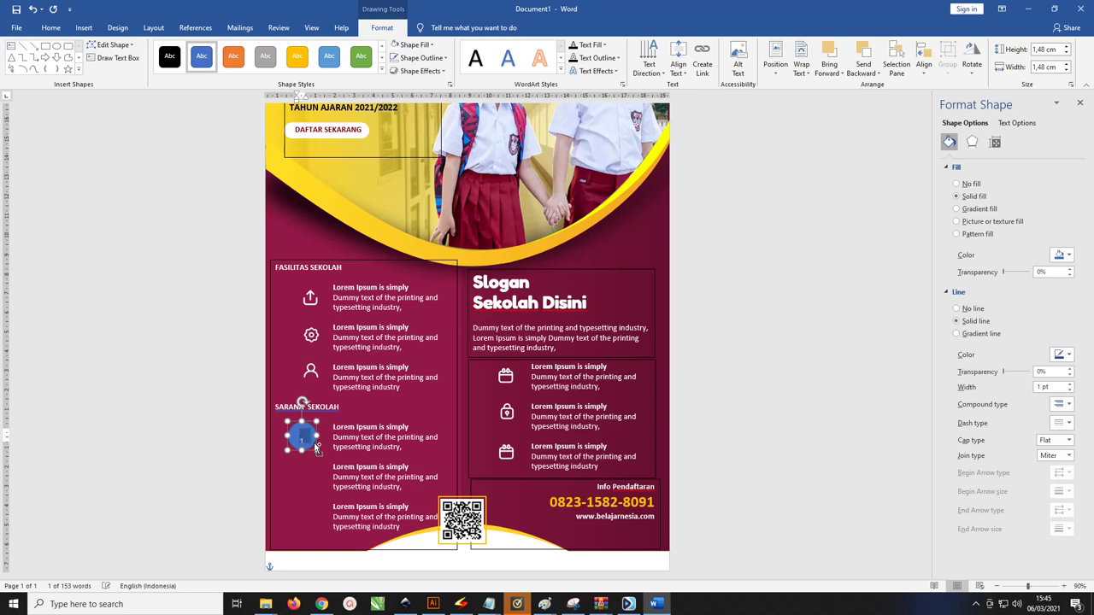
key("BackSpace")
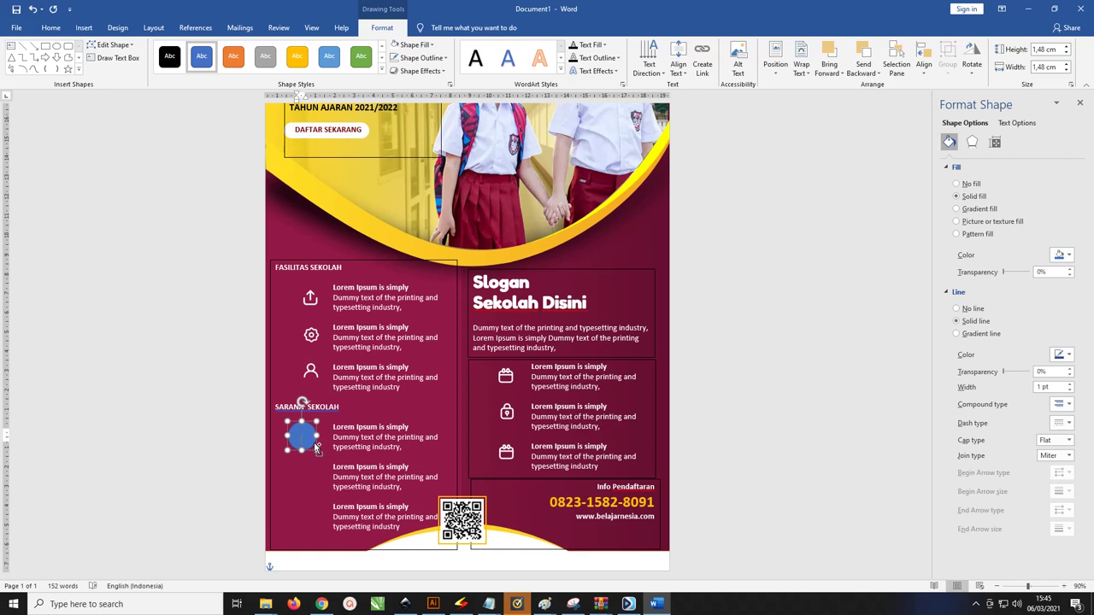
type("1")
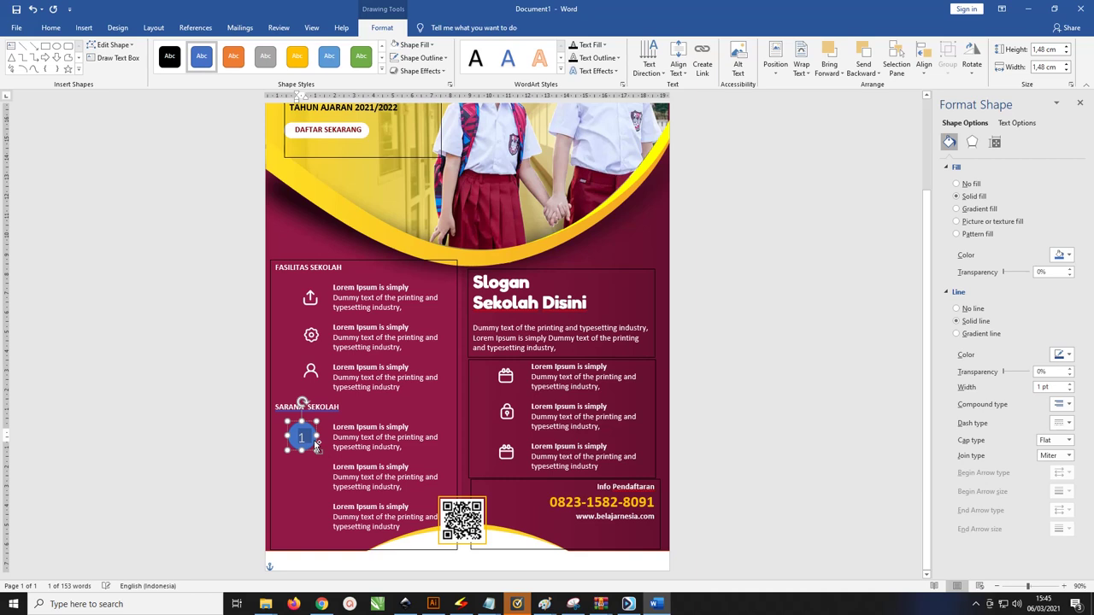
Give the circle a white fill, a red number and no outline
left_click(415, 44)
left_click(396, 70)
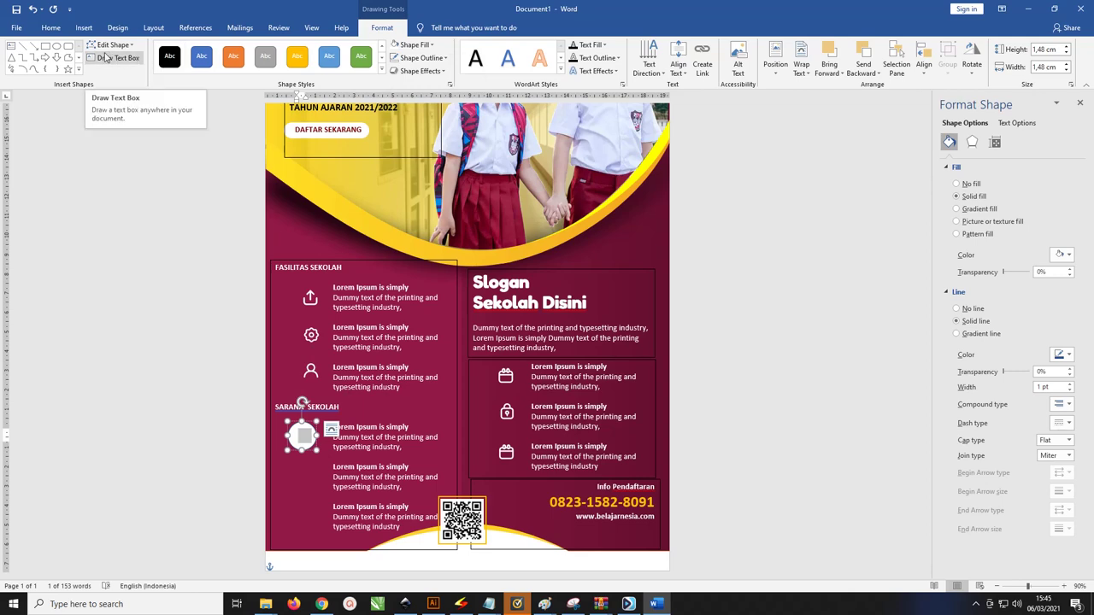
left_click(51, 27)
left_click(240, 67)
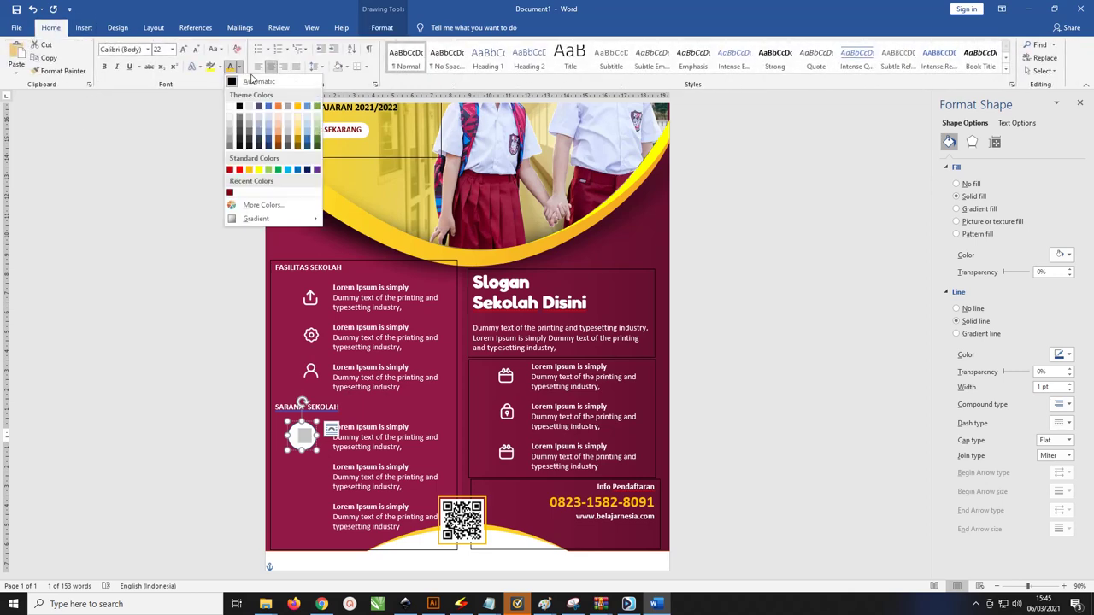
left_click(229, 194)
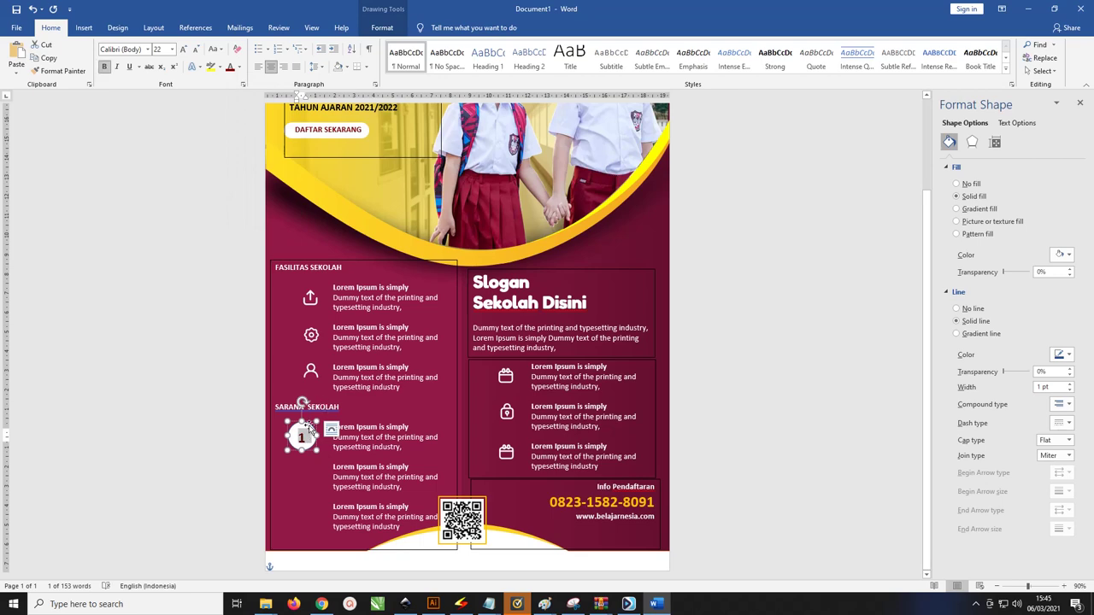
left_click(382, 27)
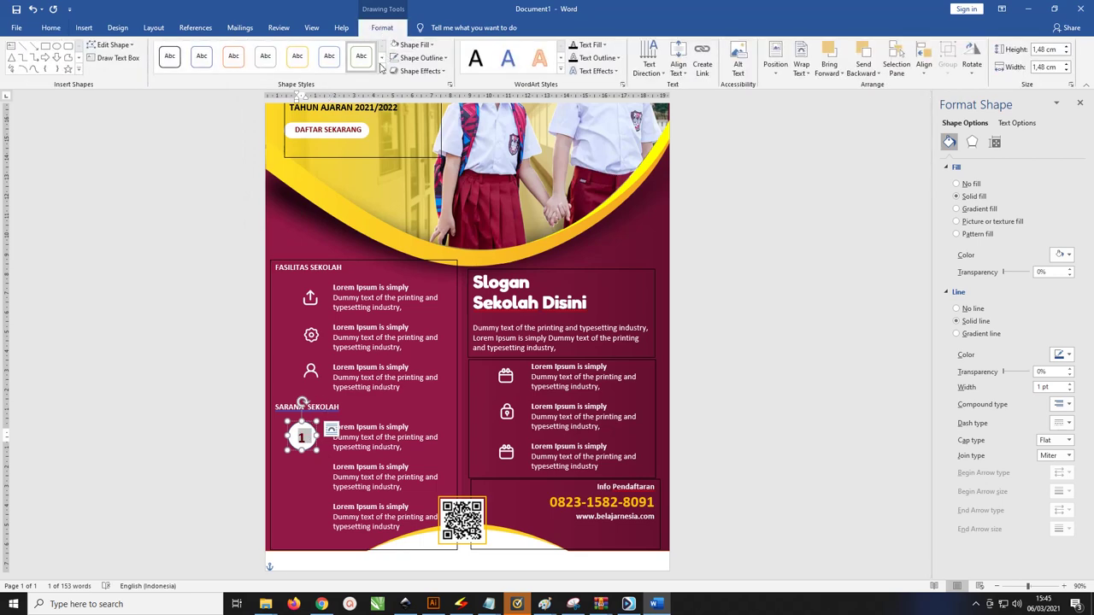
left_click(421, 58)
left_click(423, 180)
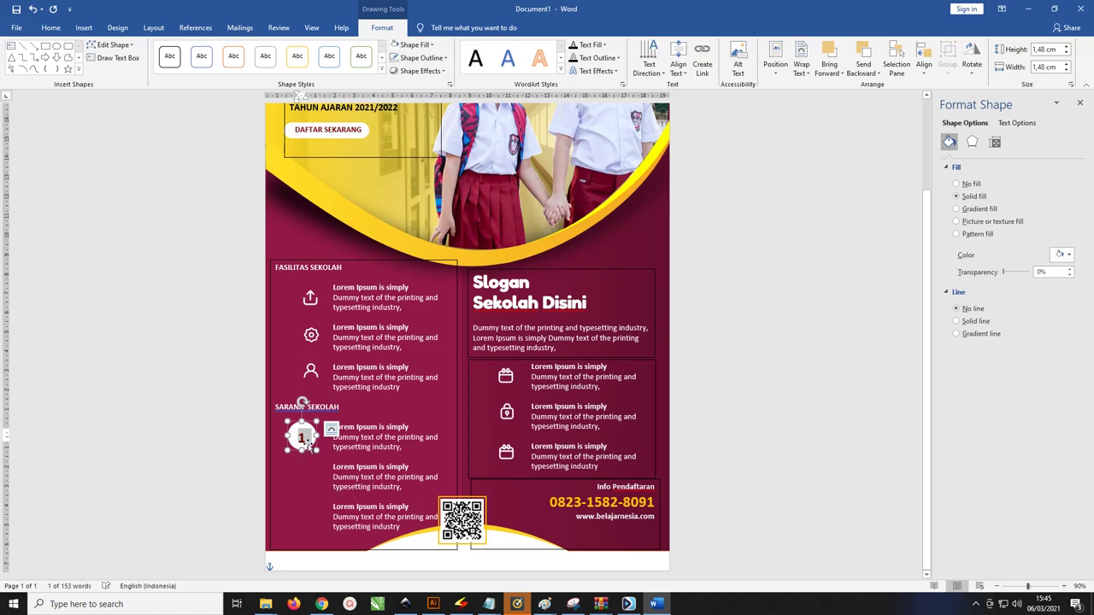
Duplicate the circle twice downward, renumbering the copies 2 and 3
left_click_drag(312, 429, 312, 468)
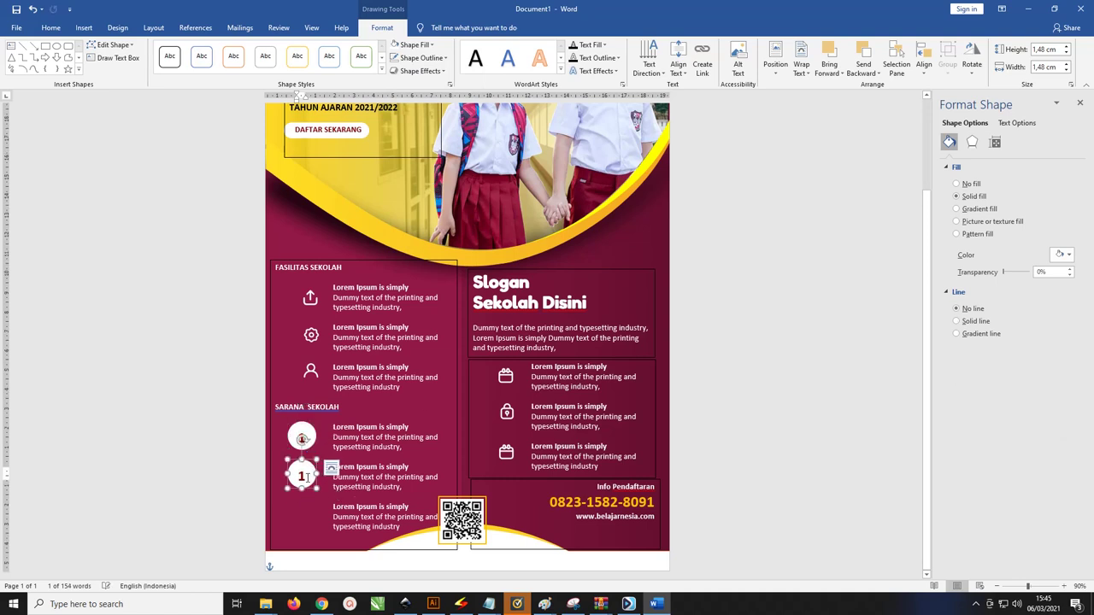
double_click(297, 475)
type("2")
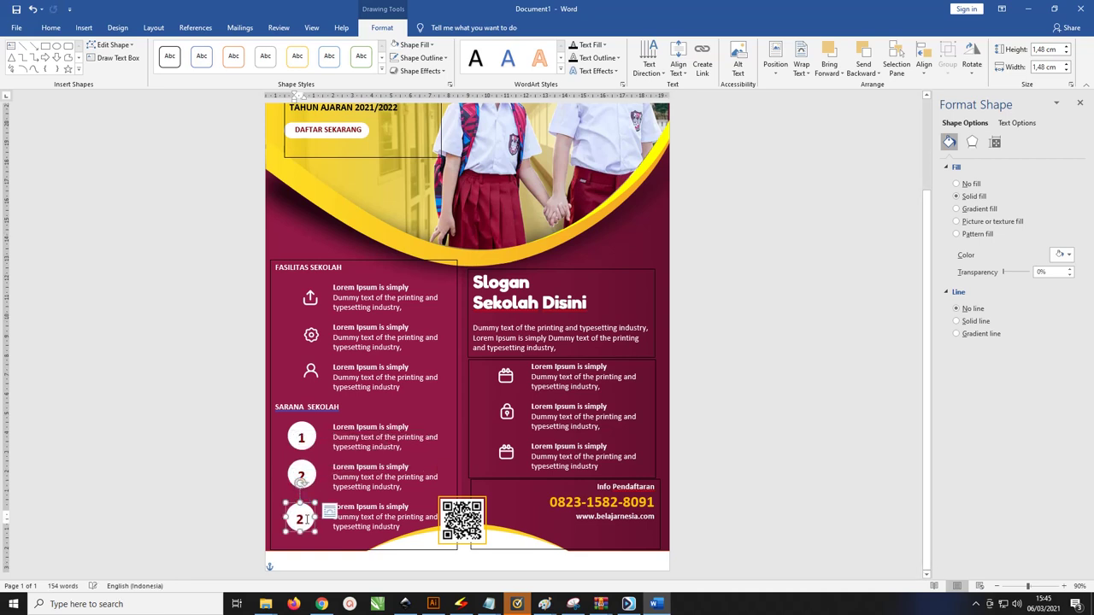
left_click_drag(303, 478, 295, 517)
type("3")
left_click(555, 417)
Insert the Icon Sosmed picture from this device and set it In Front of Text
scroll(596, 362, "up", 3, "ctrl")
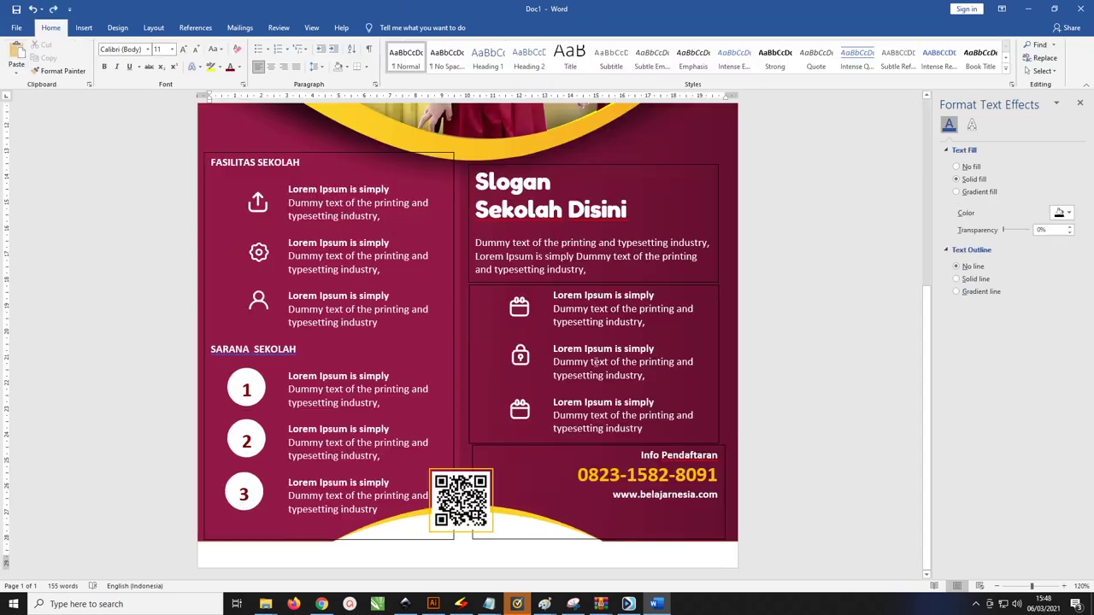
left_click(84, 27)
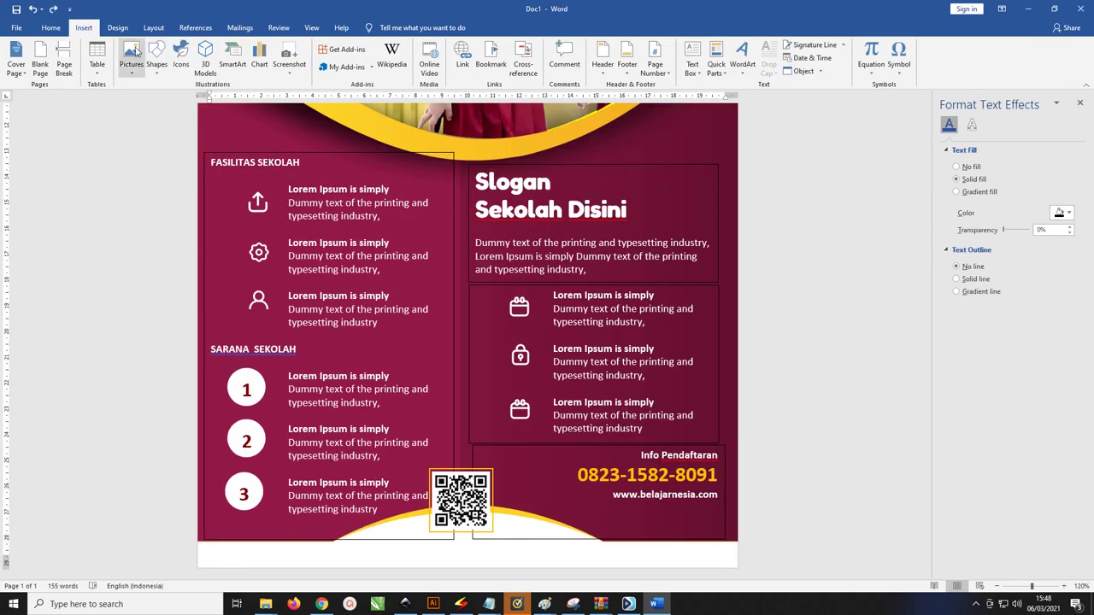
left_click(133, 68)
left_click(156, 100)
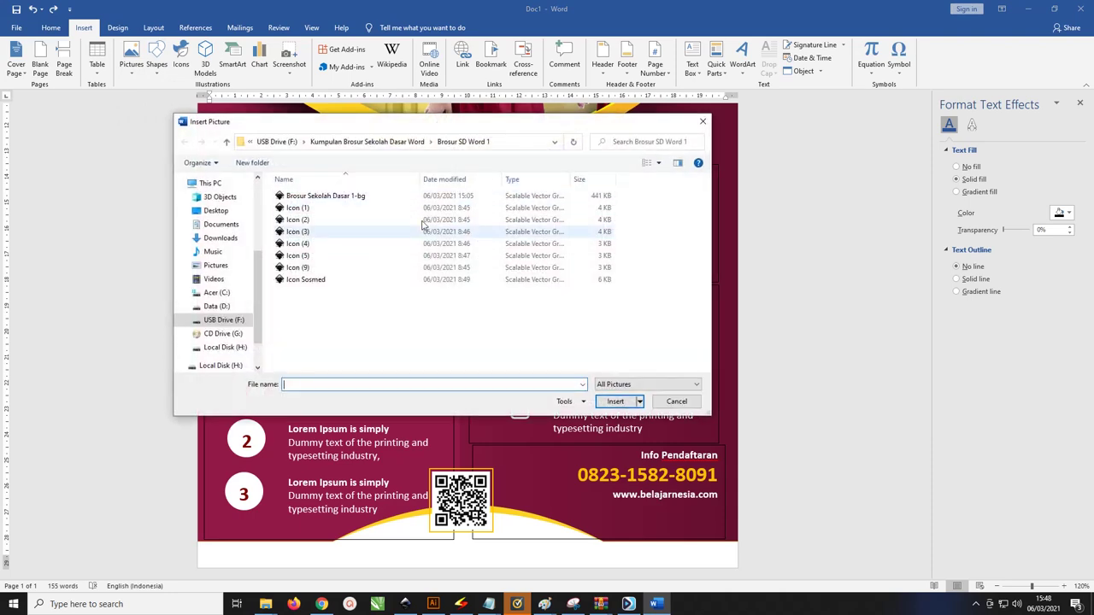
left_click(314, 280)
left_click(603, 399)
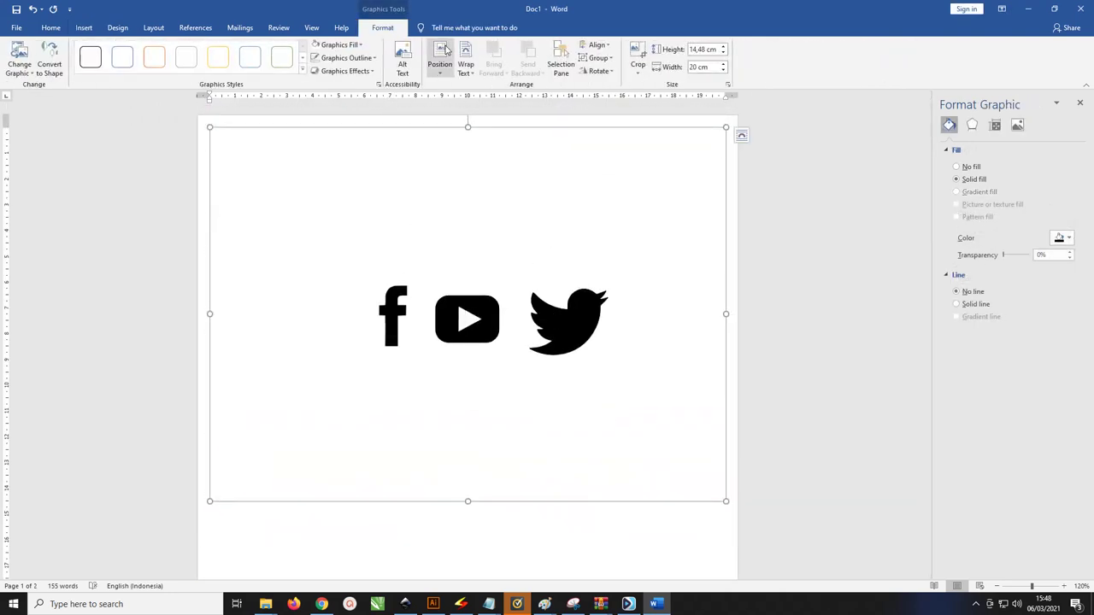
left_click(456, 77)
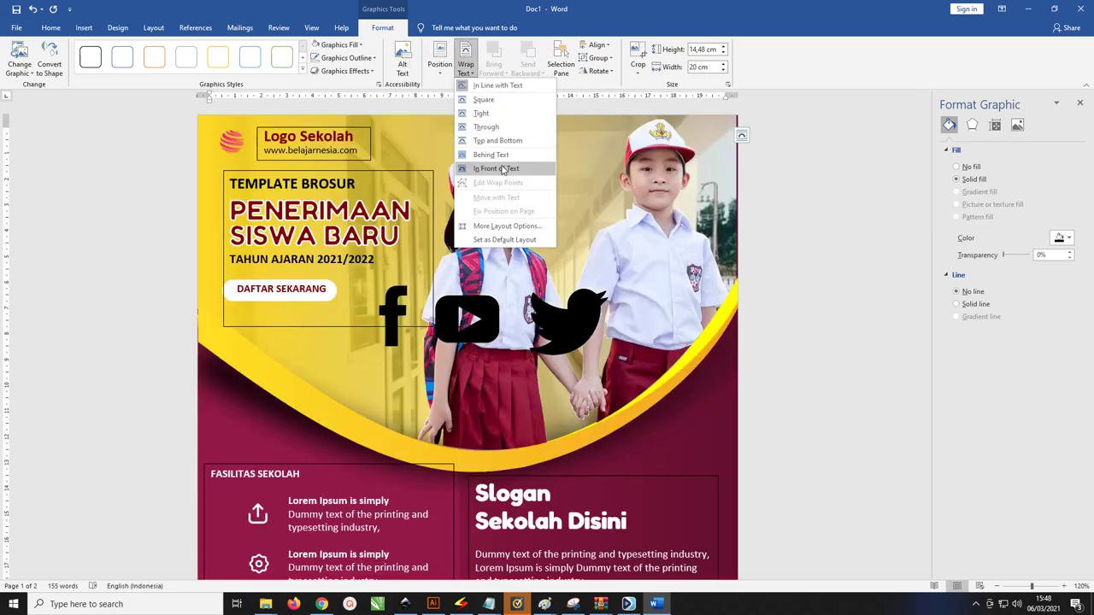
left_click(496, 181)
Shrink the icons graphic to 4.56 cm wide and place it beside the QR code
scroll(511, 284, "down", 3)
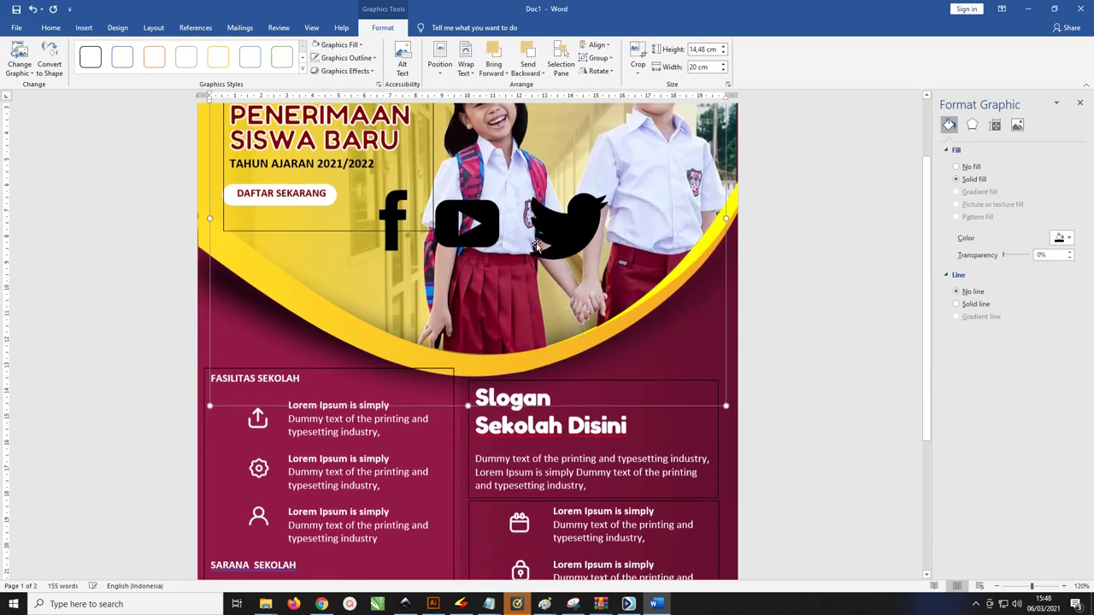
left_click_drag(569, 209, 553, 274)
scroll(554, 273, "down", 2)
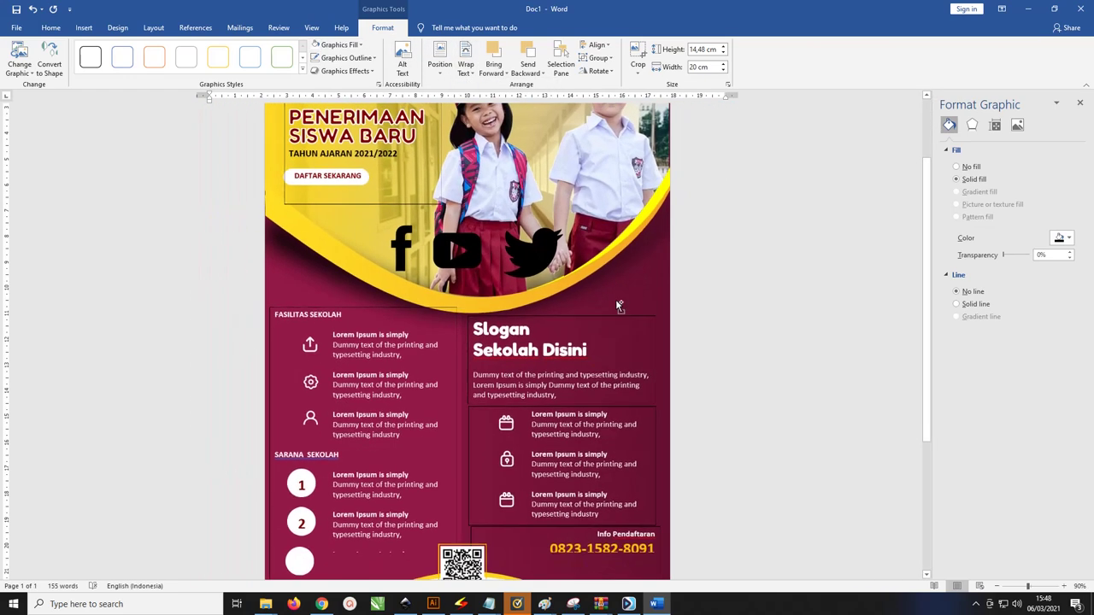
scroll(598, 290, "down", 1)
scroll(607, 257, "down", 2)
left_click_drag(612, 164, 510, 241)
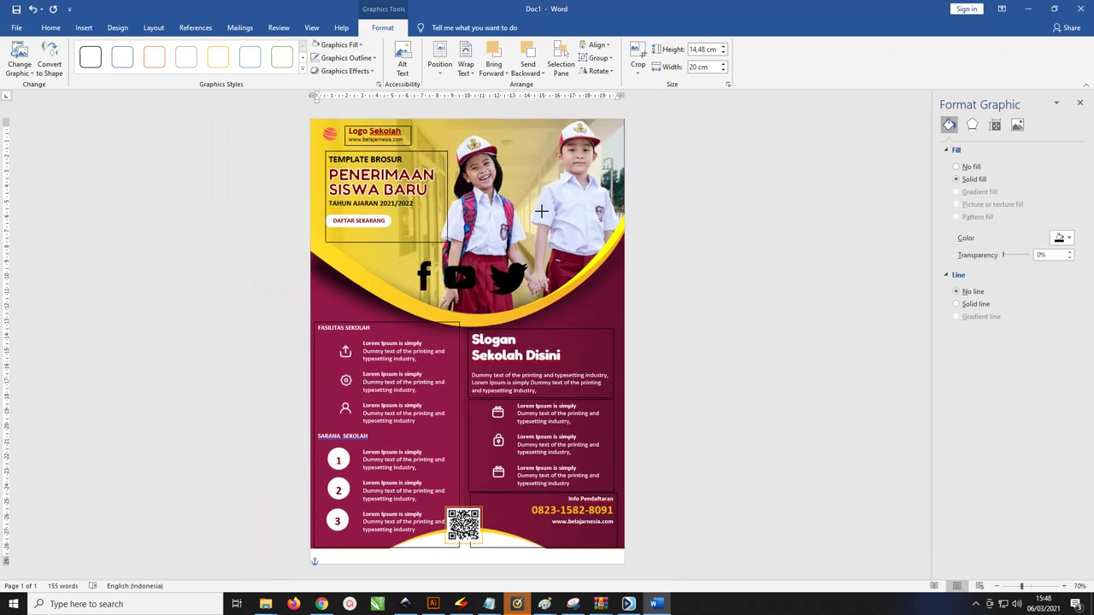
left_click_drag(477, 398, 432, 551)
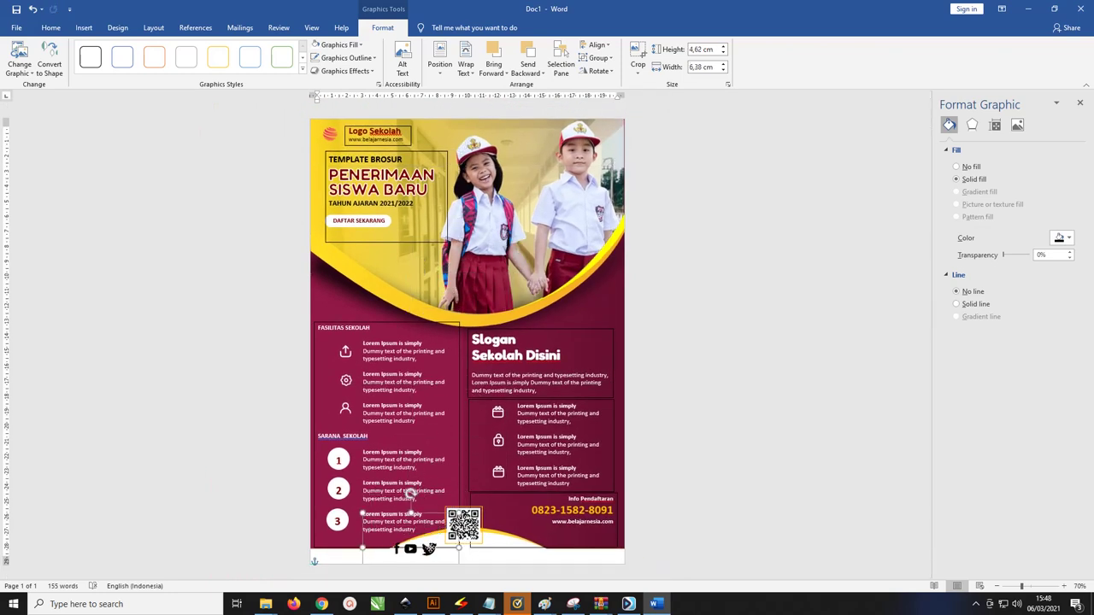
scroll(444, 538, "up", 6)
scroll(451, 529, "down", 1)
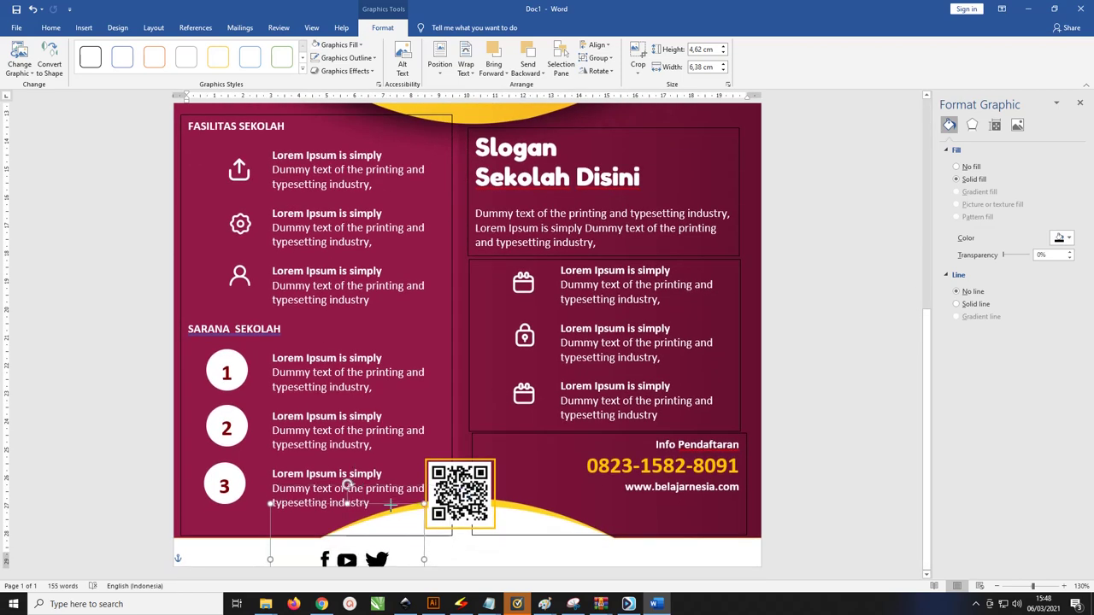
mouse_move(360, 485)
left_mouse_down()
mouse_move(335, 525)
mouse_move(360, 476)
left_mouse_up()
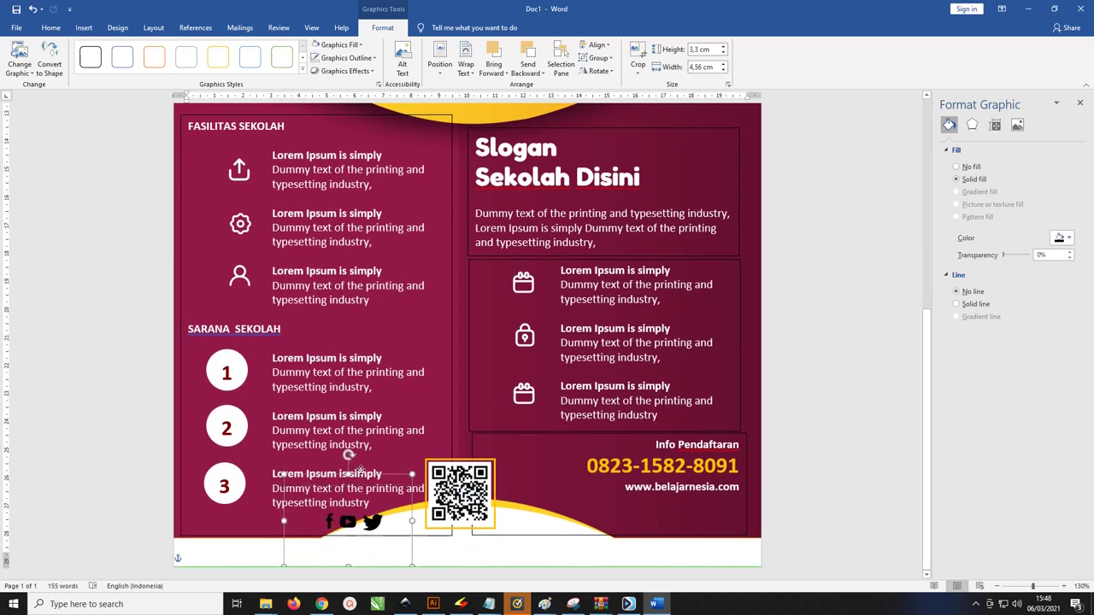
left_click_drag(376, 523, 384, 523)
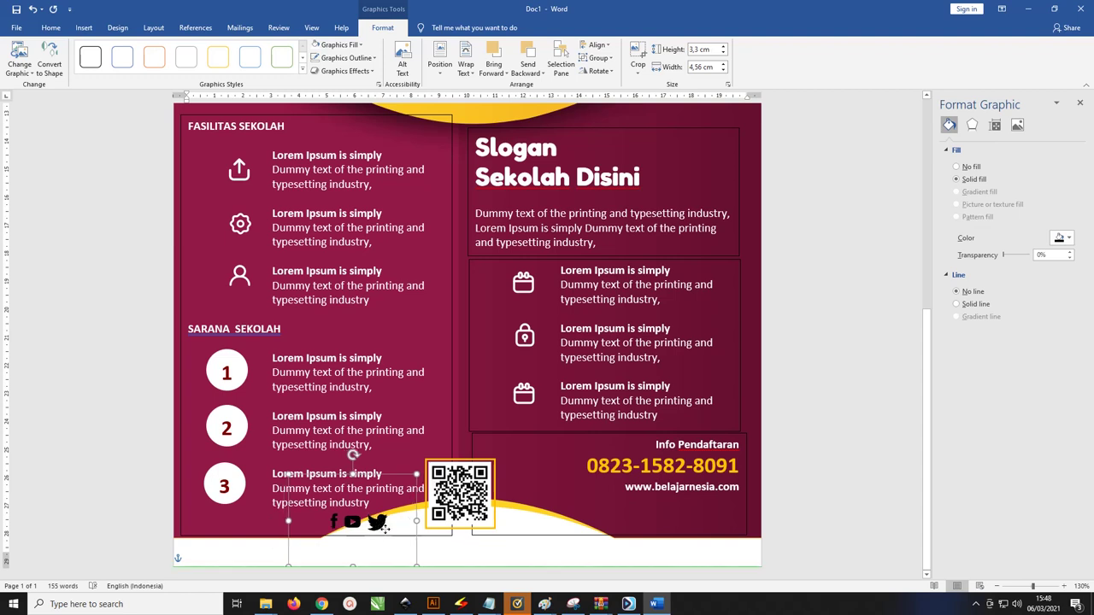
Ungroup the icons graphic into a drawing object and drag it into the white footer strip
right_click(384, 523)
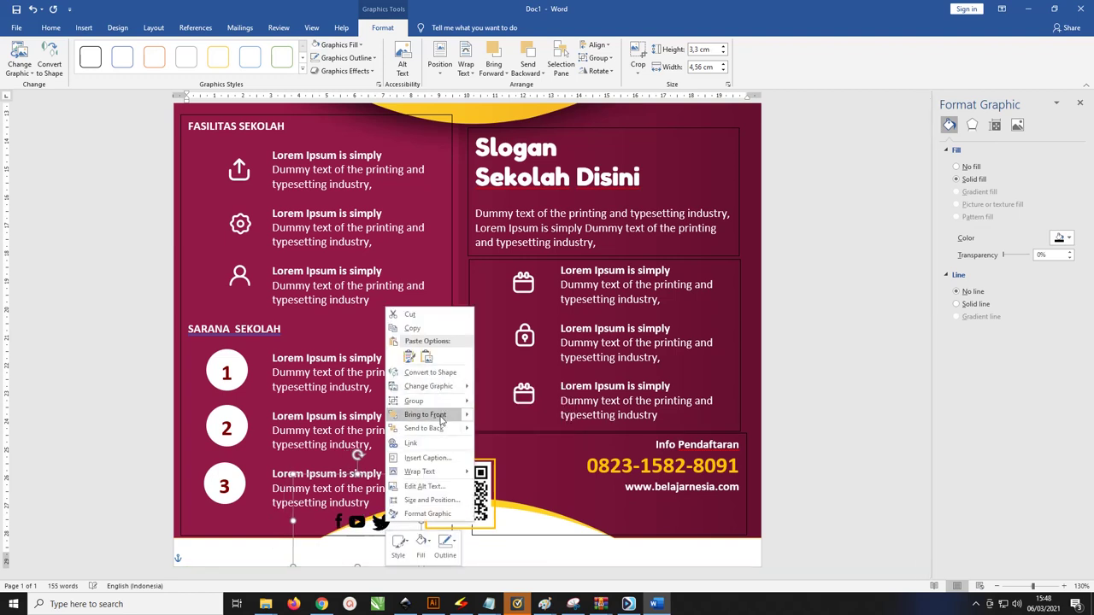
mouse_move(414, 401)
left_click(502, 417)
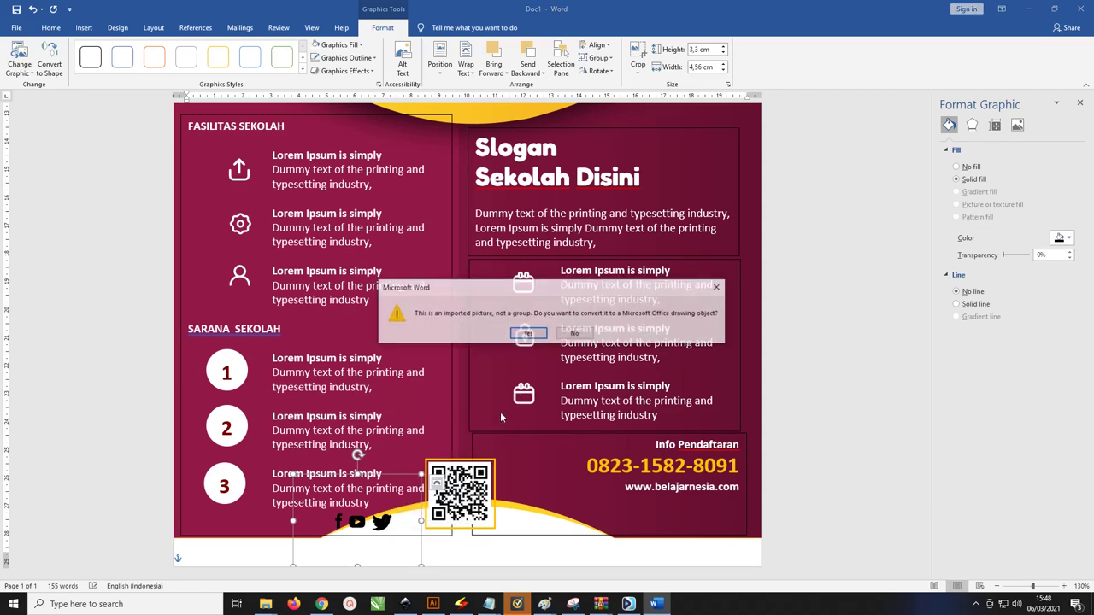
left_click(527, 334)
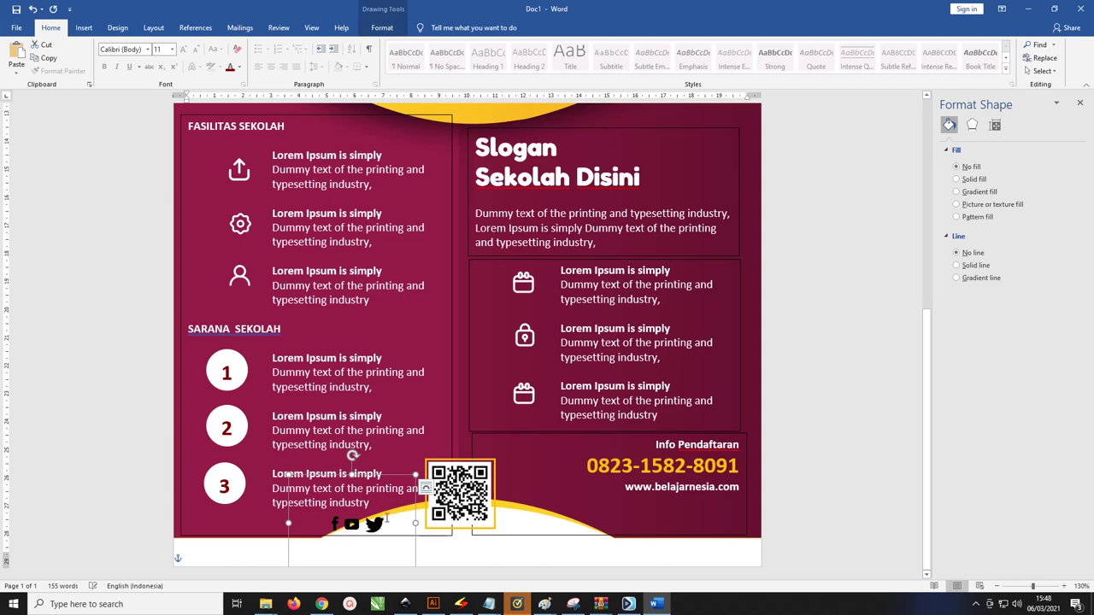
left_click_drag(374, 527, 480, 554)
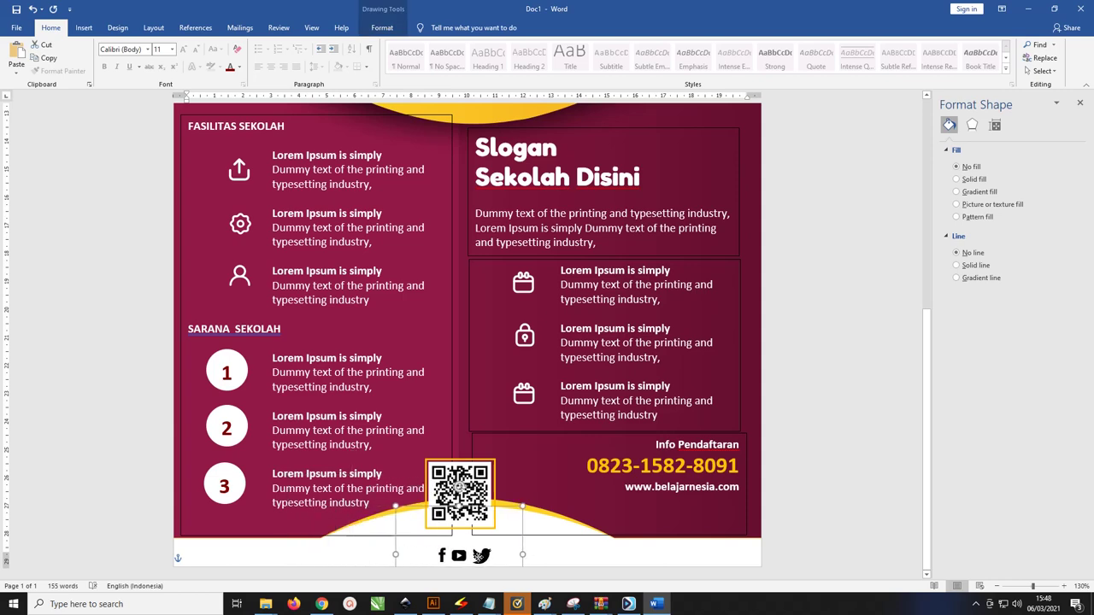
Move the Twitter icon further right and delete its leftover duplicate
left_click(480, 555)
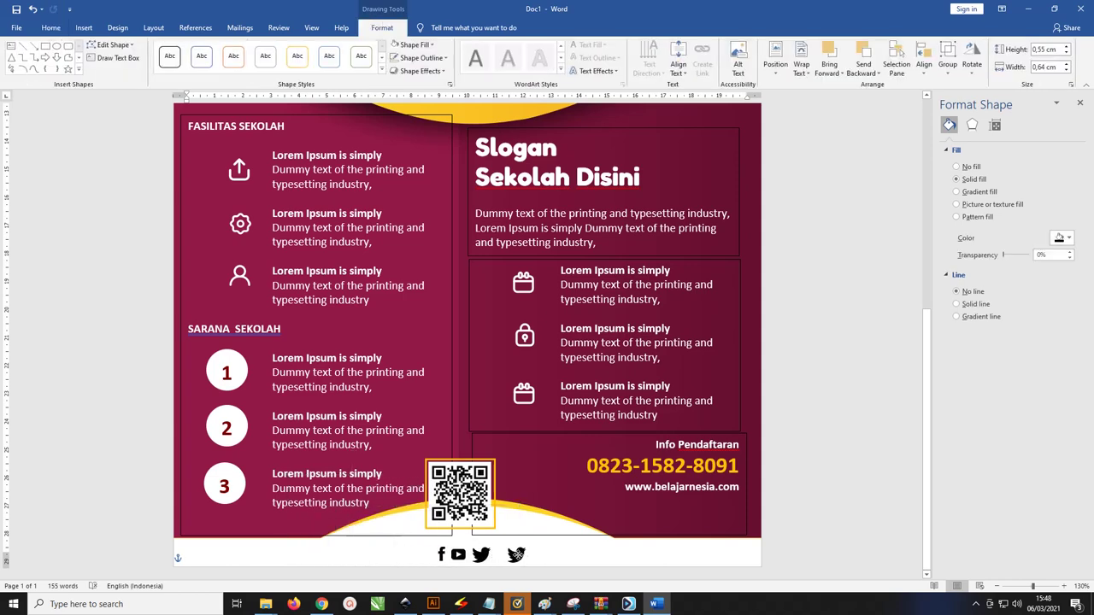
left_click_drag(578, 555, 640, 555)
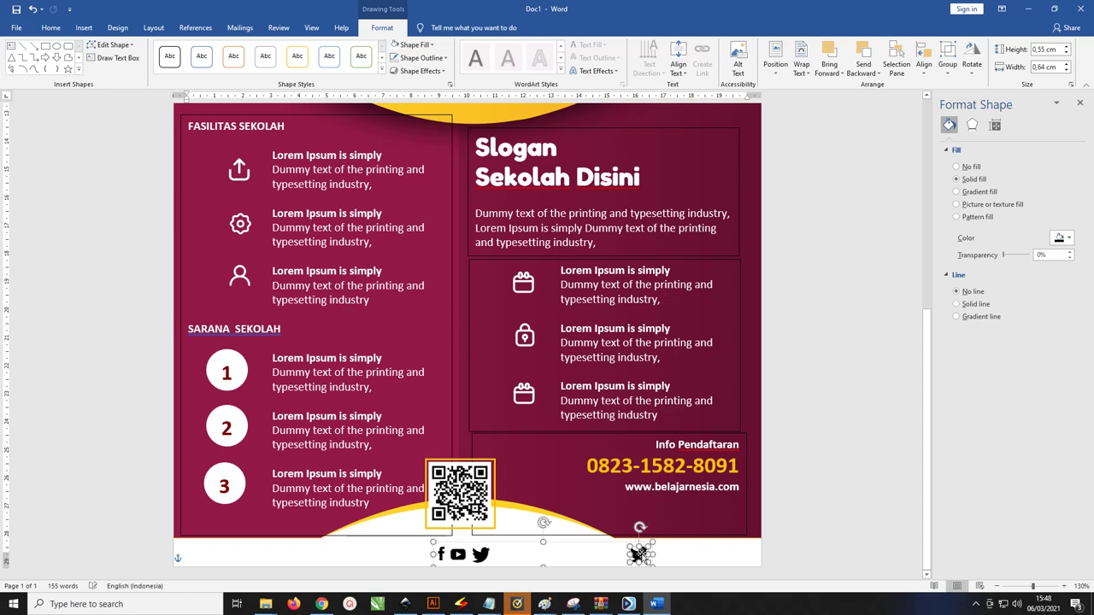
left_click(488, 557)
key("Delete")
left_click(439, 555)
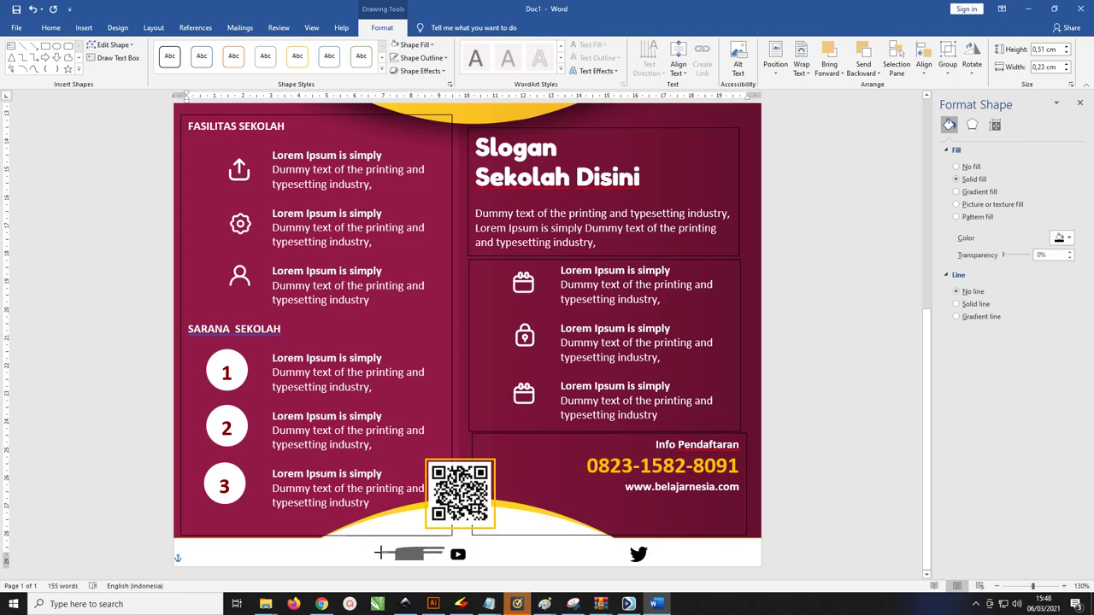
scroll(437, 555, "up", 1, "ctrl")
scroll(437, 557, "up", 1, "ctrl")
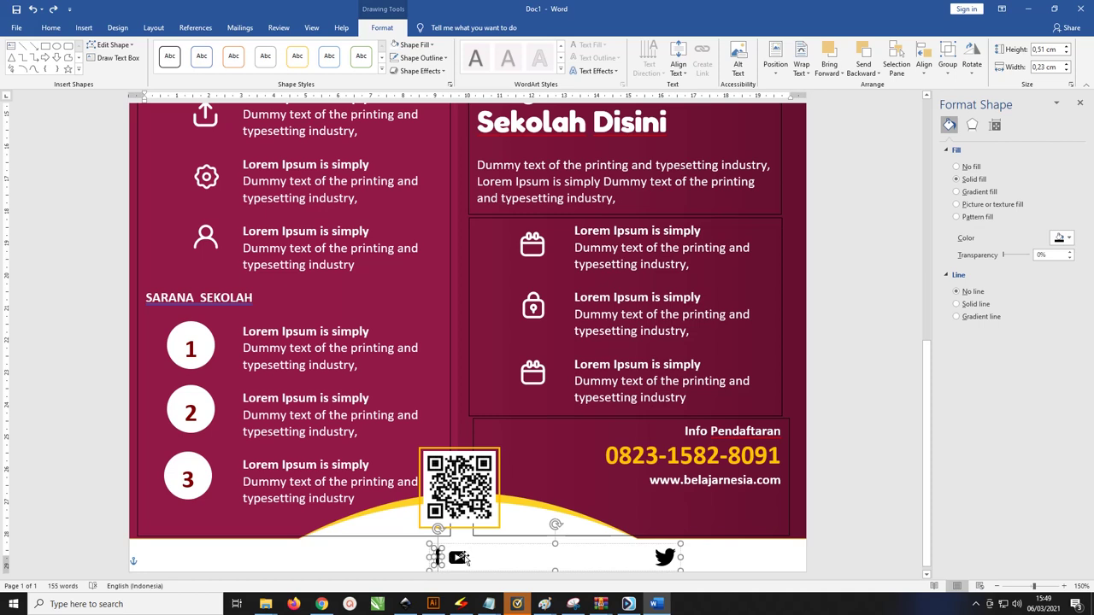
Nudge the YouTube icon and icon group, then move Facebook to the footer's left end
left_click(540, 540)
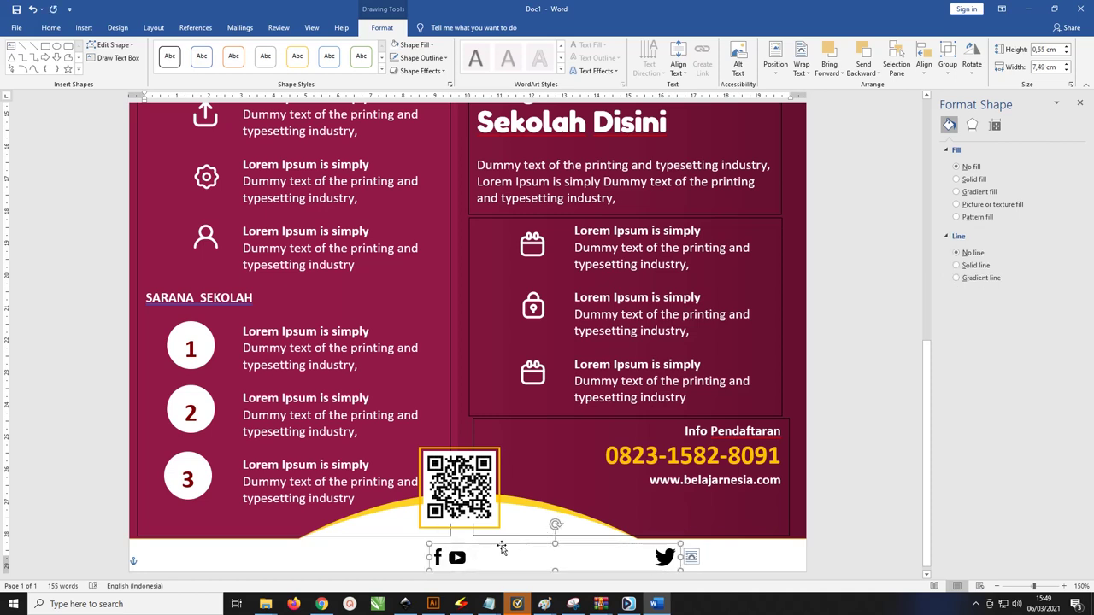
left_click(458, 557)
key("Right")
key("Right")
key("Right")
key("Right")
key("Right")
key("Right")
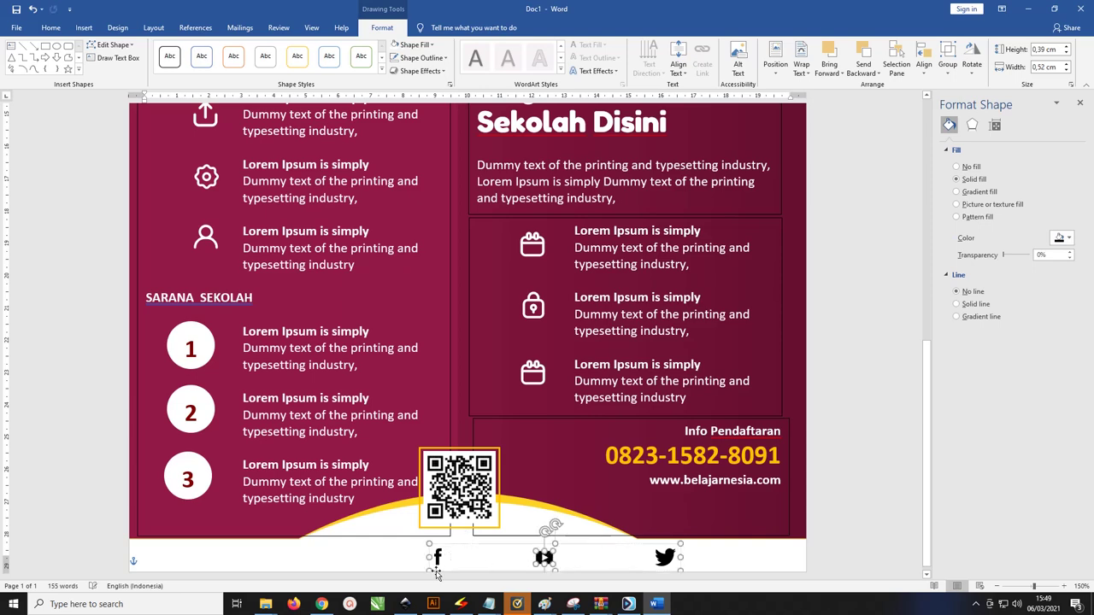
left_click(438, 557)
left_click(470, 557)
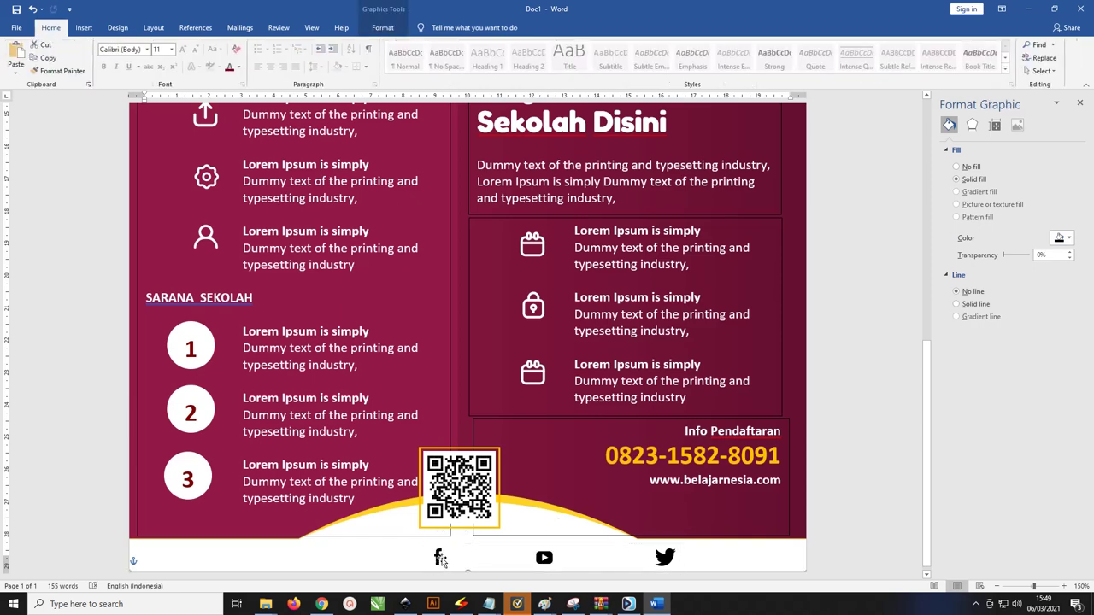
key("Left")
key("Left")
key("Left")
key("Left")
key("Left")
key("Left")
left_click(383, 557)
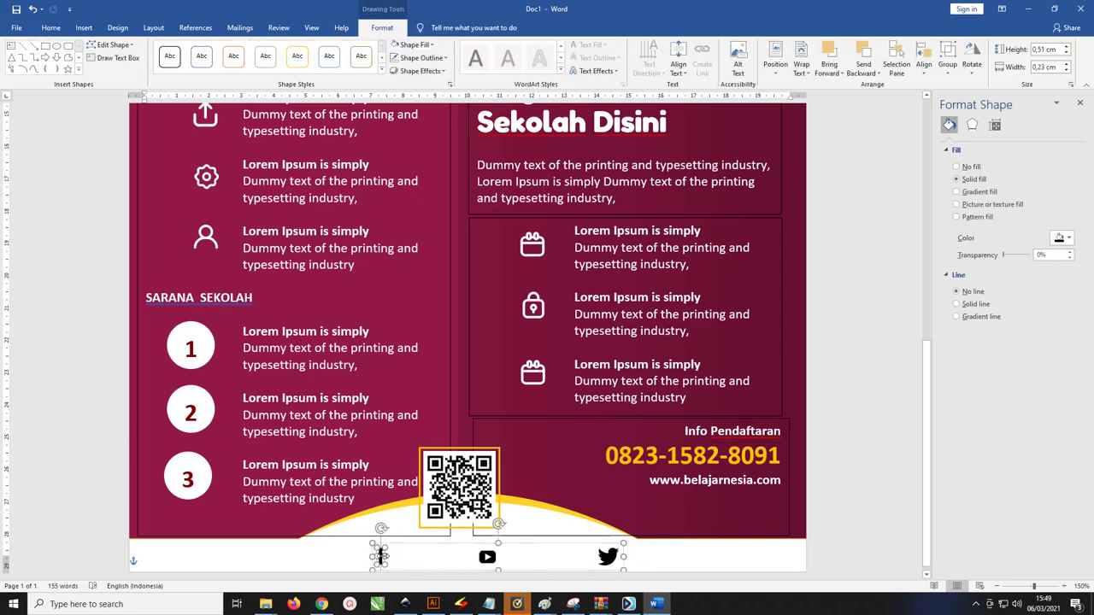
scroll(381, 556, "up", 6, "ctrl")
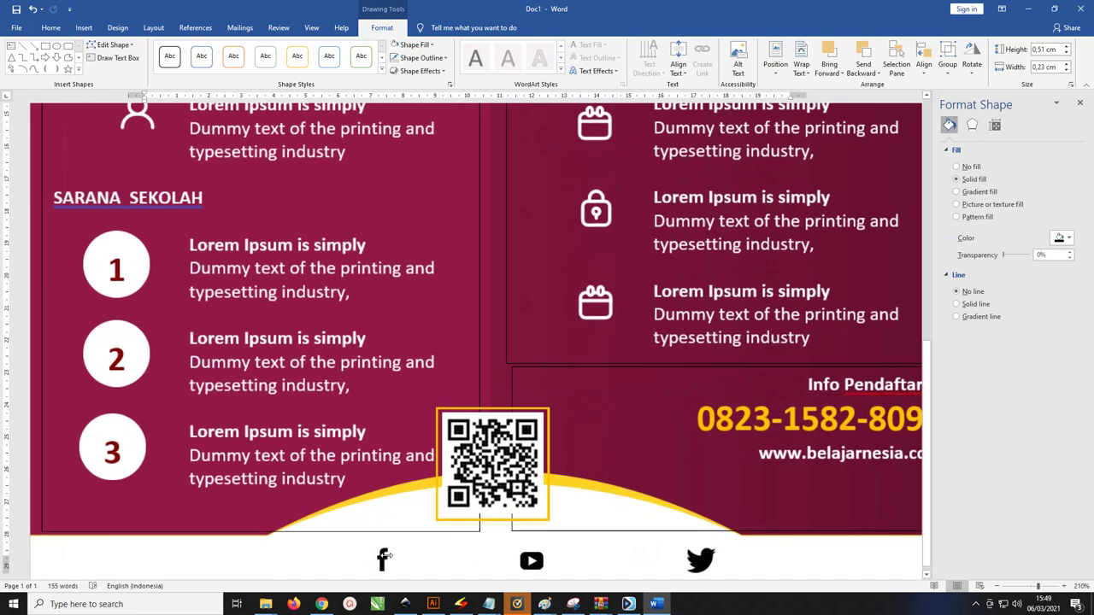
left_click_drag(381, 556, 126, 559)
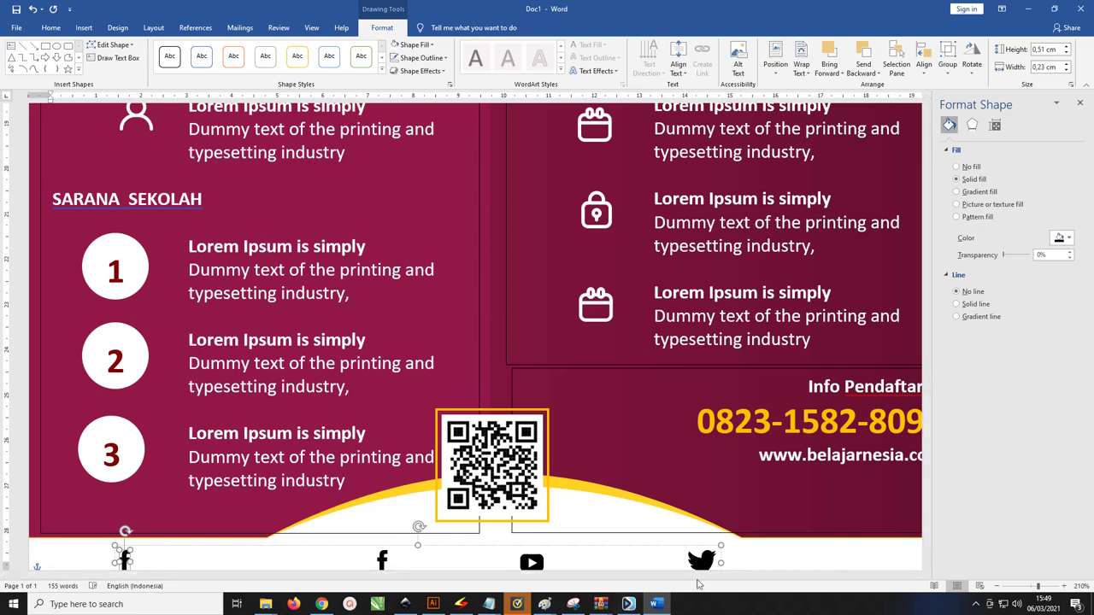
Move Twitter toward the footer's right end and delete the extra Facebook and Twitter copies
left_click(703, 560)
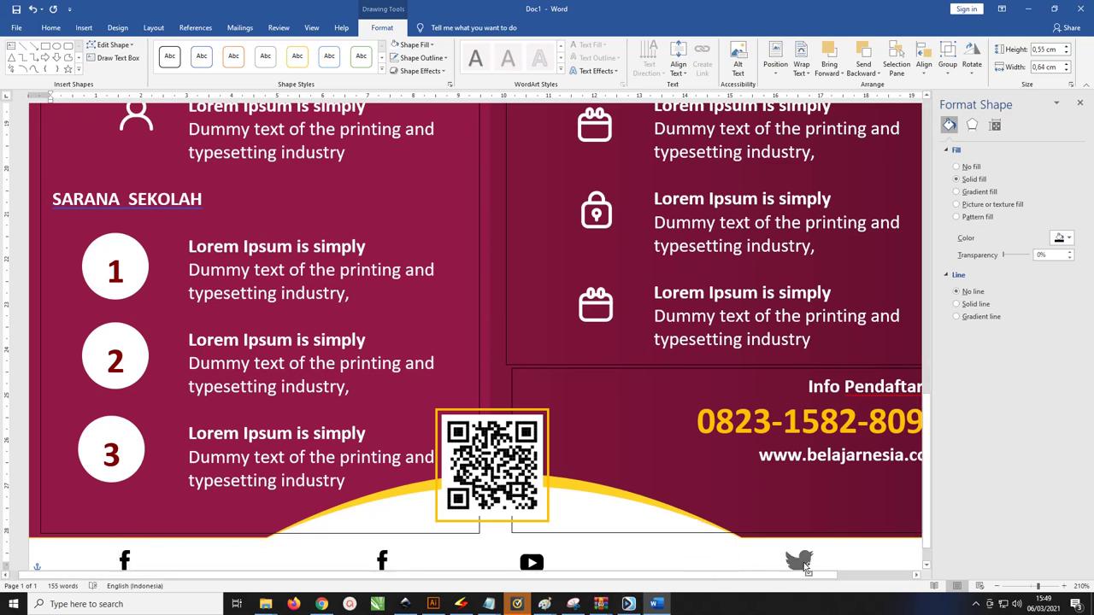
left_click_drag(702, 559, 799, 561)
scroll(625, 544, "down", 1)
left_click(384, 530)
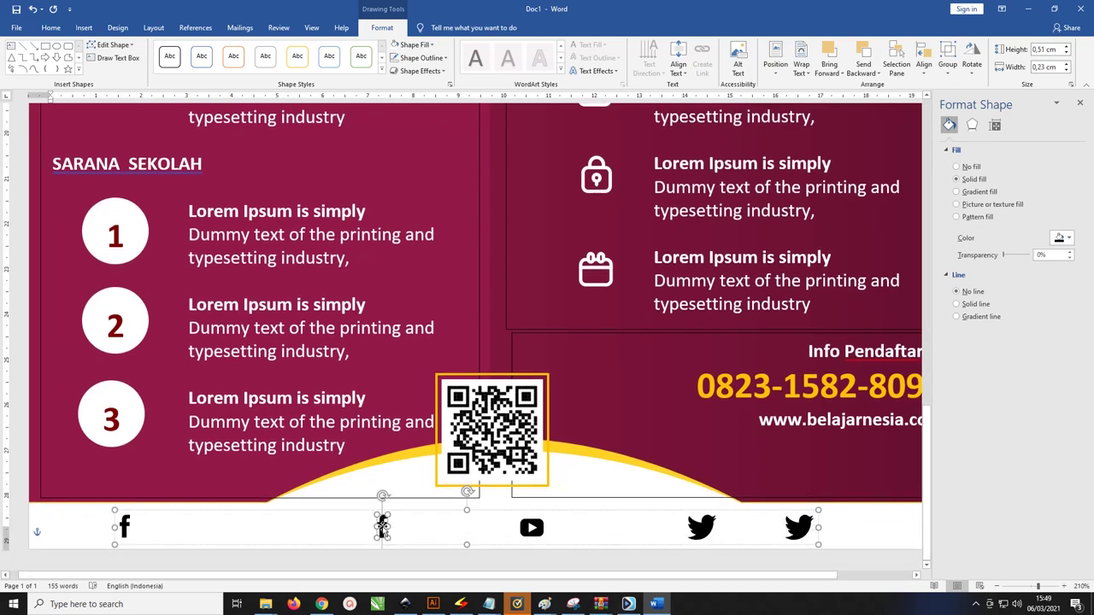
key("Delete")
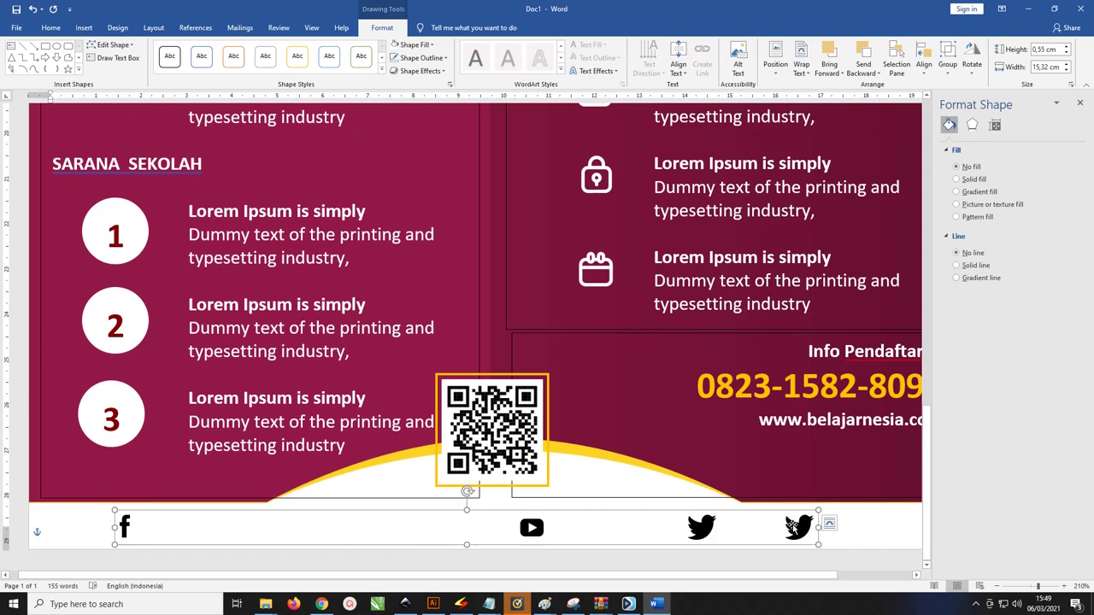
left_click(795, 525)
key("Delete")
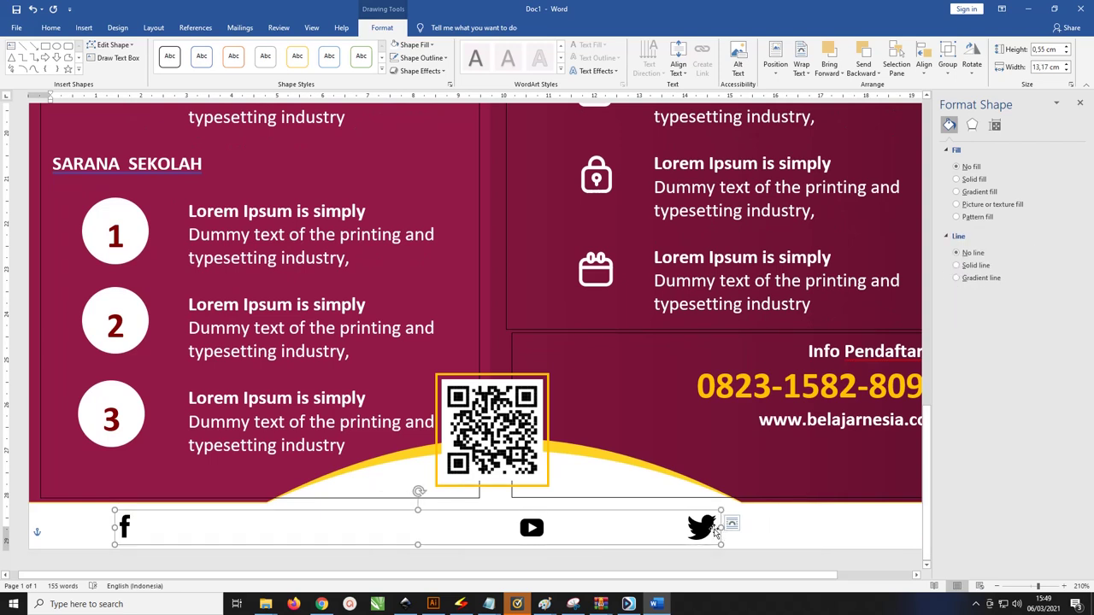
left_click(703, 527)
left_click_drag(702, 527, 769, 532)
key("ctrl+z")
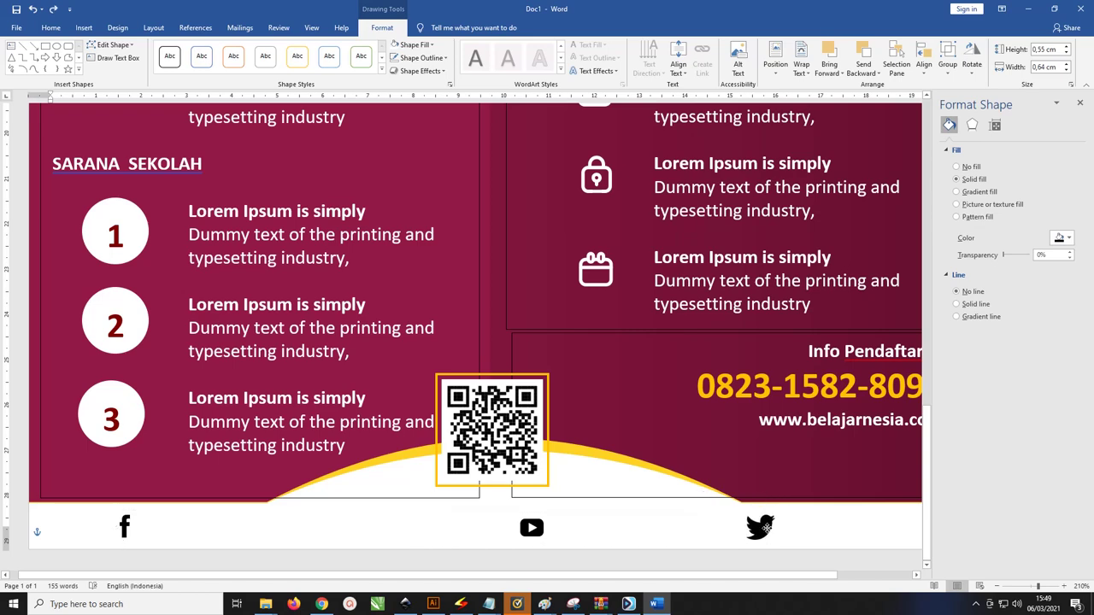
Centre the YouTube icon in the footer, shift the Info Pendaftaran box right, and open the Shapes gallery
left_click_drag(531, 528, 498, 528)
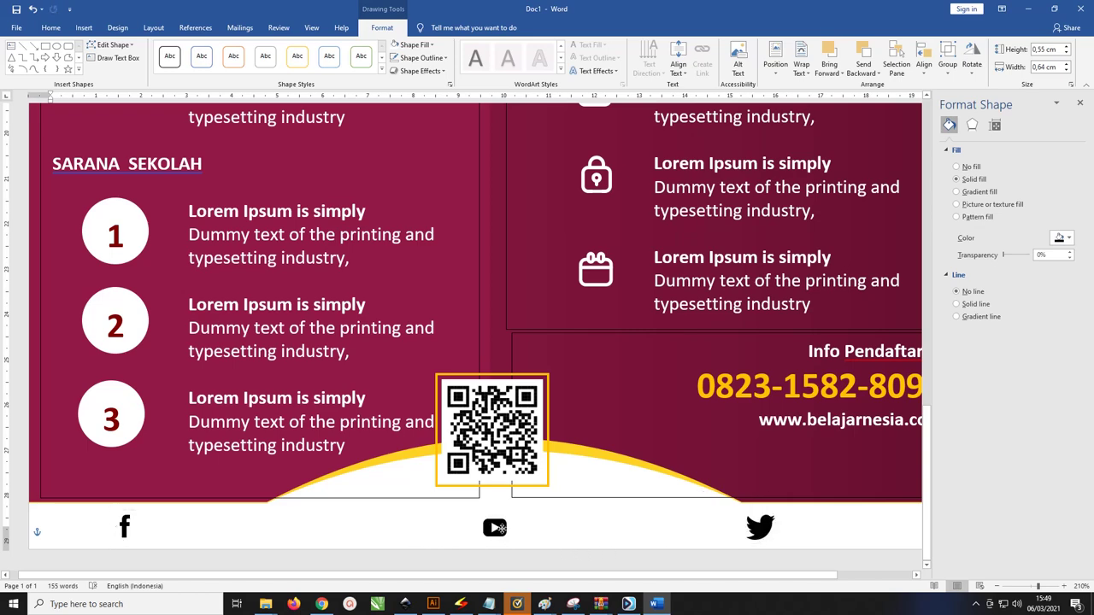
scroll(504, 479, "down", 3)
scroll(504, 452, "down", 2)
scroll(509, 447, "down", 2)
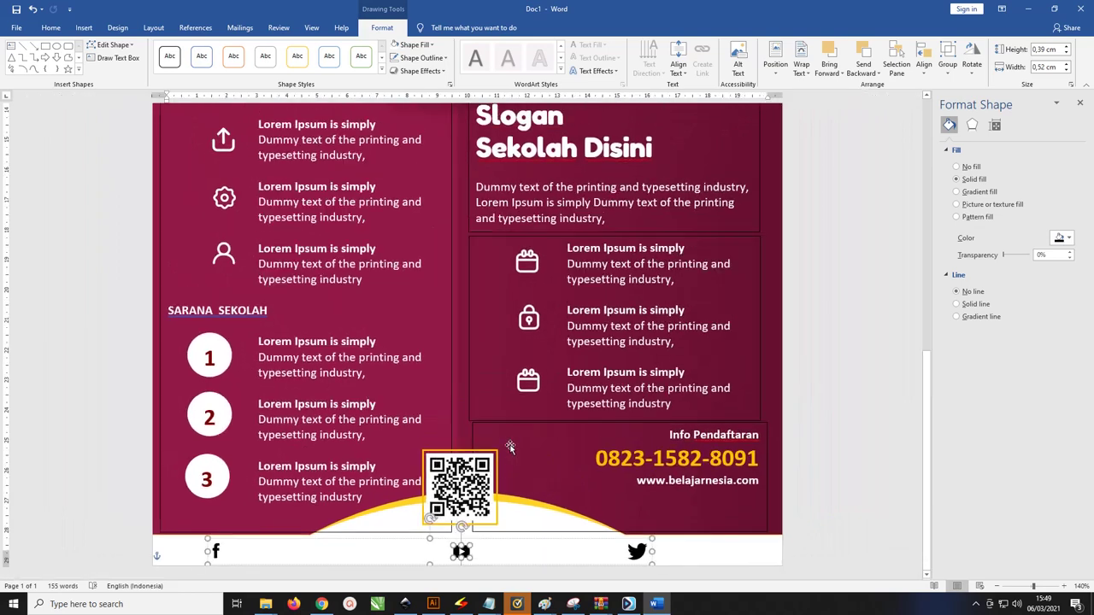
left_click(670, 480)
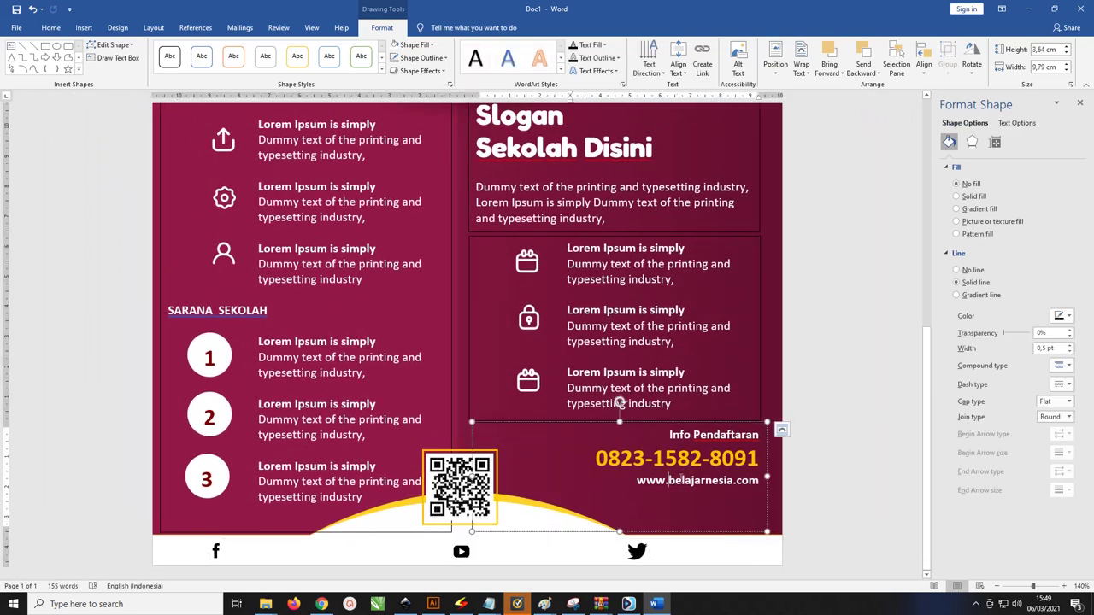
left_click_drag(671, 481, 732, 479)
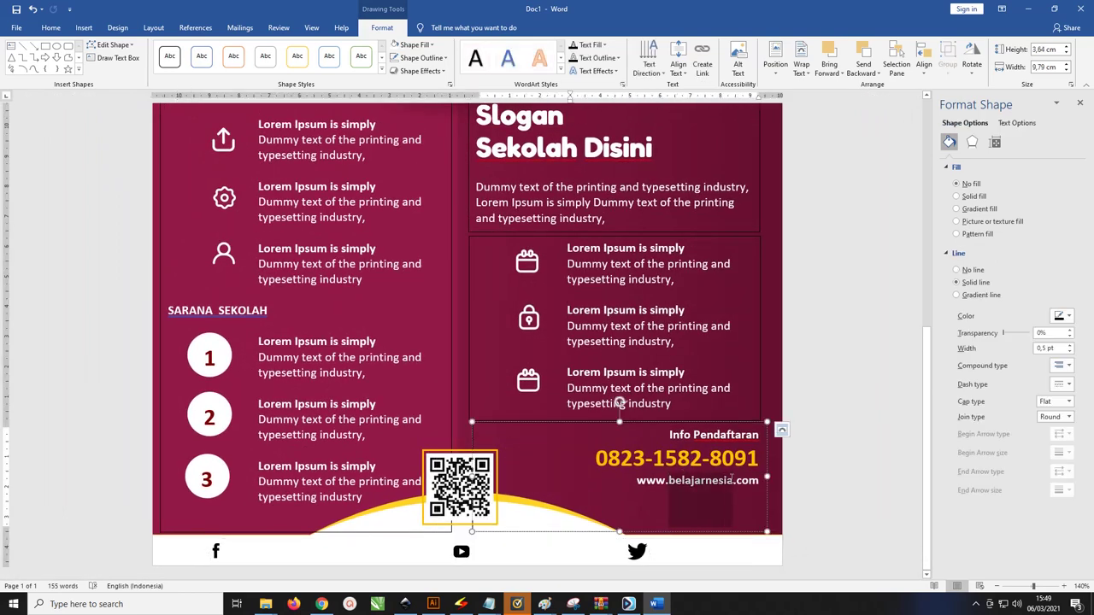
left_click(83, 28)
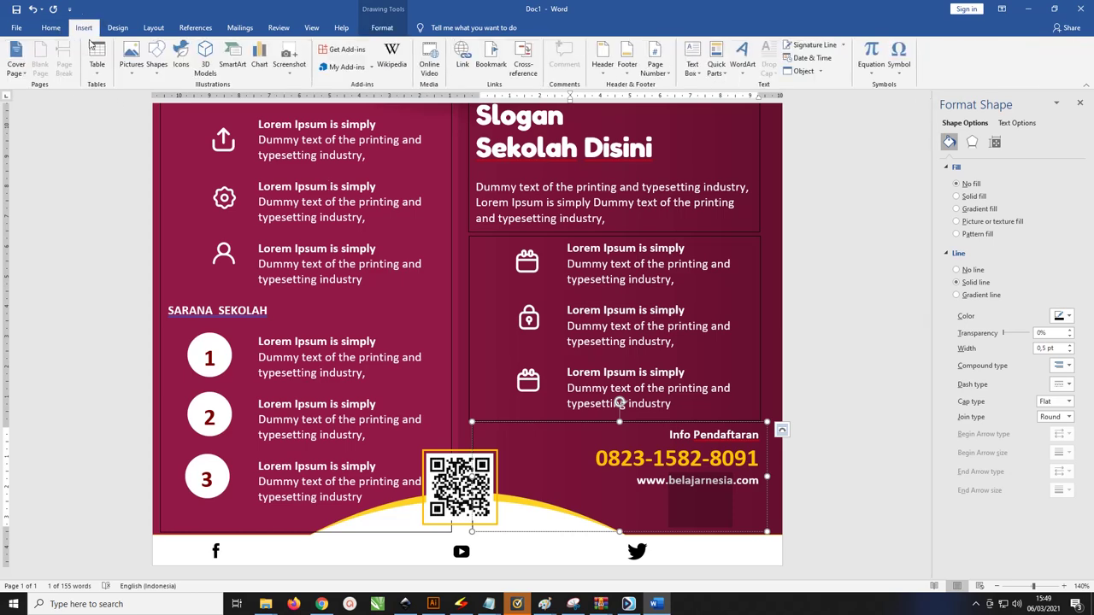
left_click(159, 78)
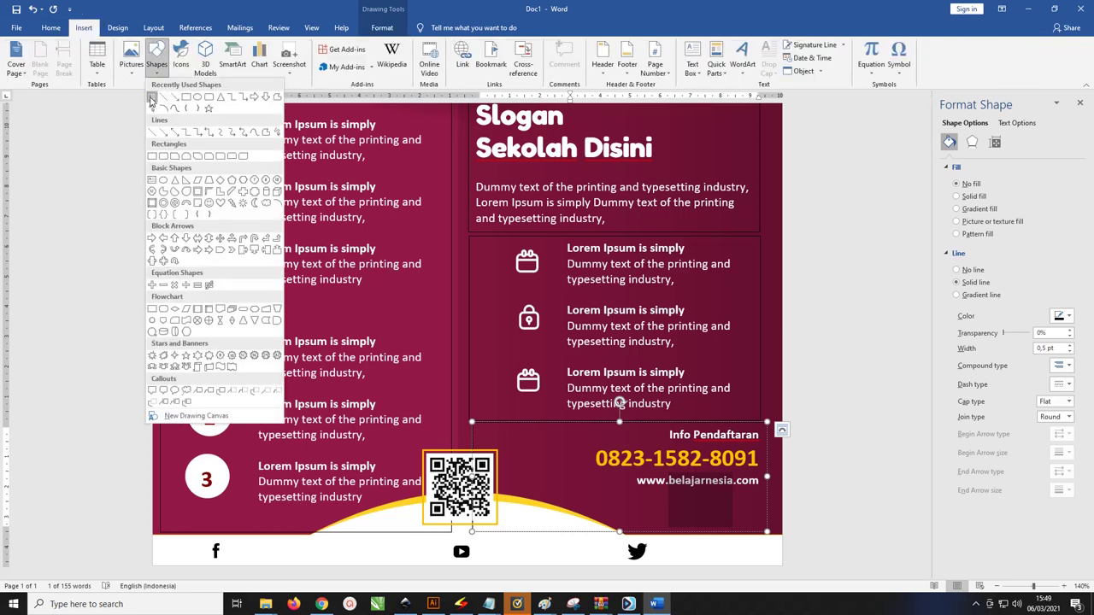
Draw a text box beside the Facebook icon and paste 'belajarnesia' into it
left_click(155, 101)
left_click_drag(239, 545, 362, 561)
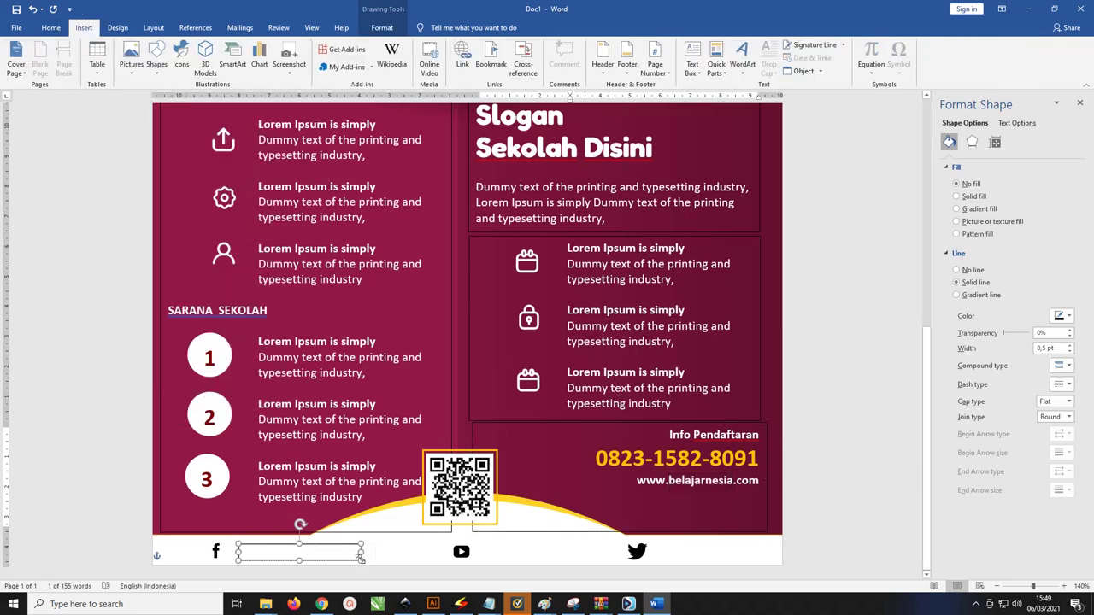
left_click_drag(226, 553, 318, 553)
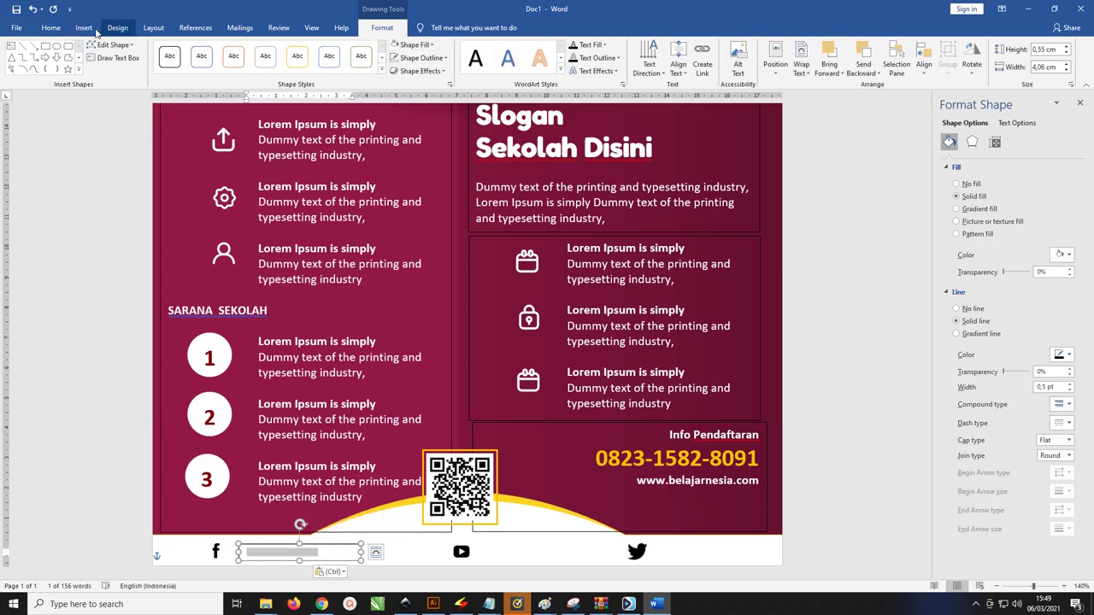
left_click(50, 27)
left_click(241, 71)
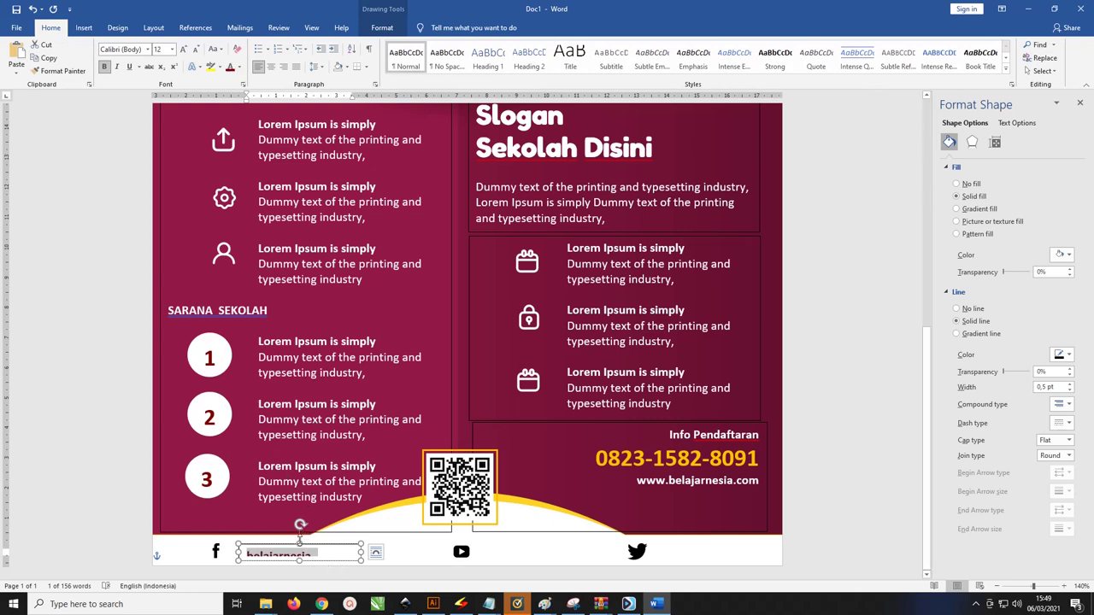
left_click_drag(299, 544, 299, 532)
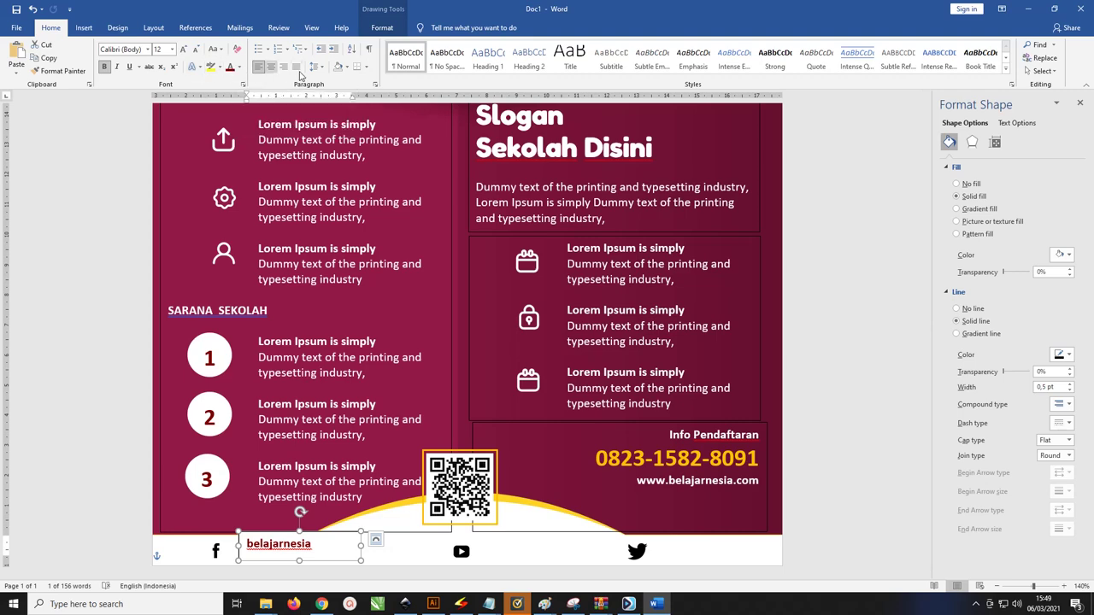
Set the belajarnesia box to No Fill and No Outline, placed next to Facebook
left_click(382, 28)
left_click(414, 45)
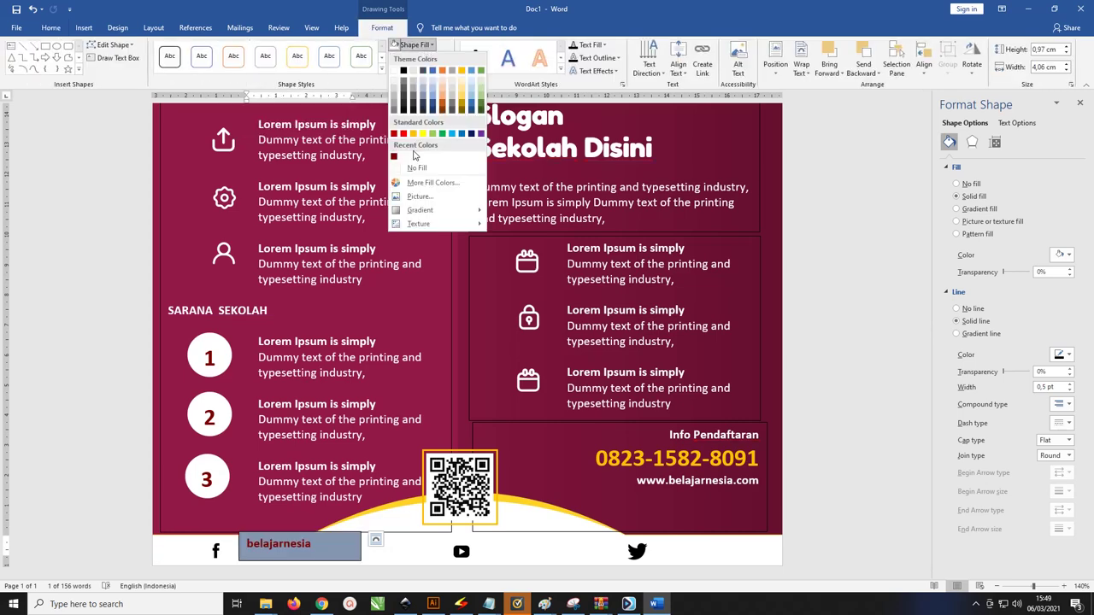
left_click(417, 169)
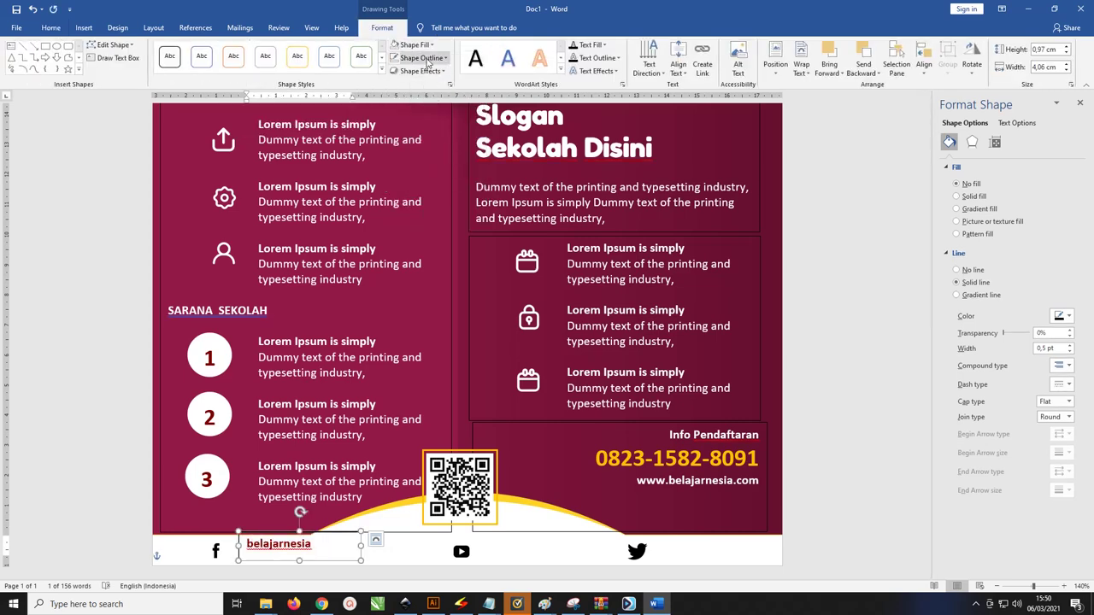
left_click(421, 57)
left_click(423, 180)
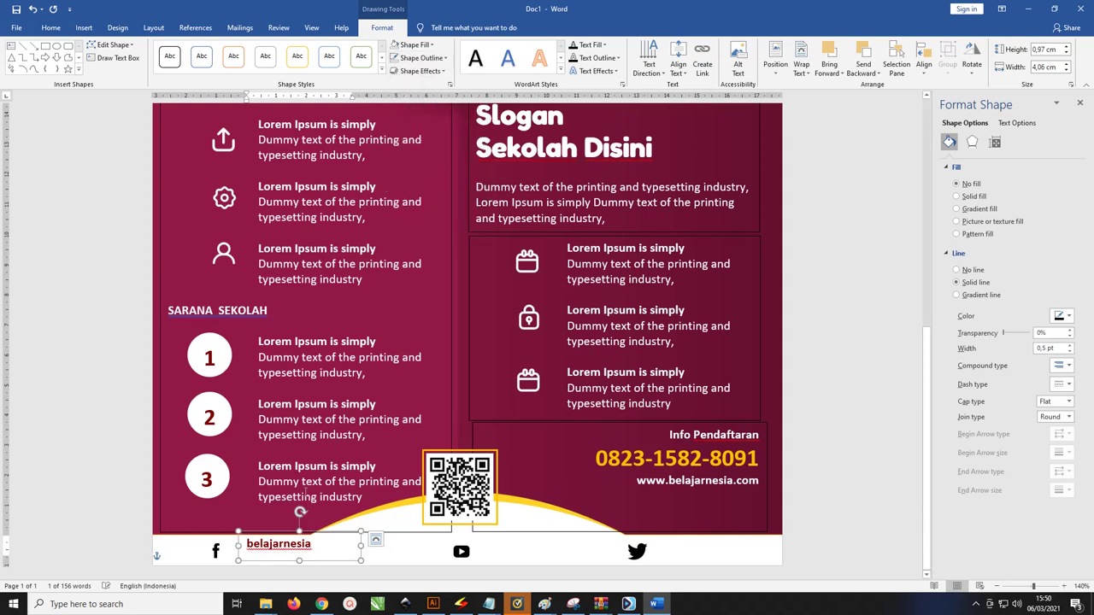
left_click_drag(326, 536, 302, 544)
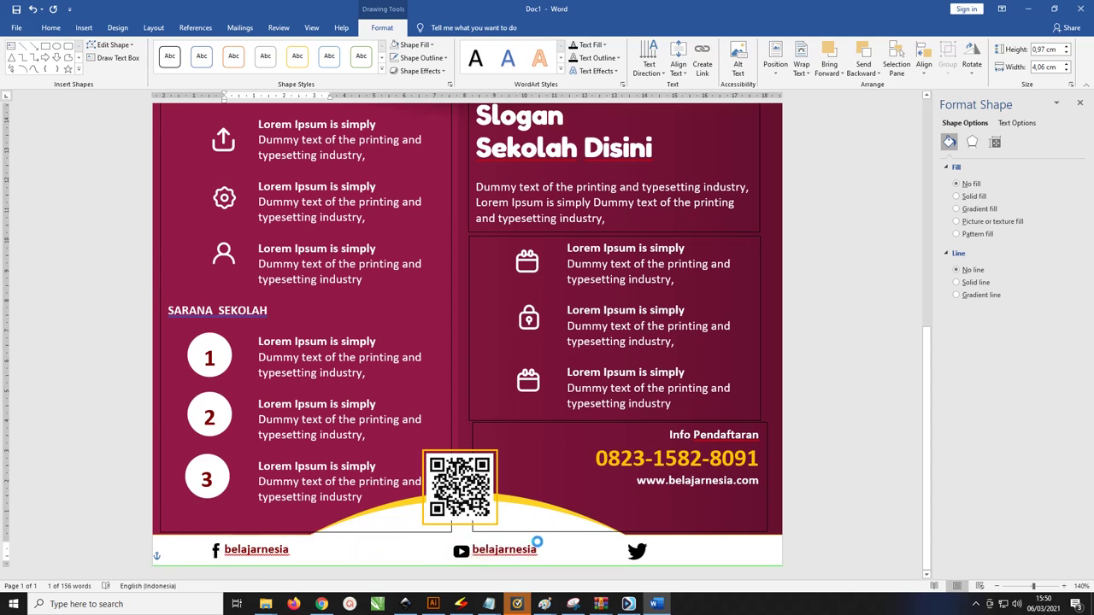
Copy the belajarnesia label beside YouTube and colour the footer icons dark red
left_click_drag(336, 536, 711, 536)
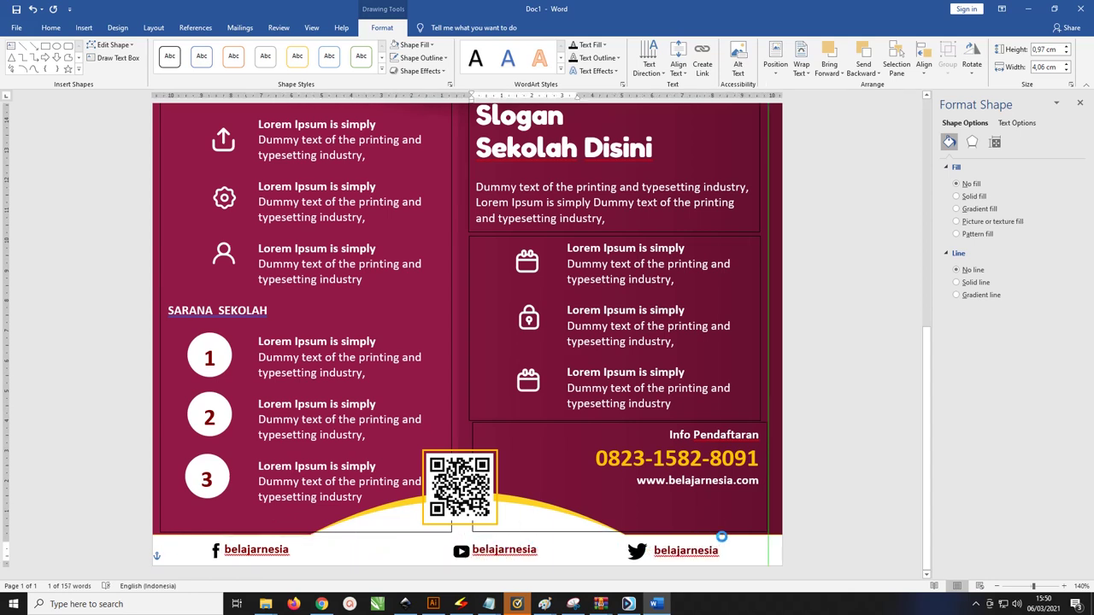
left_click(504, 549, "shift")
left_click(257, 550, "shift")
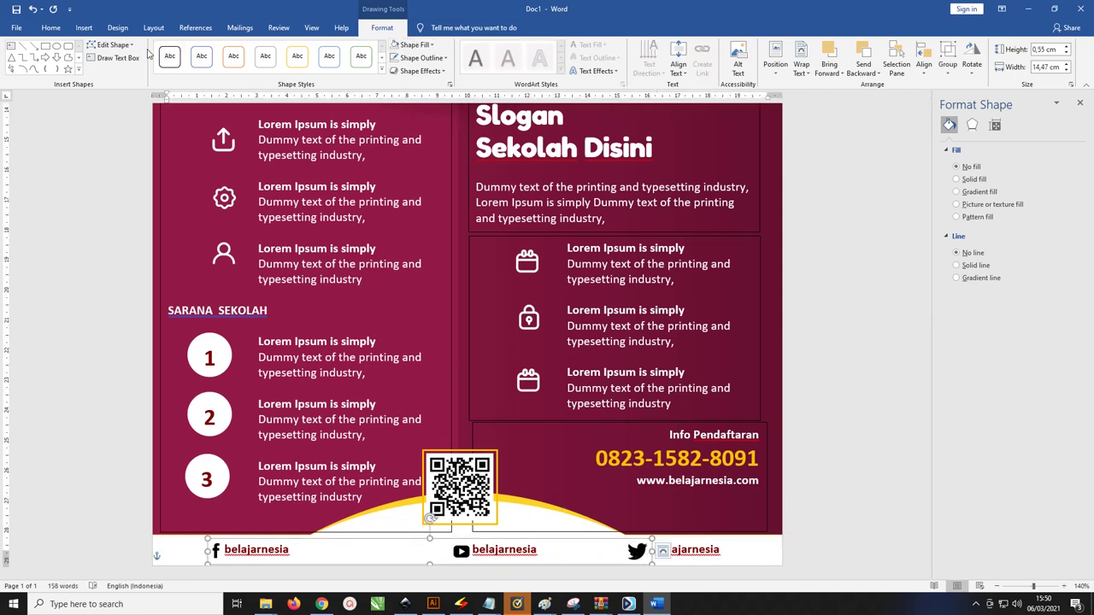
left_click(50, 27)
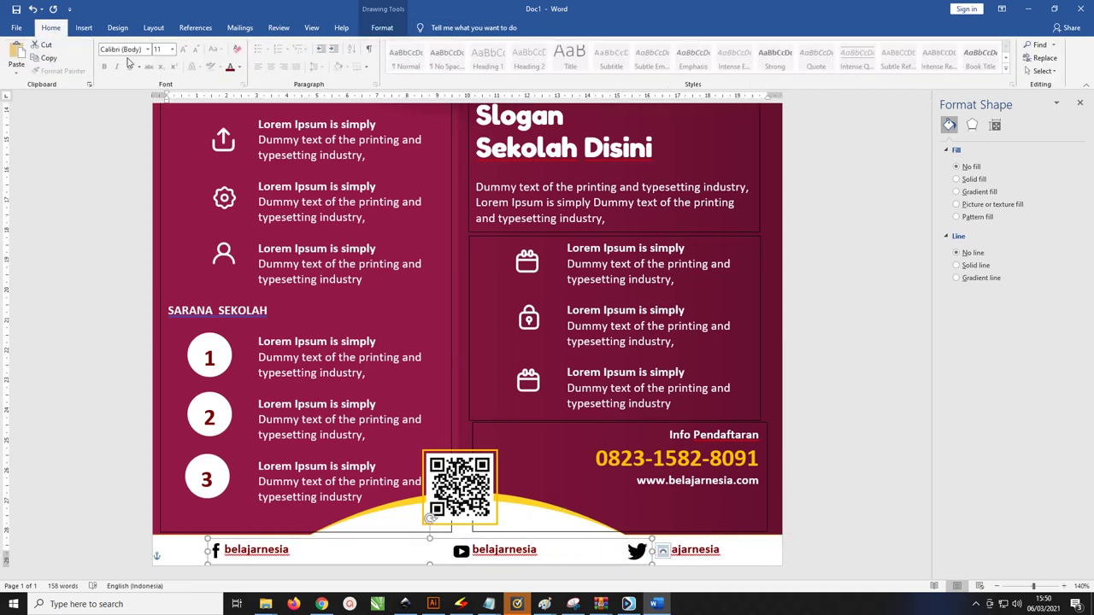
left_click(382, 27)
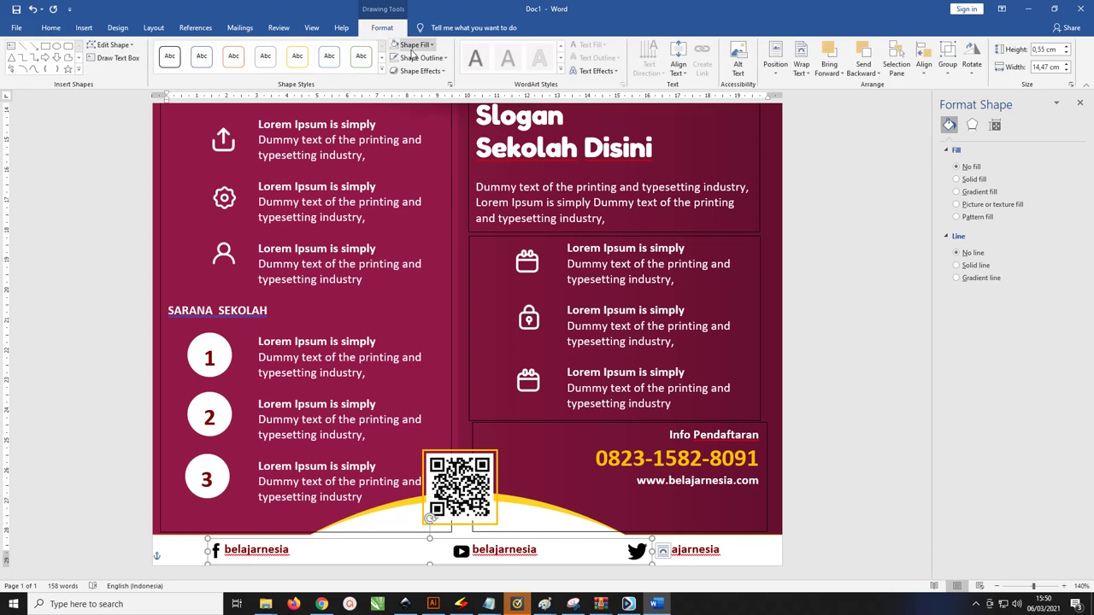
left_click(418, 47)
left_click(395, 157)
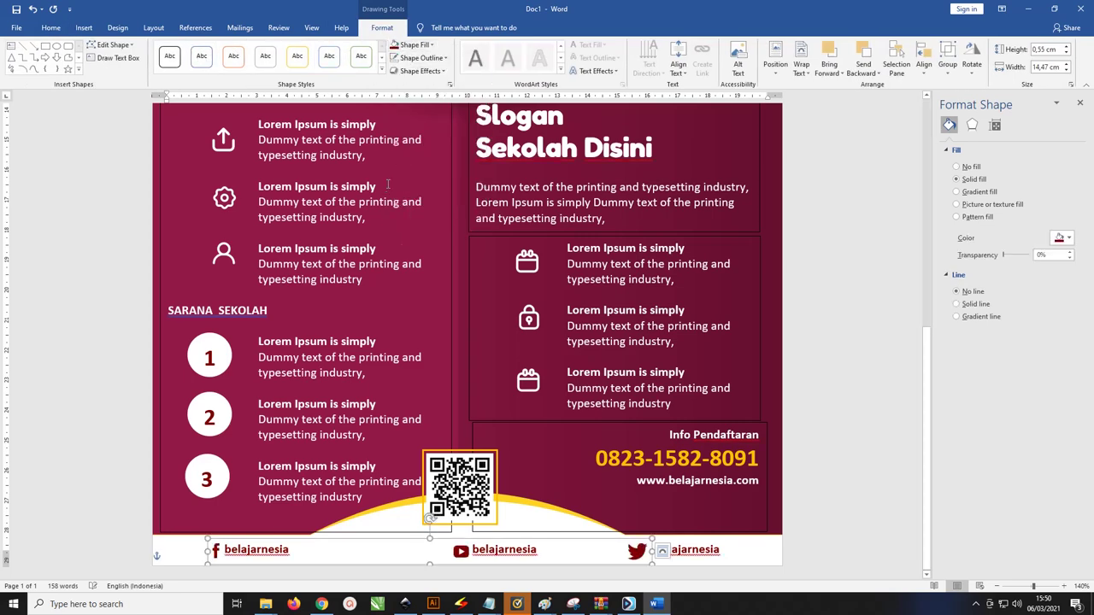
Set No Outline on the TEMPLATE BROSUR, column, slogan, icon list, Info Pendaftaran and Logo Sekolah boxes
scroll(734, 482, "down", 4)
scroll(641, 367, "down", 1)
scroll(547, 254, "down", 5)
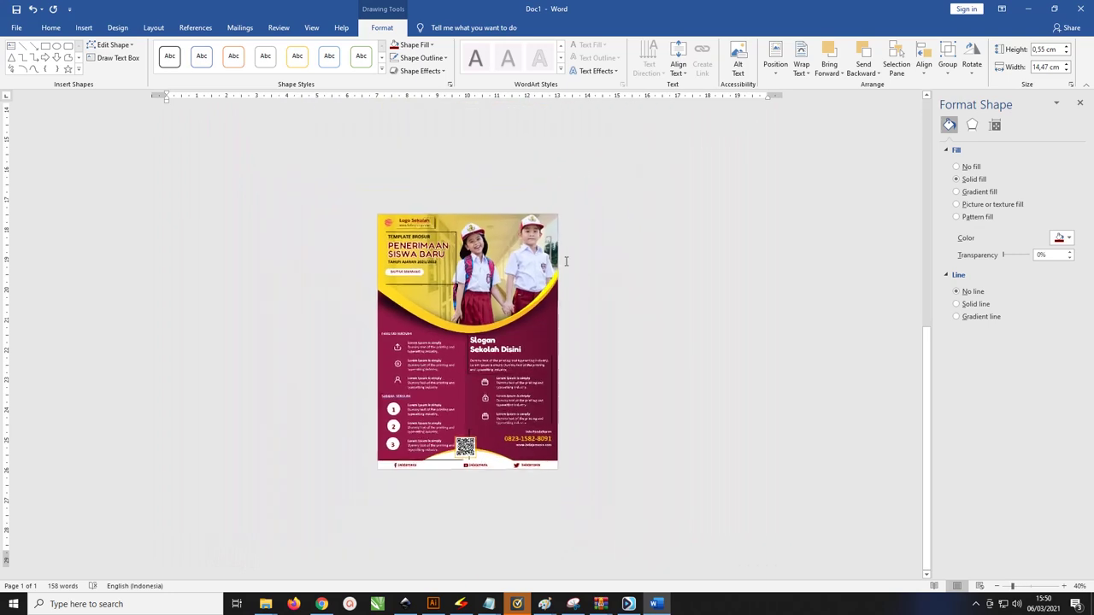
scroll(547, 253, "up", 2)
left_click(431, 255)
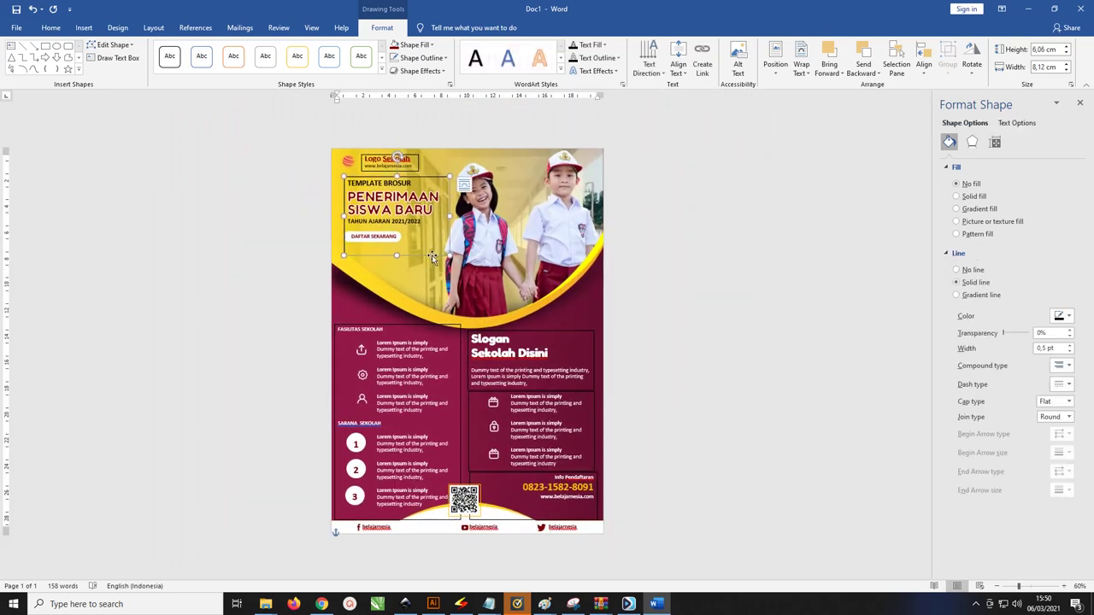
left_click(425, 326, "shift")
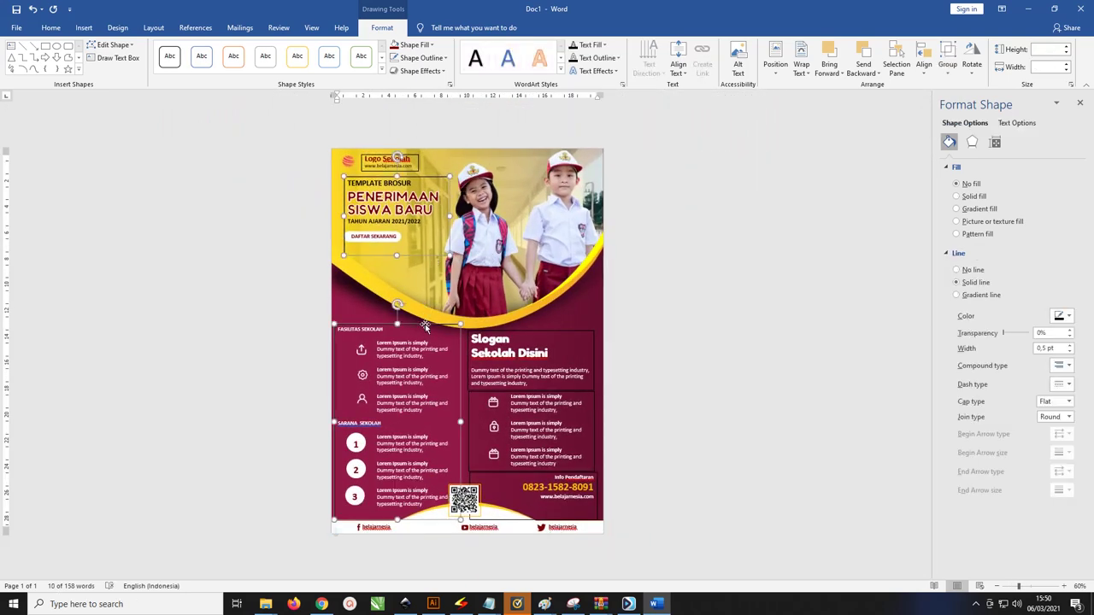
left_click(518, 332, "shift")
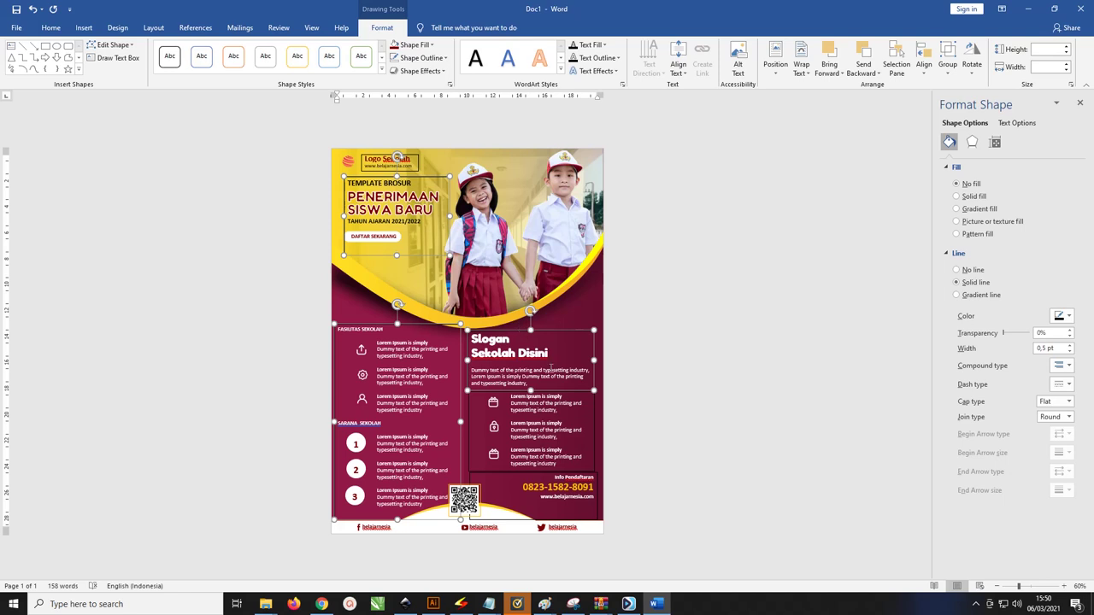
left_click(597, 415, "shift")
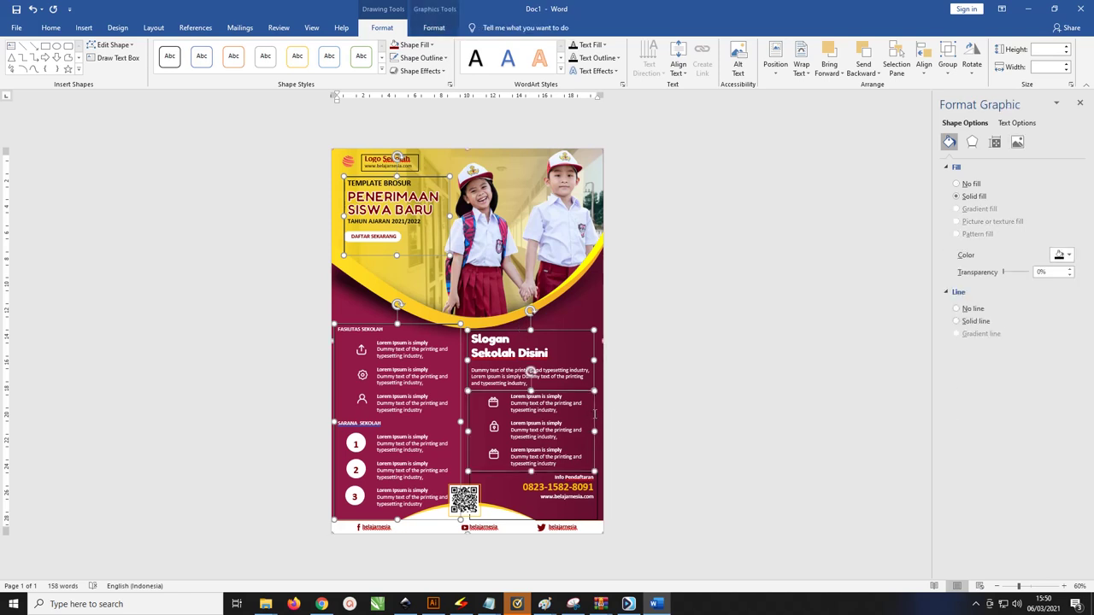
left_click(598, 487, "shift")
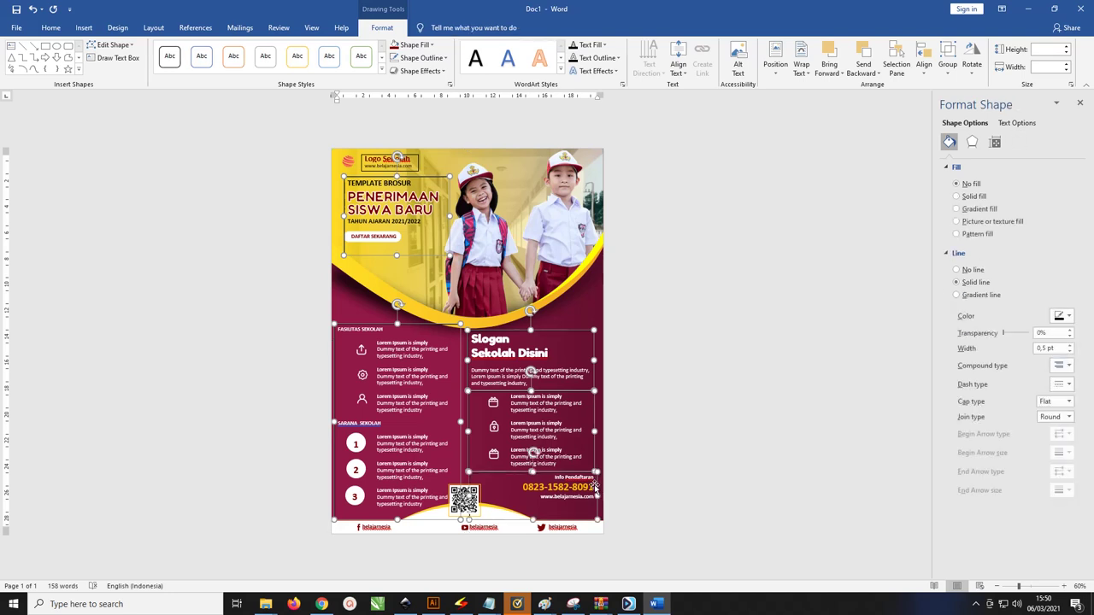
left_click(418, 168, "shift")
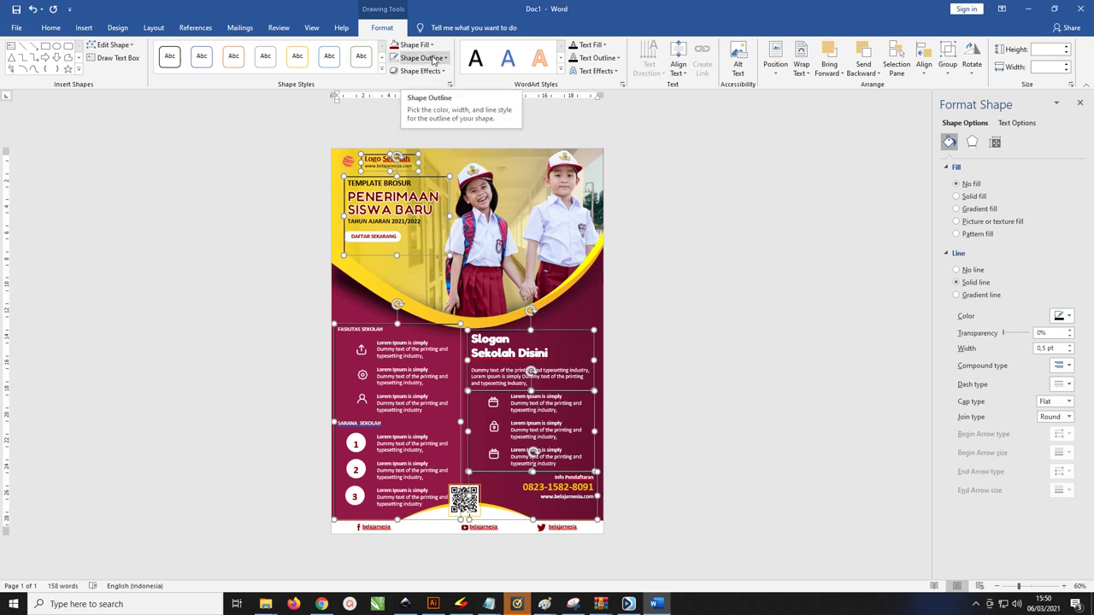
left_click(436, 59)
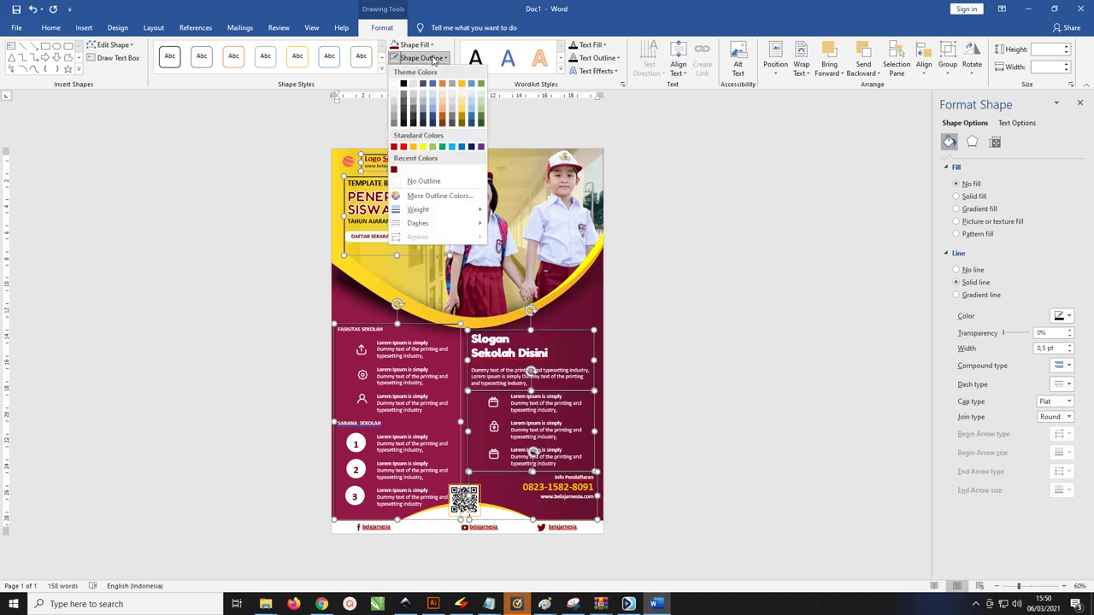
left_click(429, 182)
left_click(677, 425)
scroll(676, 425, "up", 1, "ctrl")
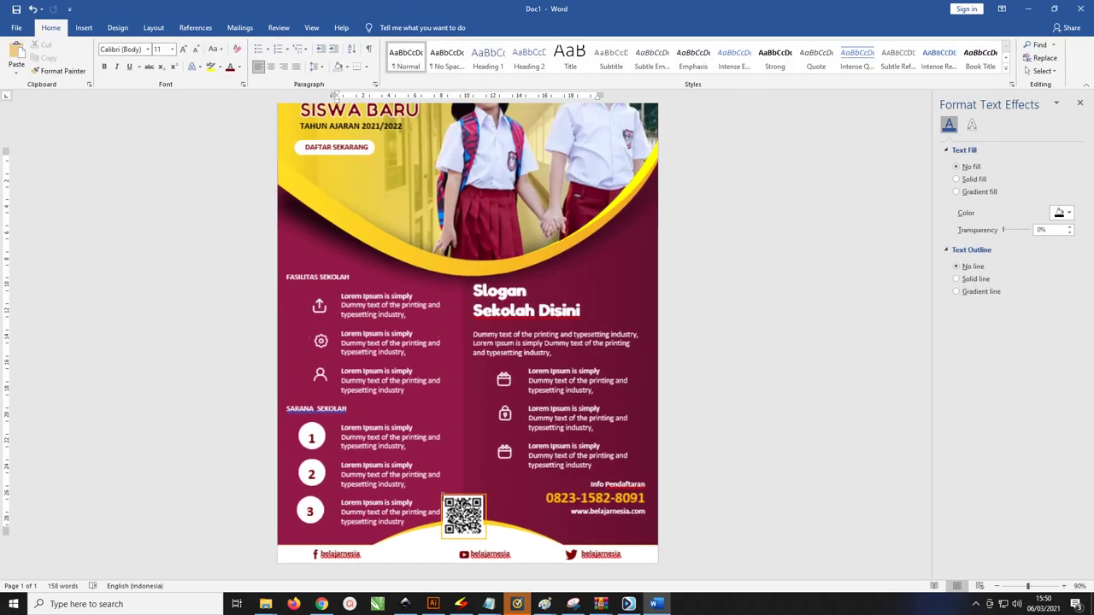
Draw a yellow, outline-free rectangle at the left edge by the FASILITAS SEKOLAH heading
left_click(83, 28)
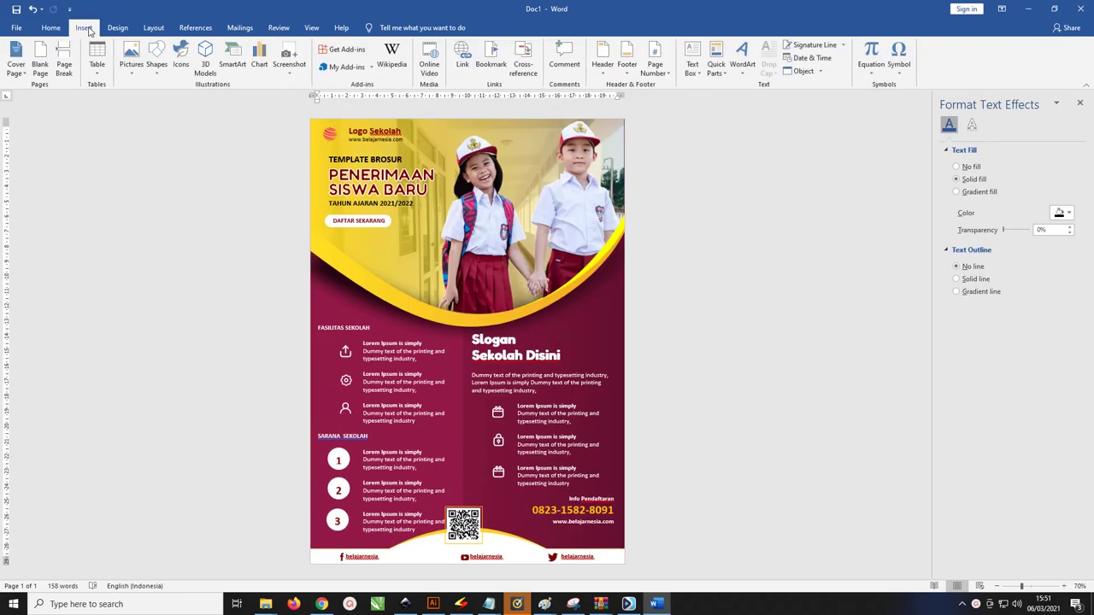
left_click(158, 73)
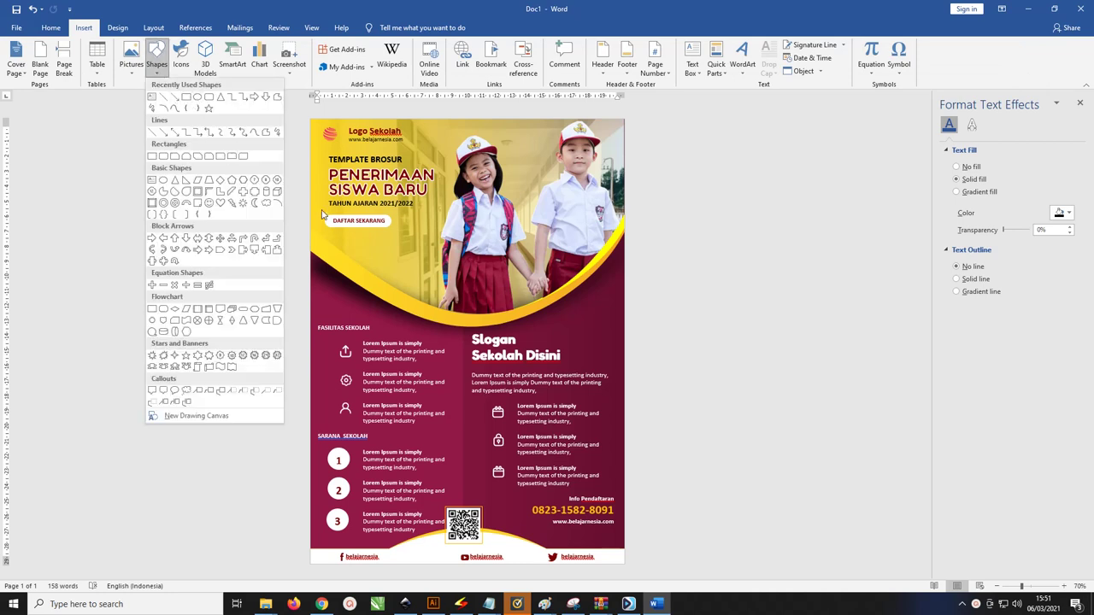
left_click(205, 102)
key("Escape")
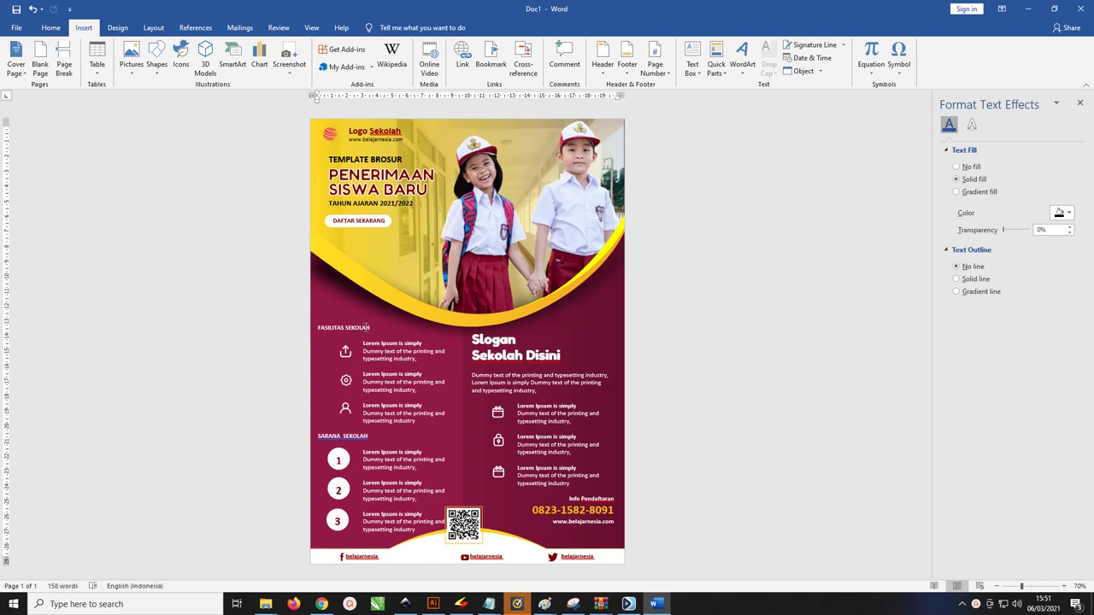
left_click(156, 59)
left_click(207, 98)
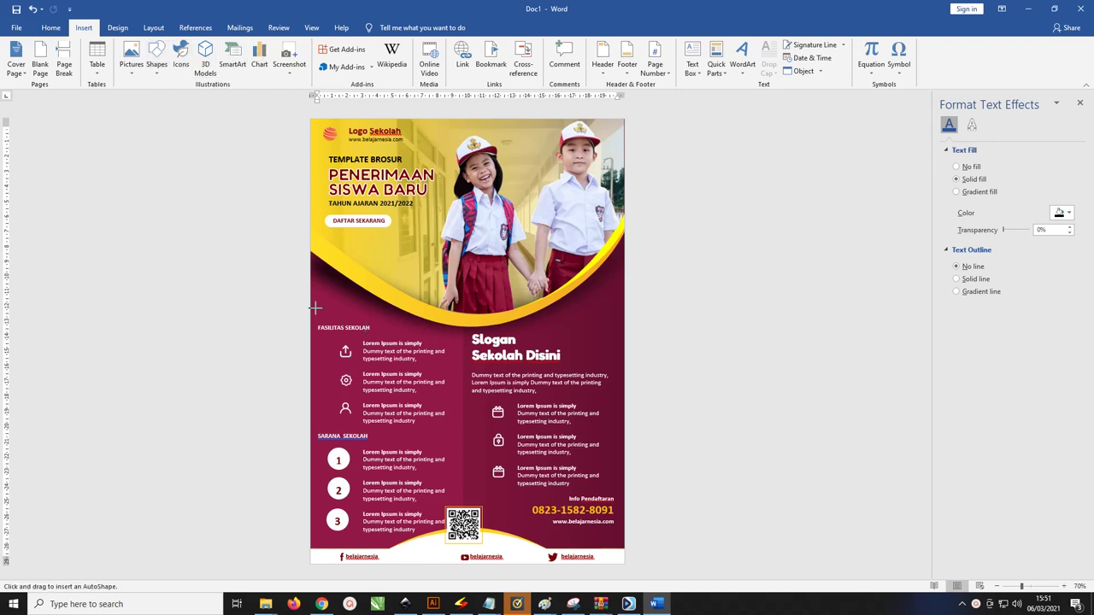
left_click_drag(317, 317, 392, 335)
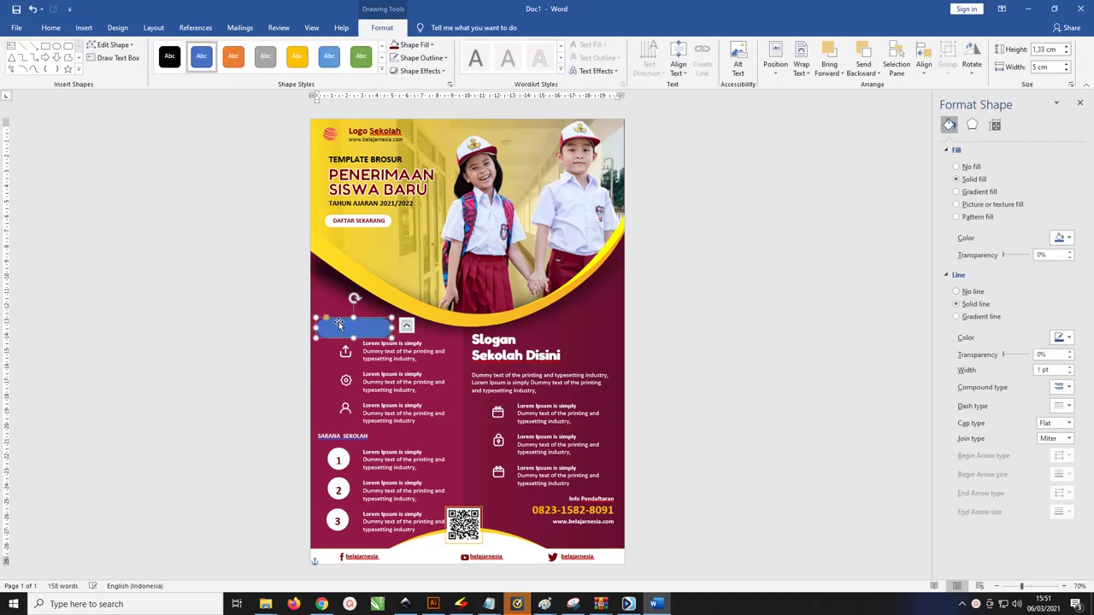
mouse_move(393, 327)
left_mouse_down()
mouse_move(360, 327)
mouse_move(379, 327)
left_mouse_up()
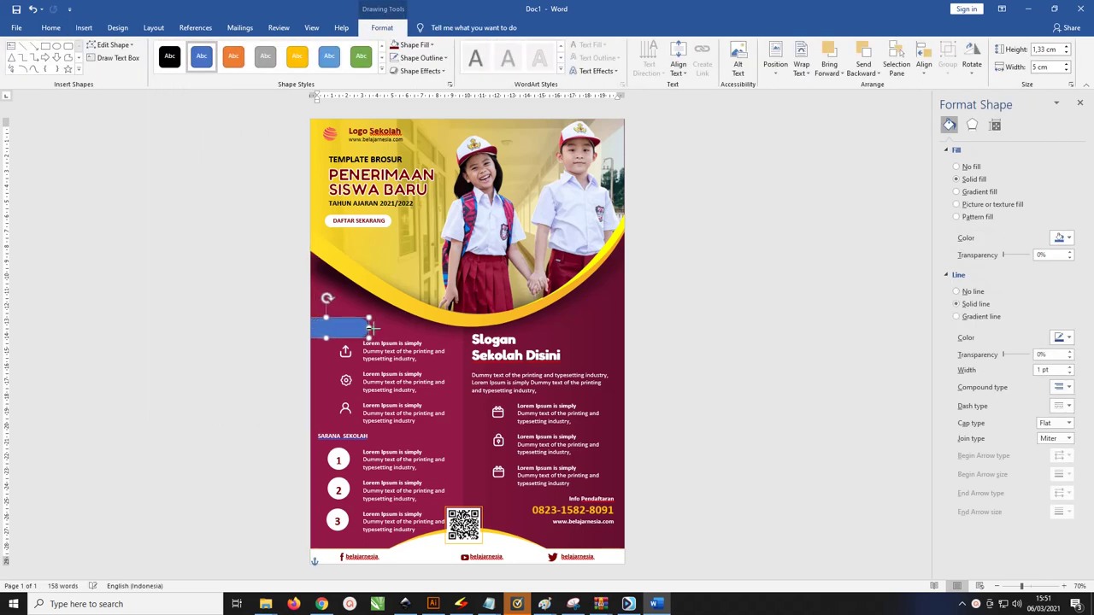
left_click(418, 46)
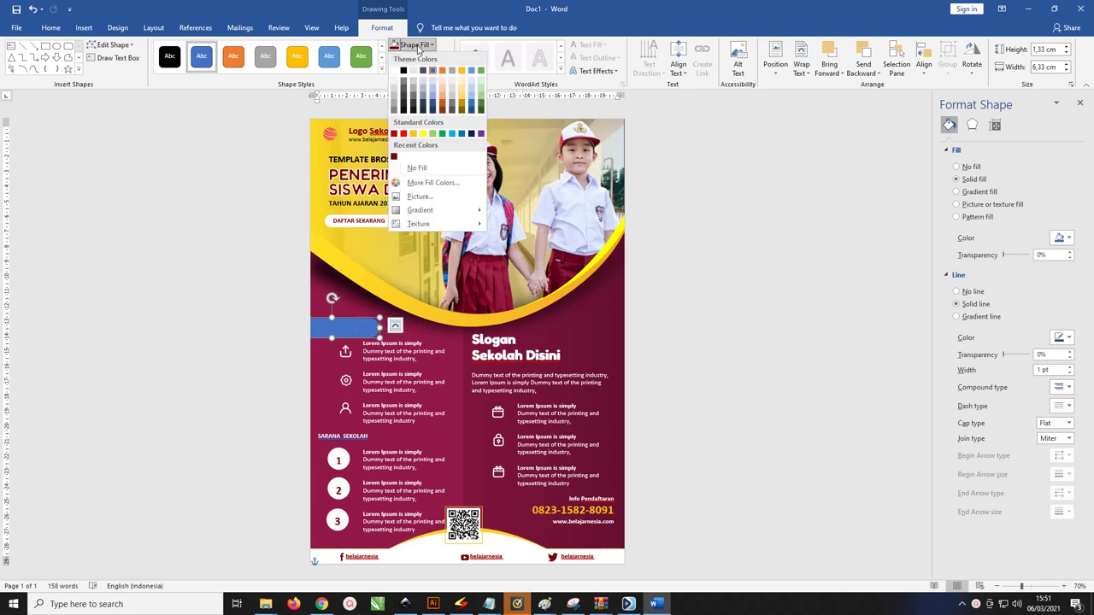
left_click(413, 133)
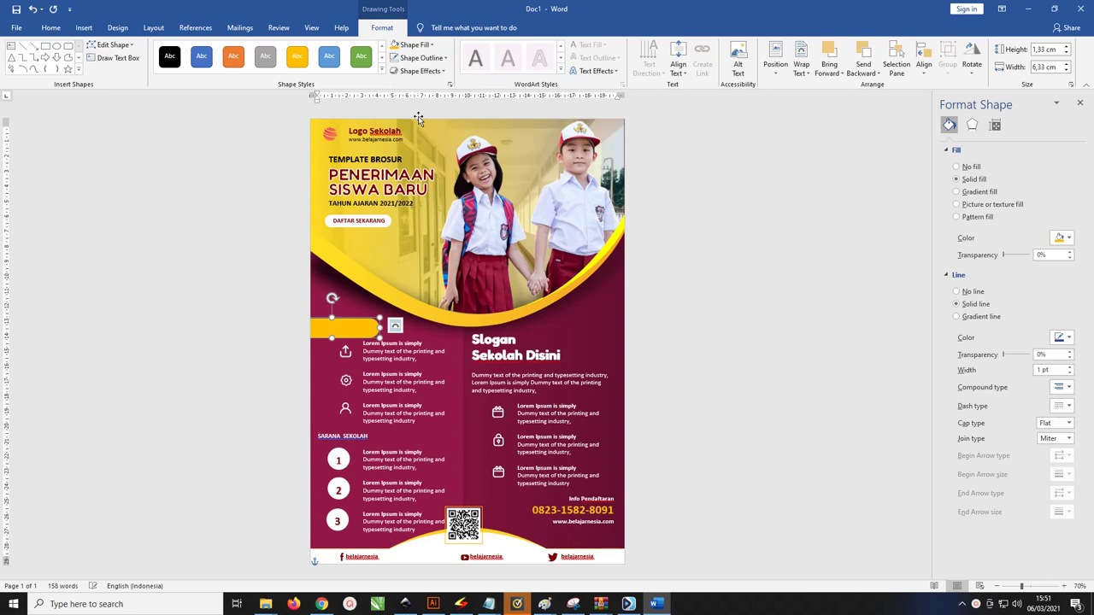
left_click(420, 58)
left_click(423, 180)
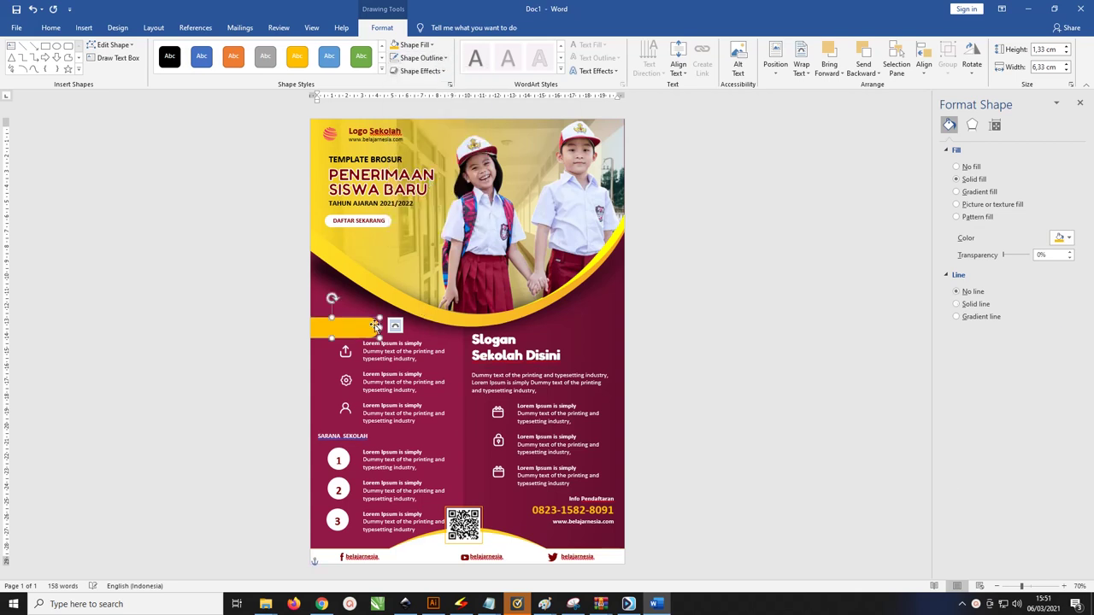
Copy the yellow bar down to SARANA SEKOLAH and make both bars thinner
left_click_drag(363, 331, 369, 400)
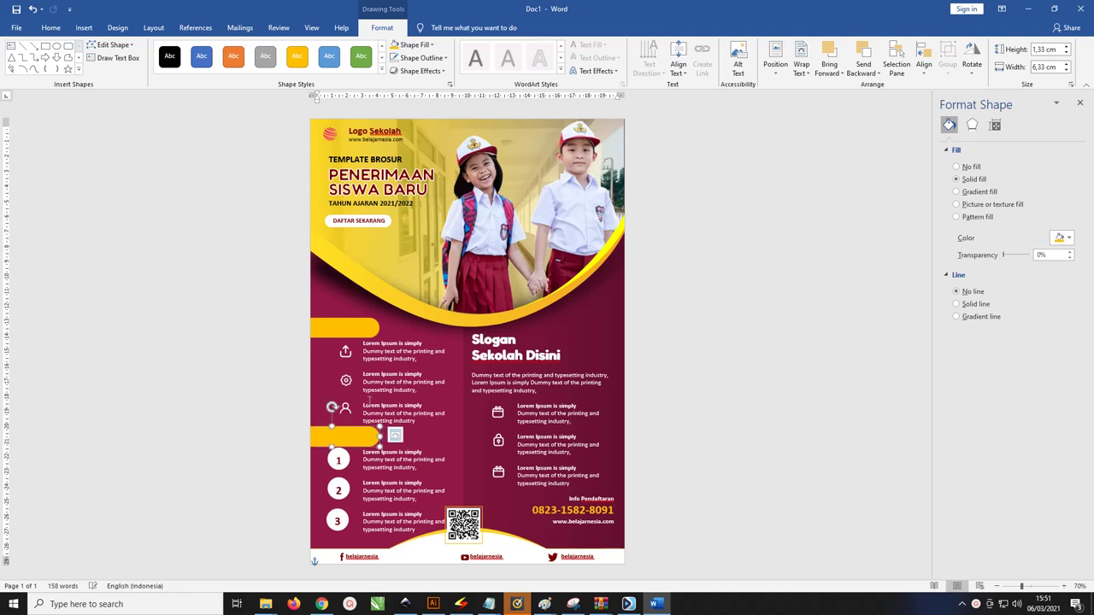
left_click(350, 327, "shift")
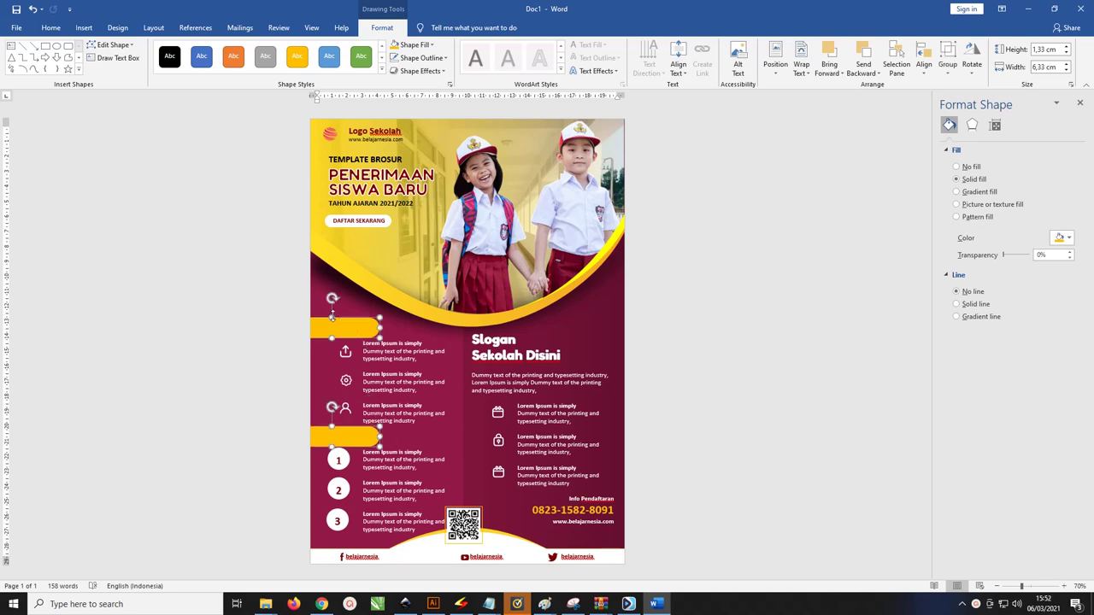
left_click_drag(332, 316, 332, 323)
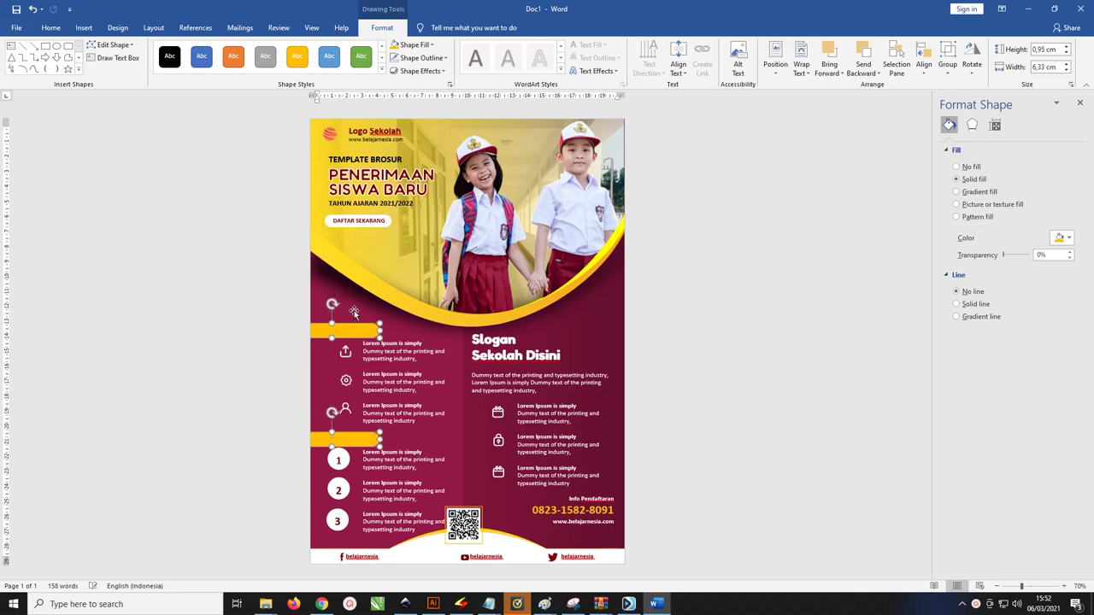
left_click(354, 312)
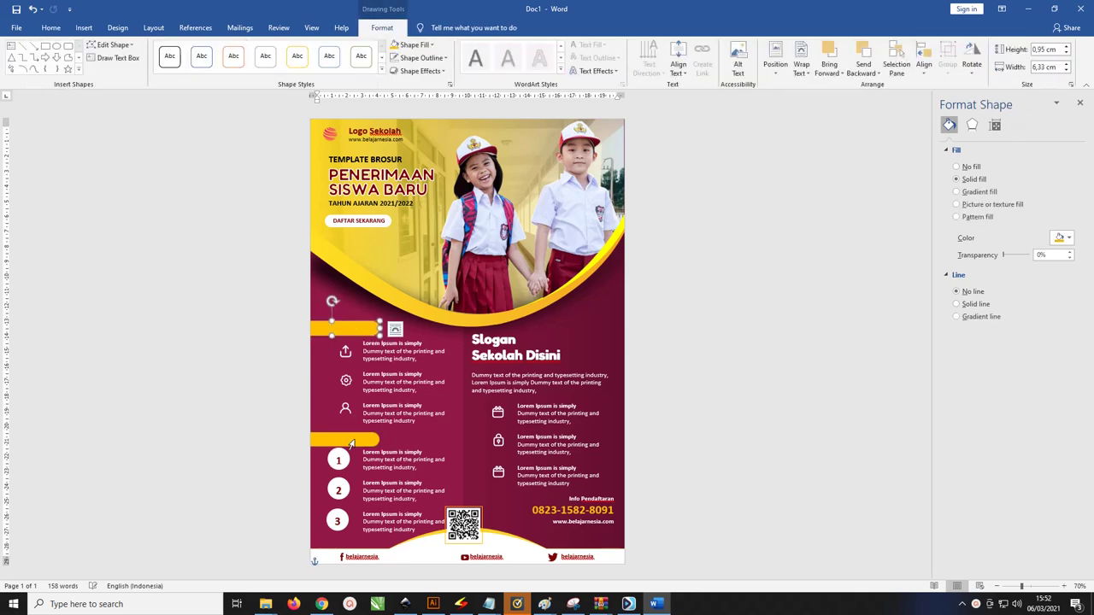
left_click(395, 438)
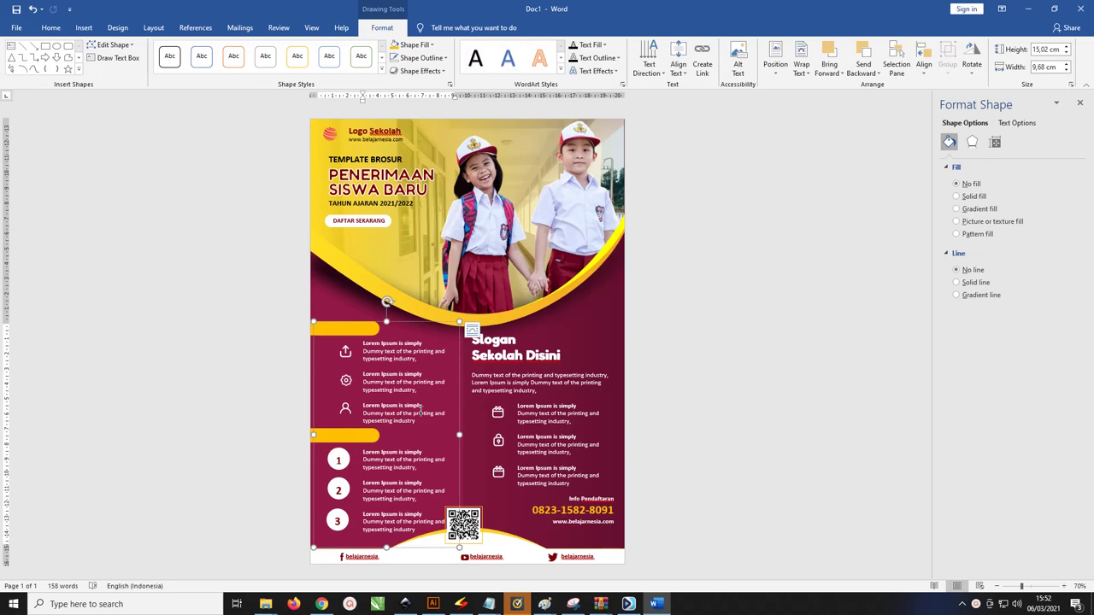
Bring the left-column text box in front of the yellow bars
right_click(428, 323)
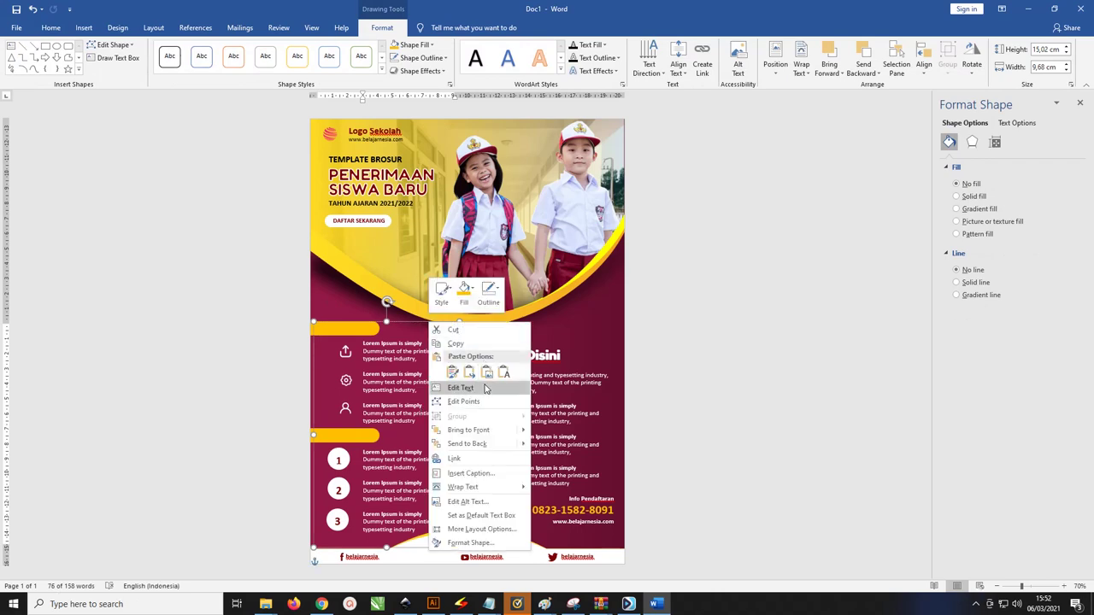
left_click(470, 430)
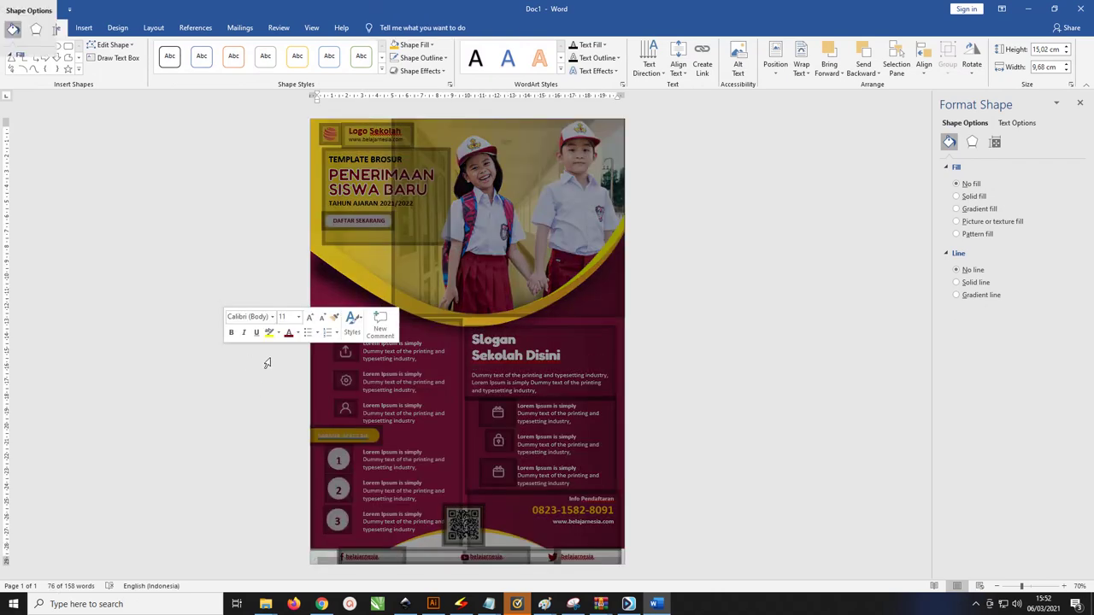
scroll(393, 369, "up", 4, "ctrl")
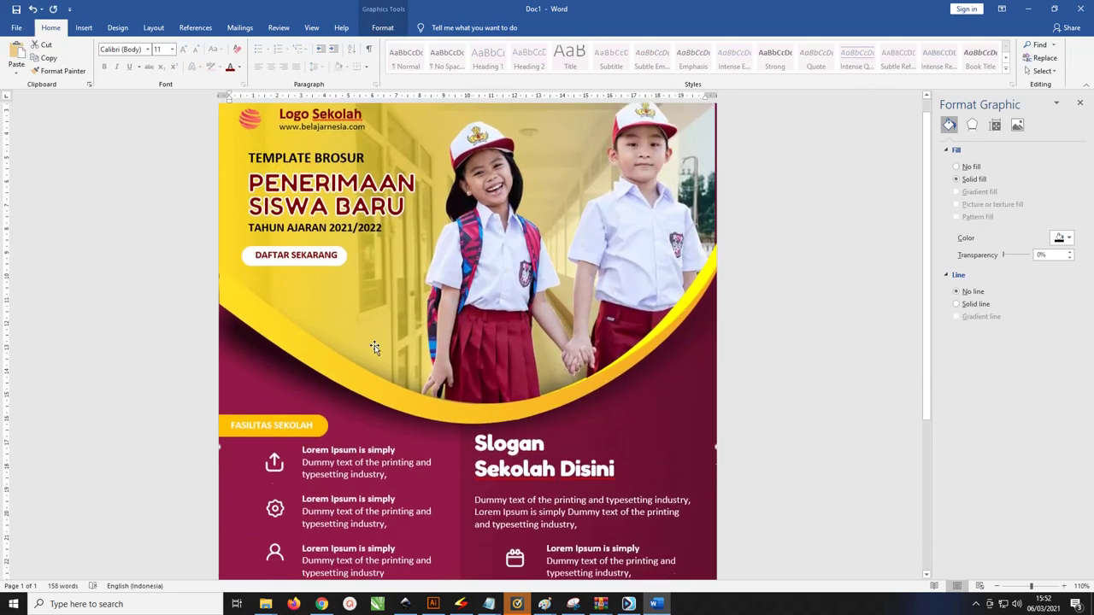
scroll(374, 345, "down", 5)
left_click(796, 263)
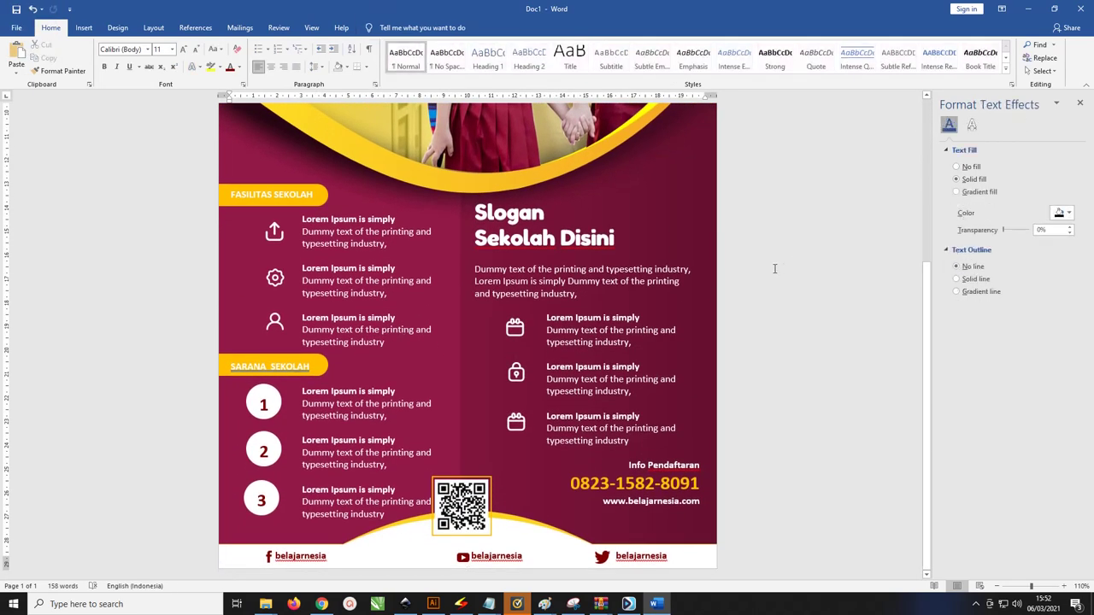
scroll(772, 268, "down", 2, "ctrl")
scroll(730, 265, "down", 2, "ctrl")
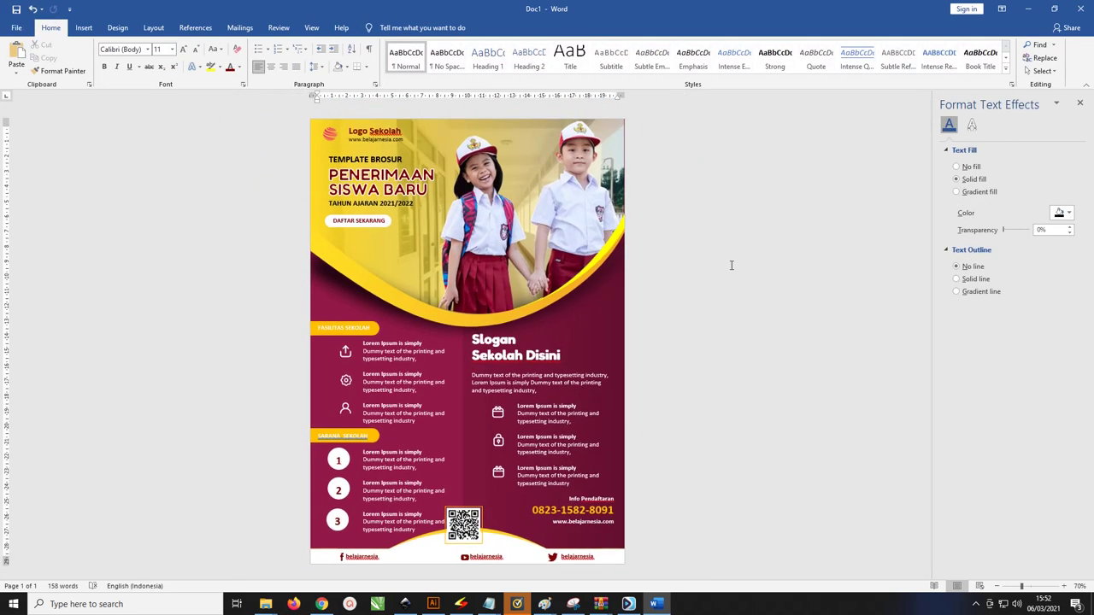